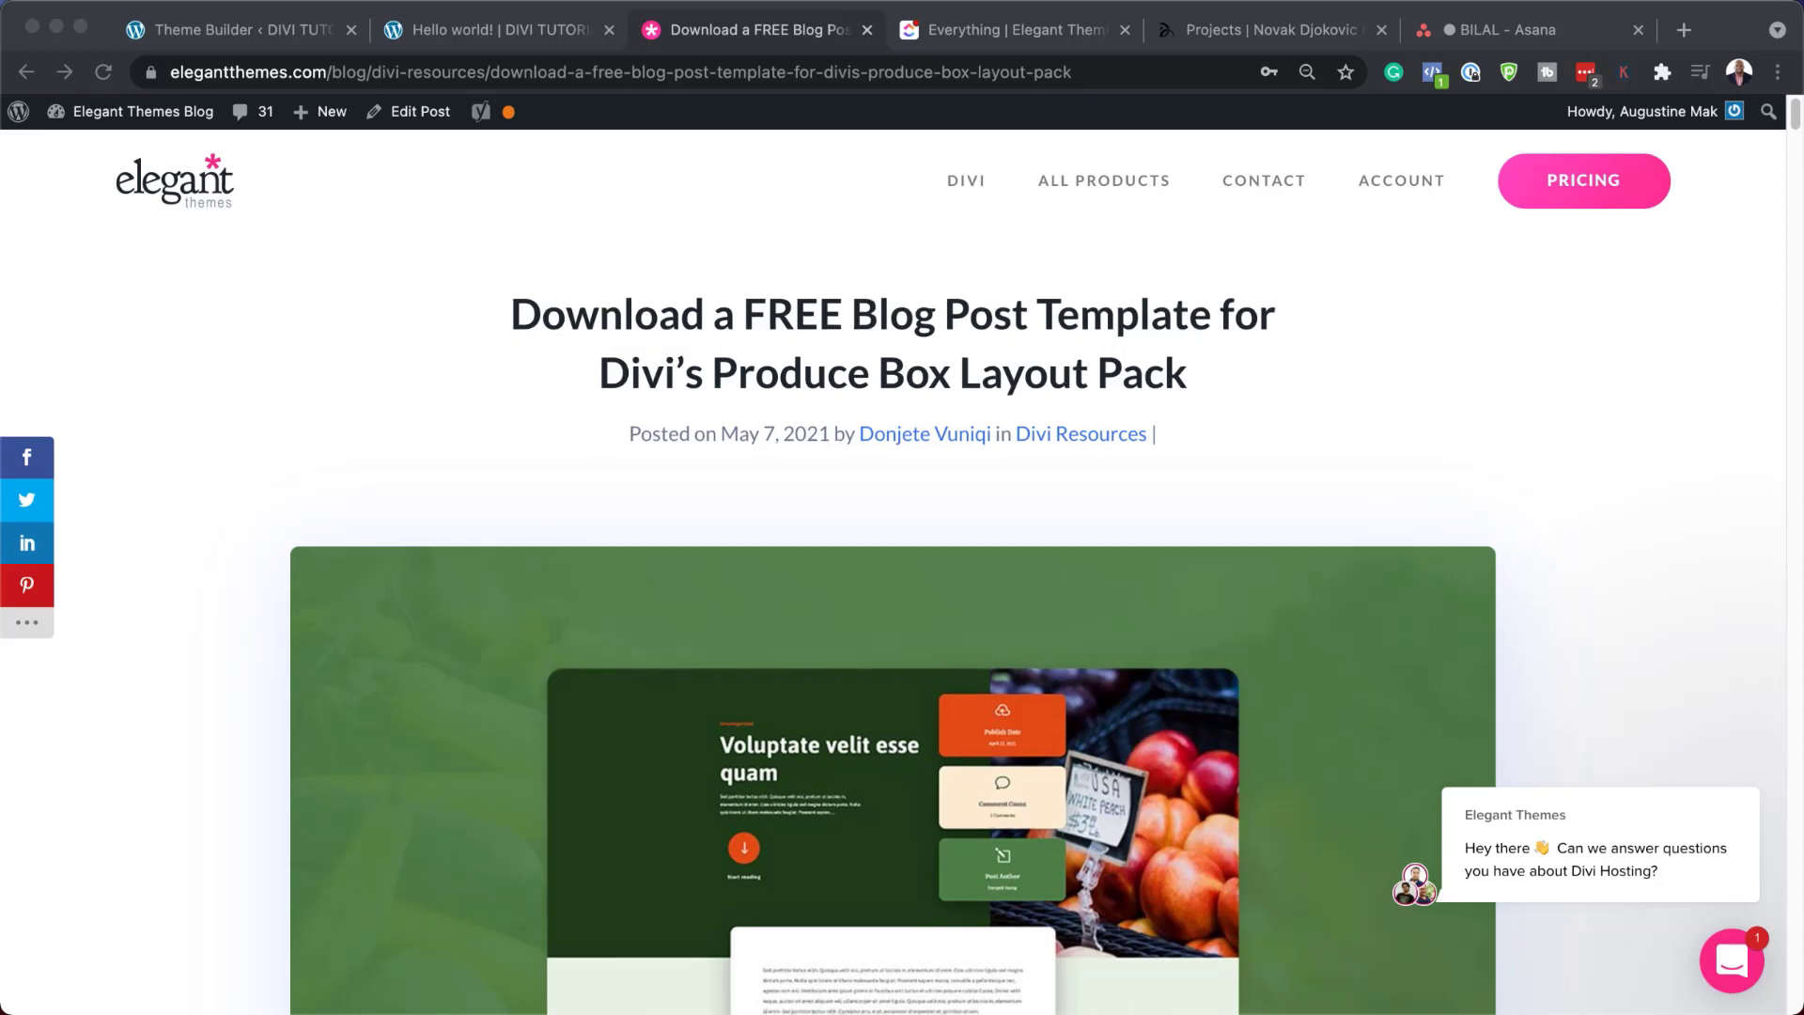
Submit an email address on the free Produce Box offer and download the template zip
{"action": "scroll", "coordinate": [893, 601], "scroll_direction": "down", "scroll_amount": 15}
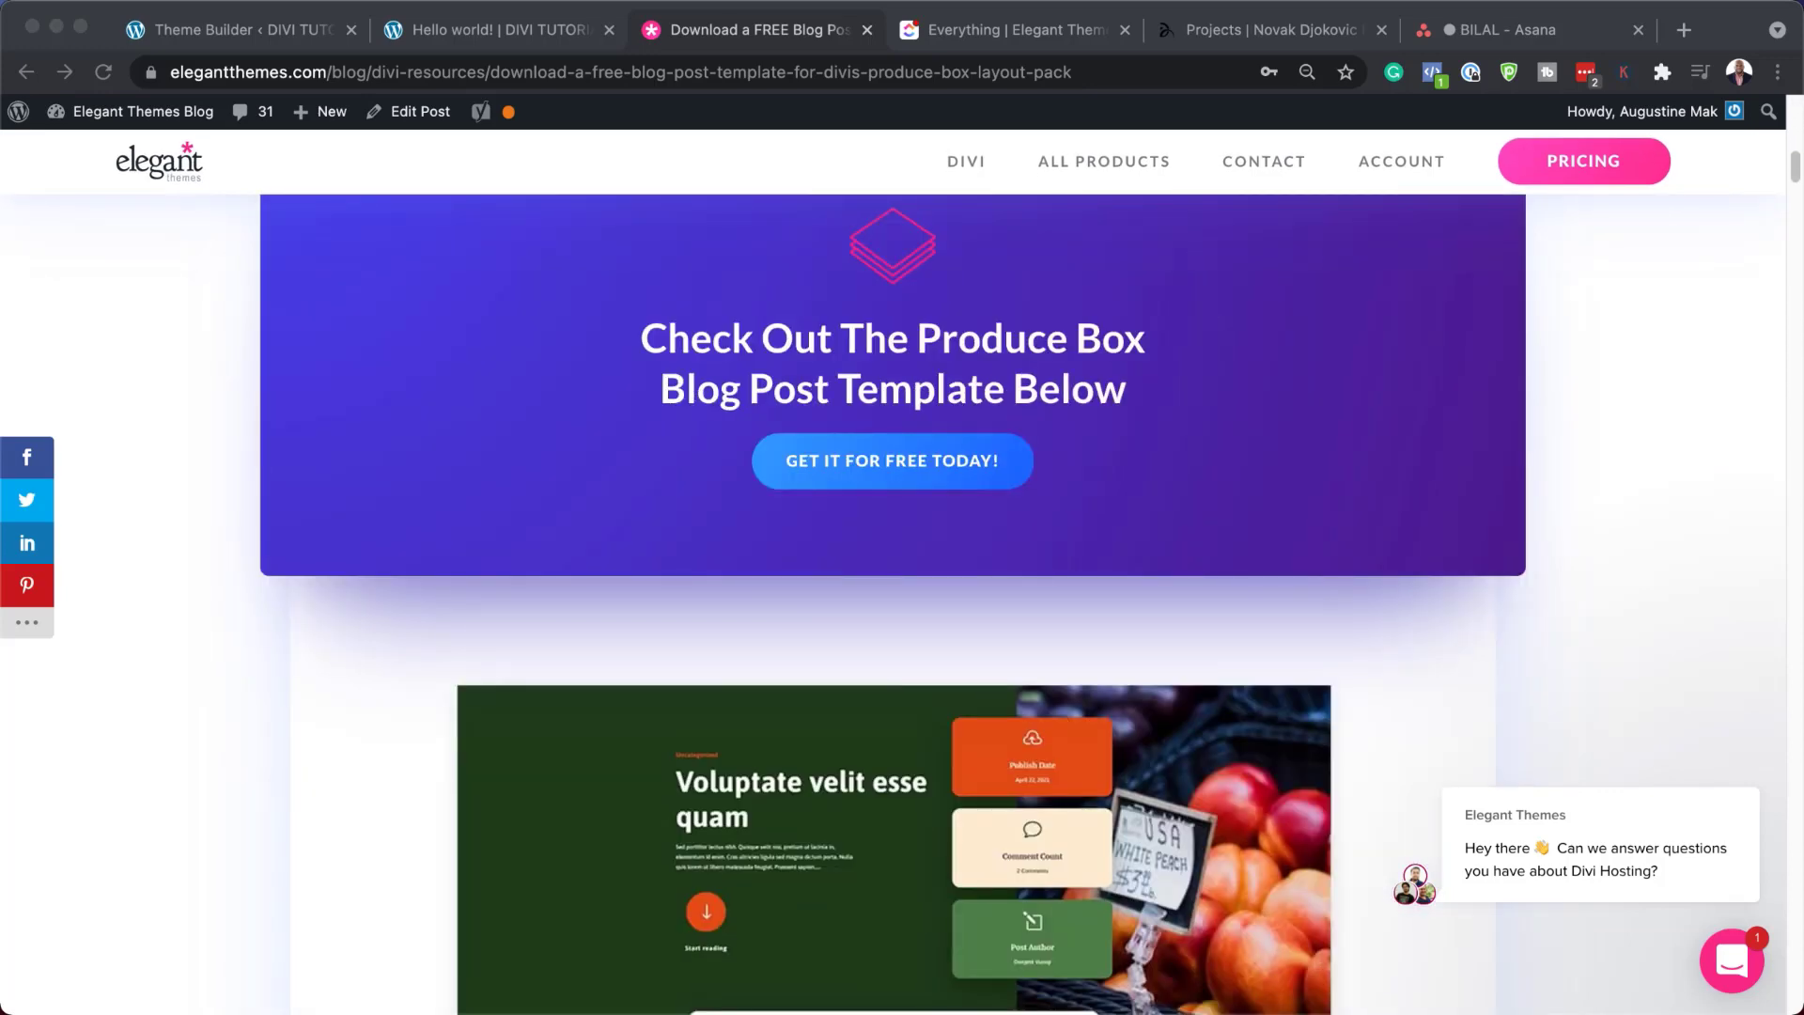
{"action": "left_click", "coordinate": [883, 465]}
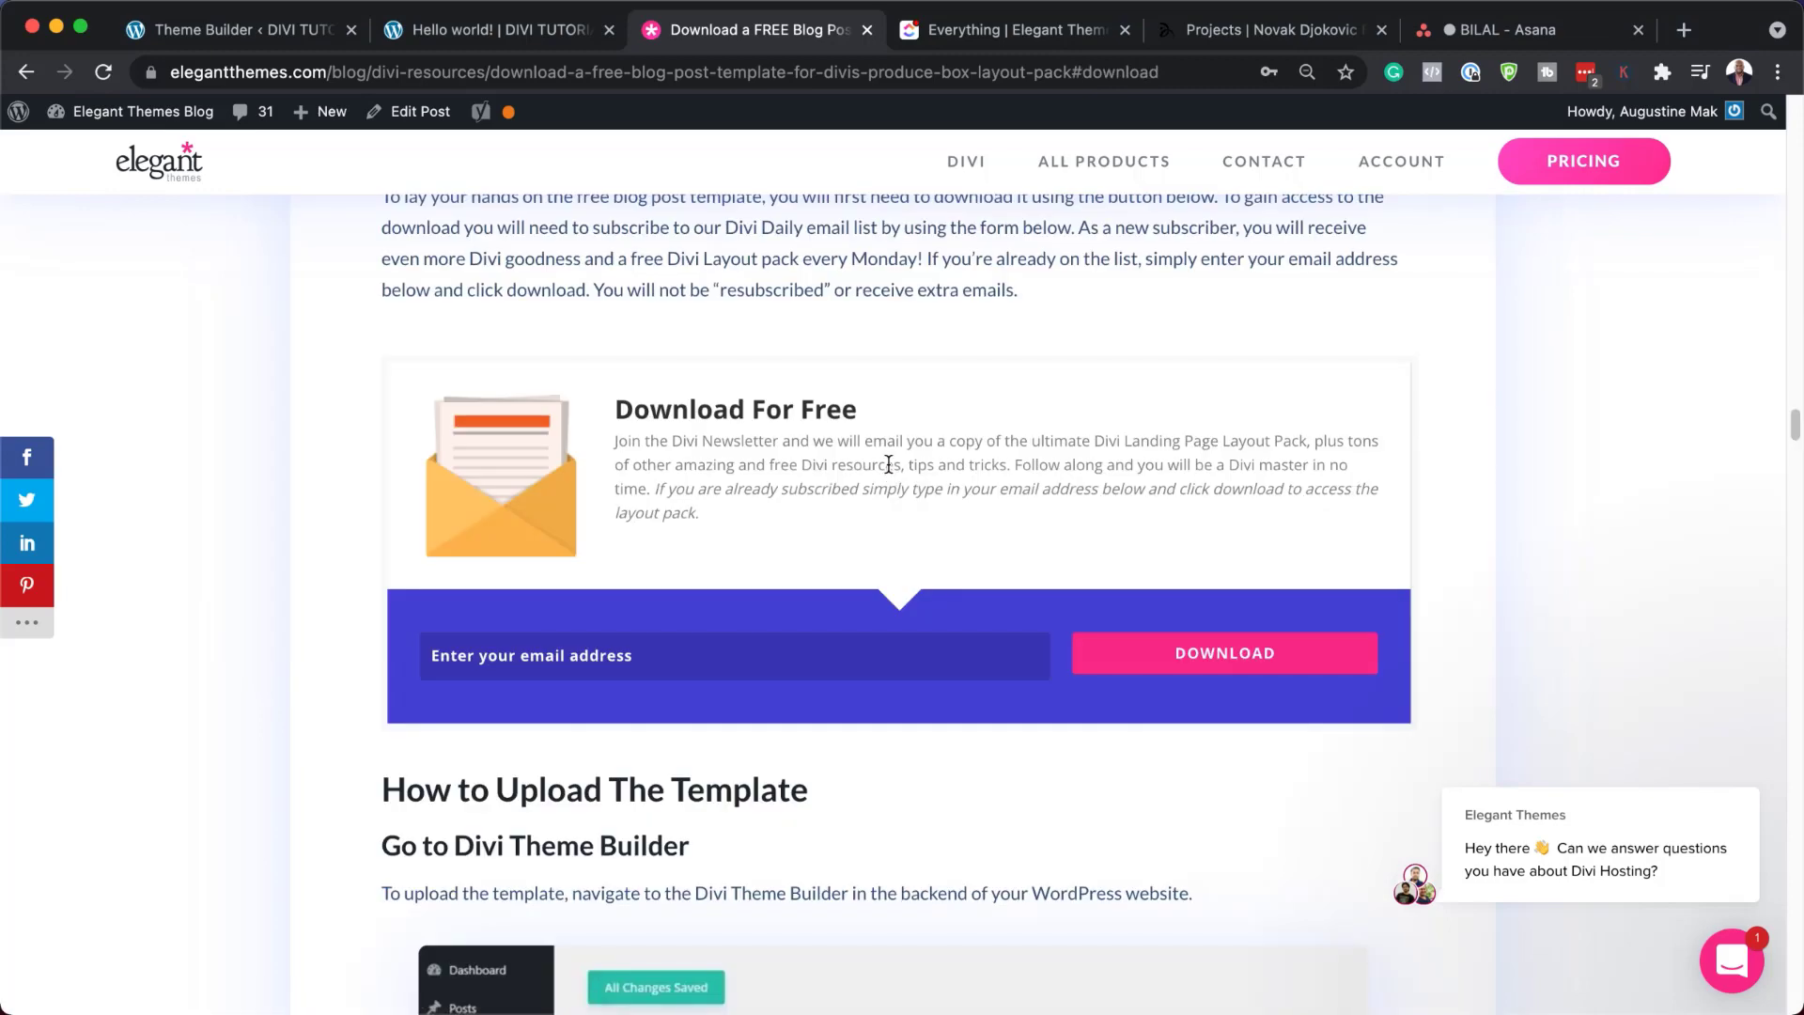
{"action": "left_click", "coordinate": [772, 664]}
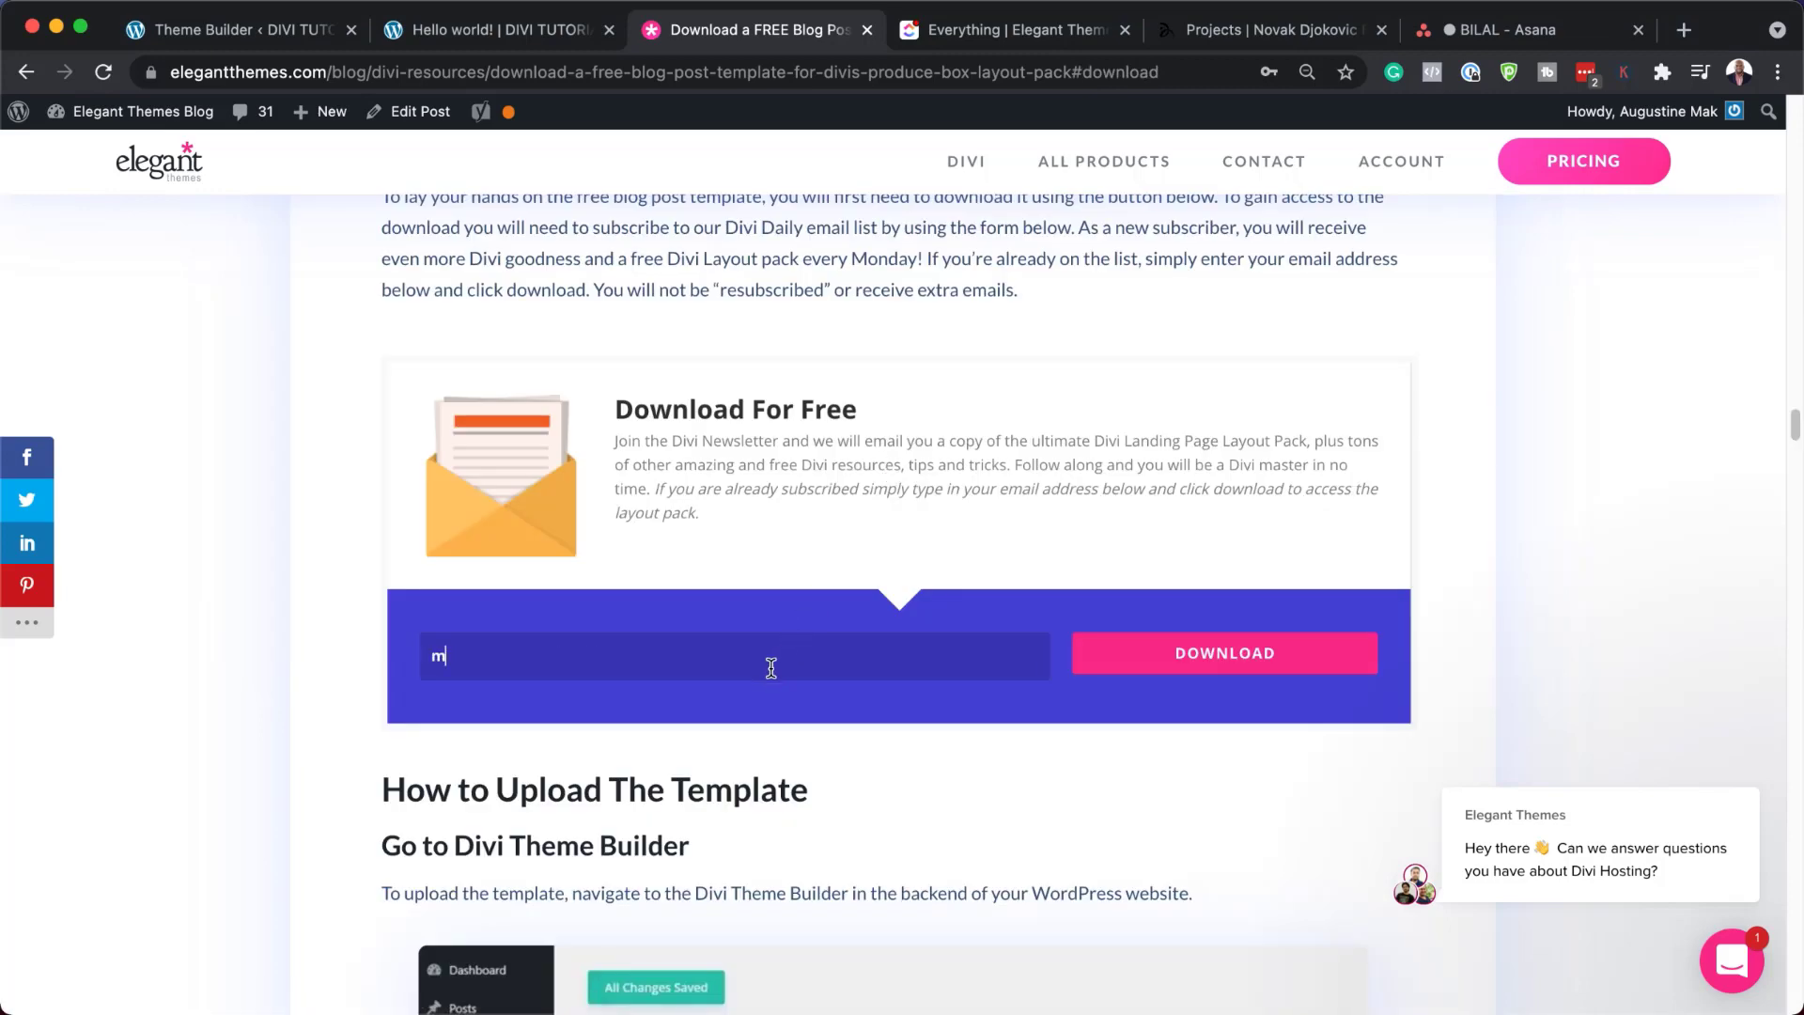
{"action": "left_click", "coordinate": [1280, 661]}
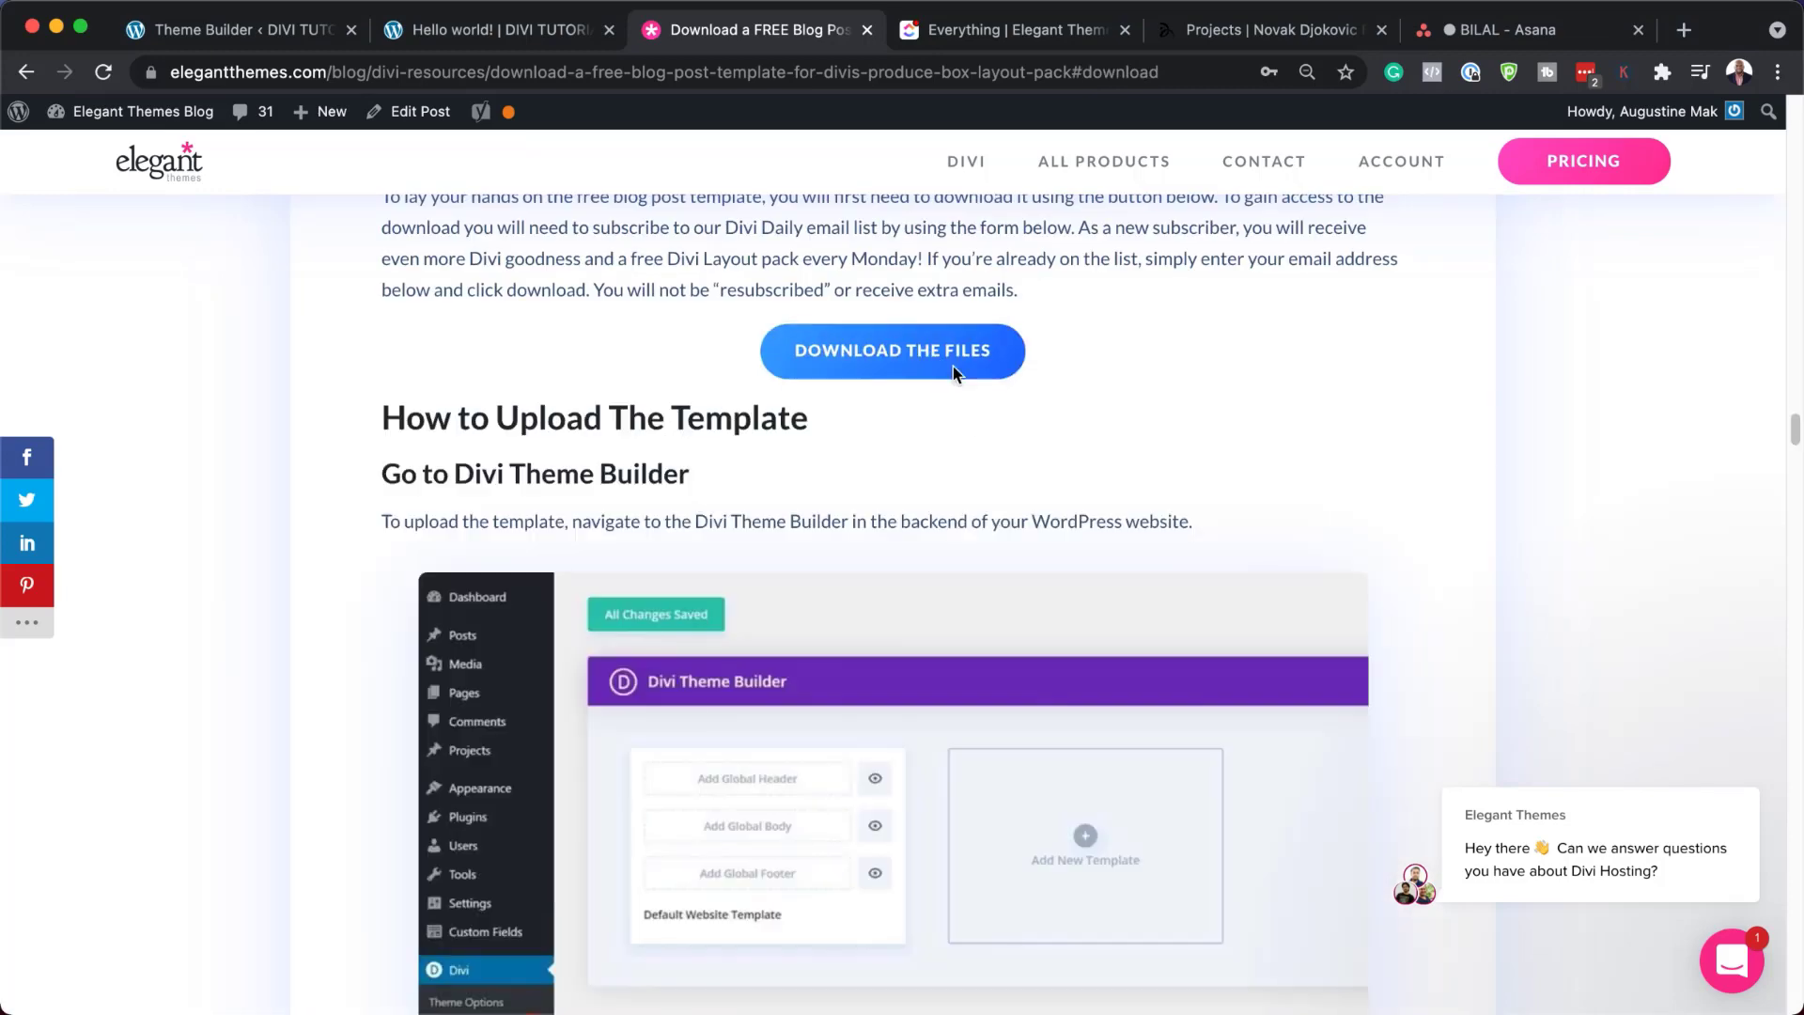
{"action": "left_click", "coordinate": [930, 359]}
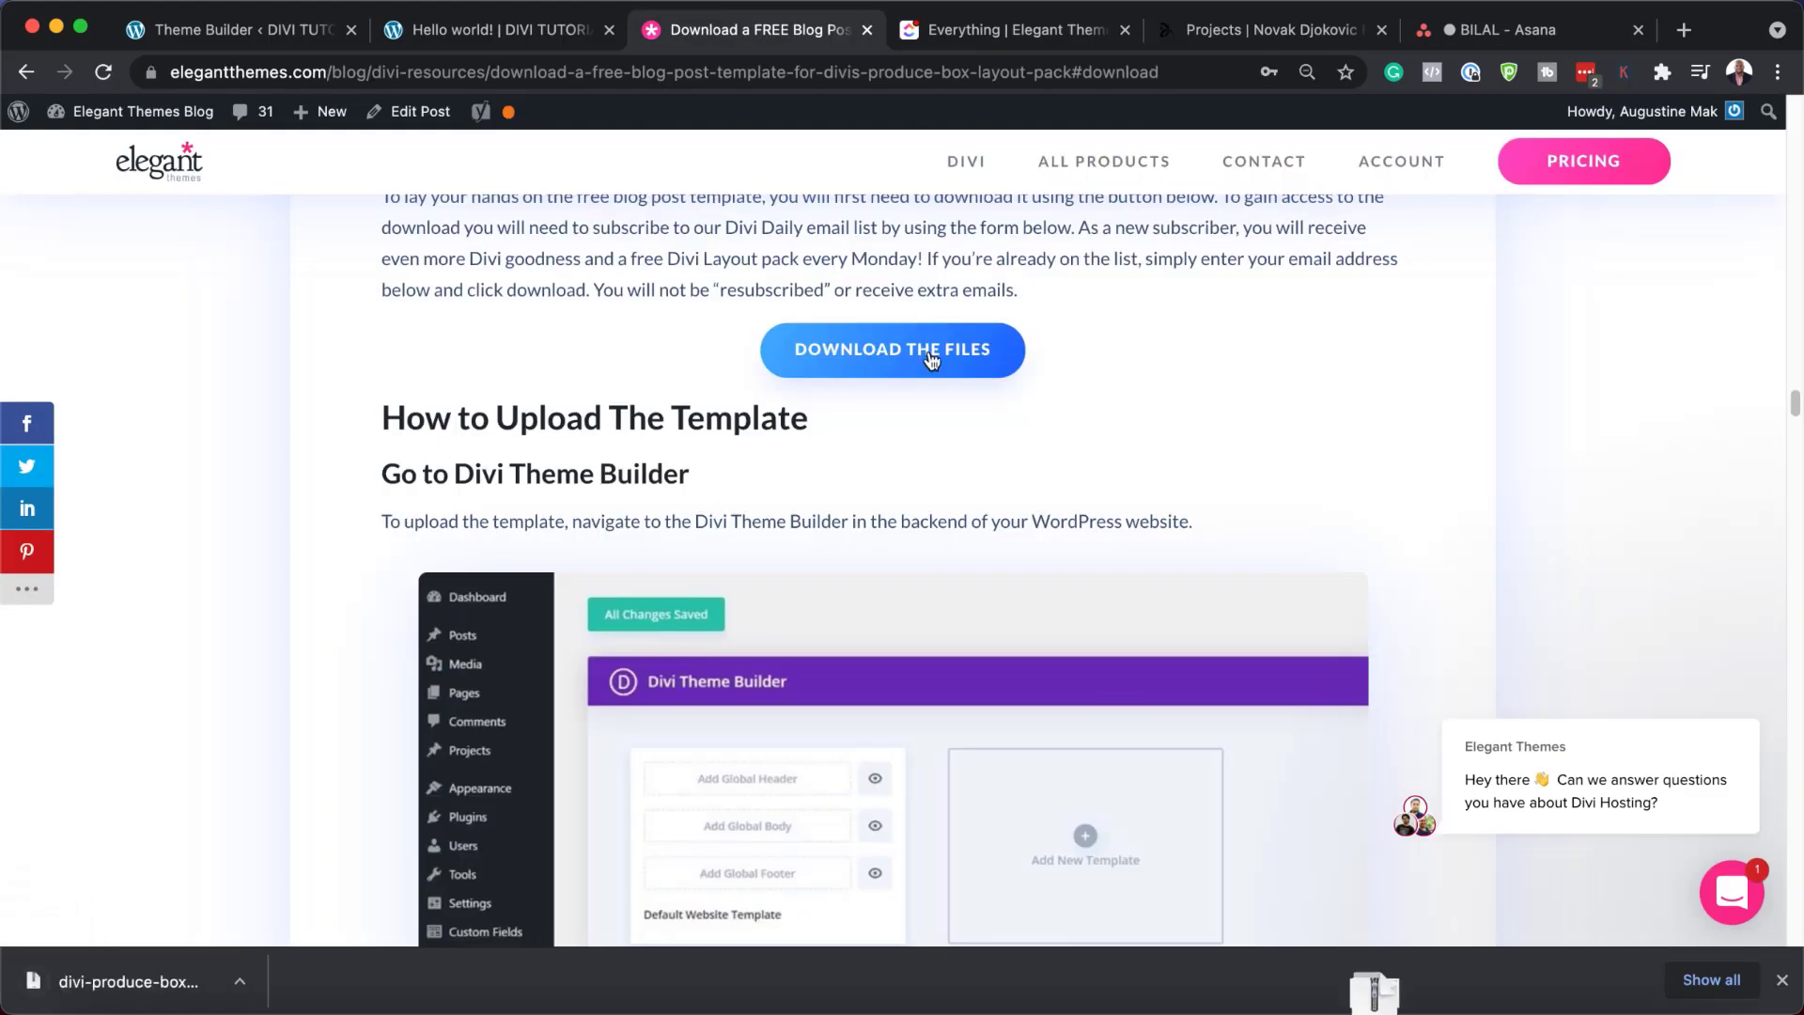
{"action": "left_click", "coordinate": [252, 983]}
Reveal the downloaded zip in Finder, extract it and open the template folder
{"action": "left_click", "coordinate": [317, 955]}
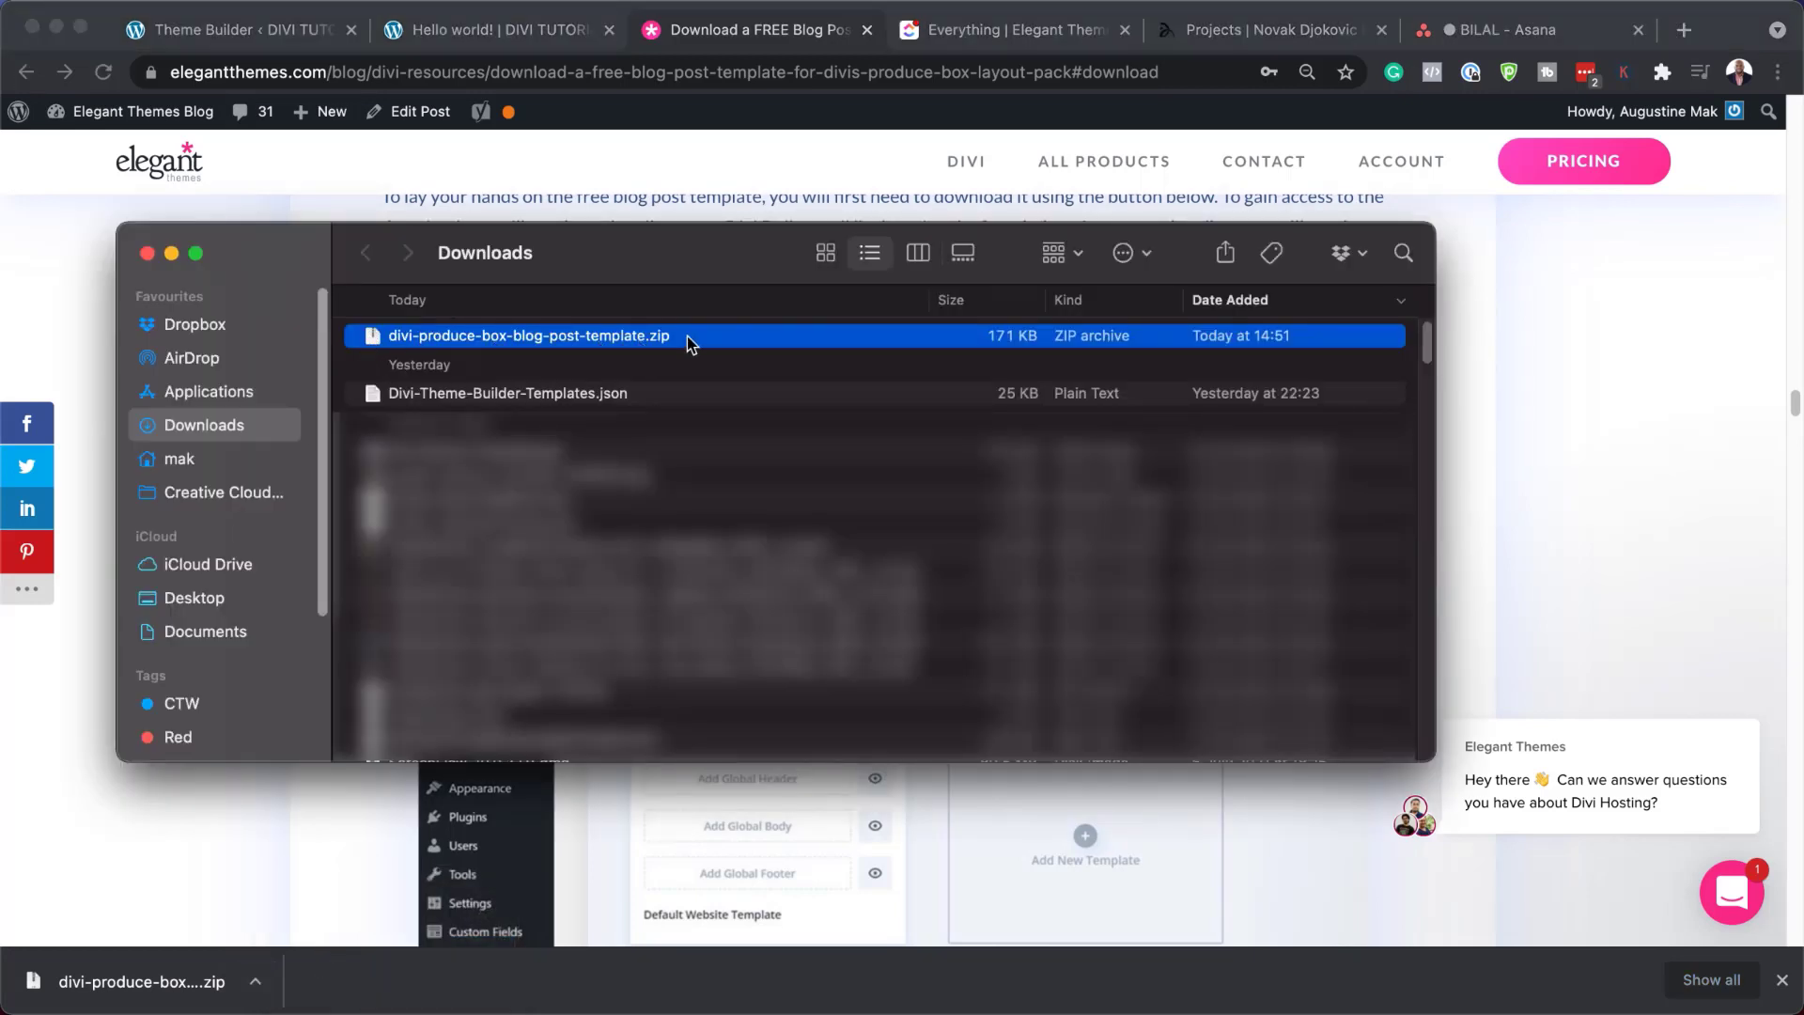
{"action": "double_click", "coordinate": [376, 340]}
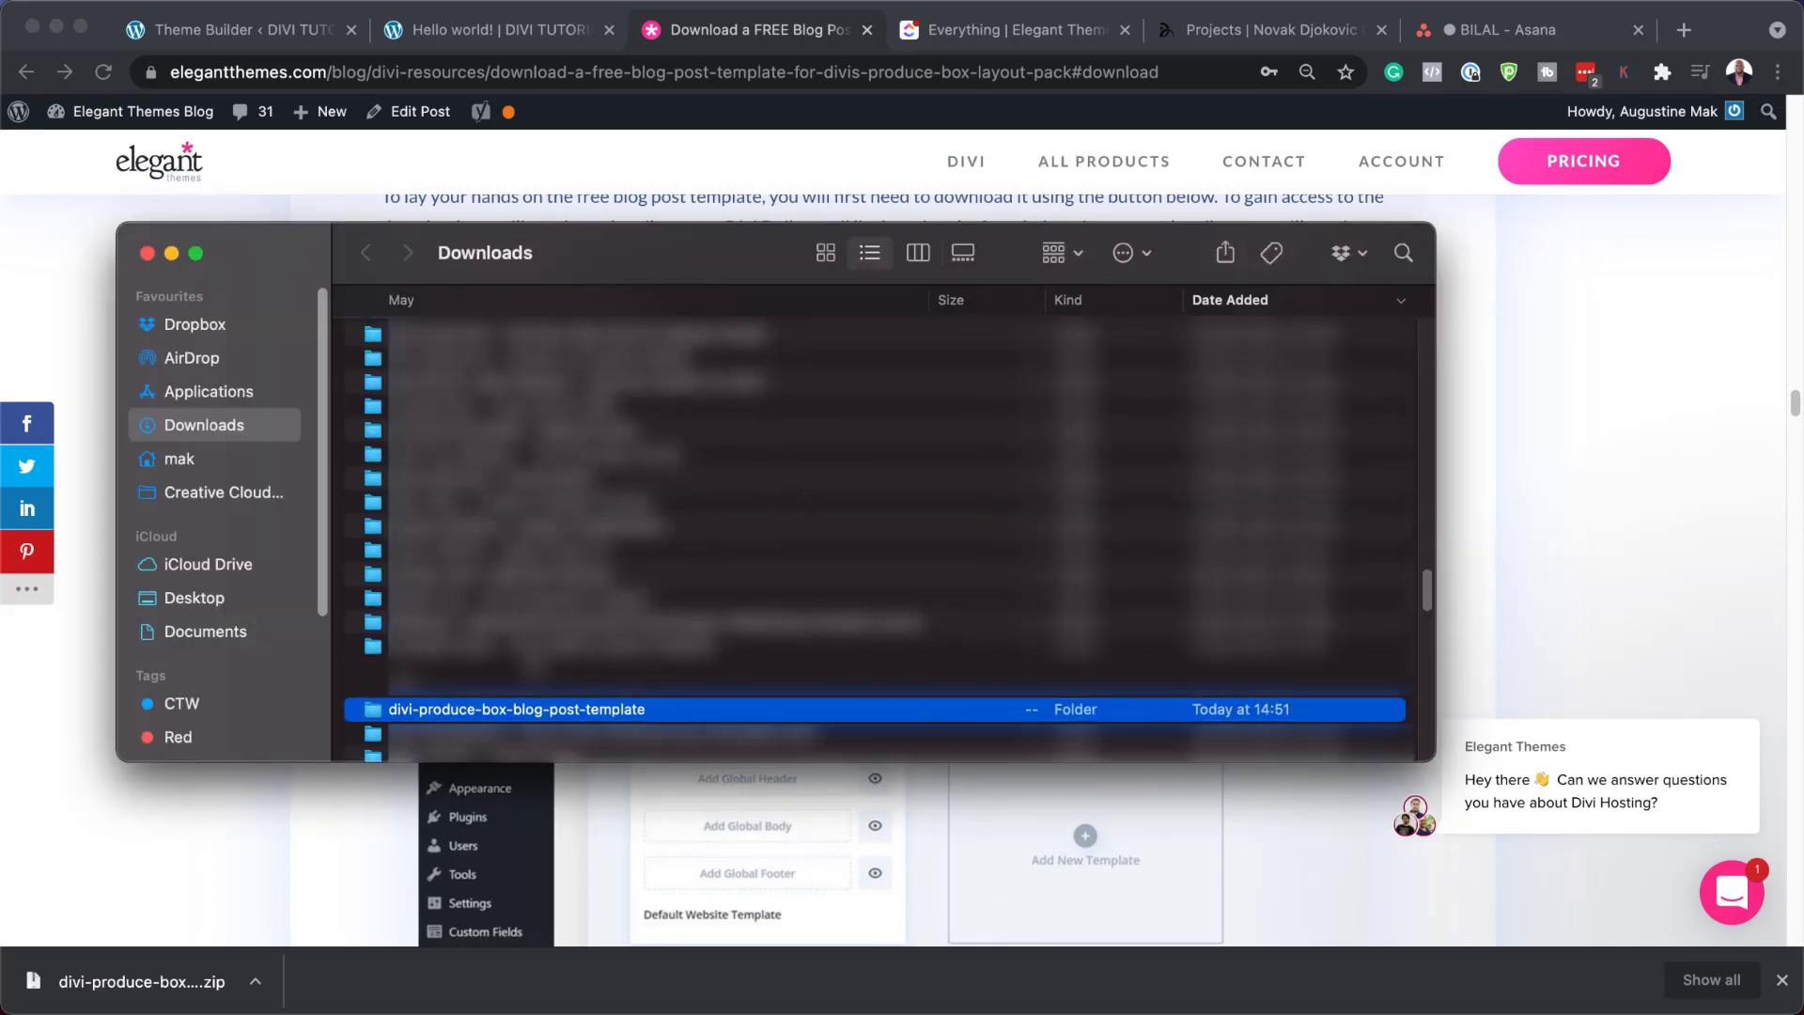
{"action": "double_click", "coordinate": [373, 716]}
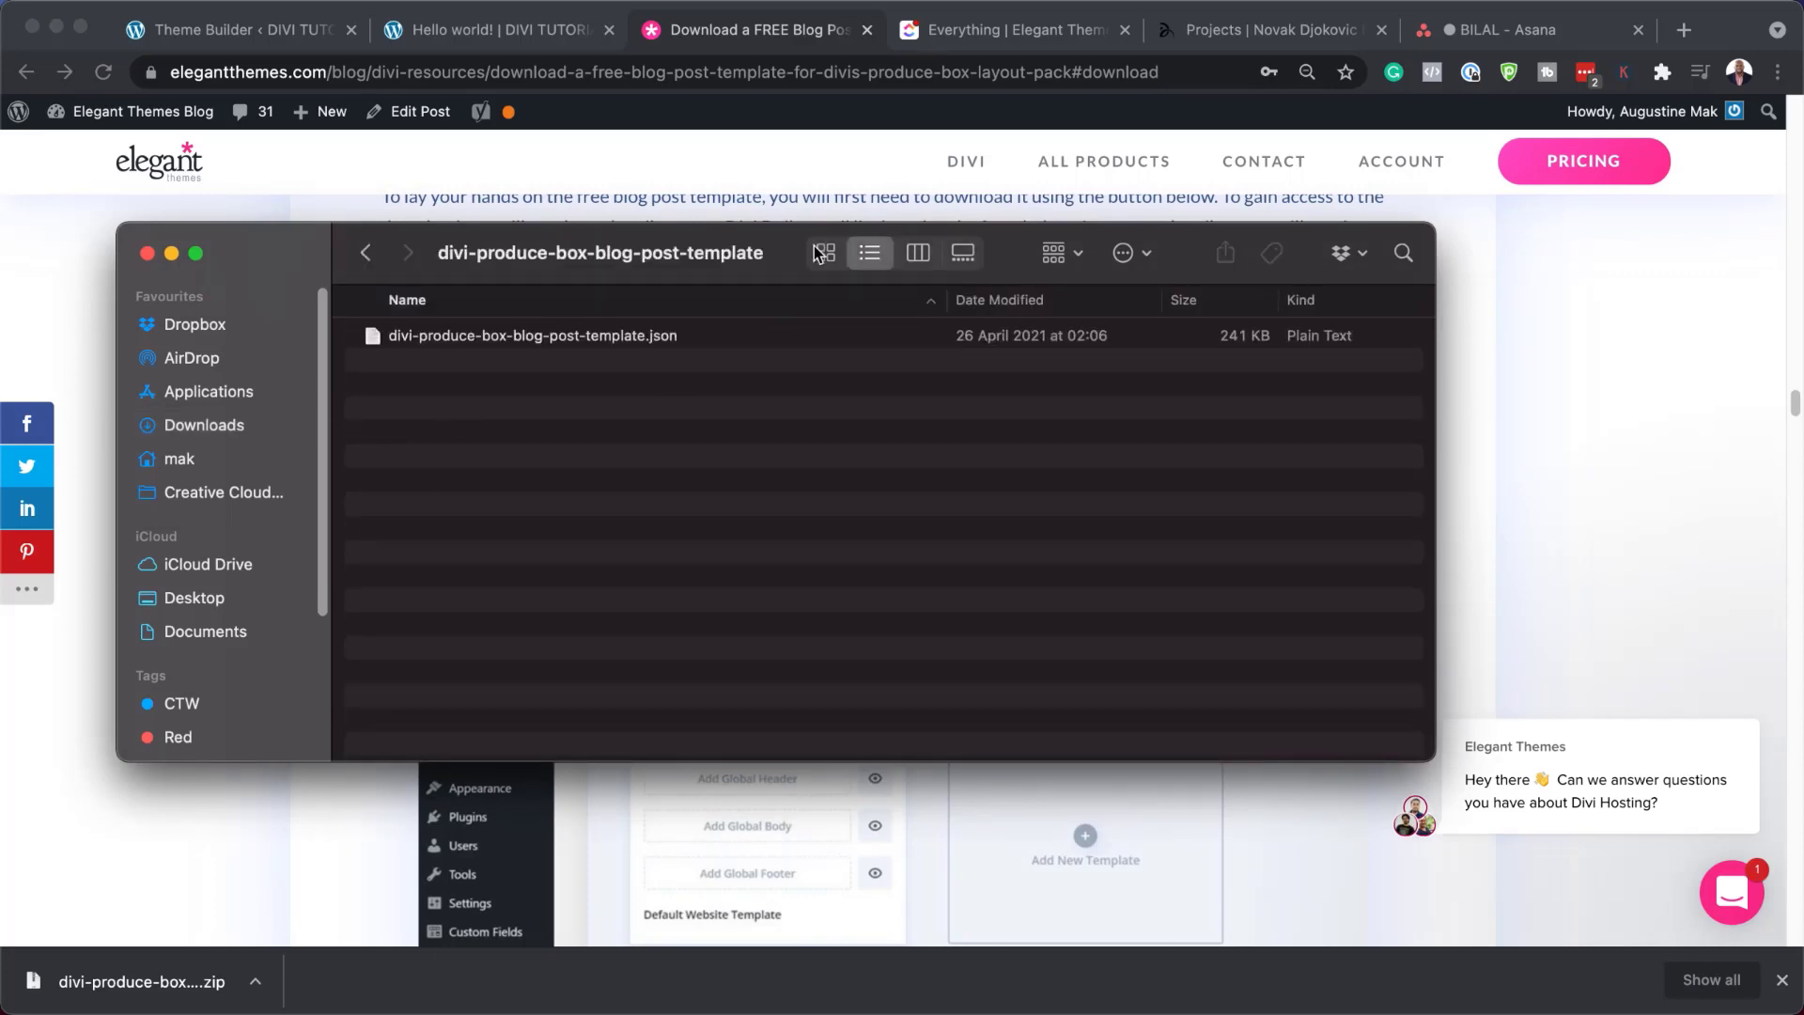
{"action": "left_click_drag", "start_coordinate": [1010, 250], "coordinate": [865, 381]}
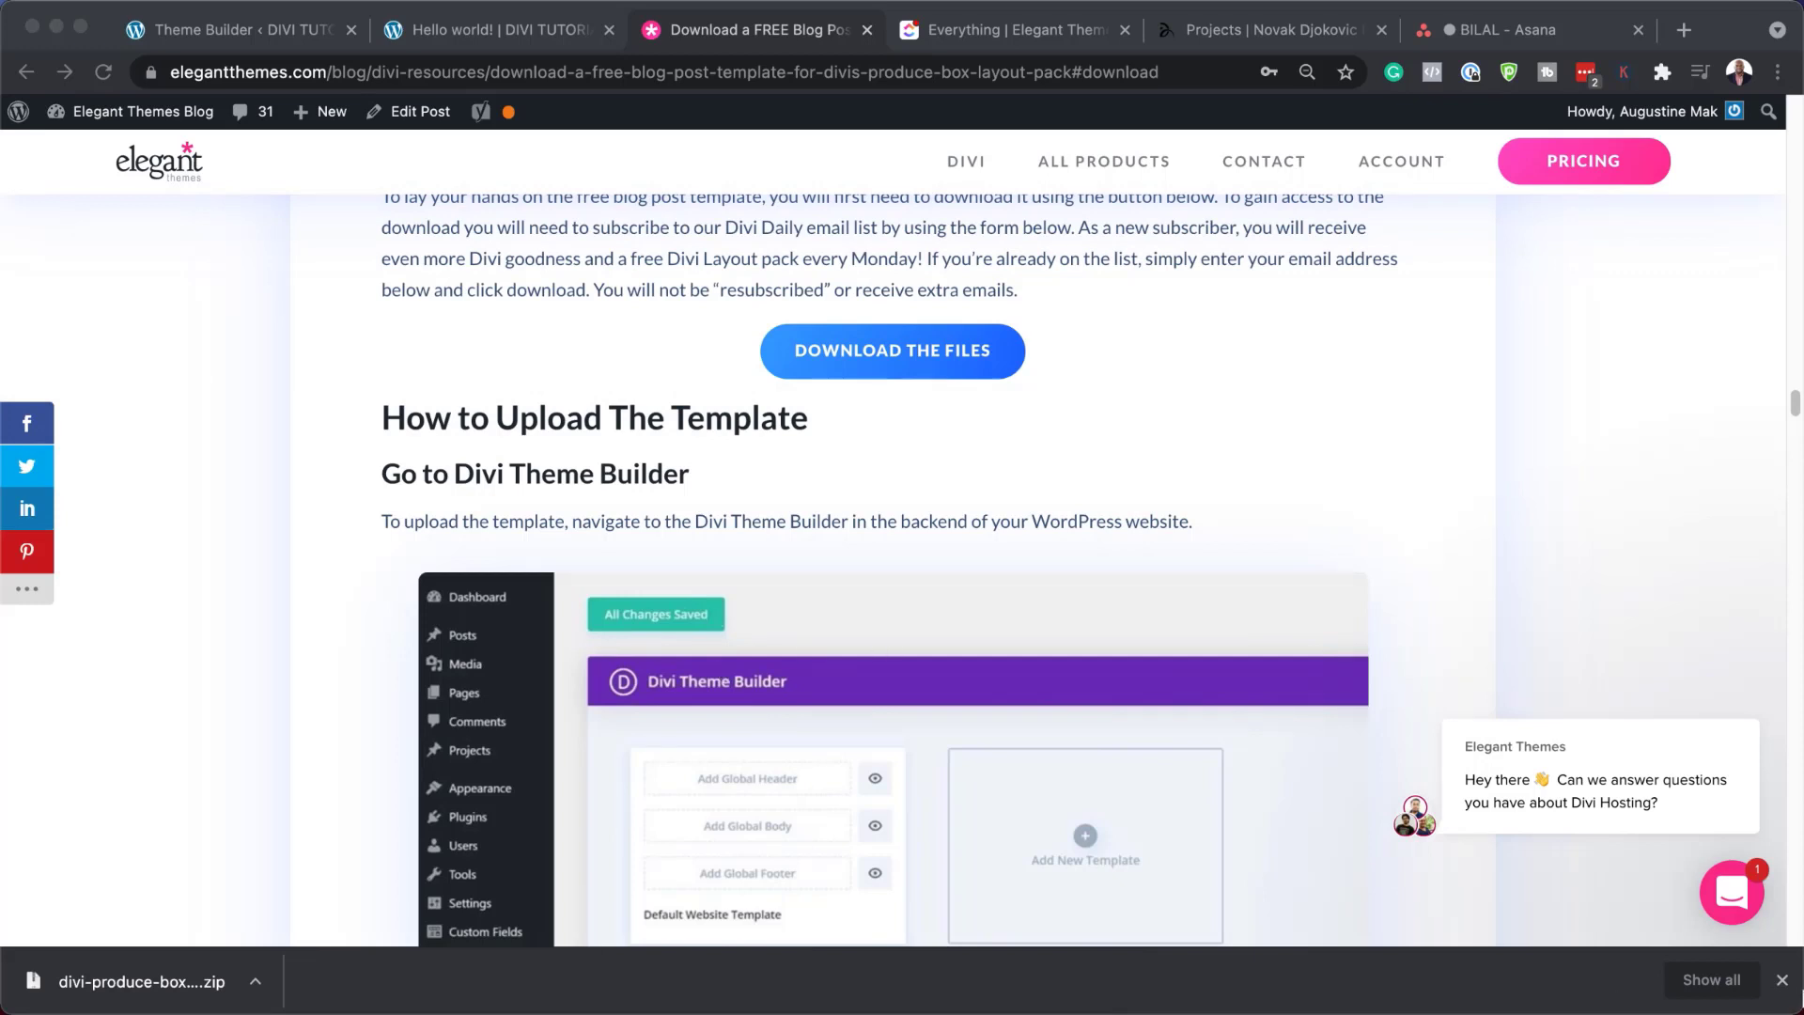
{"action": "left_click", "coordinate": [1782, 981]}
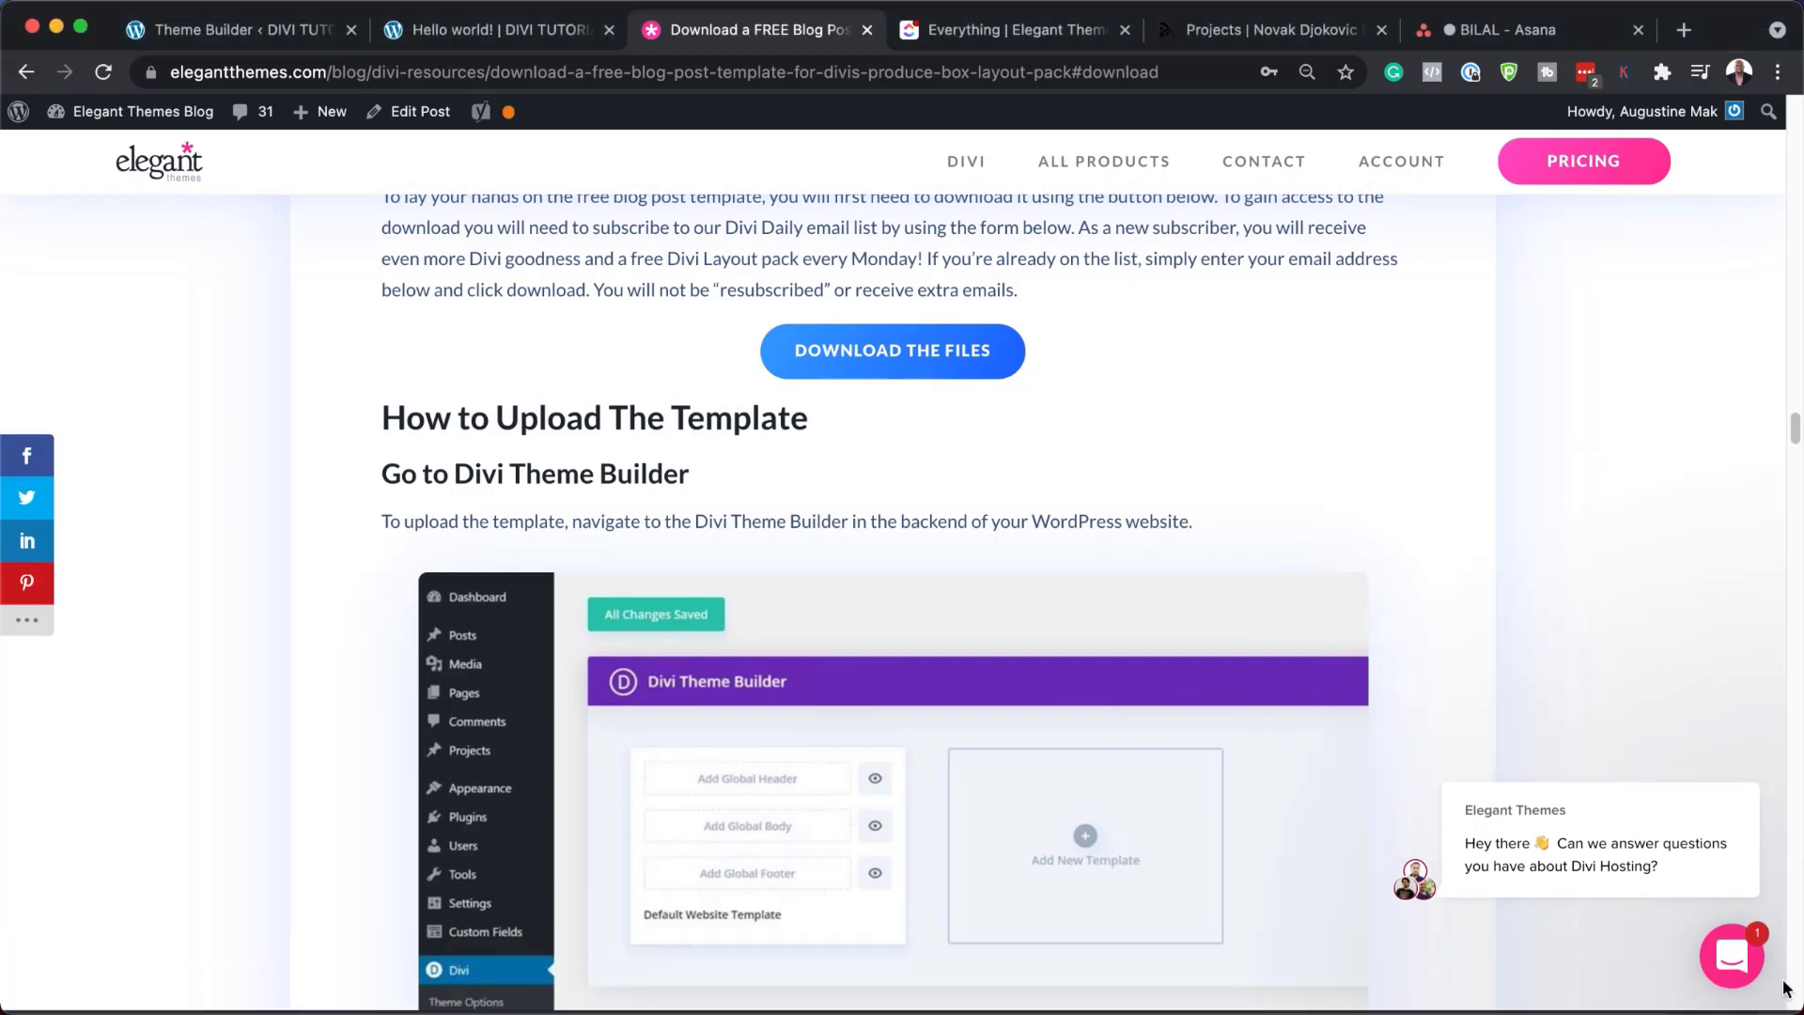
Switch to the Hello world! post and scroll through its current layout
{"action": "left_click", "coordinate": [506, 36]}
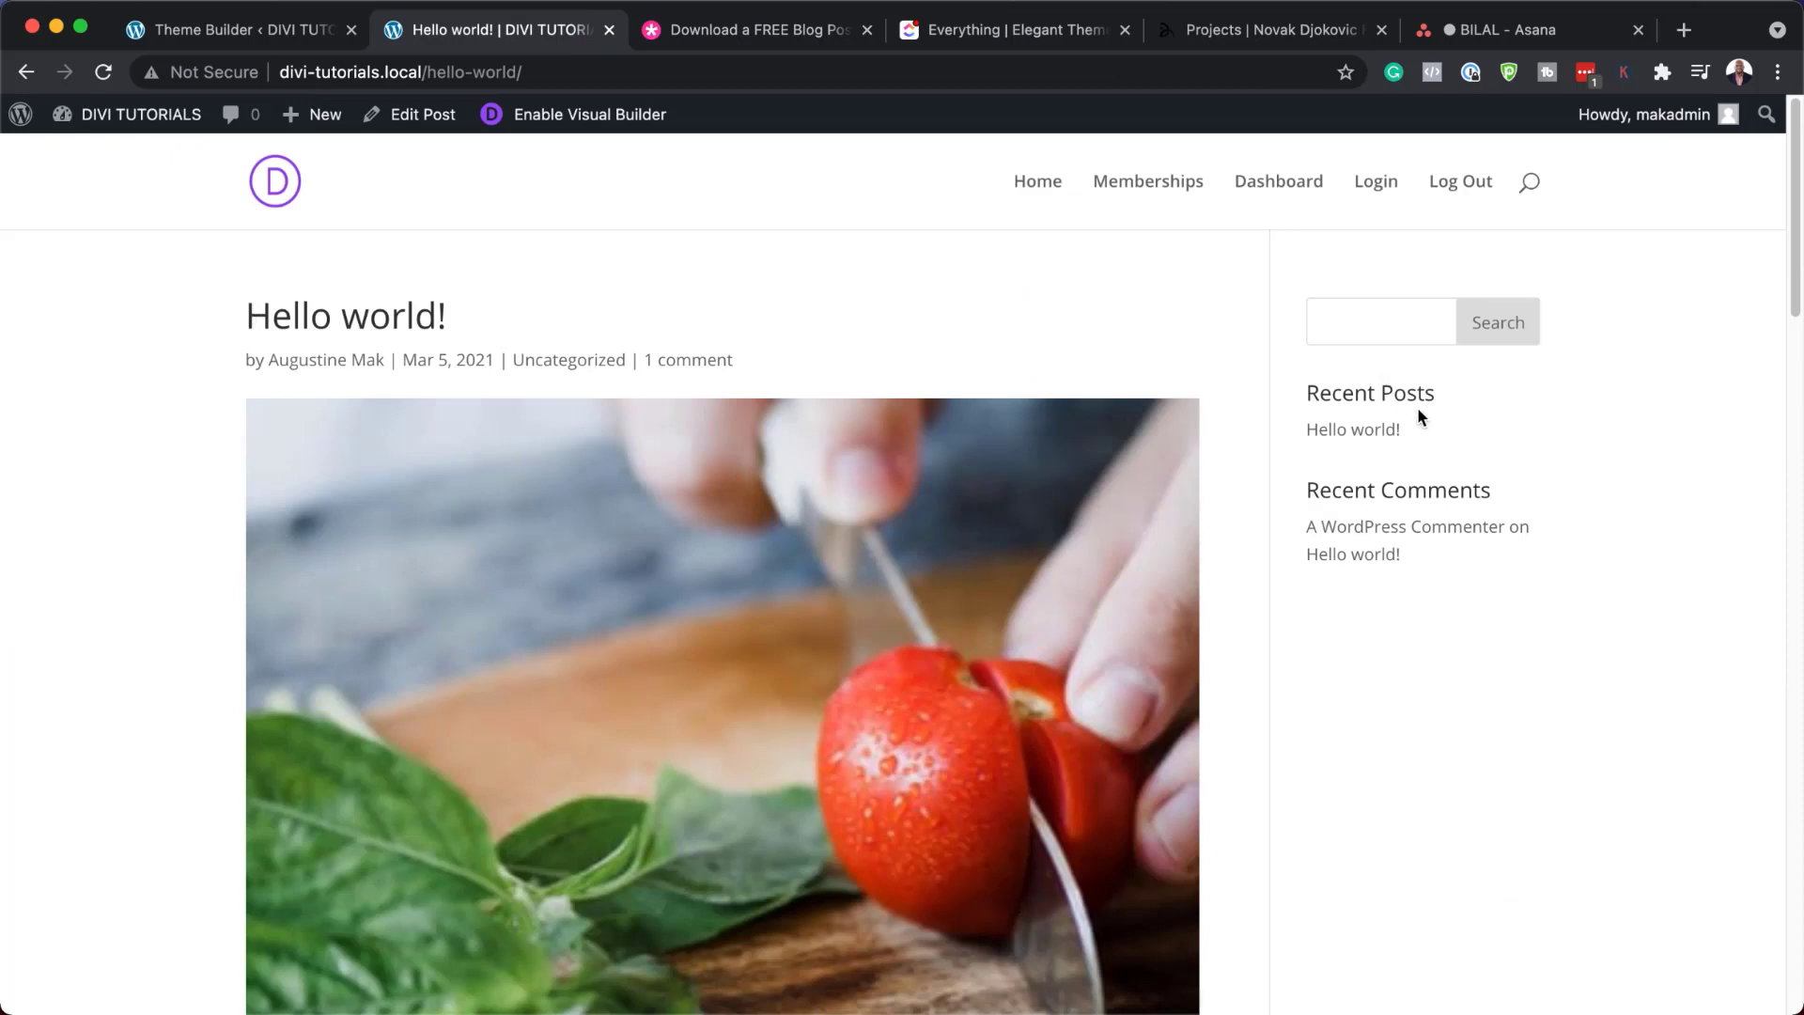
{"action": "scroll", "coordinate": [658, 502], "scroll_direction": "down", "scroll_amount": 5}
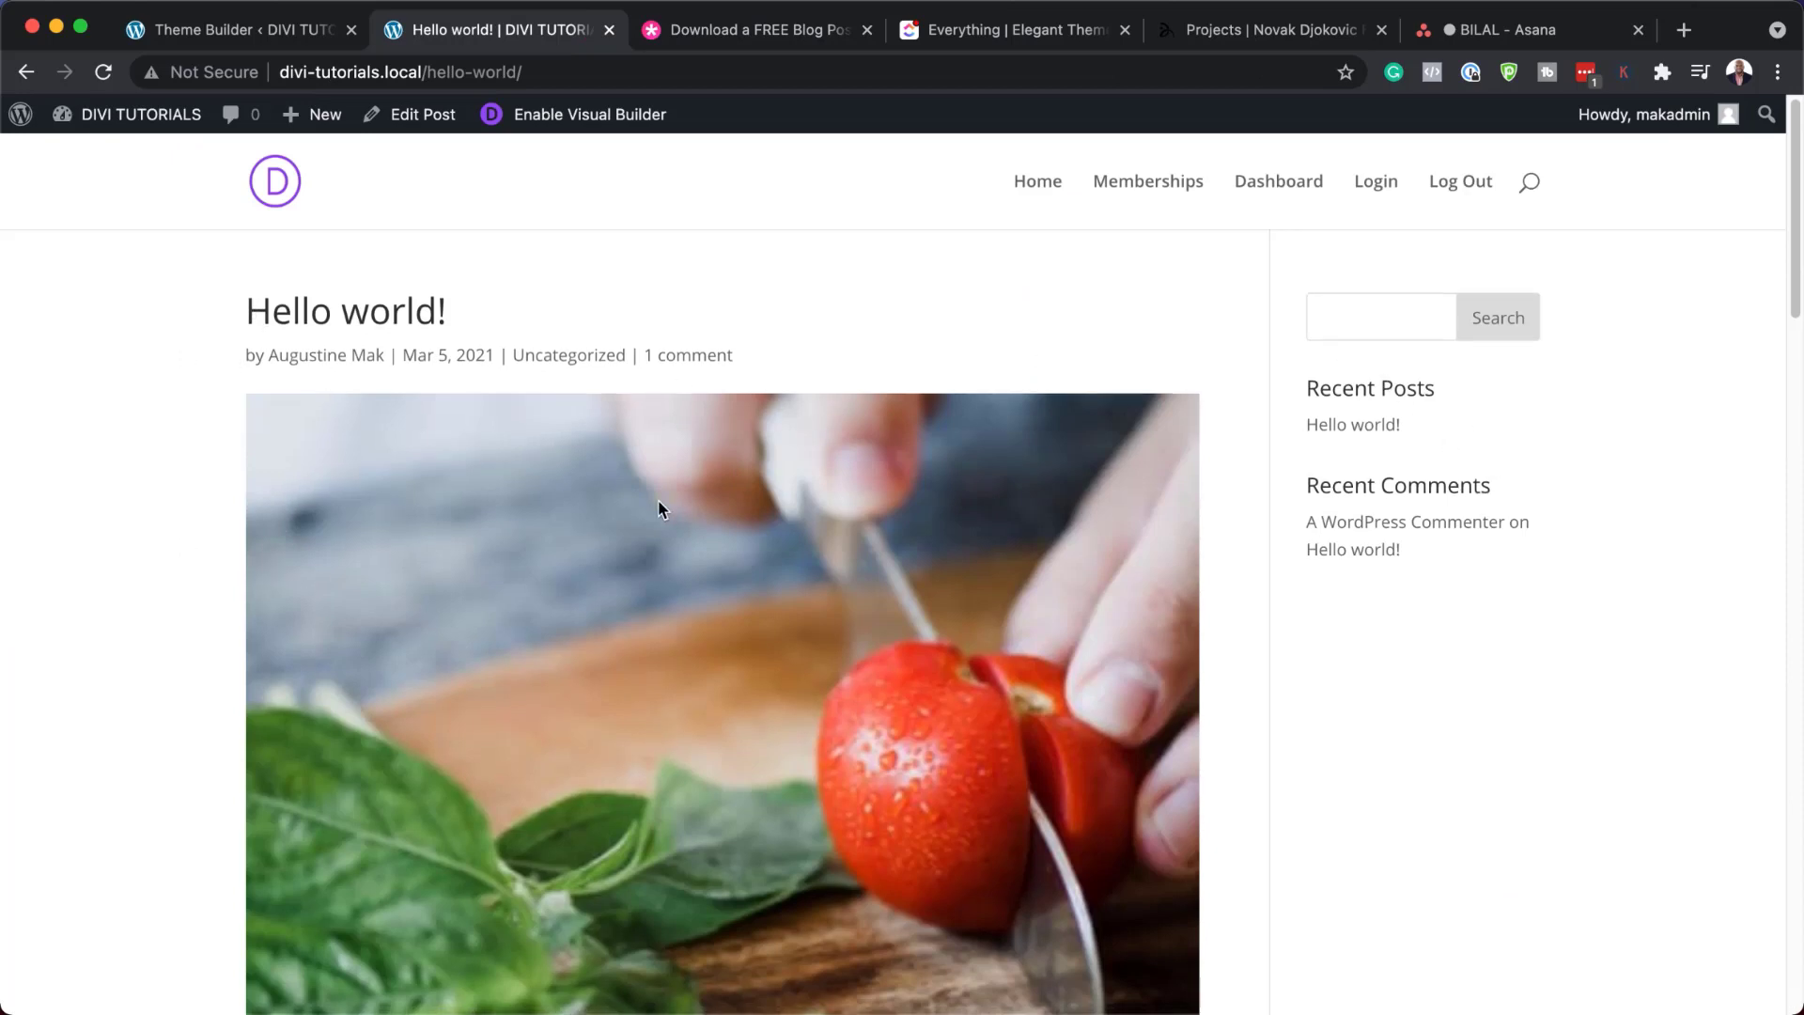
{"action": "scroll", "coordinate": [660, 508], "scroll_direction": "down", "scroll_amount": 10}
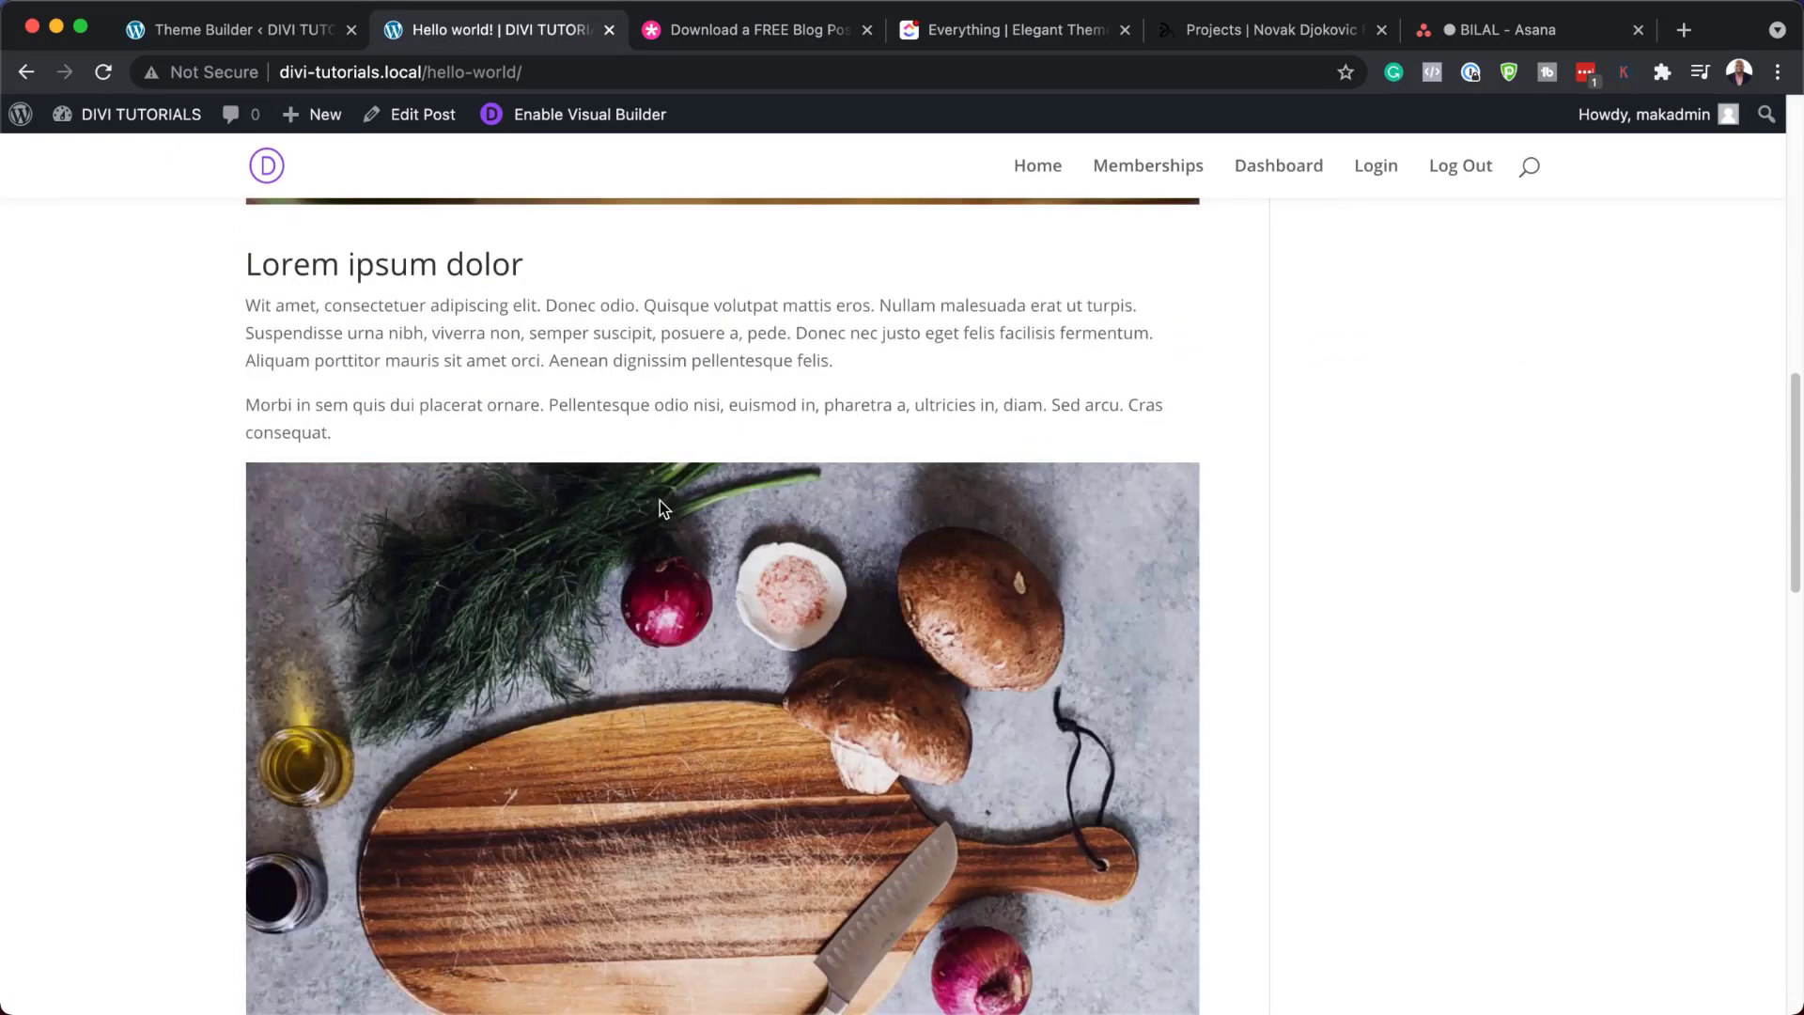
{"action": "scroll", "coordinate": [660, 507], "scroll_direction": "down", "scroll_amount": 10}
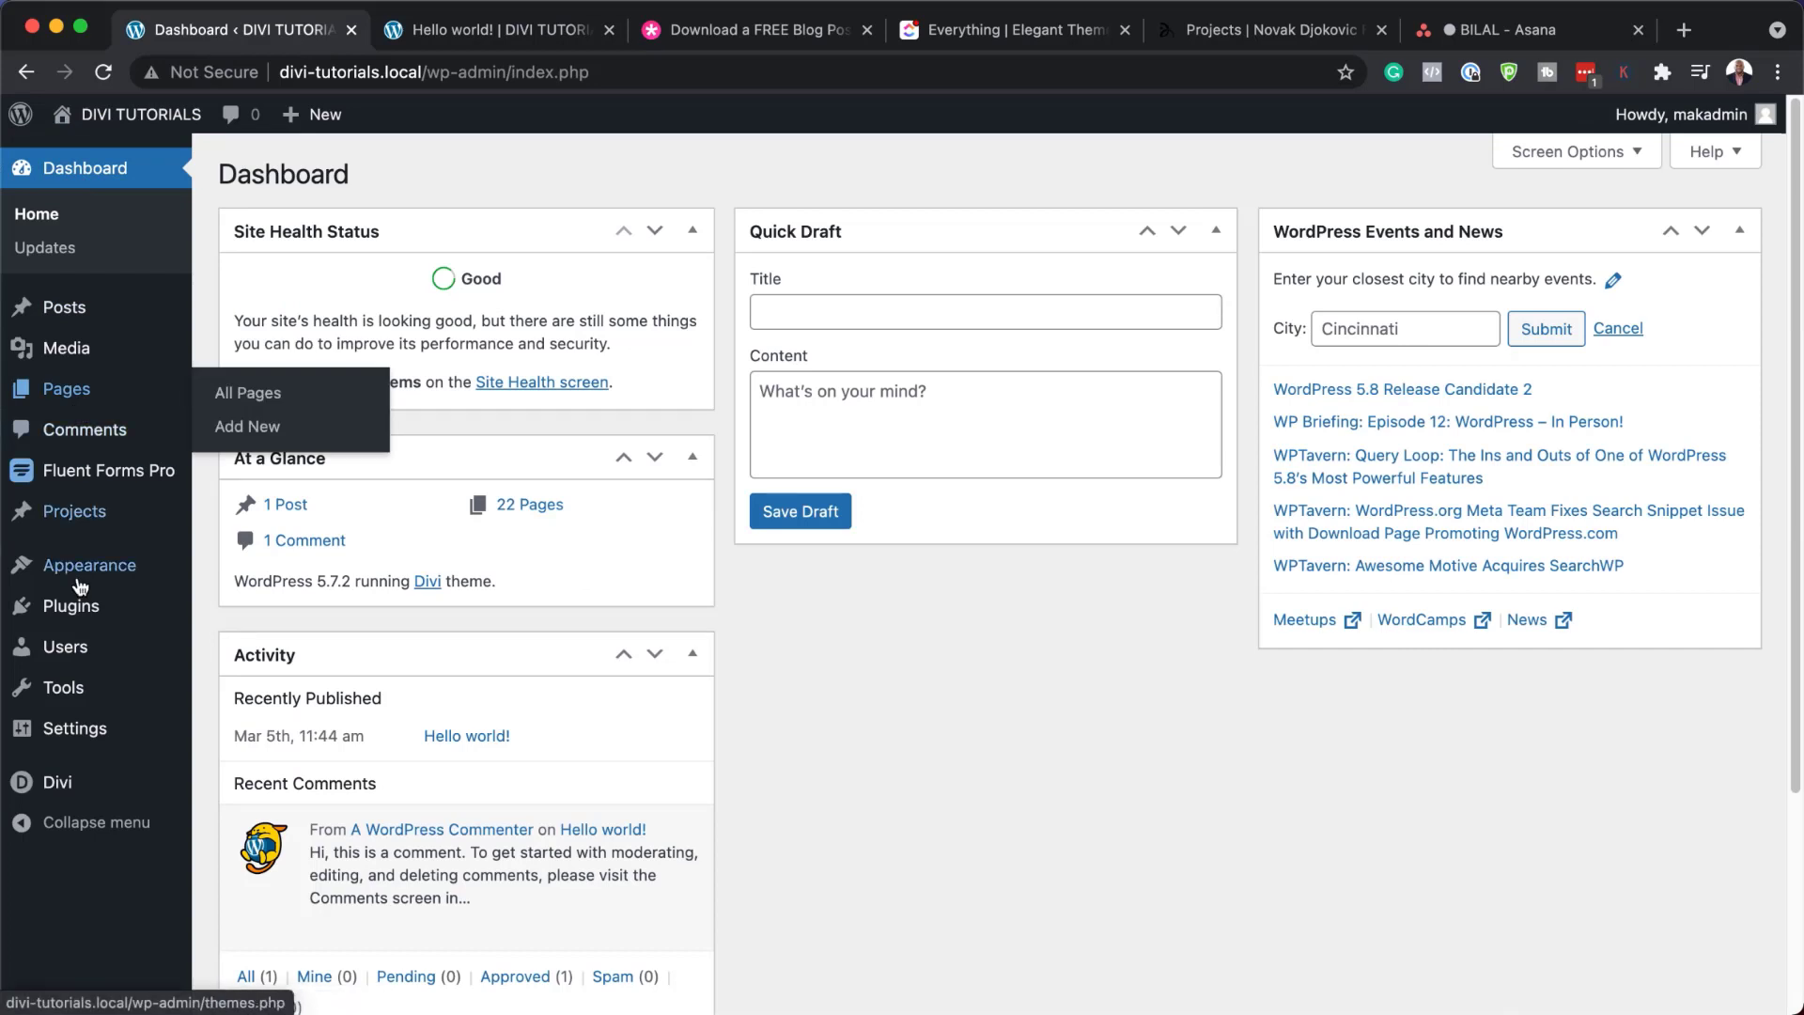
Go to Divi > Theme Builder from the WordPress admin sidebar
{"action": "mouse_move", "coordinate": [90, 705]}
{"action": "mouse_move", "coordinate": [58, 787]}
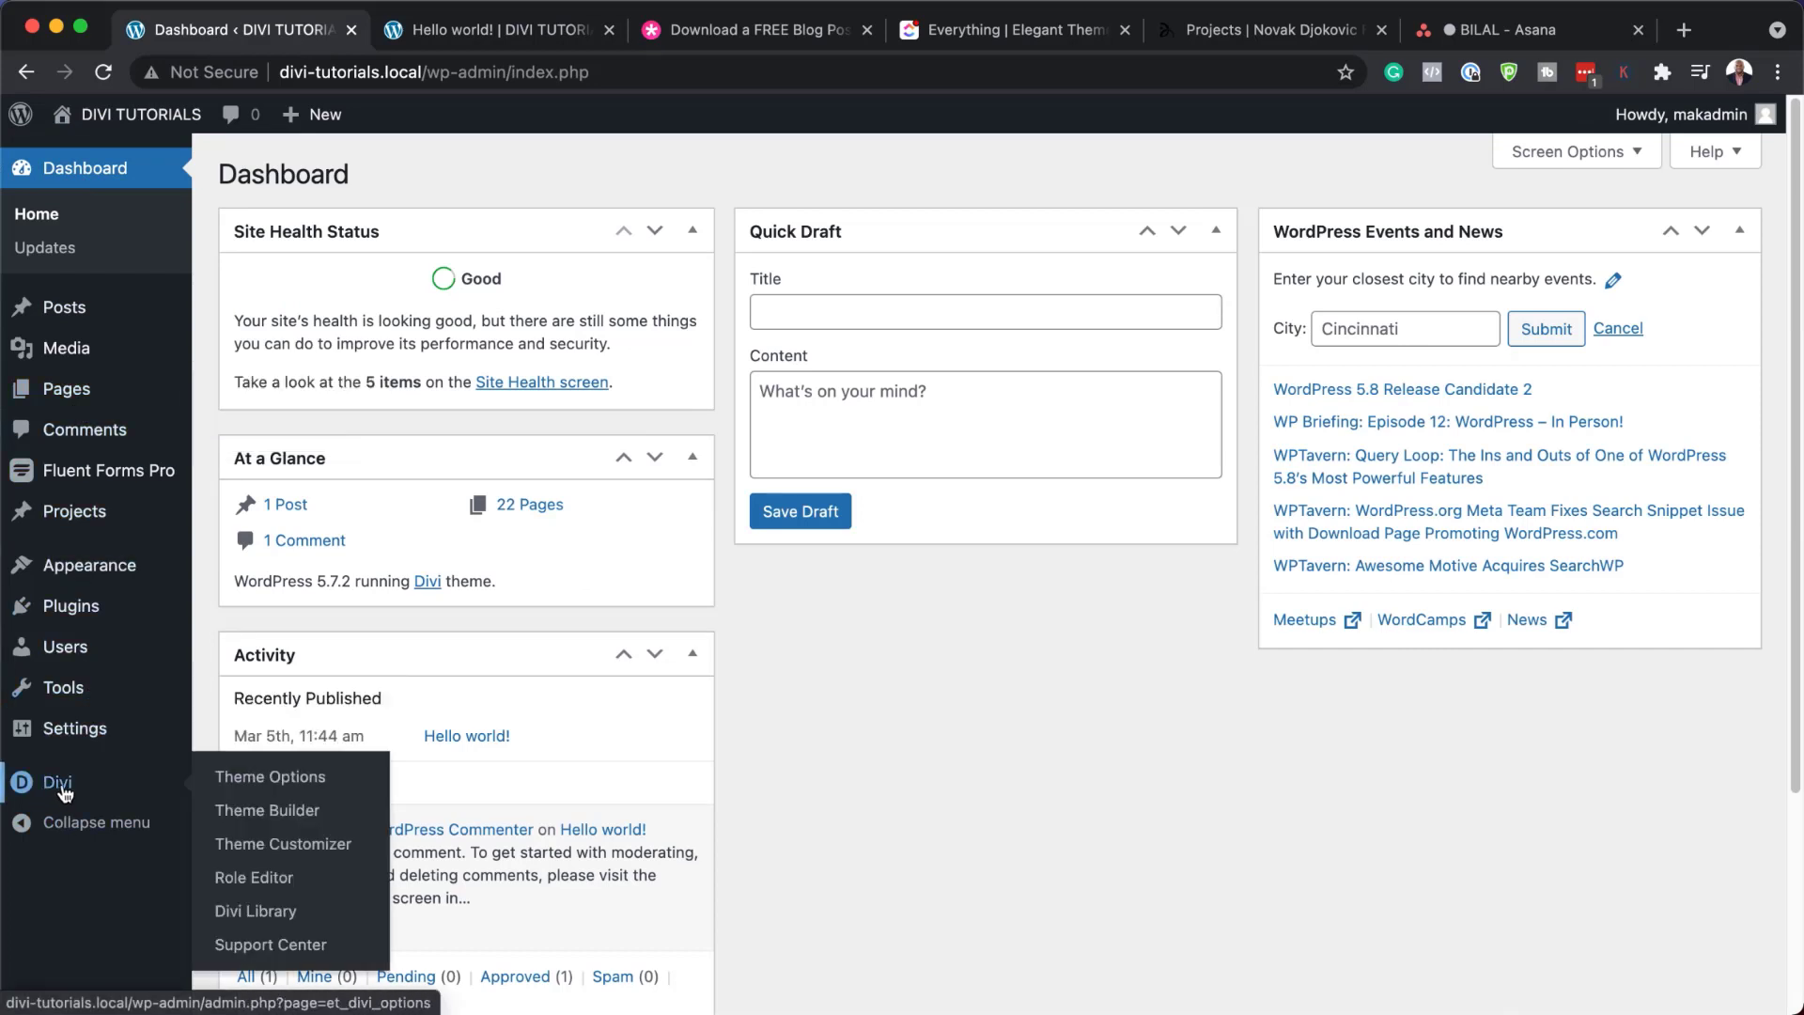
{"action": "left_click", "coordinate": [263, 811]}
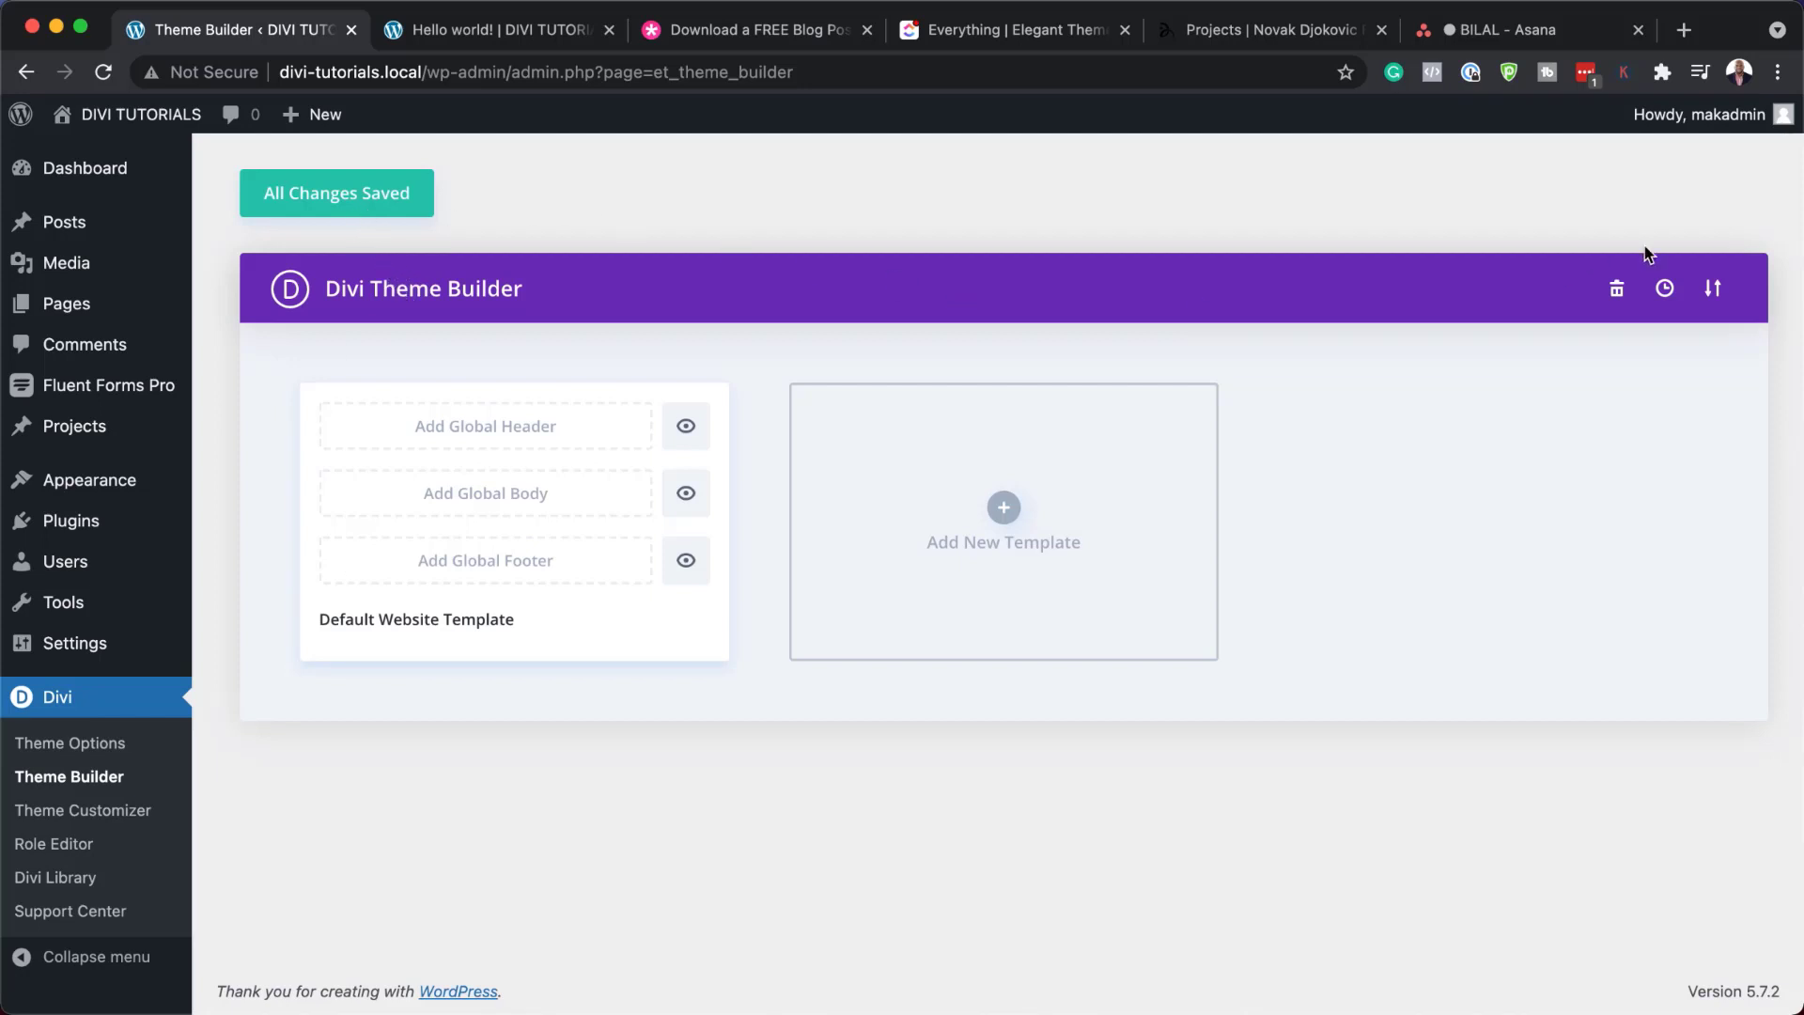
Import divi-produce-box-blog-post-template.json through Portability's Import option into the Theme Builder
{"action": "left_click", "coordinate": [1713, 290]}
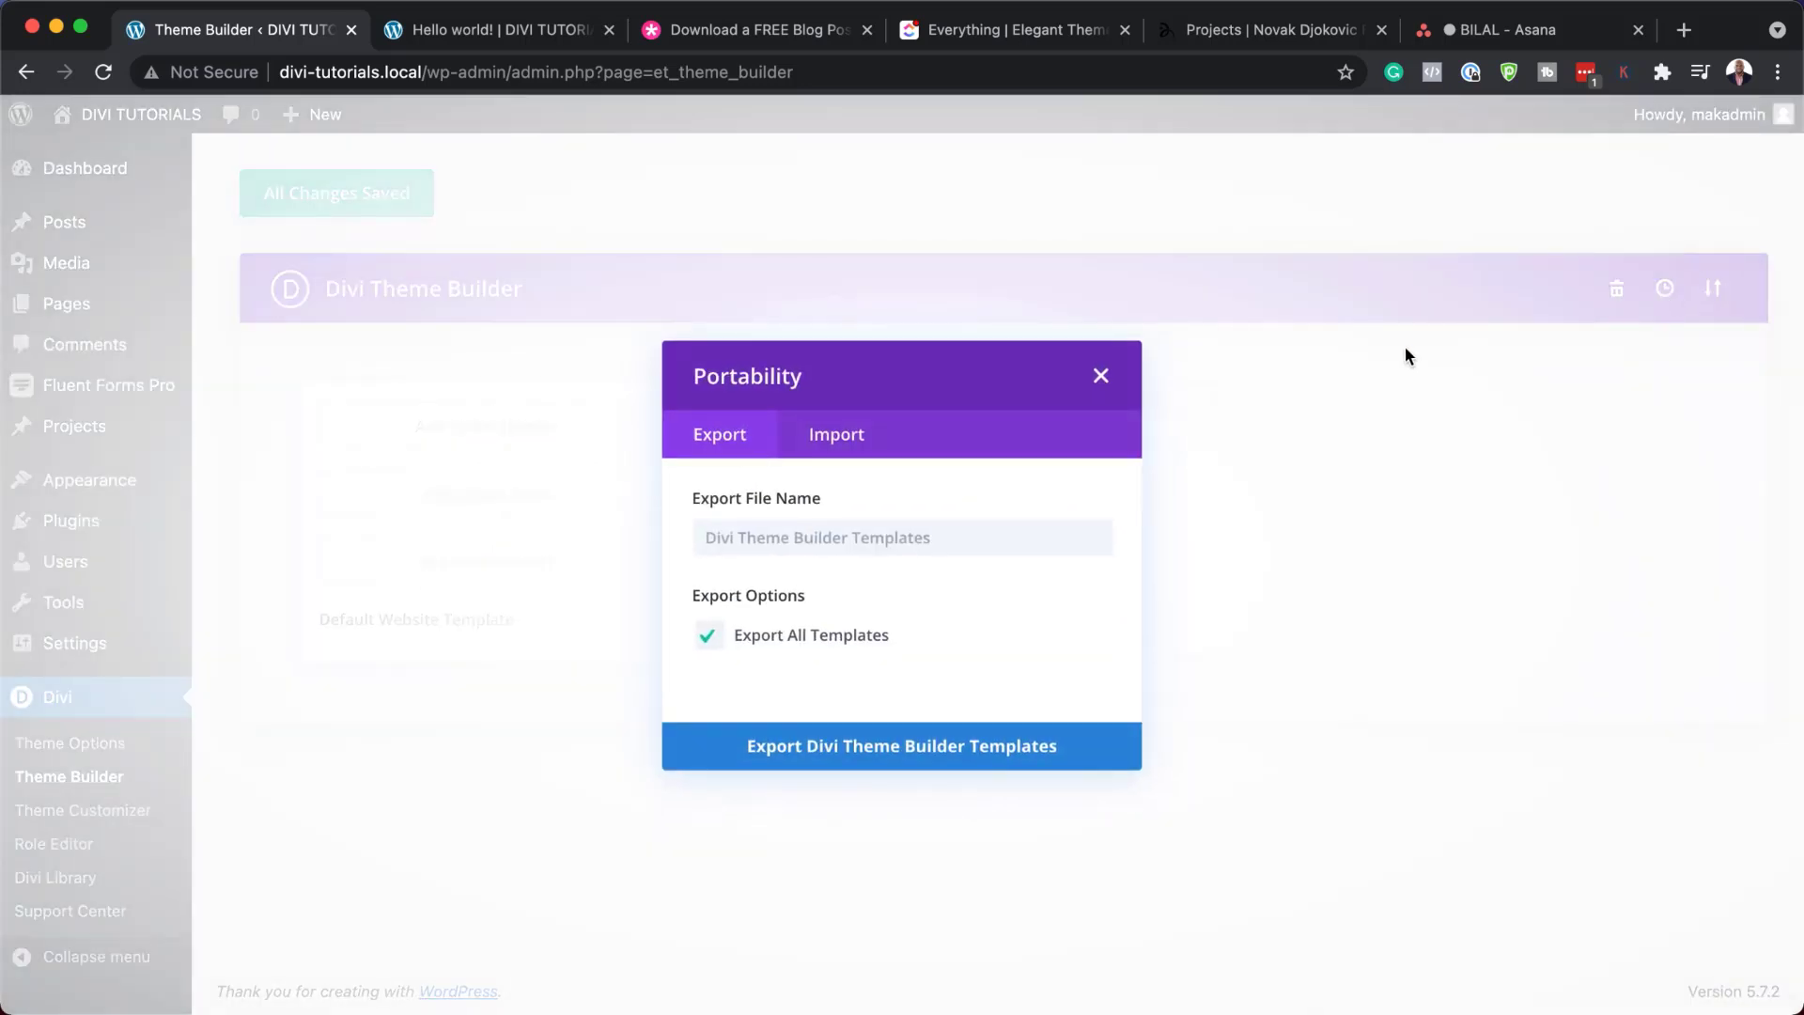
{"action": "left_click", "coordinate": [837, 436]}
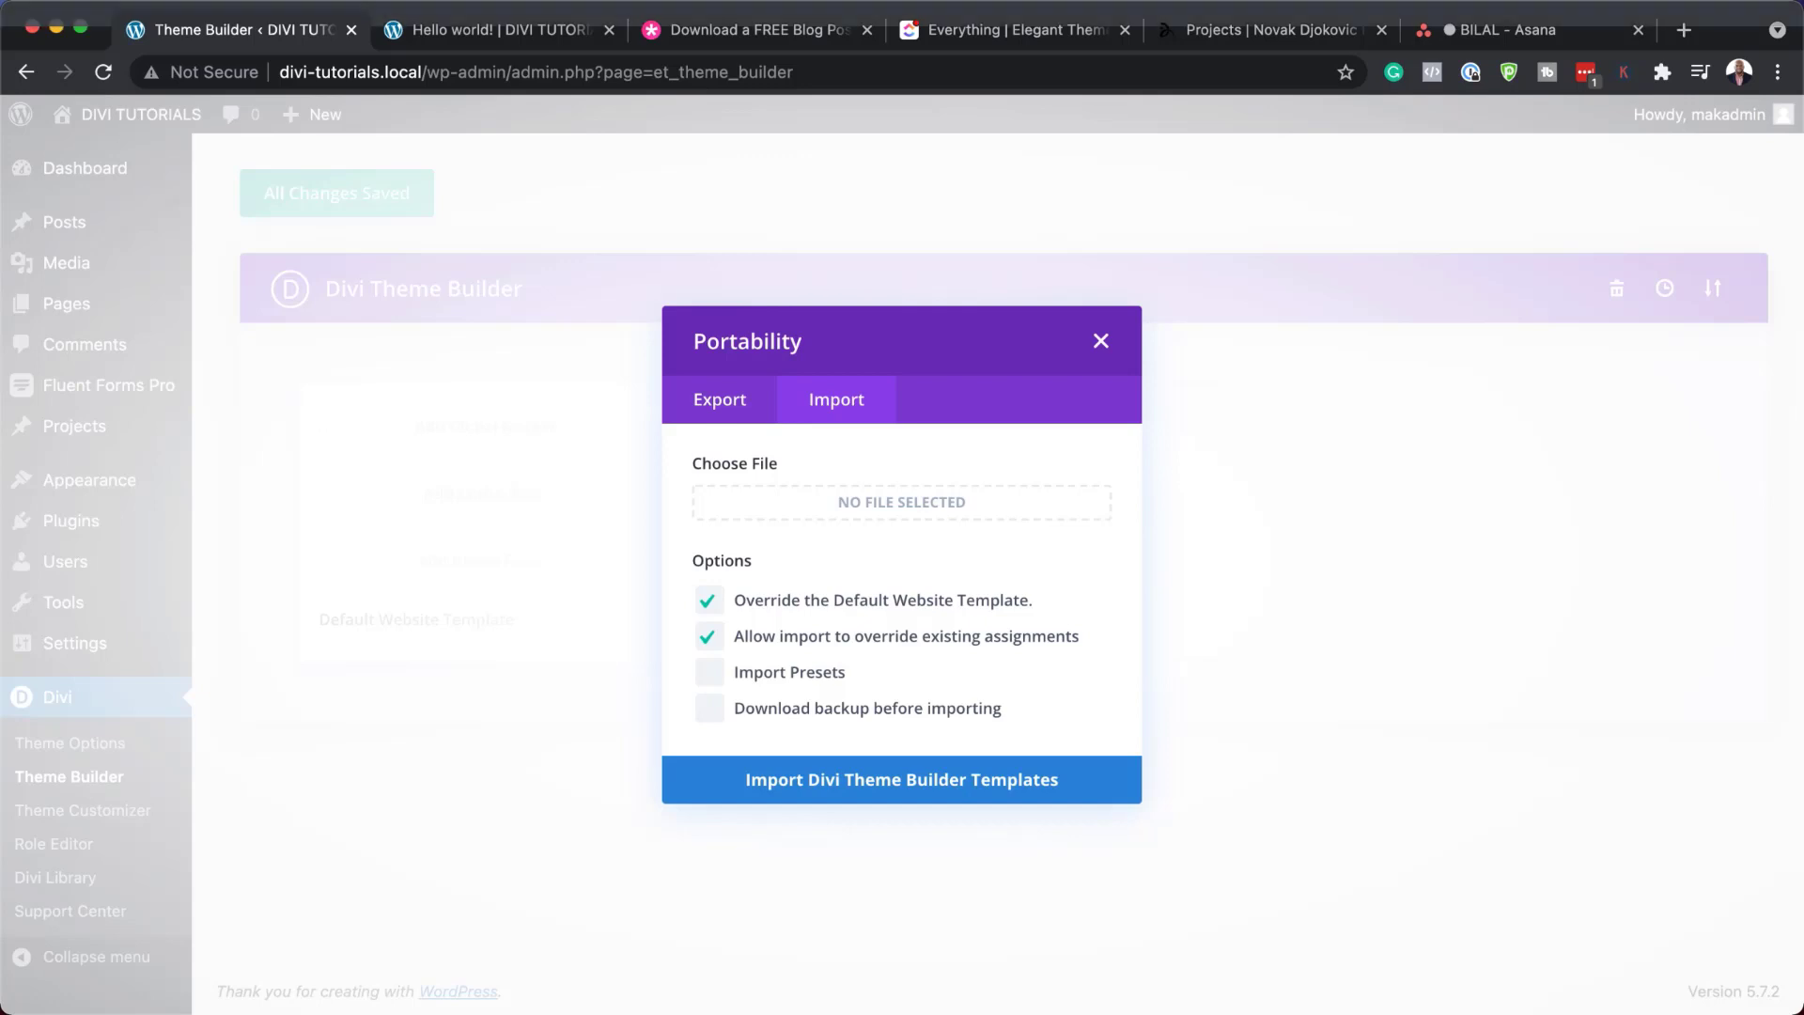
{"action": "left_click_drag", "start_coordinate": [0, 512], "coordinate": [1149, 609]}
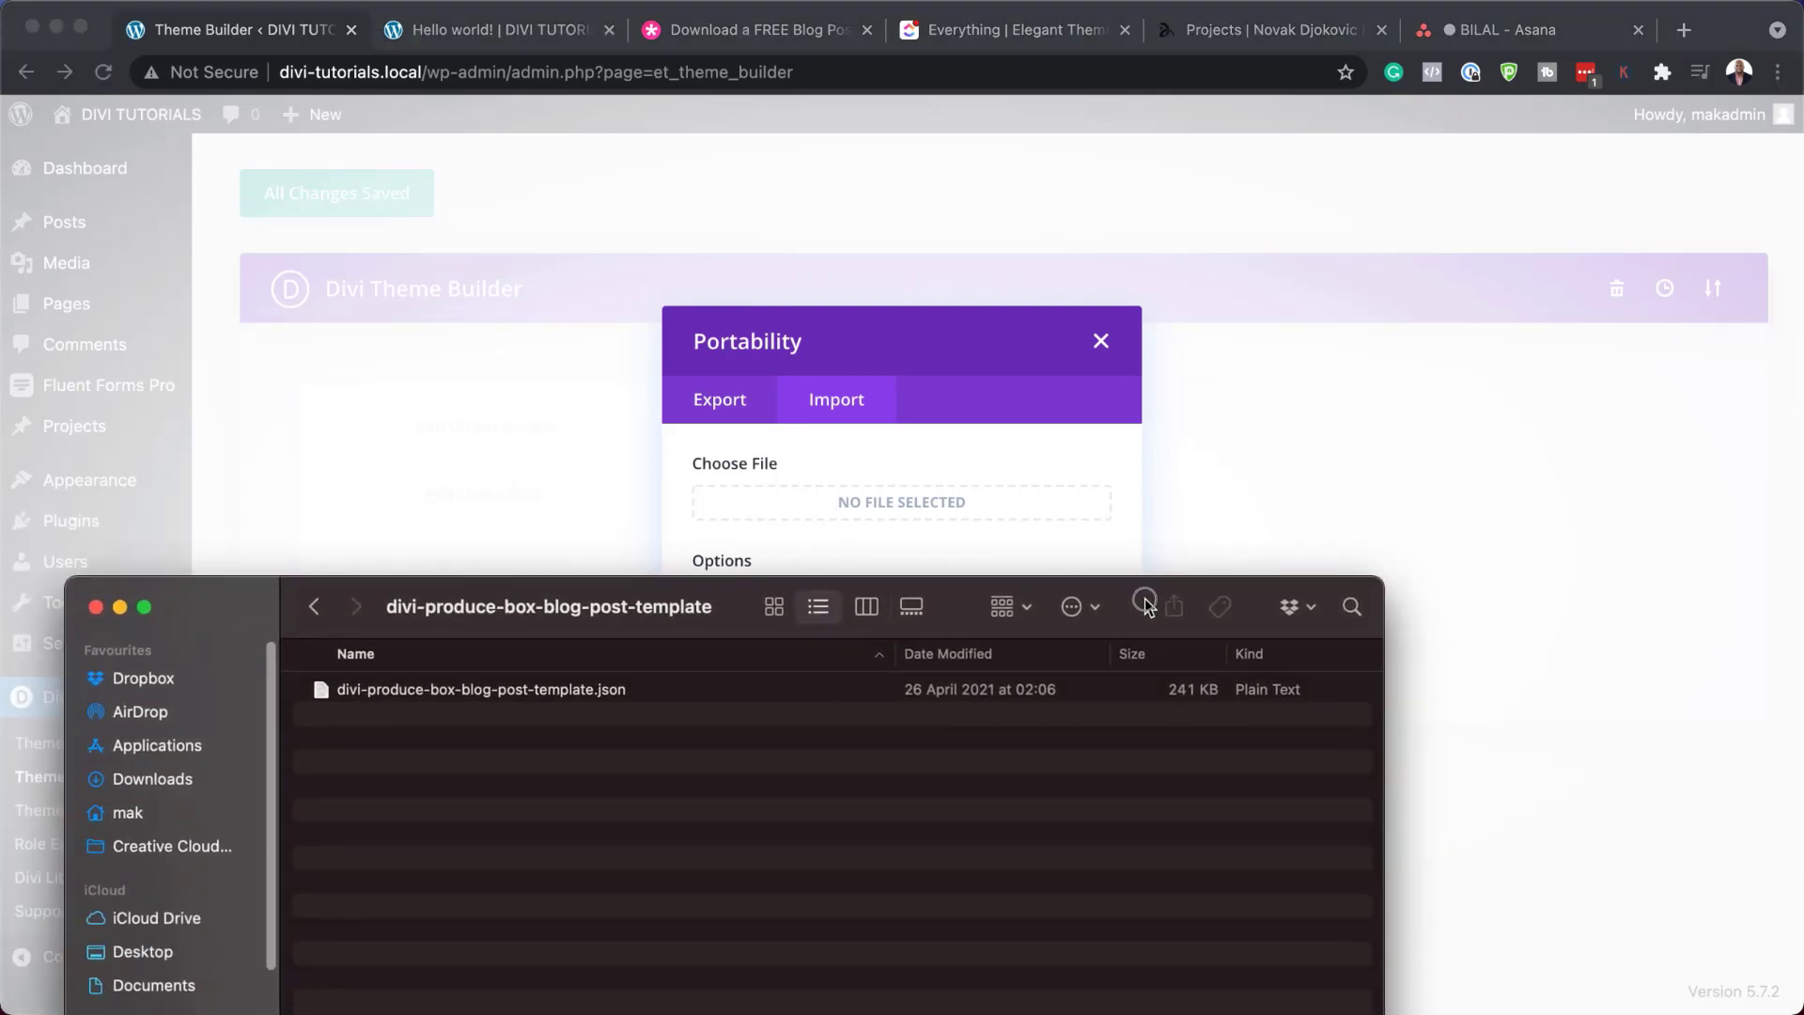
{"action": "left_click", "coordinate": [330, 693]}
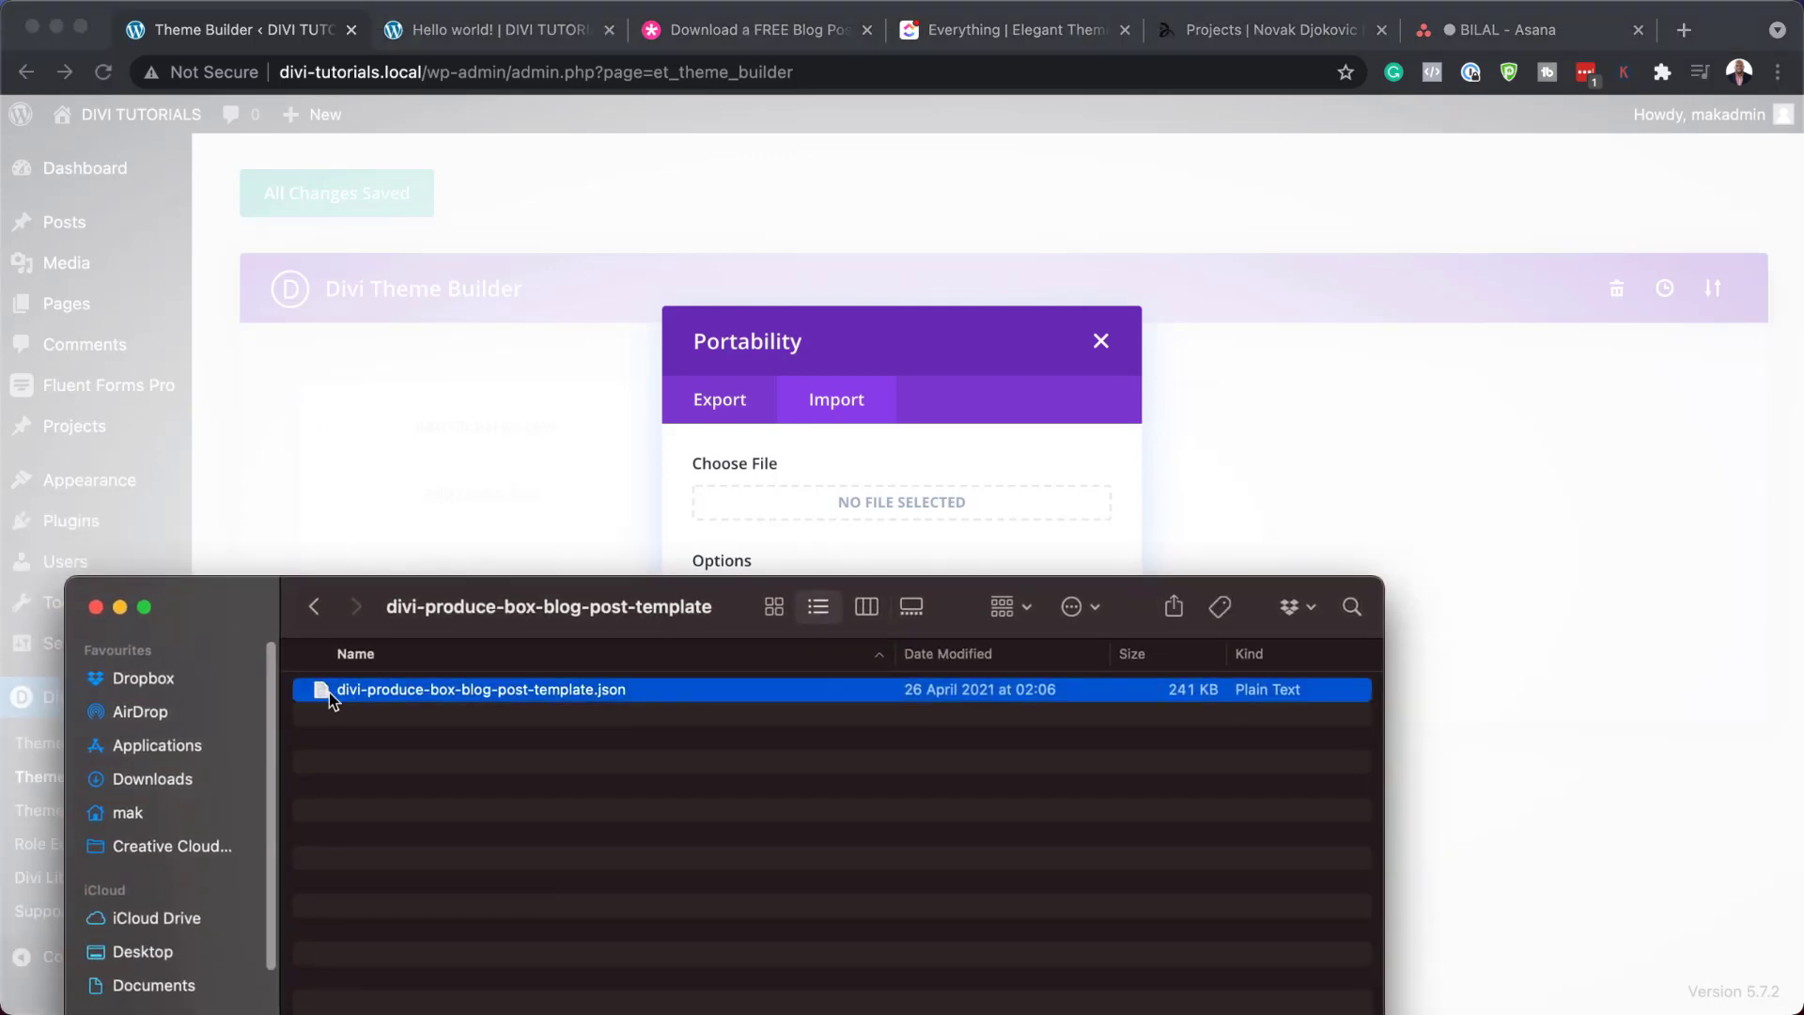
{"action": "left_click_drag", "start_coordinate": [322, 700], "coordinate": [806, 507]}
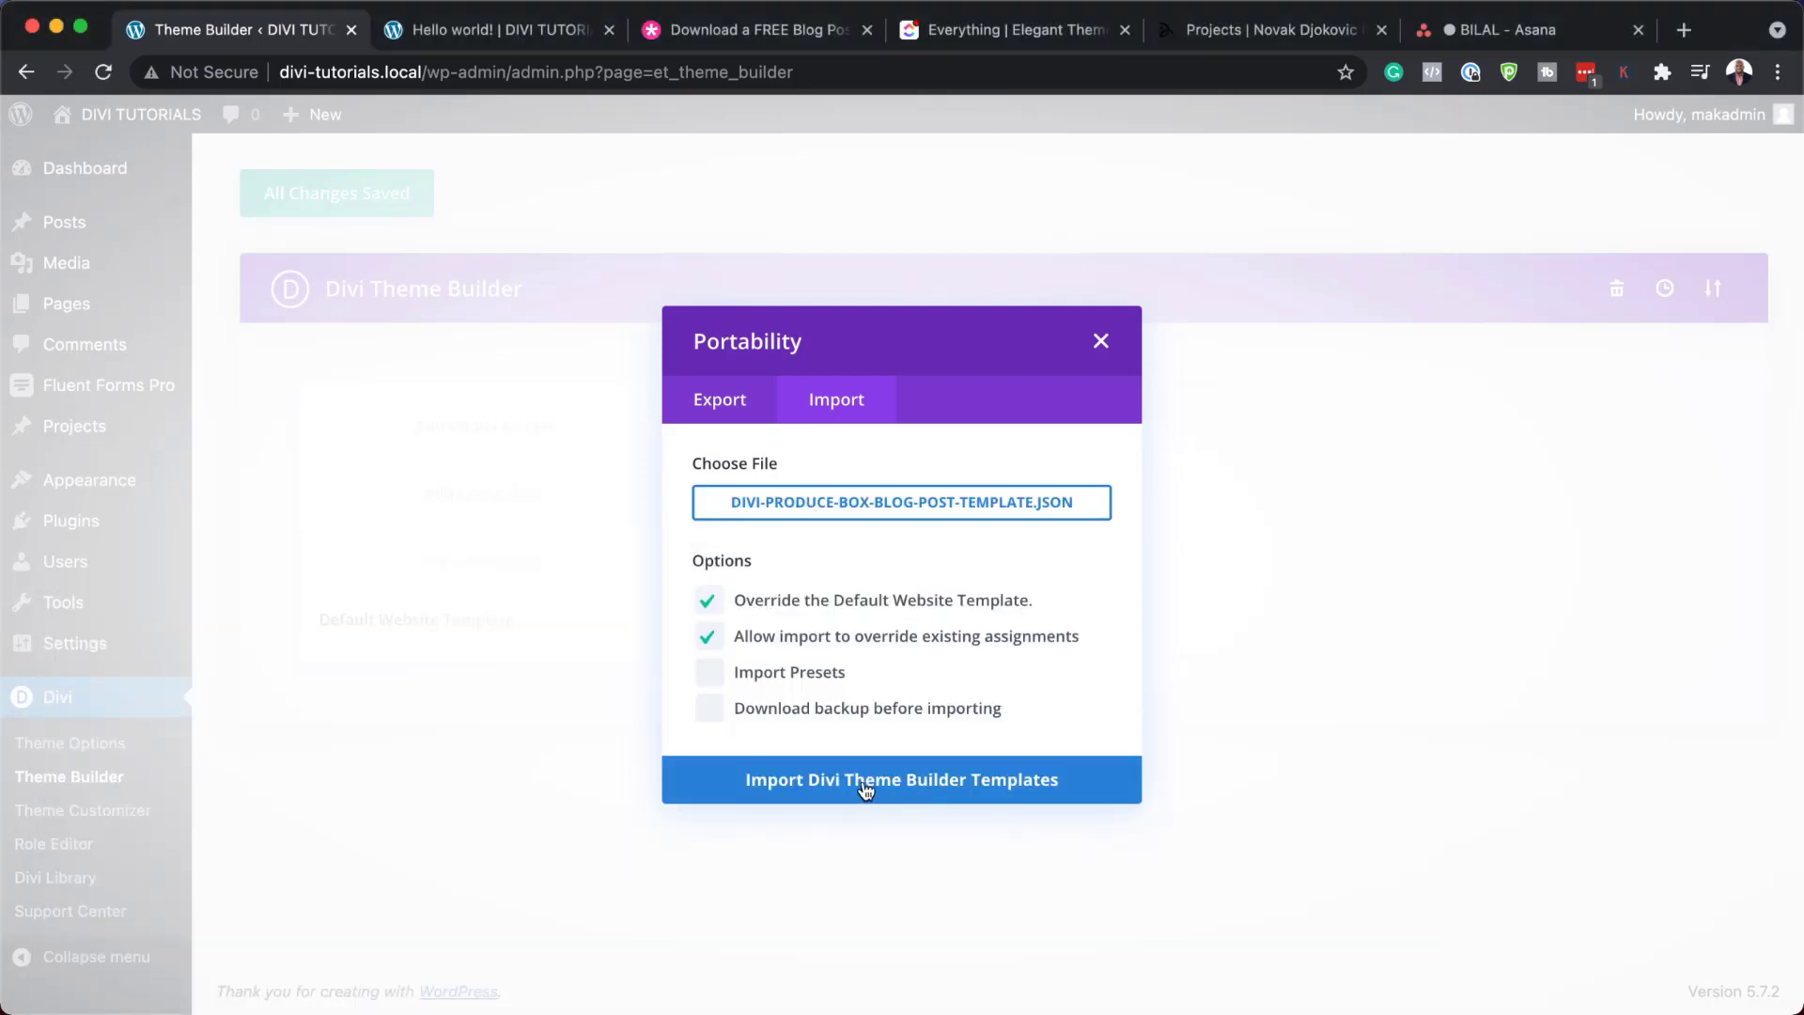
{"action": "left_click", "coordinate": [931, 785]}
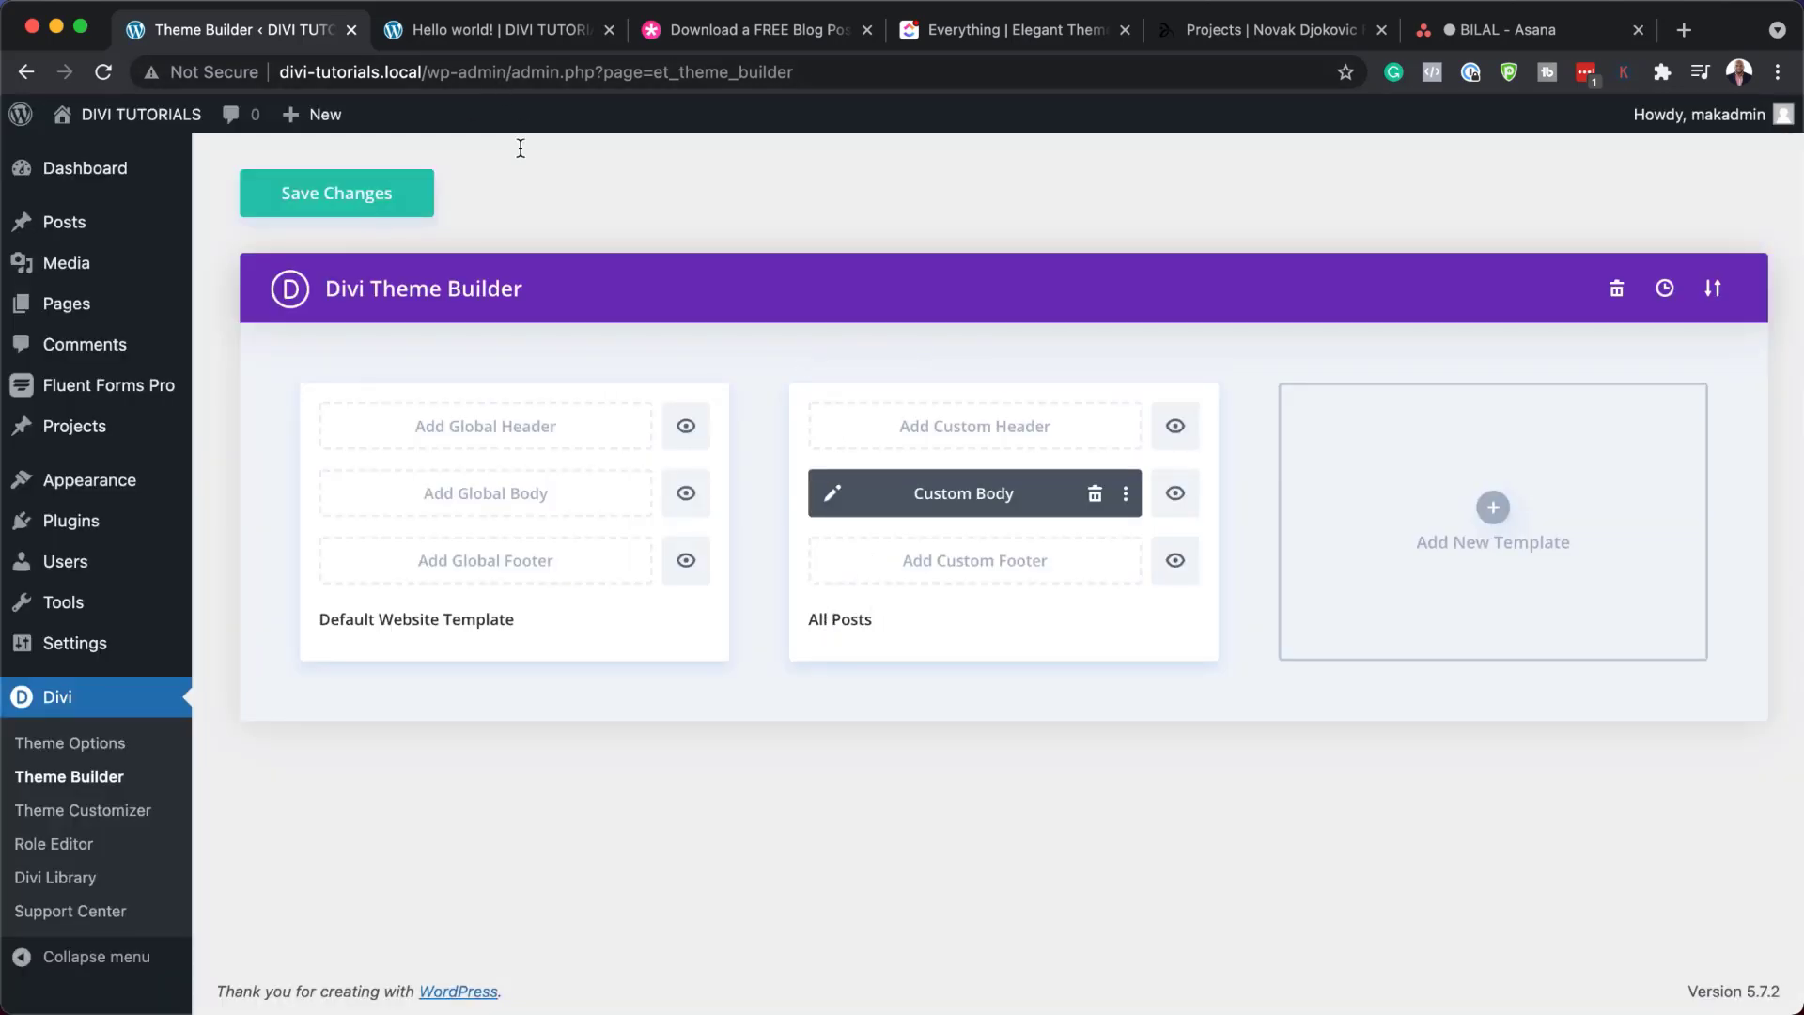
Review the Hello world! post before saving the template changes
{"action": "left_click", "coordinate": [531, 39]}
{"action": "scroll", "coordinate": [476, 490], "scroll_direction": "up", "scroll_amount": 2}
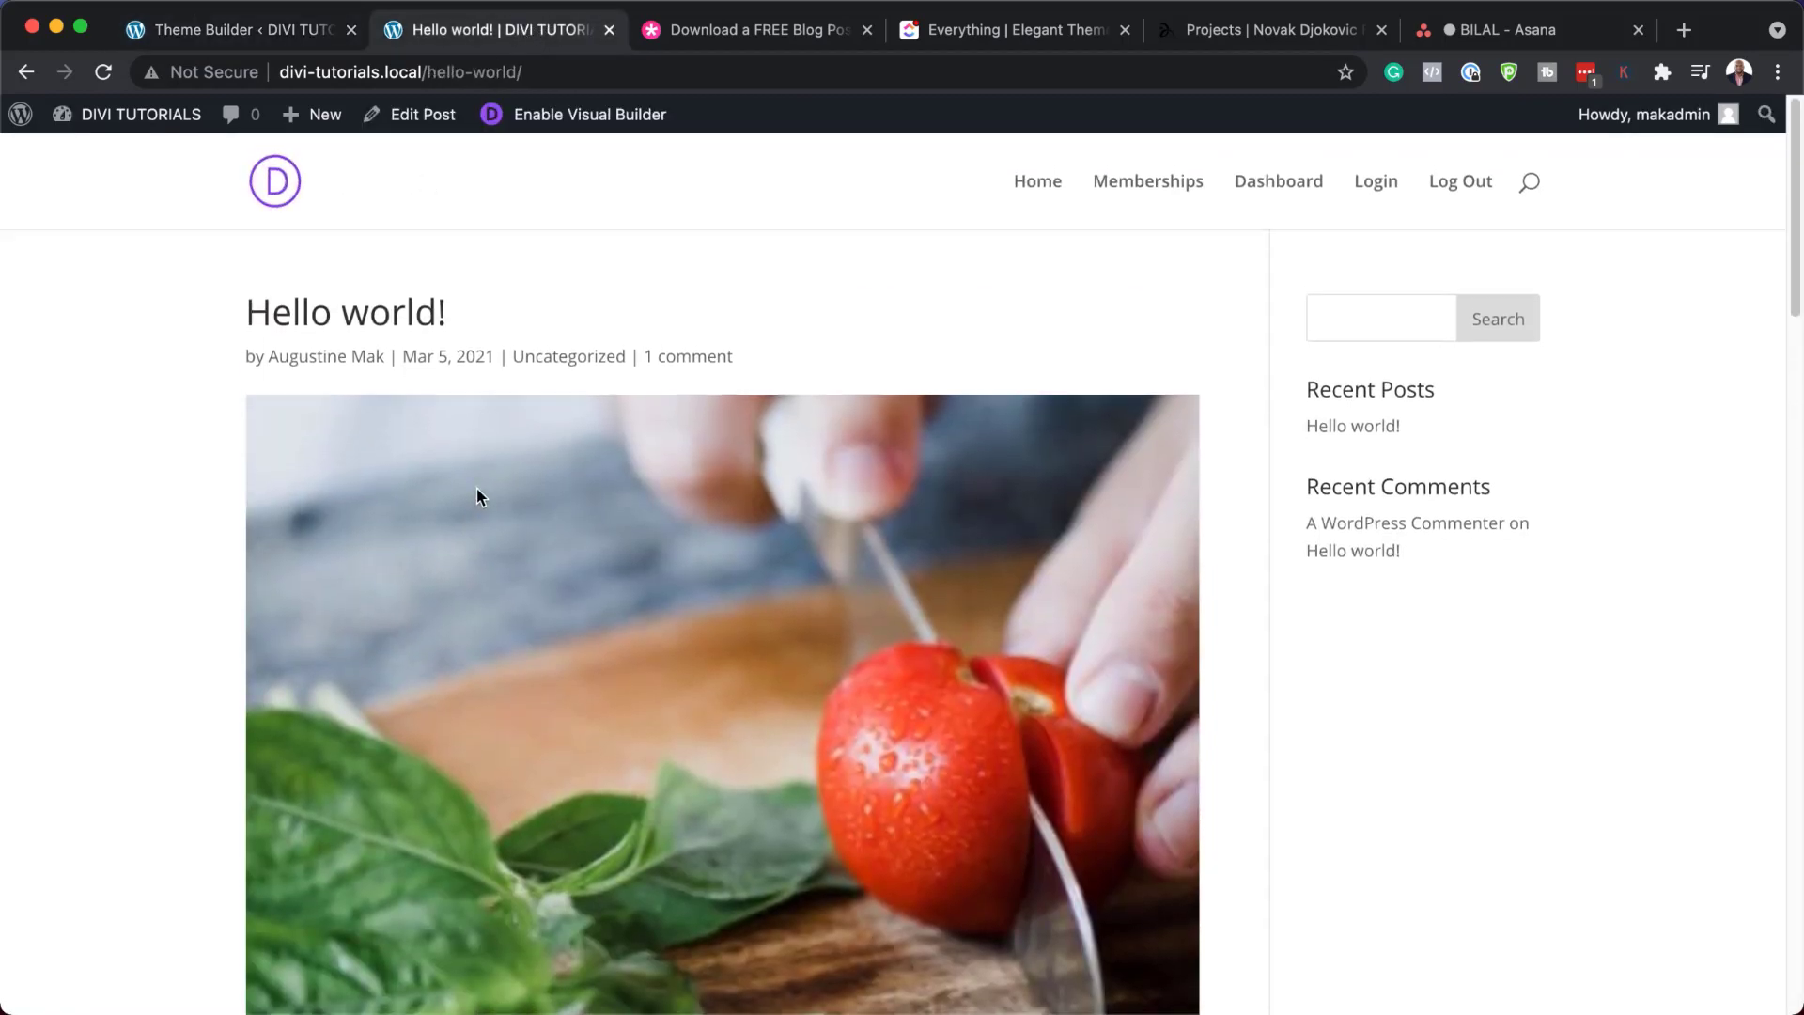
{"action": "scroll", "coordinate": [477, 490], "scroll_direction": "down", "scroll_amount": 5}
{"action": "scroll", "coordinate": [477, 490], "scroll_direction": "down", "scroll_amount": 20}
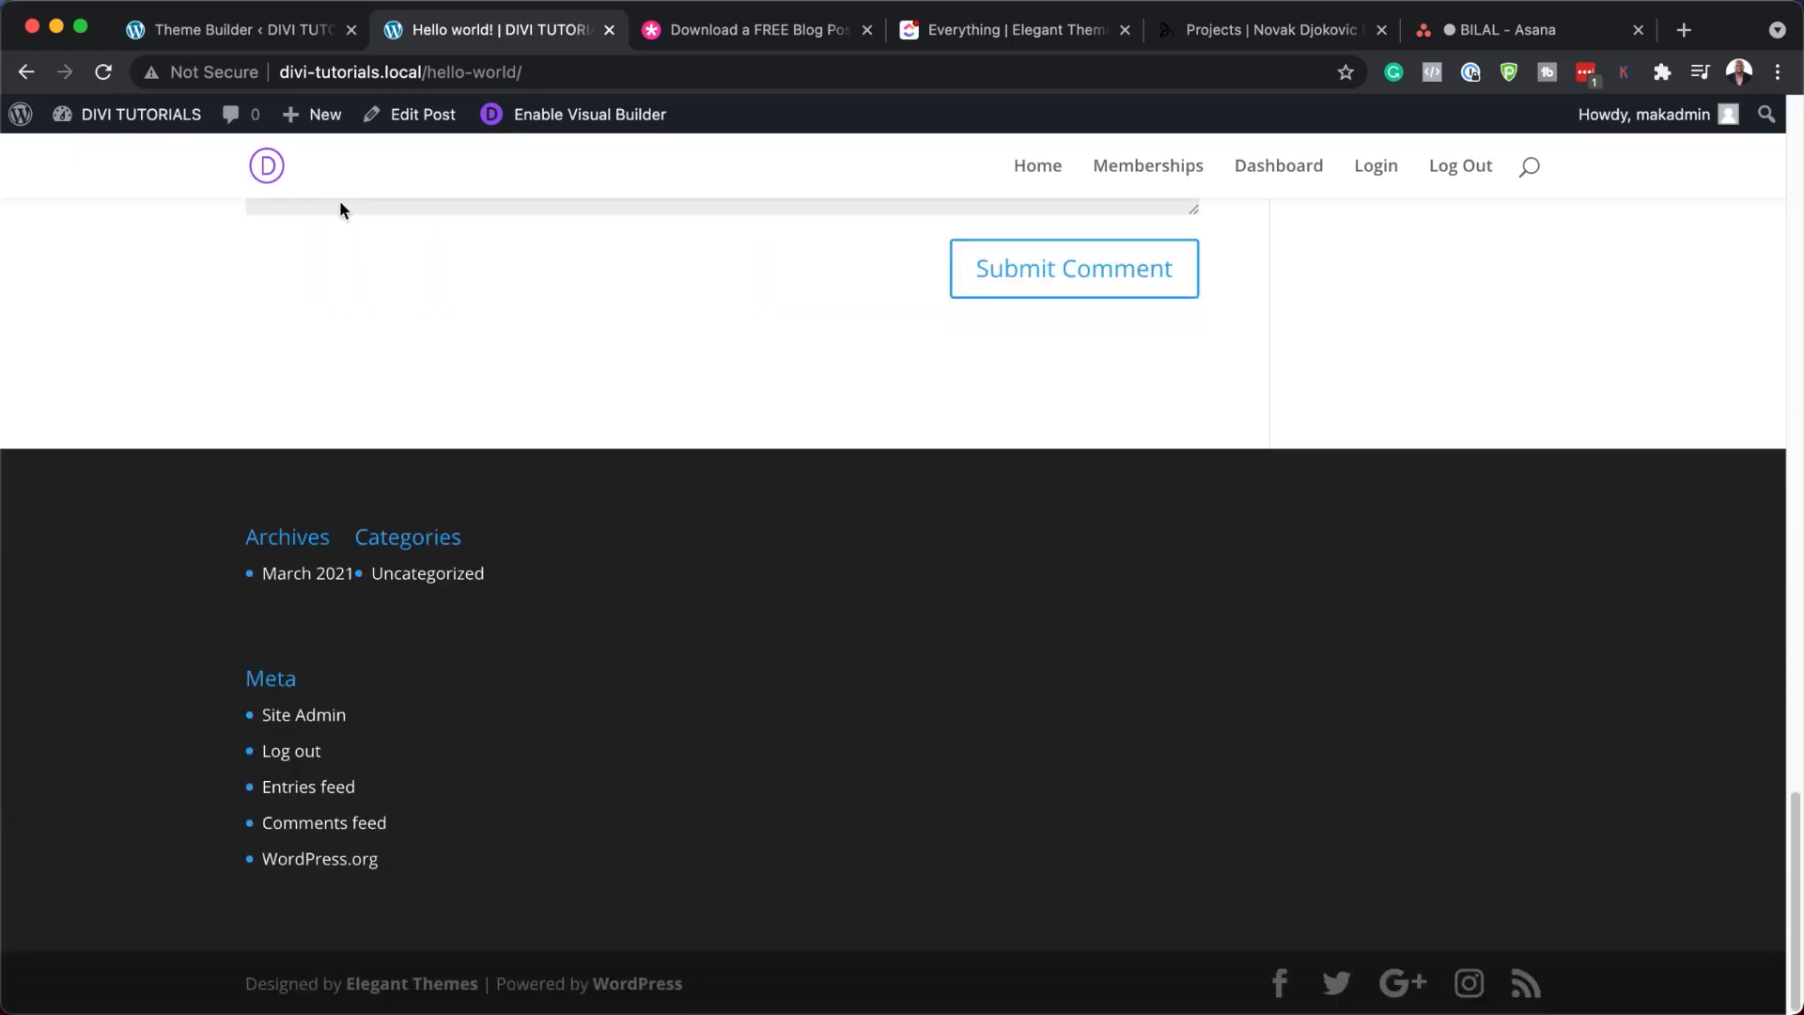
Save the Theme Builder changes and reload Hello world! to show the new layout
{"action": "left_click", "coordinate": [273, 30]}
{"action": "left_click", "coordinate": [335, 197]}
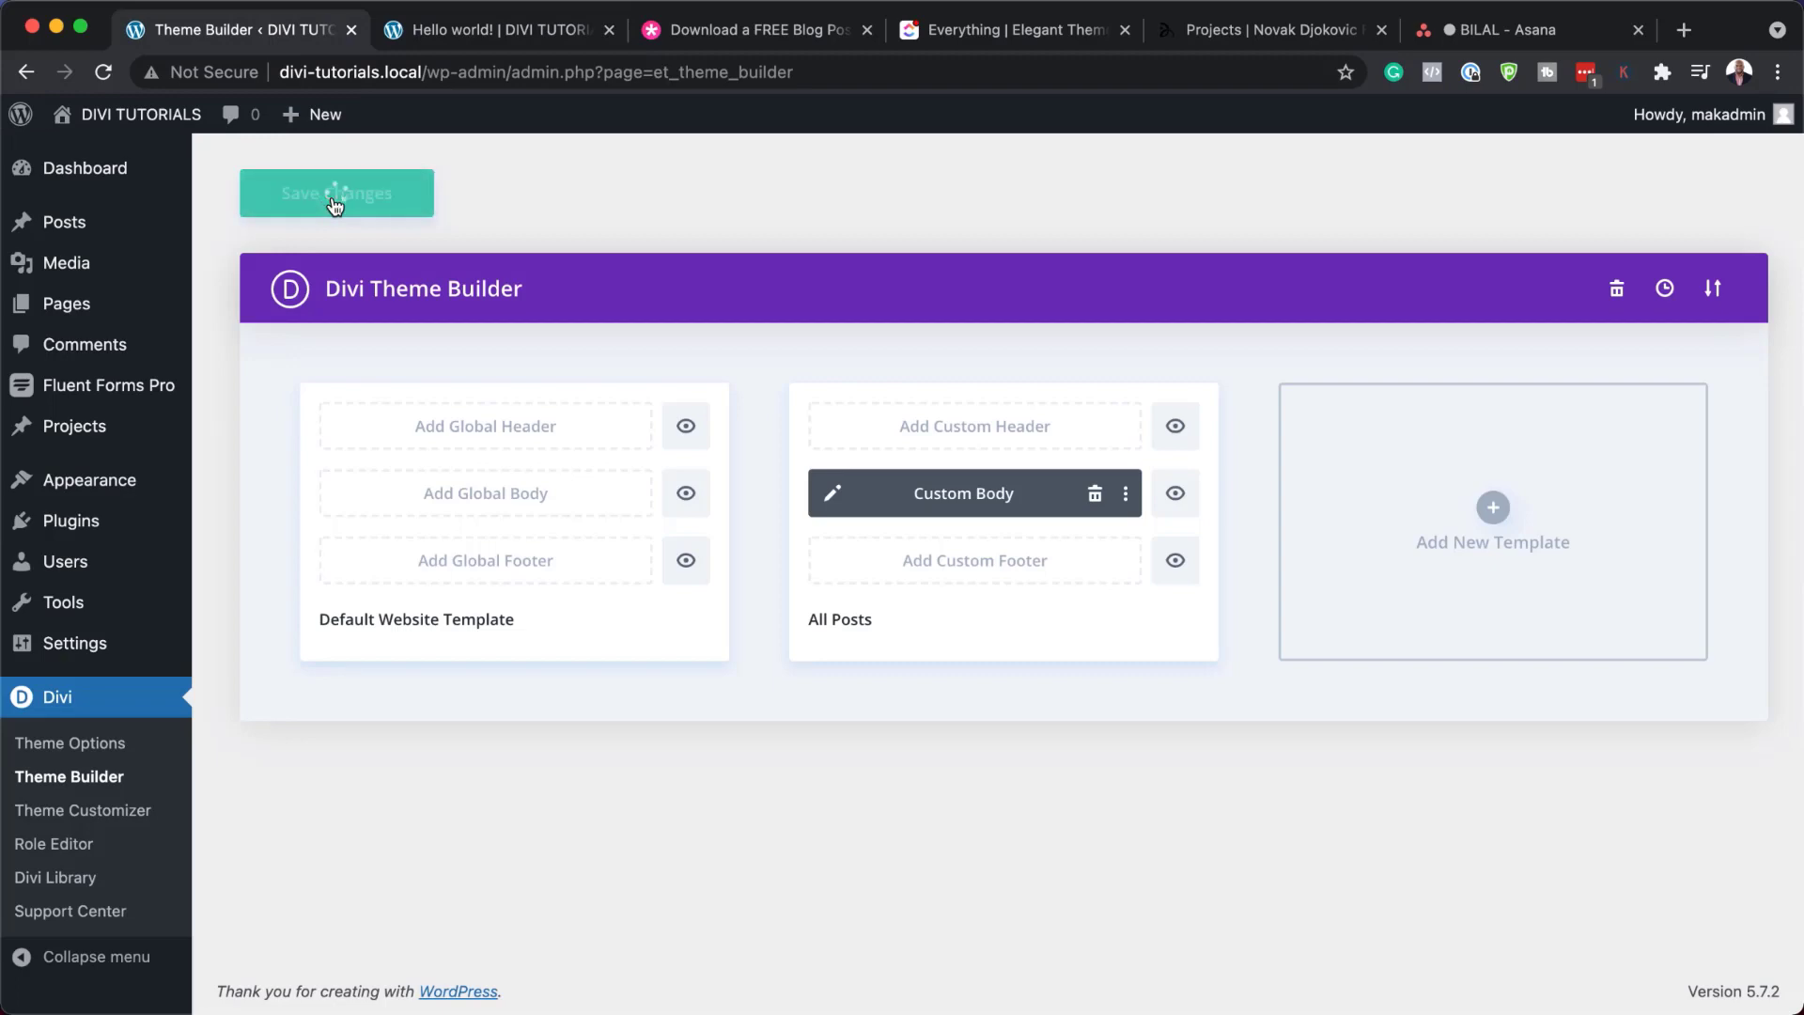
{"action": "left_click", "coordinate": [475, 34]}
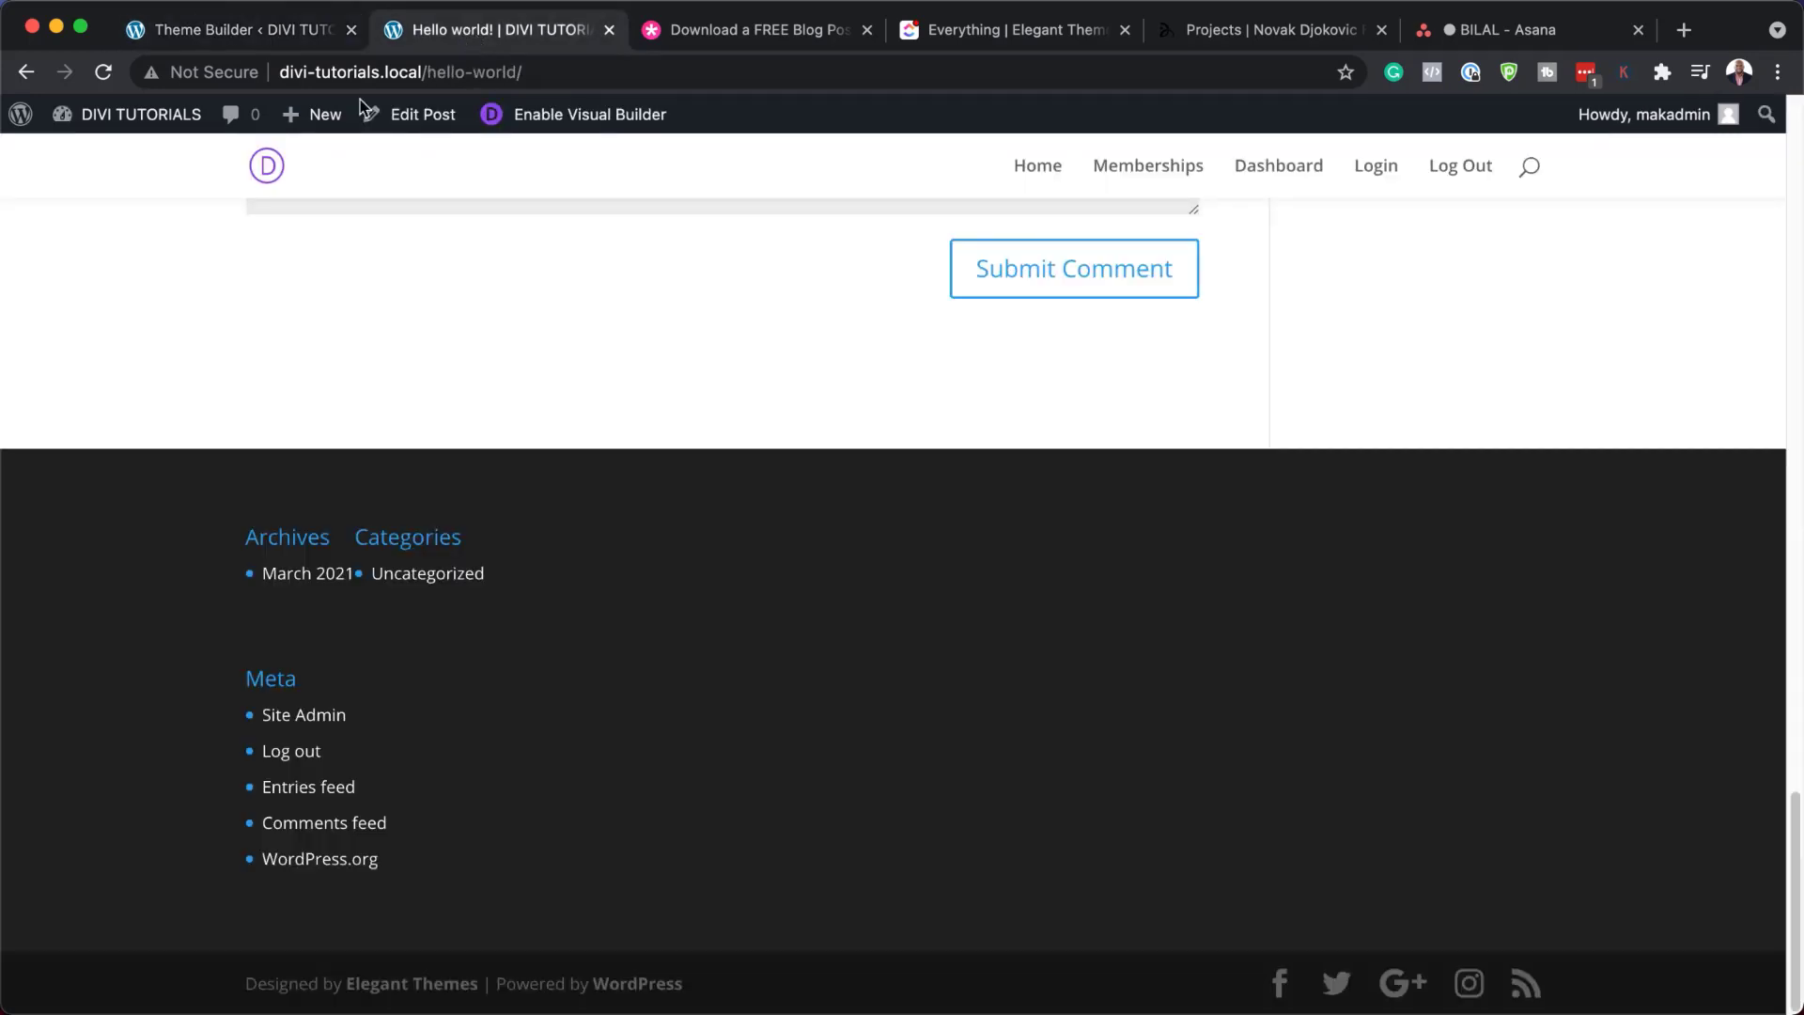
{"action": "scroll", "coordinate": [201, 341], "scroll_direction": "up", "scroll_amount": 15}
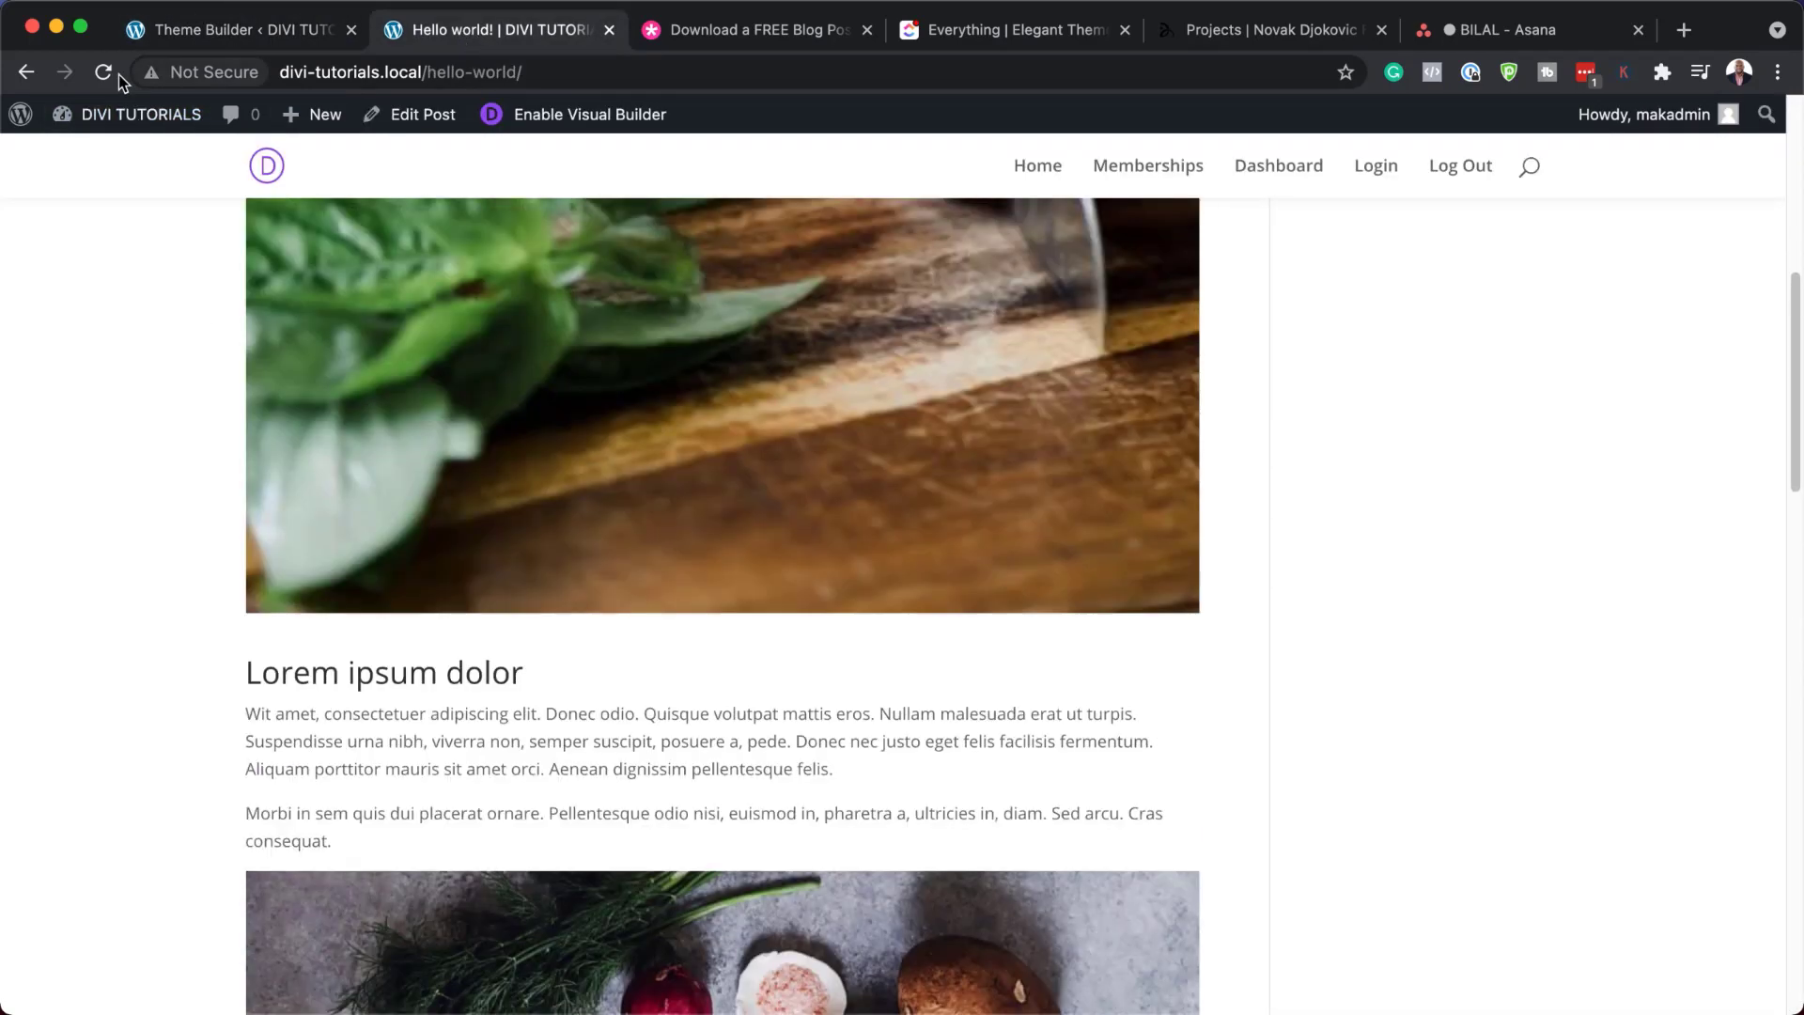
{"action": "left_click", "coordinate": [105, 73]}
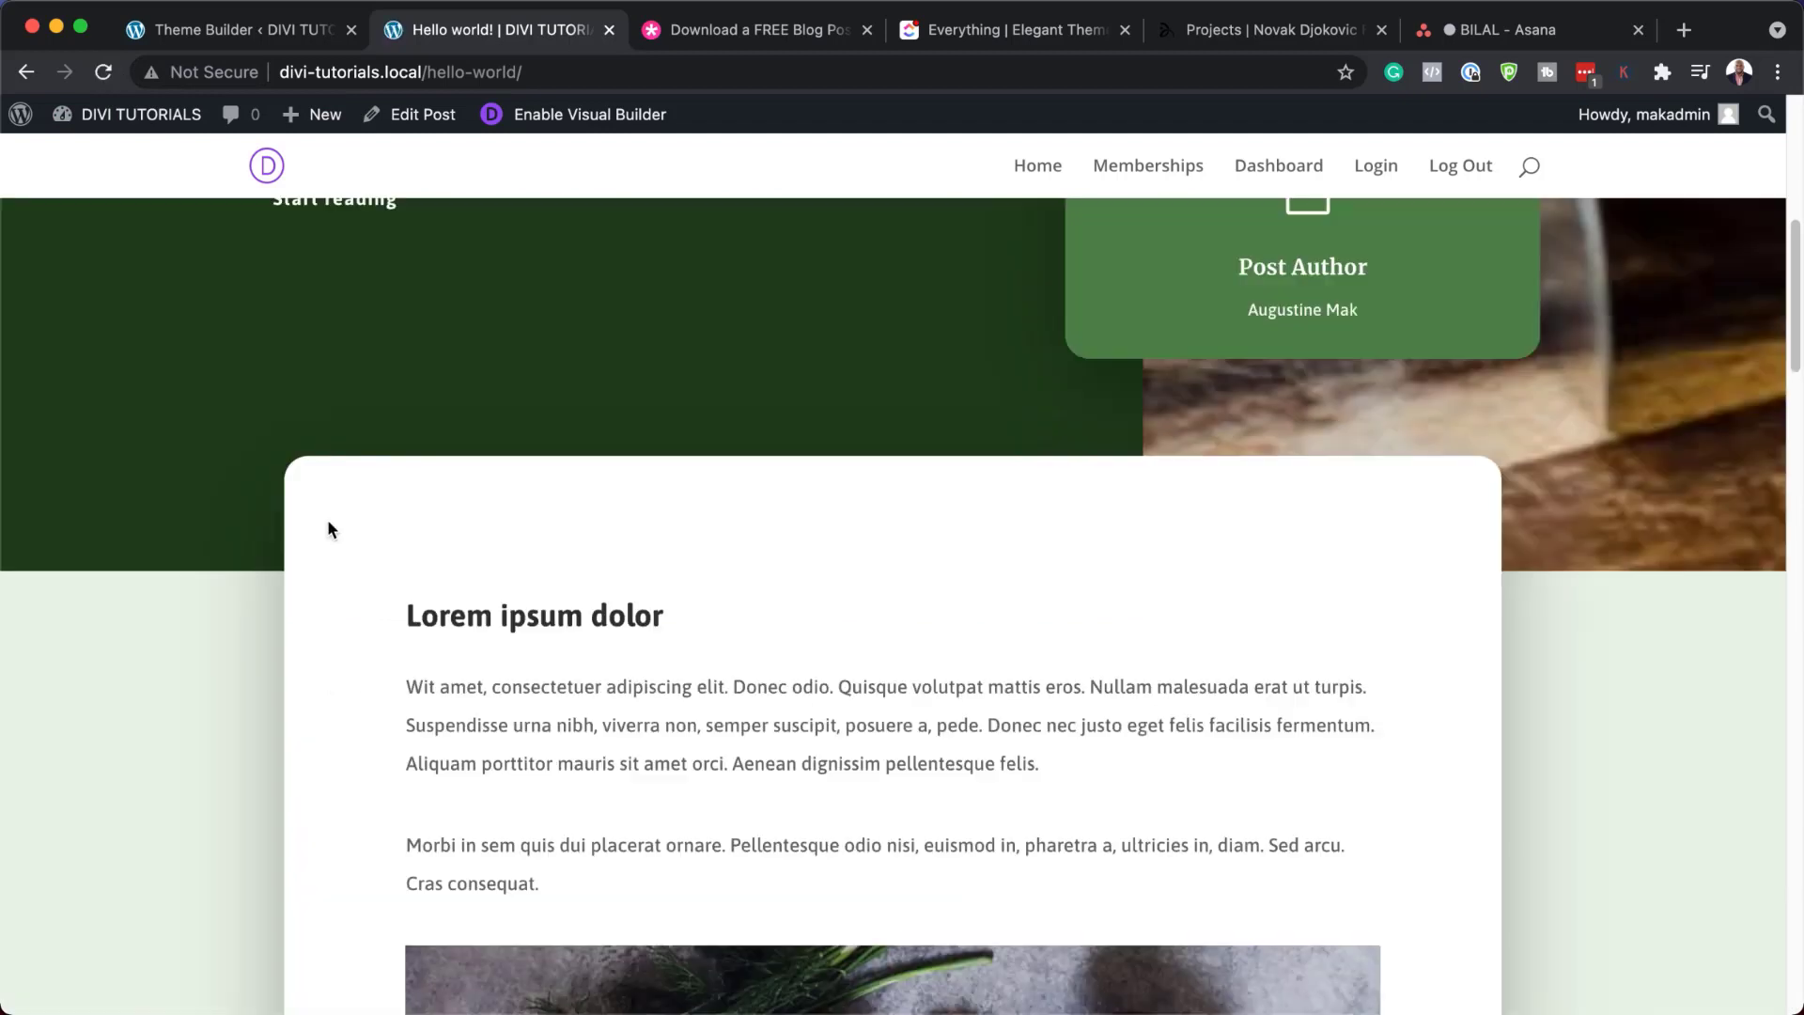
Scroll the live post from Start reading to the footer, then return to Theme Builder
{"action": "scroll", "coordinate": [329, 521], "scroll_direction": "up", "scroll_amount": 10}
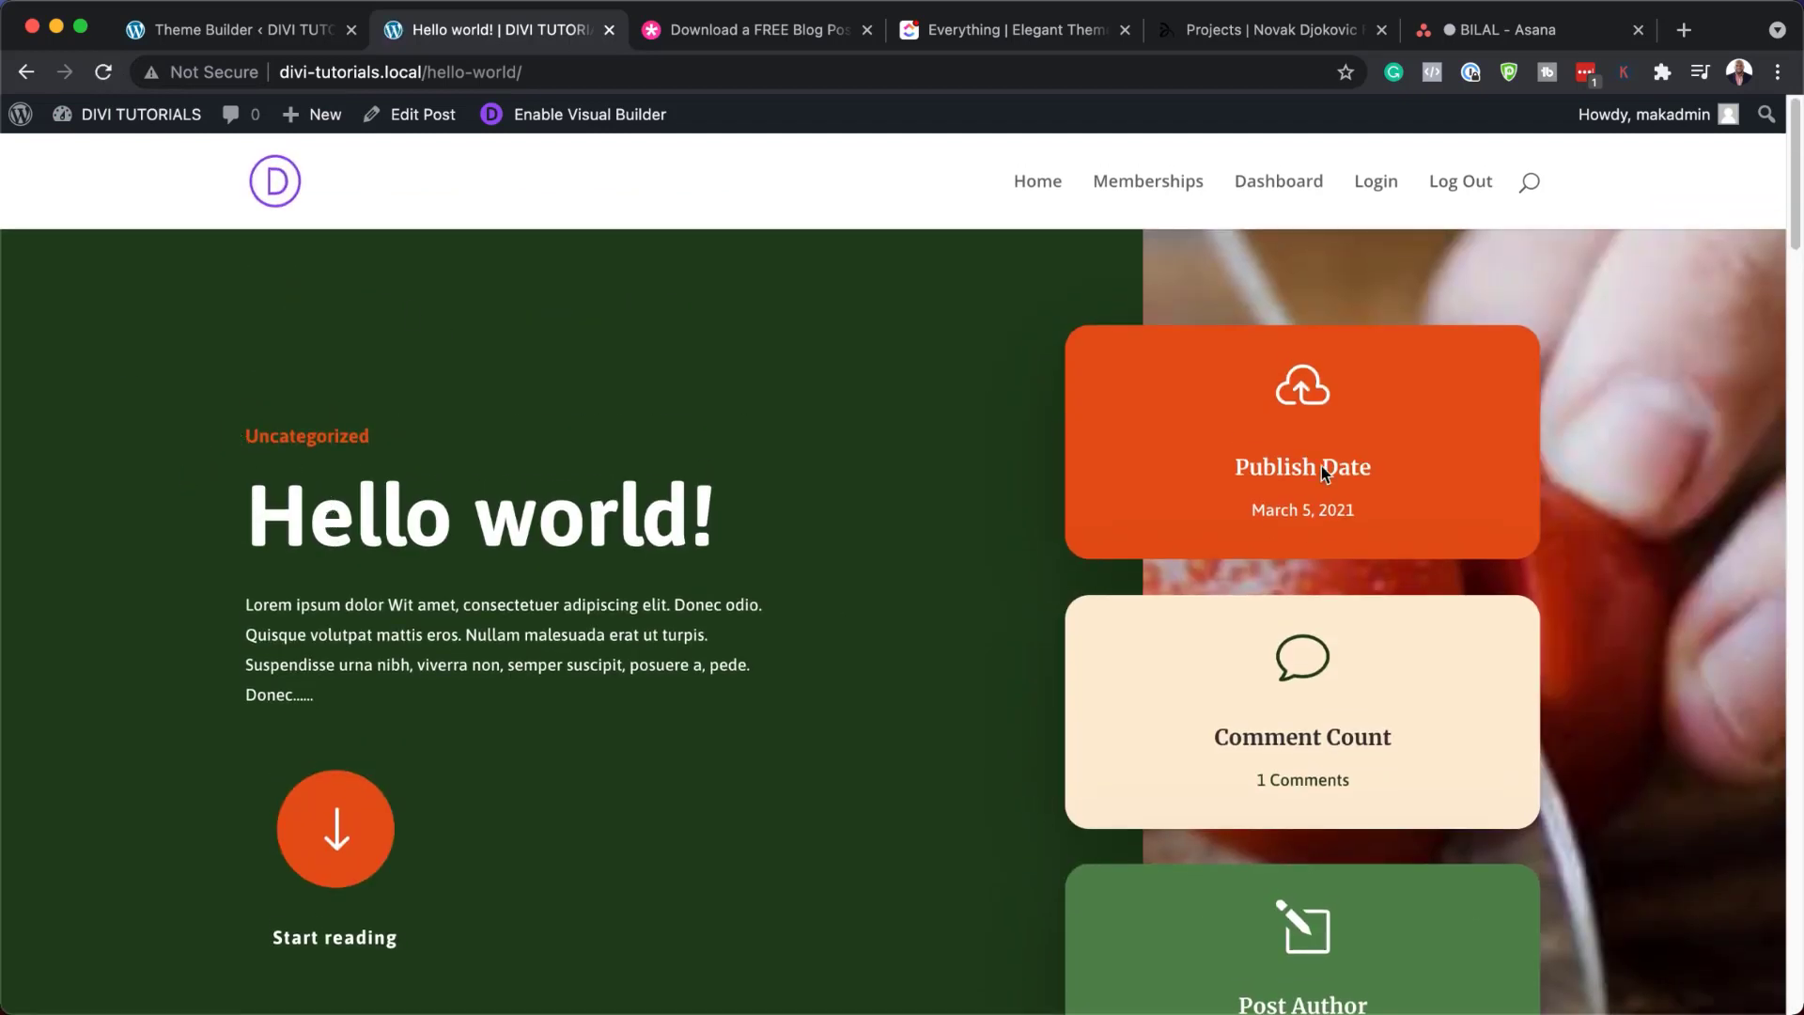
{"action": "scroll", "coordinate": [1171, 739], "scroll_direction": "down", "scroll_amount": 4}
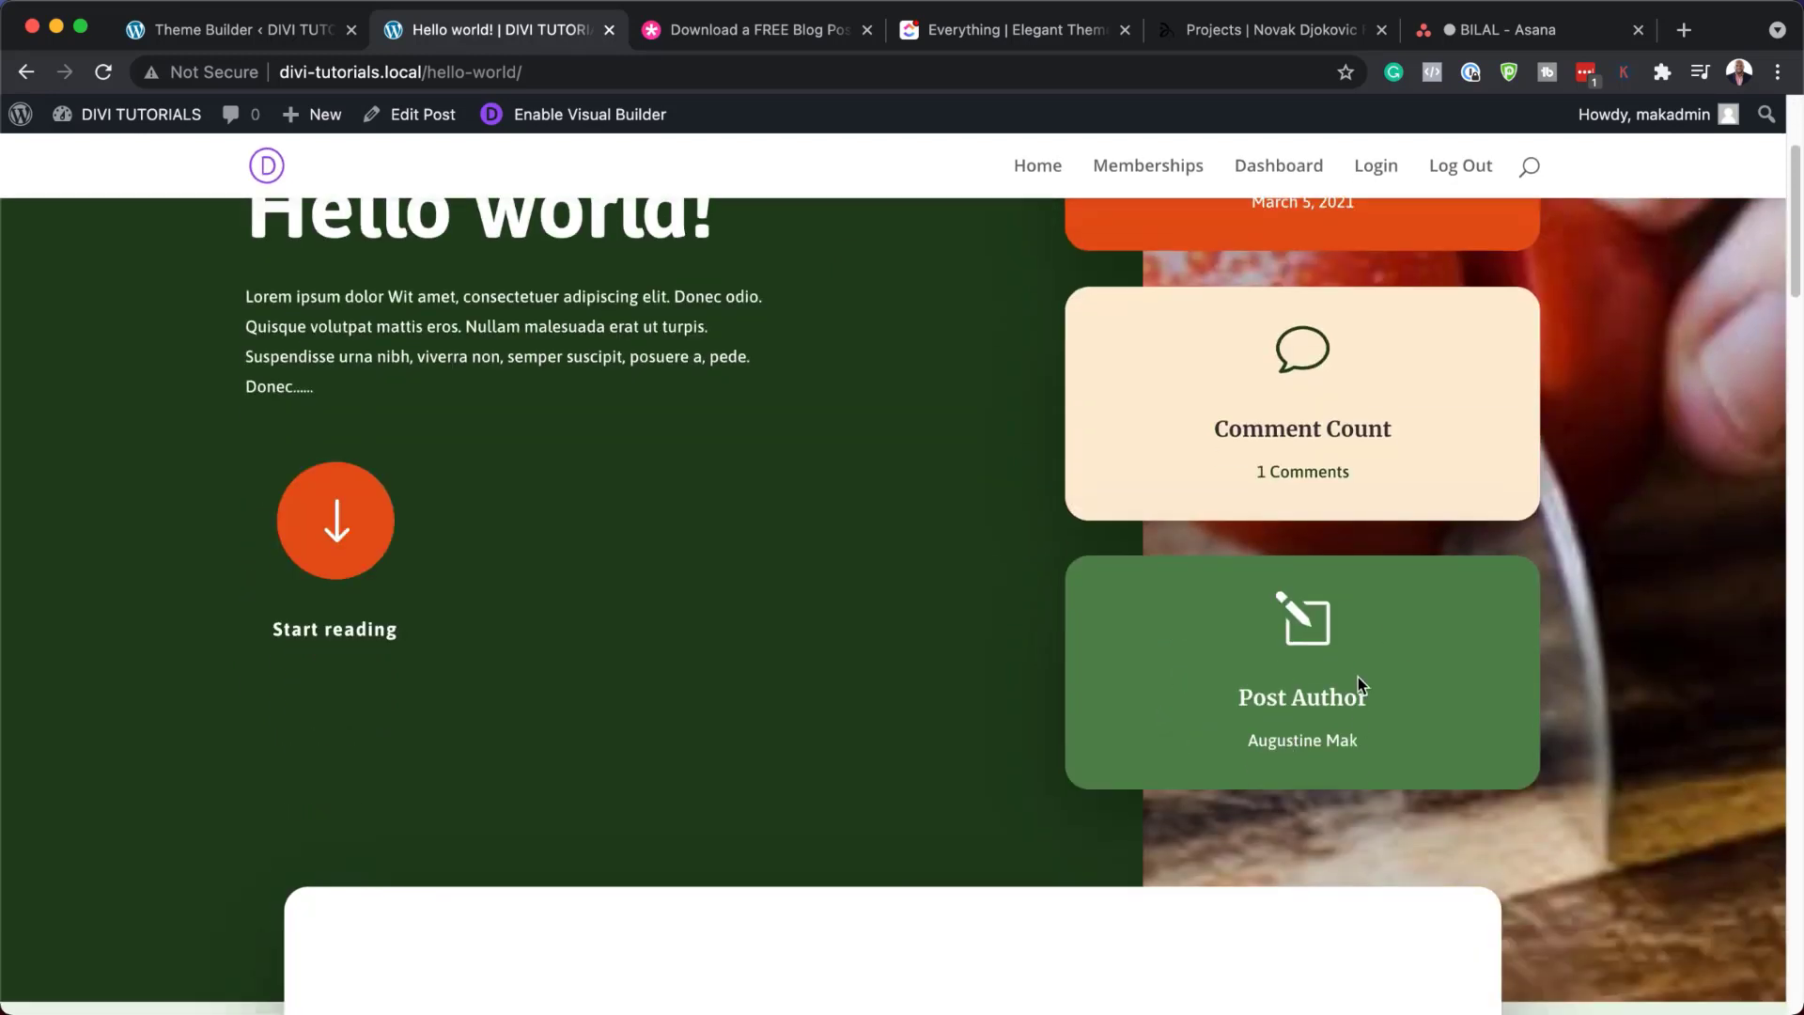
{"action": "left_click", "coordinate": [348, 527]}
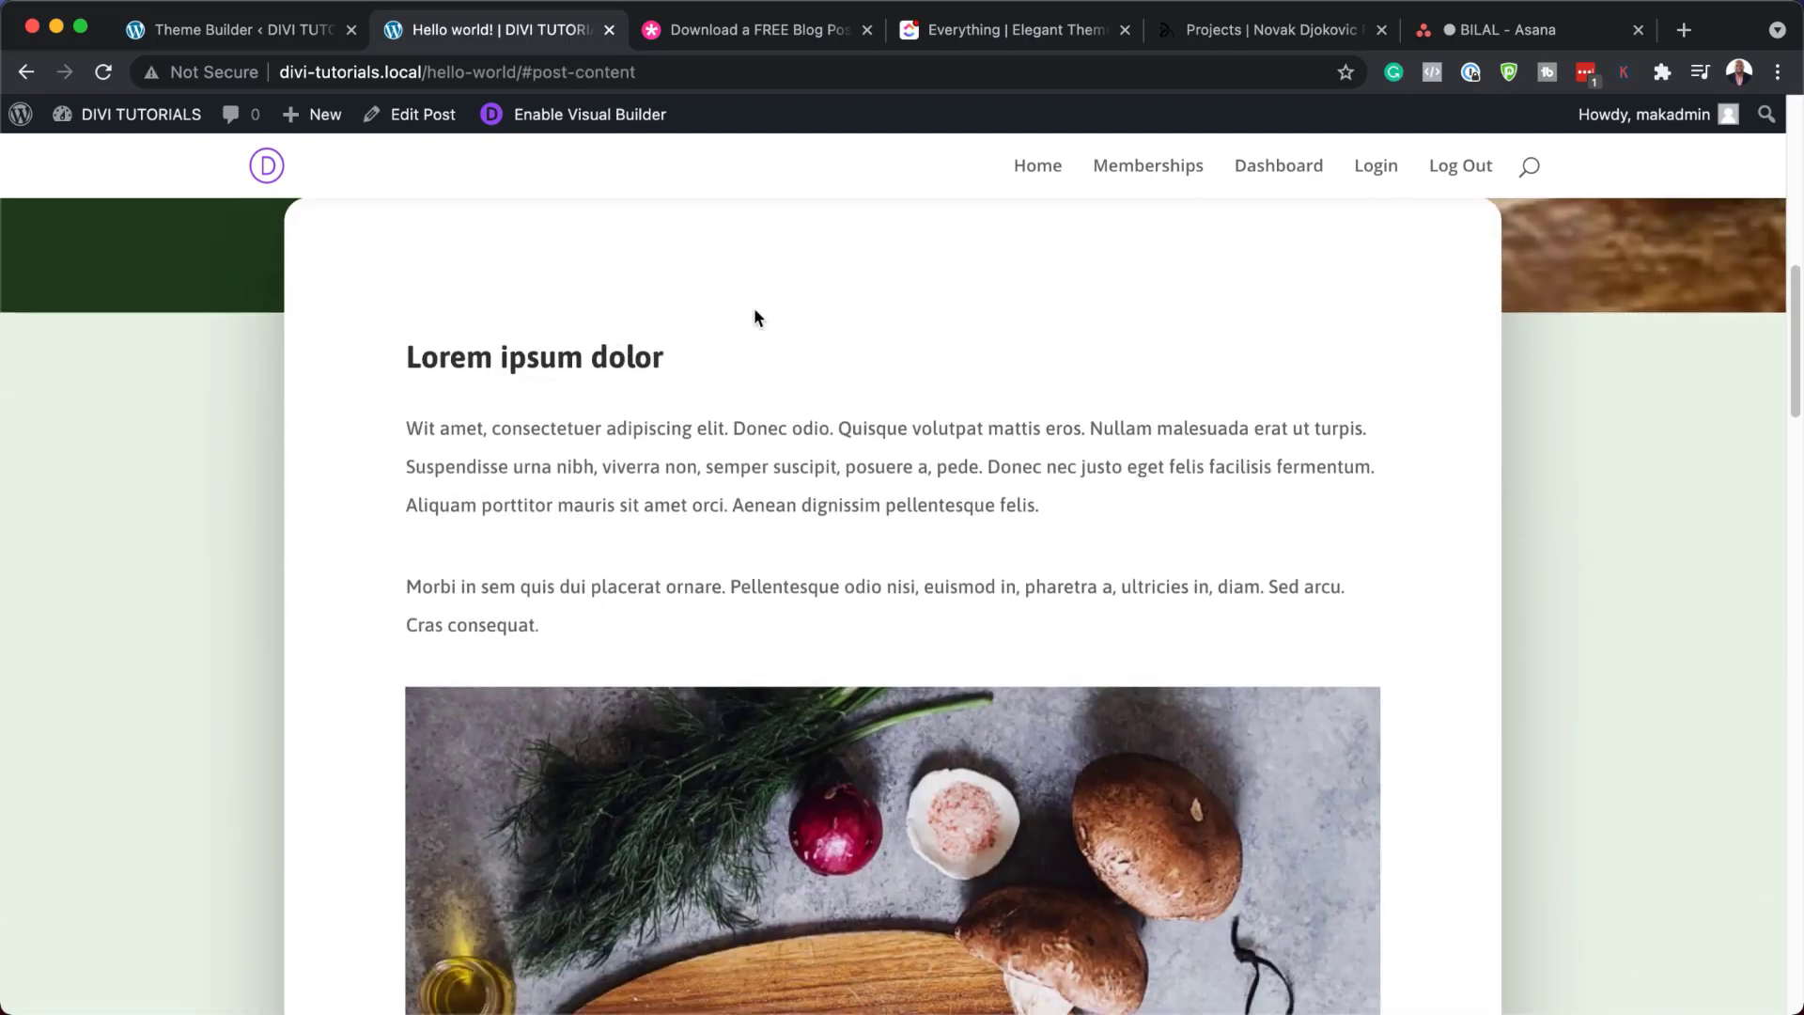
{"action": "scroll", "coordinate": [870, 583], "scroll_direction": "down", "scroll_amount": 10}
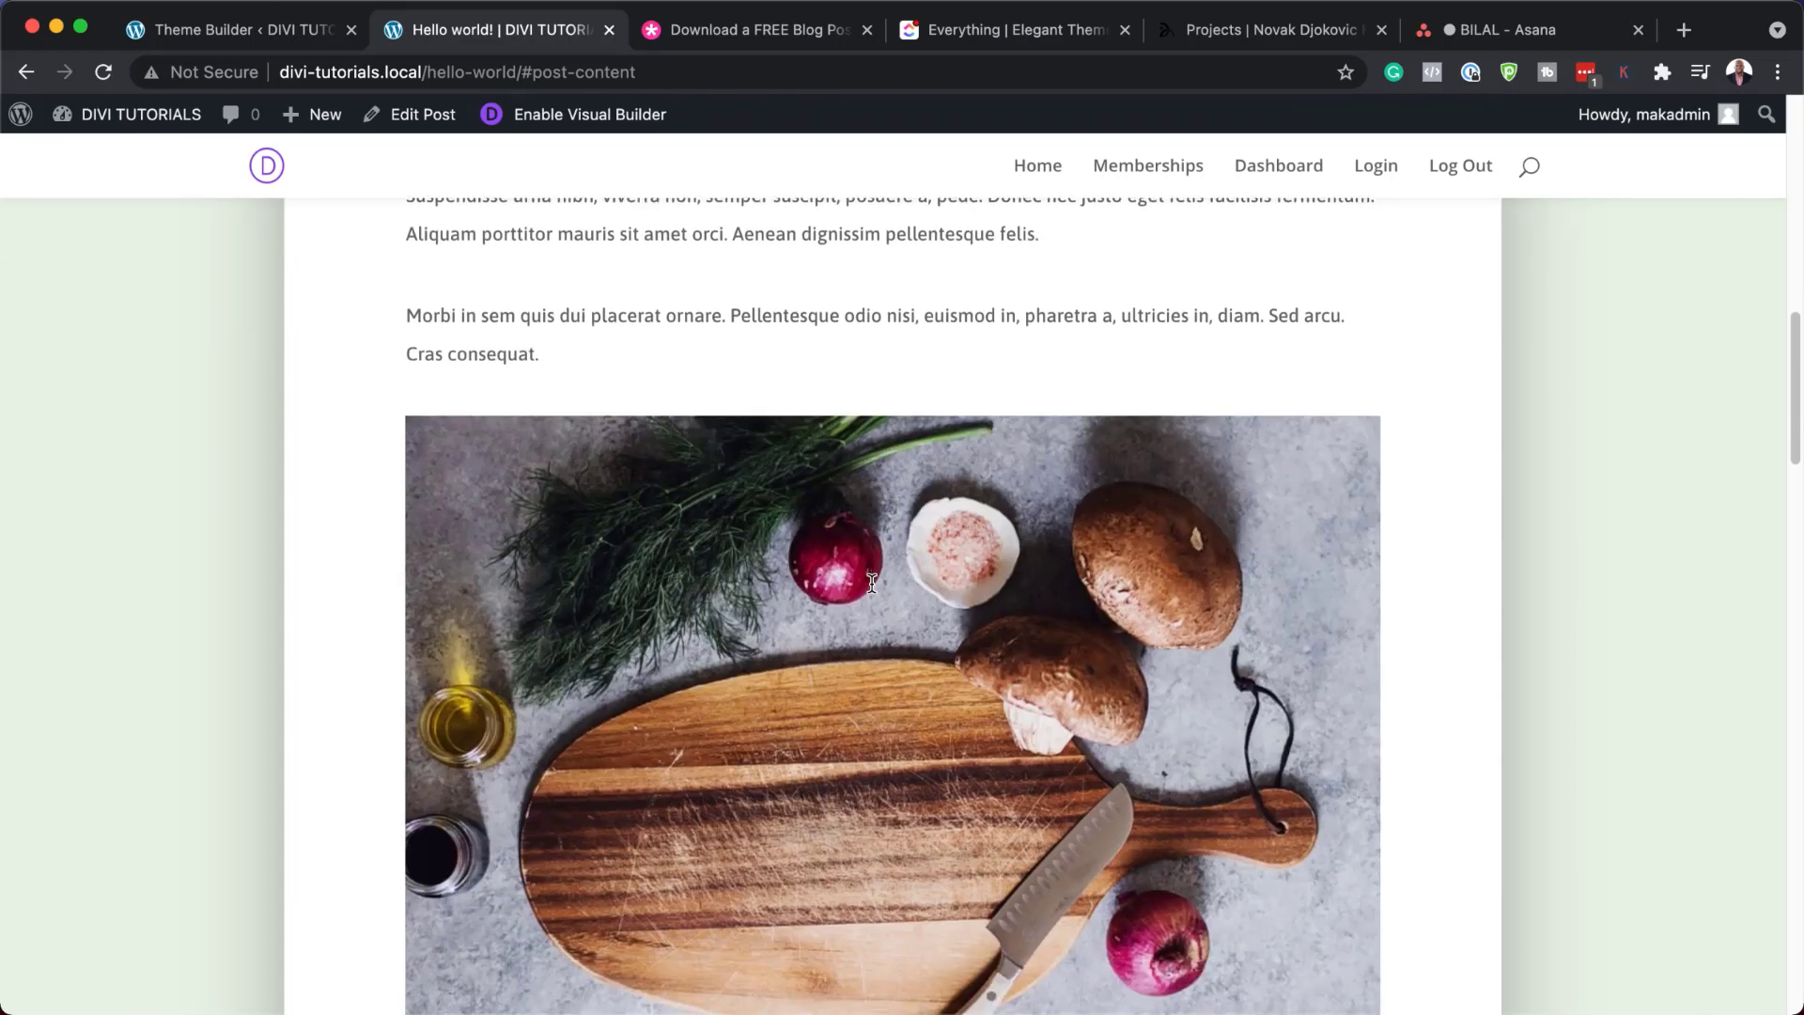
{"action": "scroll", "coordinate": [872, 583], "scroll_direction": "down", "scroll_amount": 8}
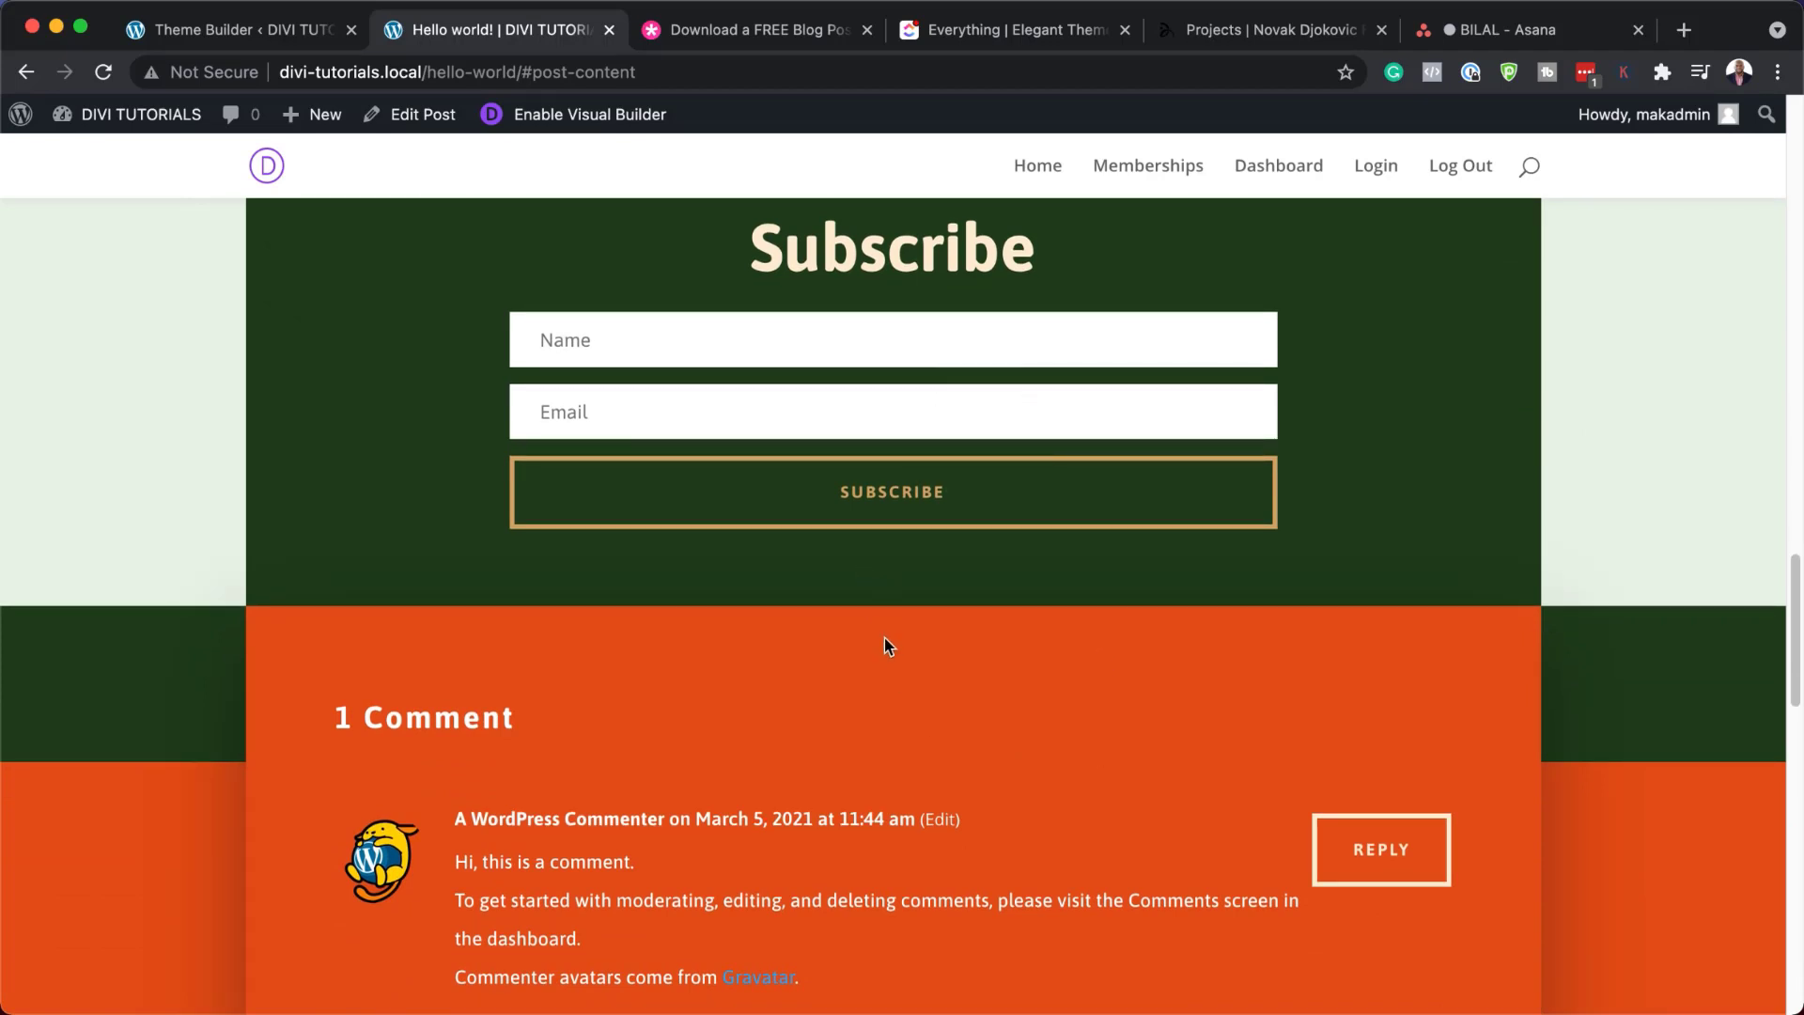
{"action": "scroll", "coordinate": [885, 644], "scroll_direction": "down", "scroll_amount": 5}
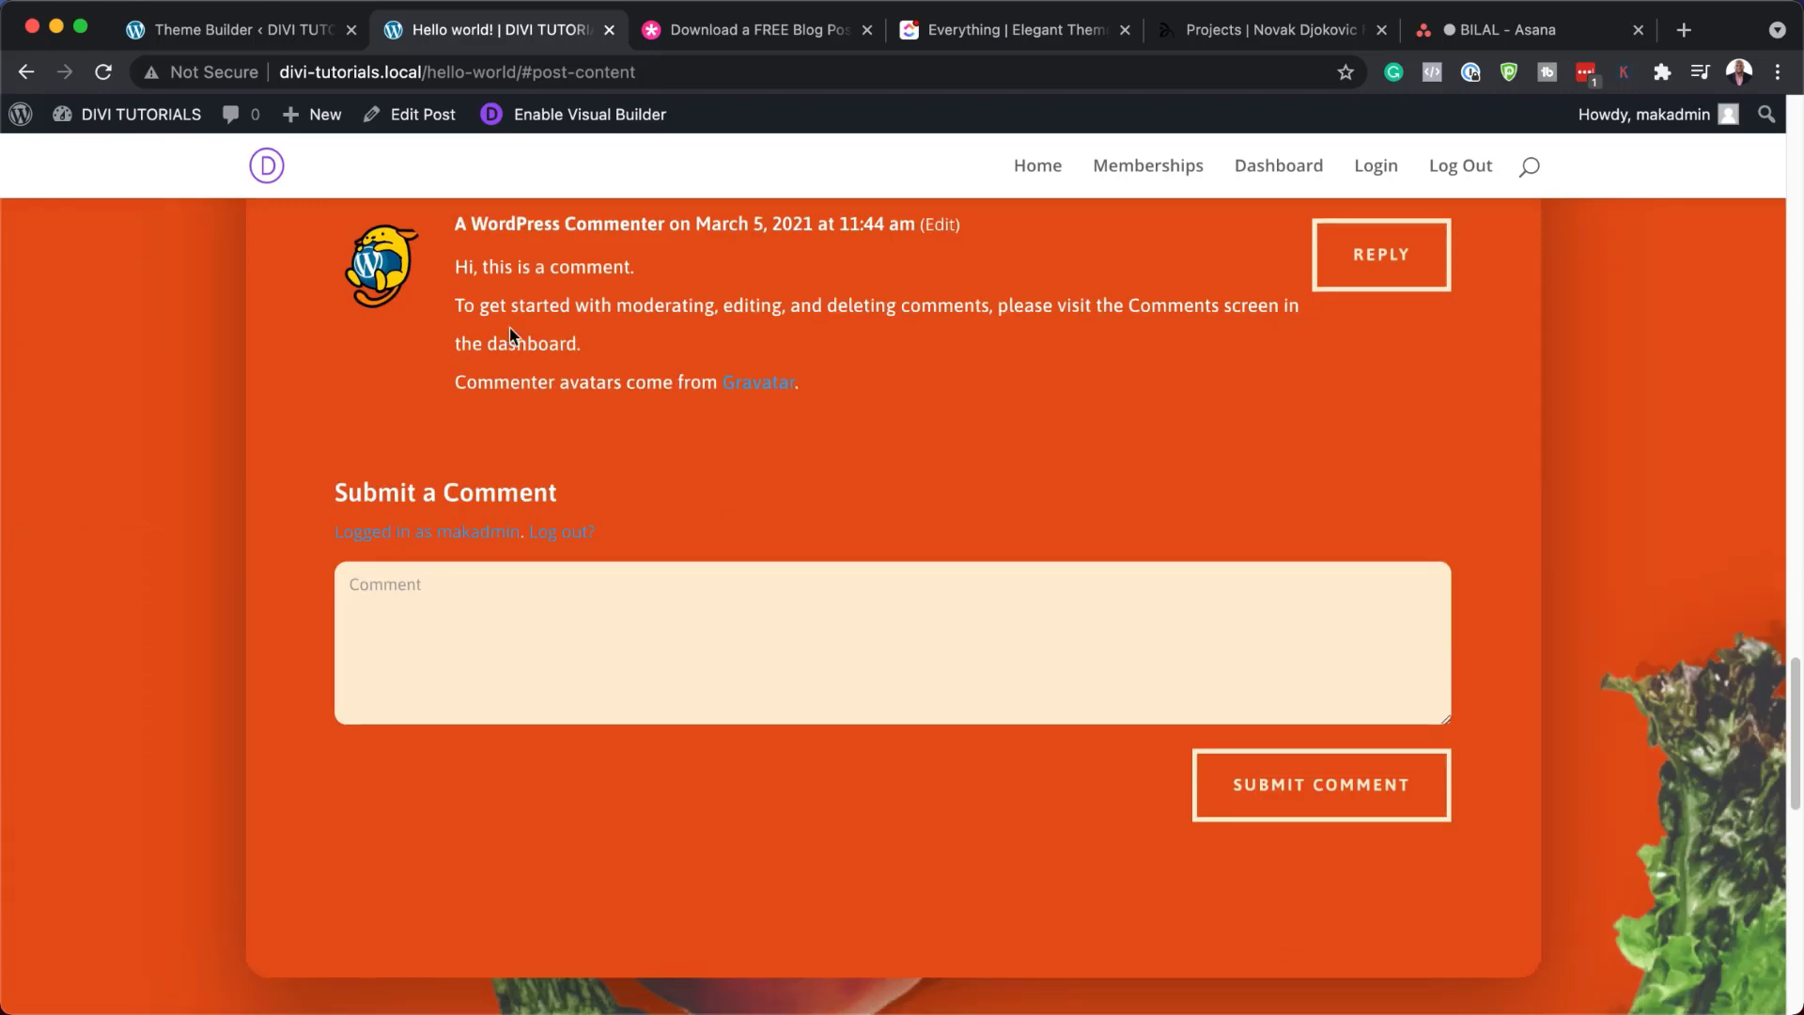
{"action": "scroll", "coordinate": [962, 588], "scroll_direction": "down", "scroll_amount": 4}
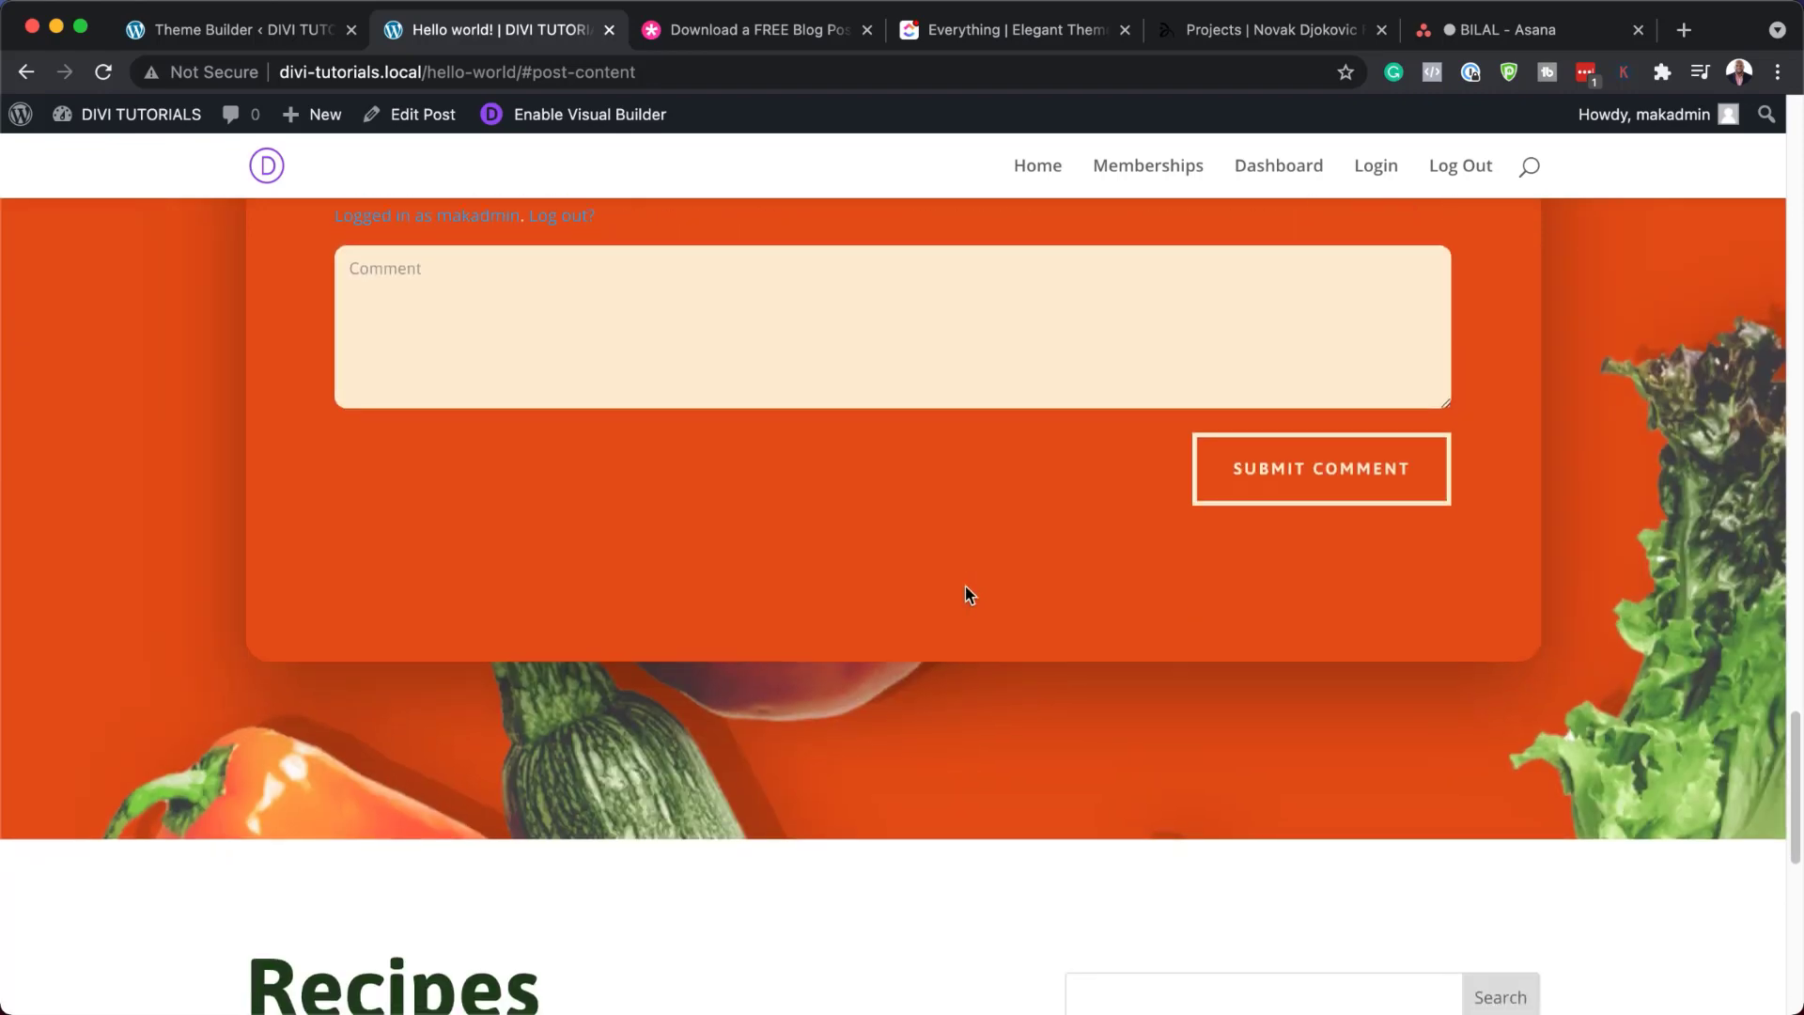
{"action": "scroll", "coordinate": [966, 588], "scroll_direction": "down", "scroll_amount": 3}
{"action": "scroll", "coordinate": [966, 586], "scroll_direction": "down", "scroll_amount": 3}
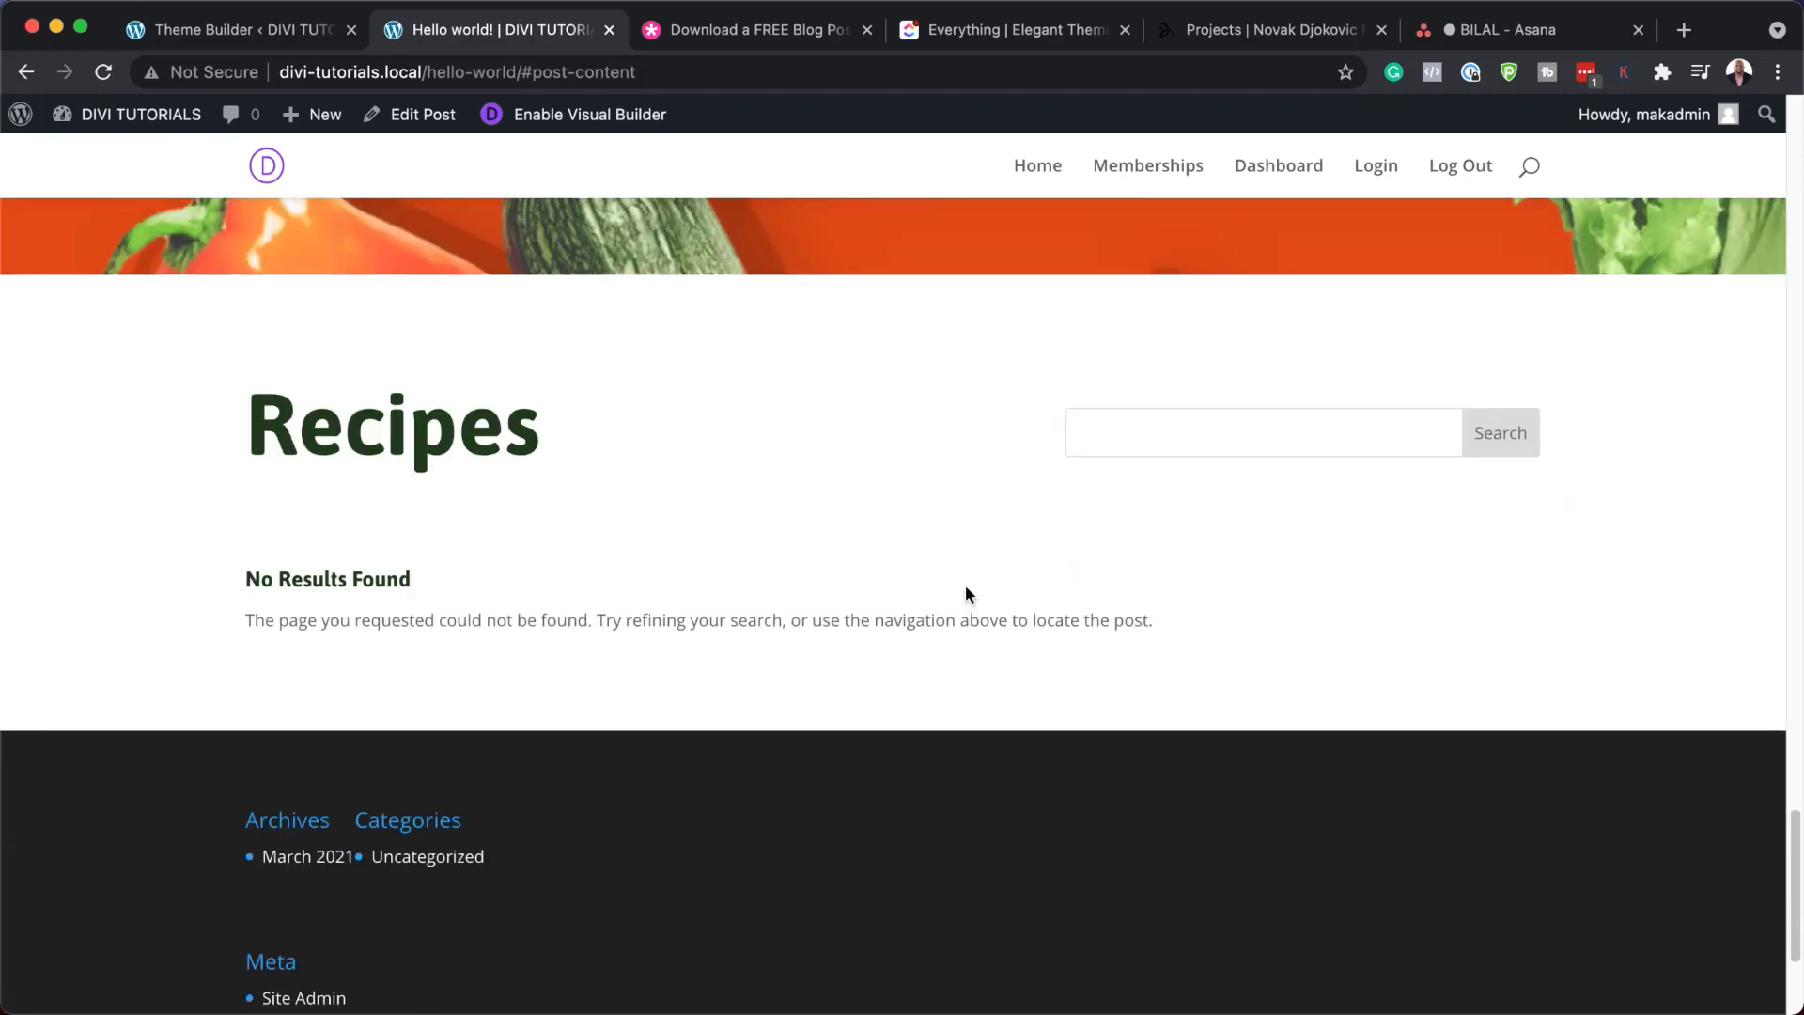
{"action": "scroll", "coordinate": [966, 586], "scroll_direction": "up", "scroll_amount": 15}
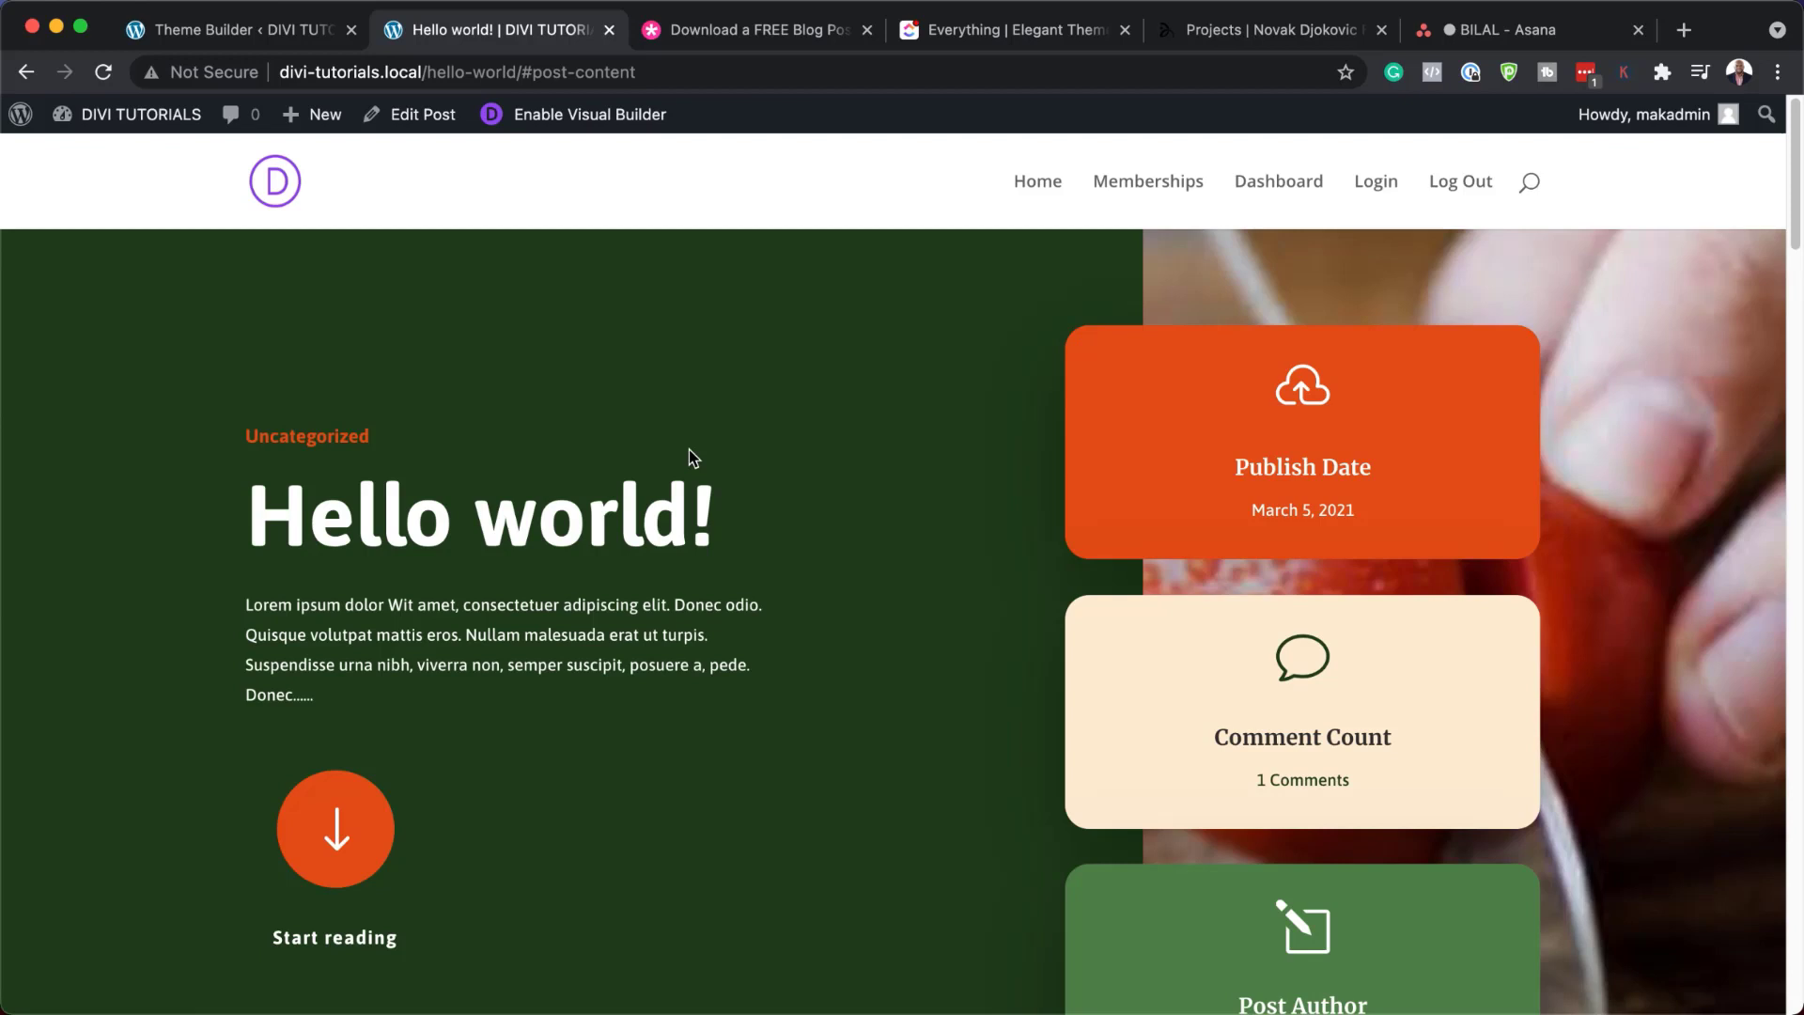
{"action": "left_click", "coordinate": [269, 37]}
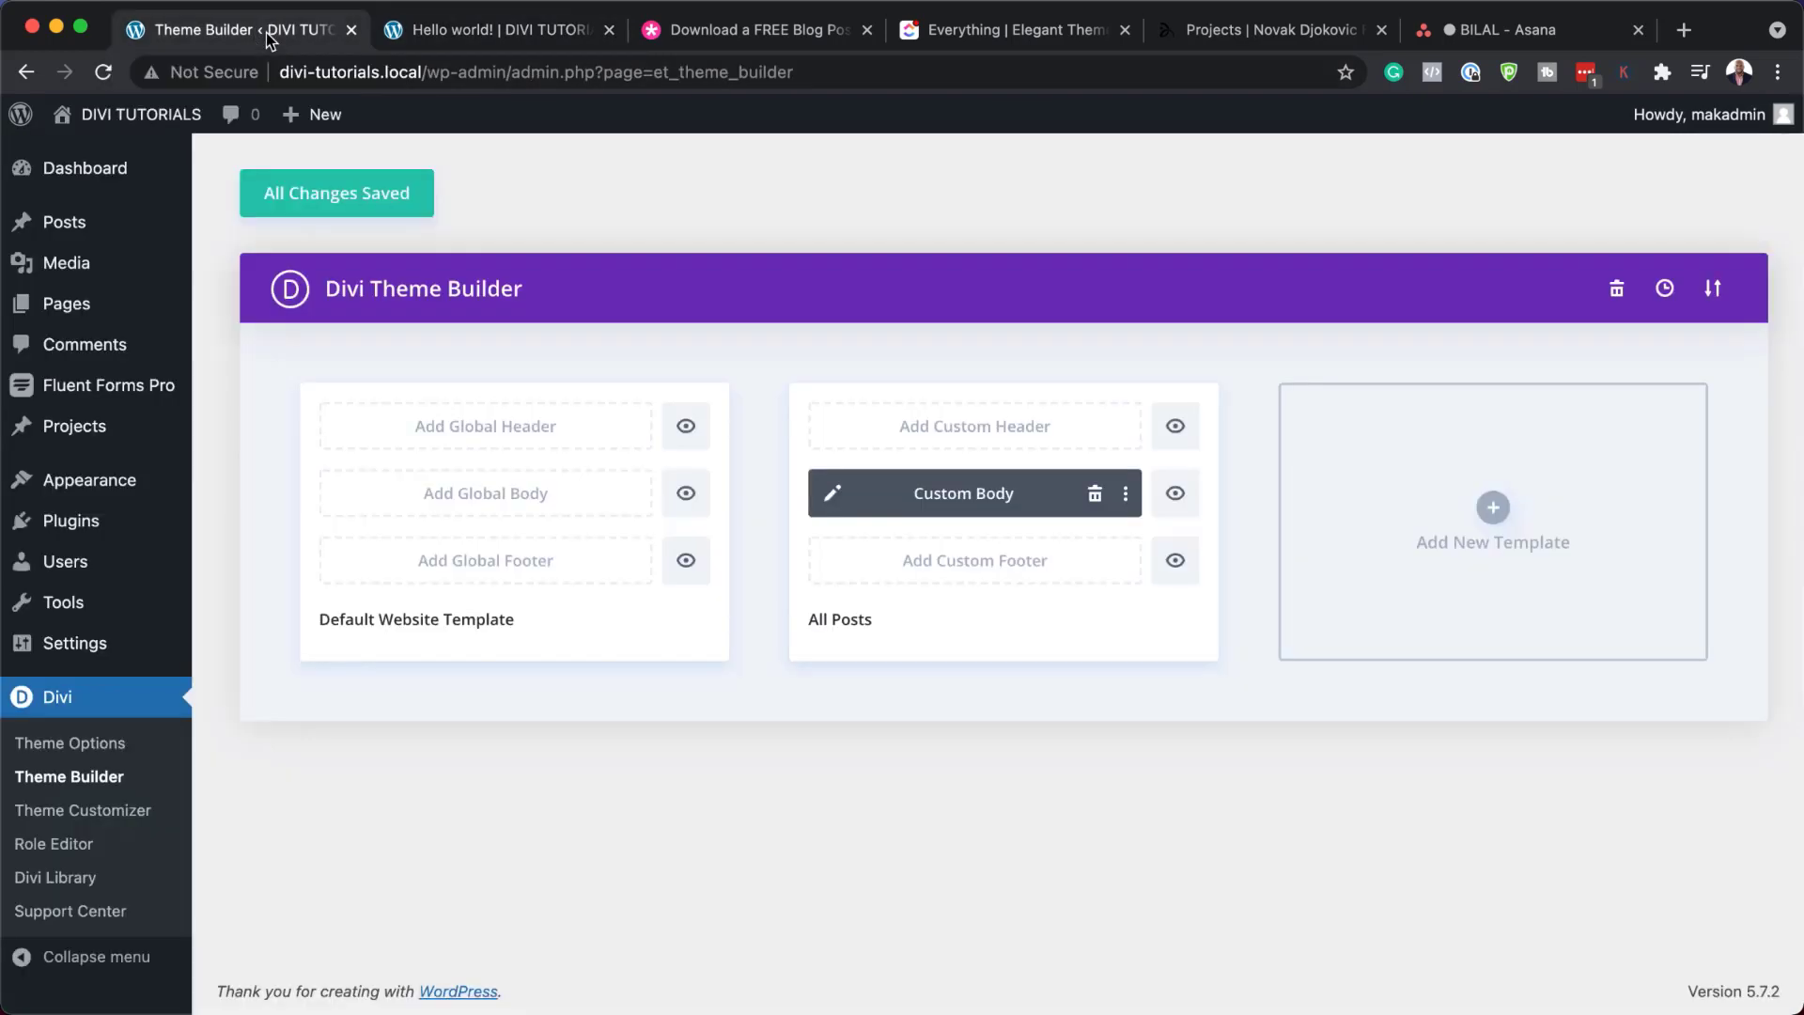
Open the All Posts body layout and show the hero section's gradient background settings
{"action": "left_click", "coordinate": [832, 494]}
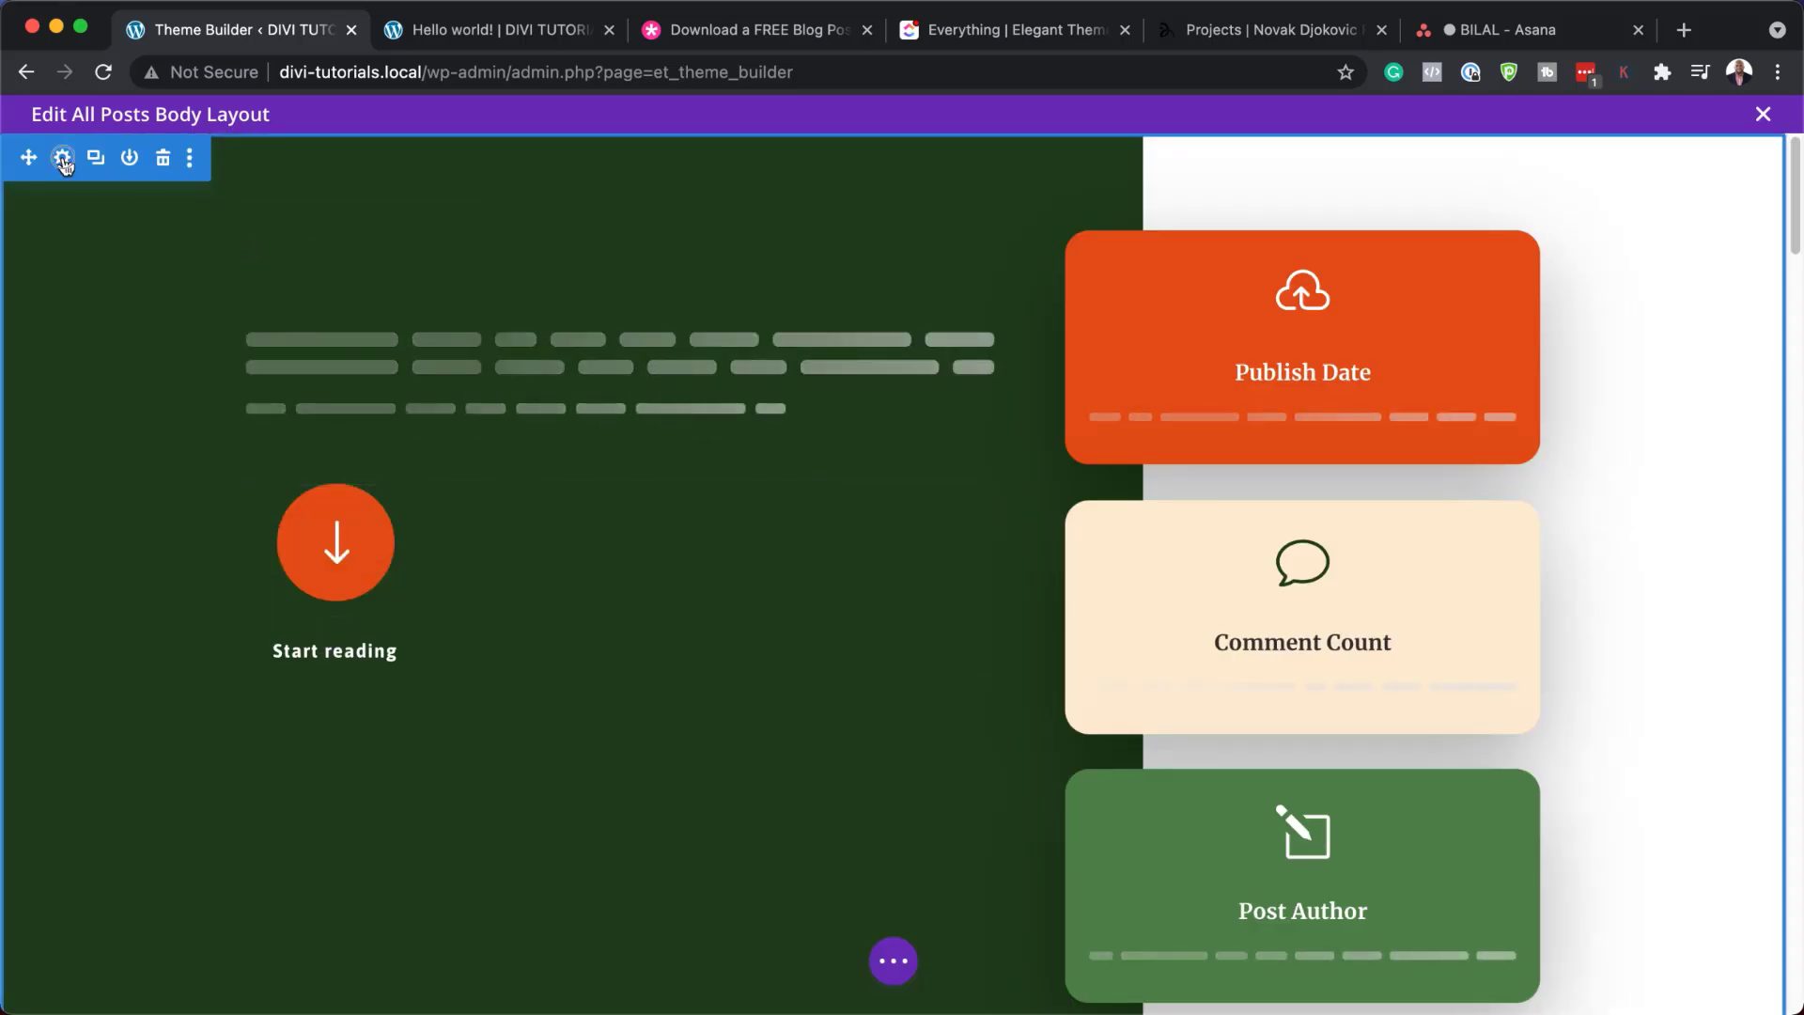
{"action": "left_click", "coordinate": [63, 160]}
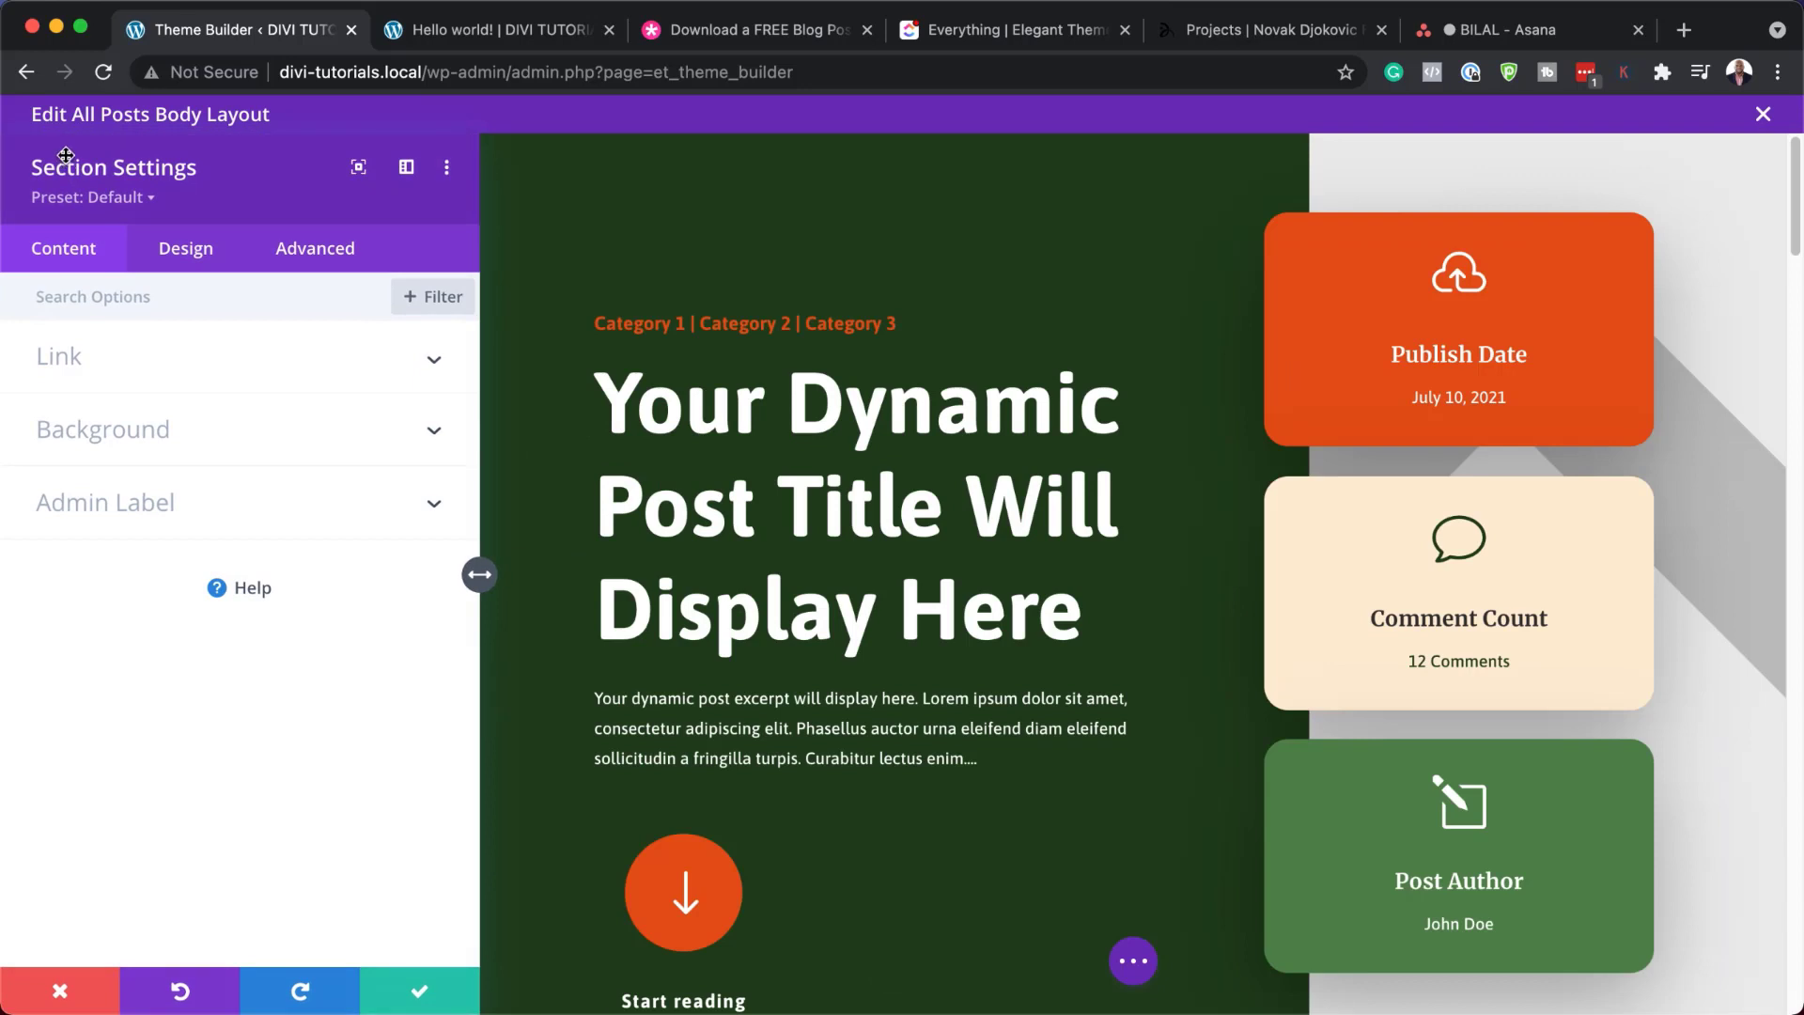
{"action": "left_click", "coordinate": [149, 429]}
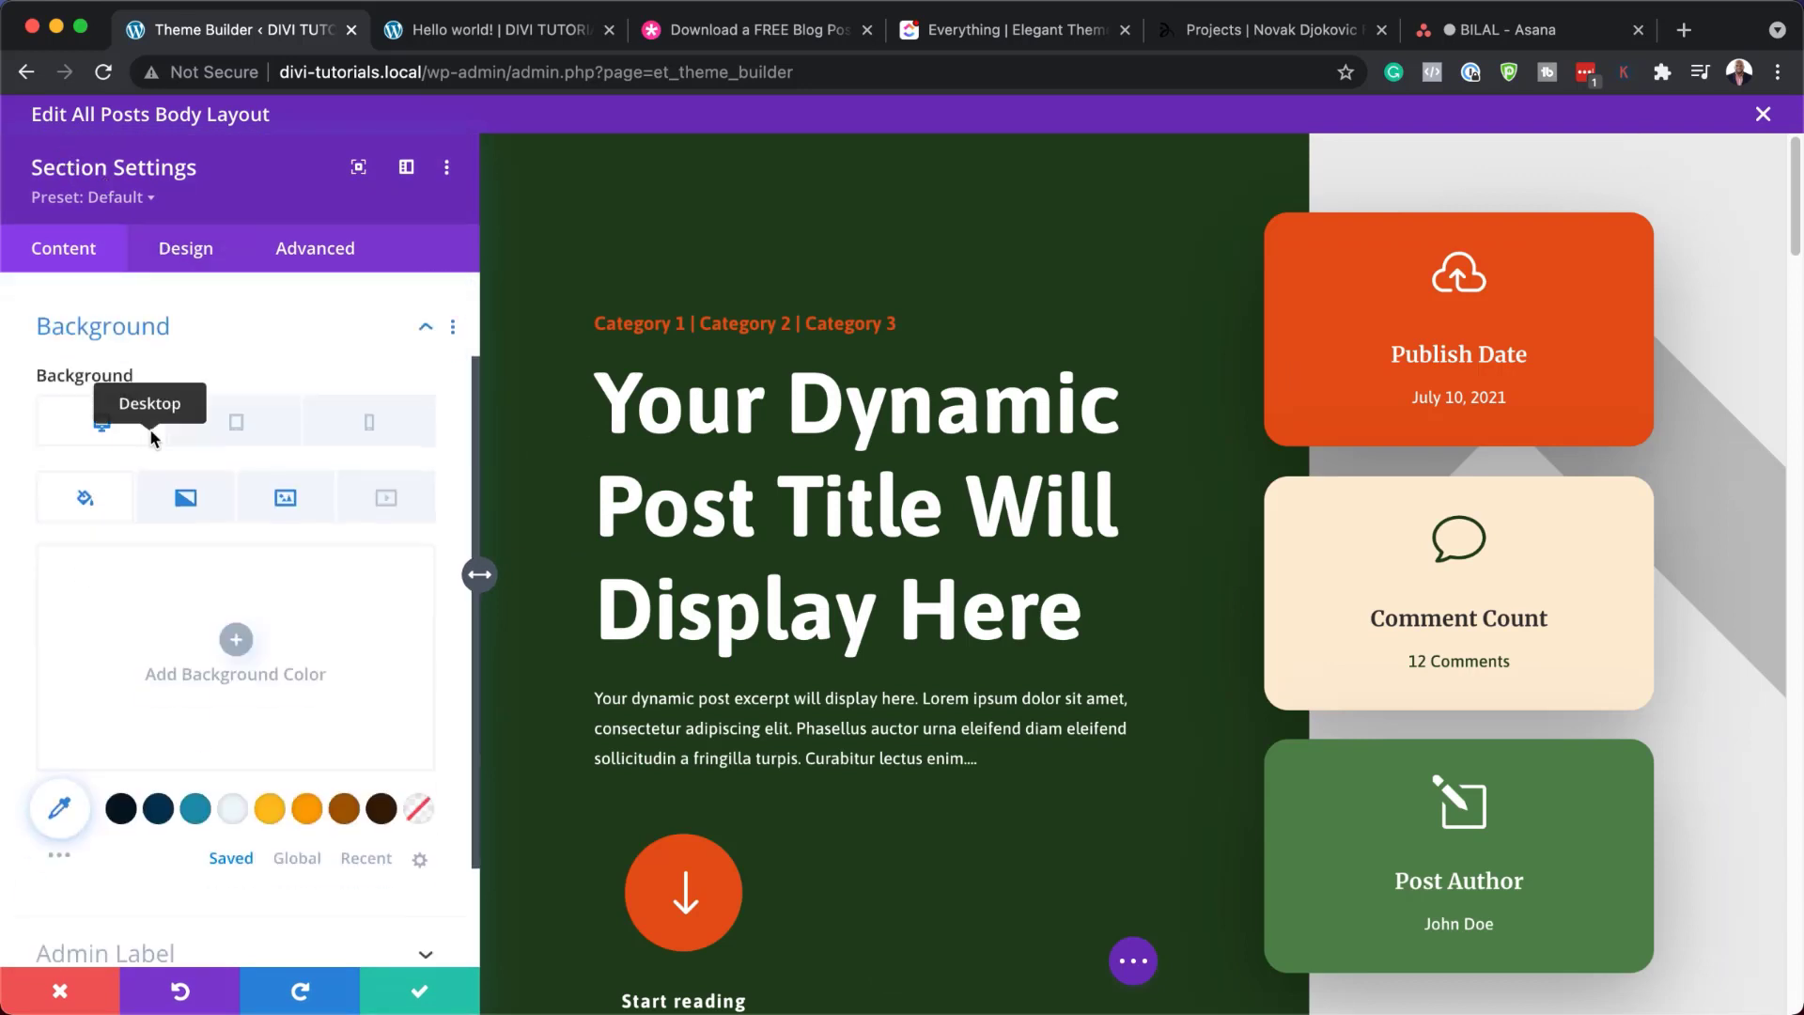
{"action": "left_click", "coordinate": [187, 481]}
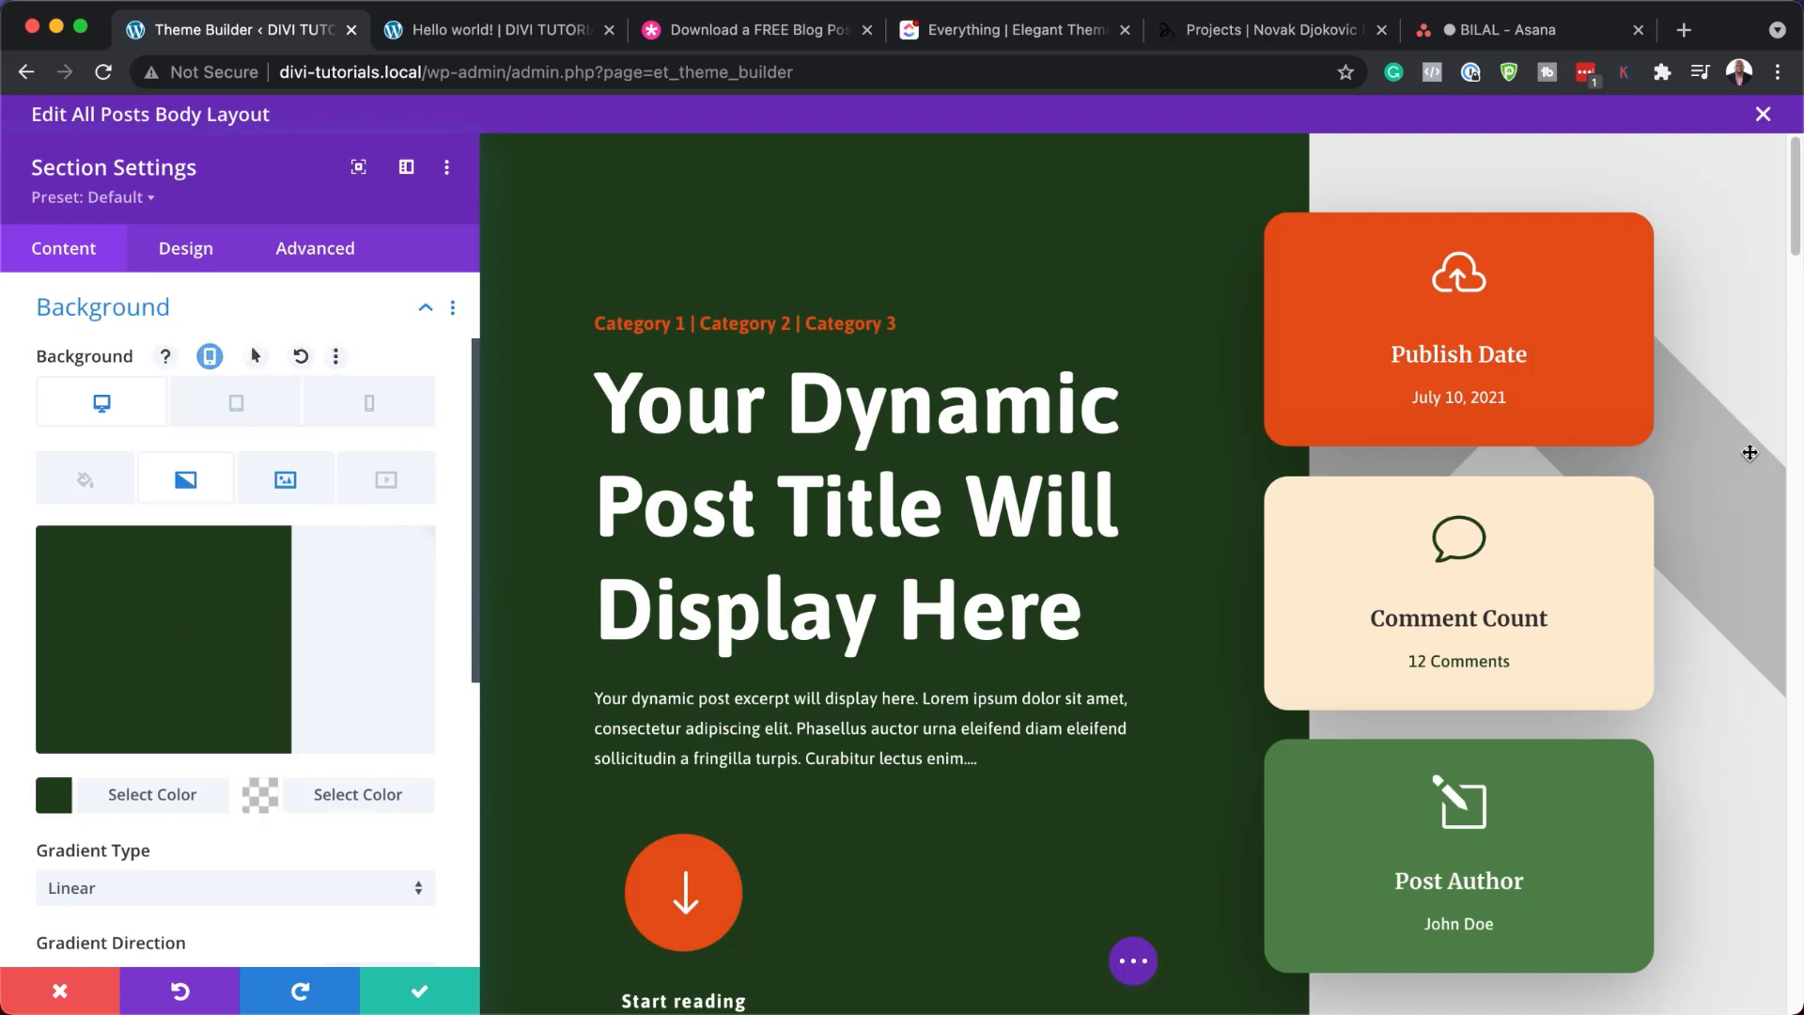
{"action": "left_click", "coordinate": [527, 36]}
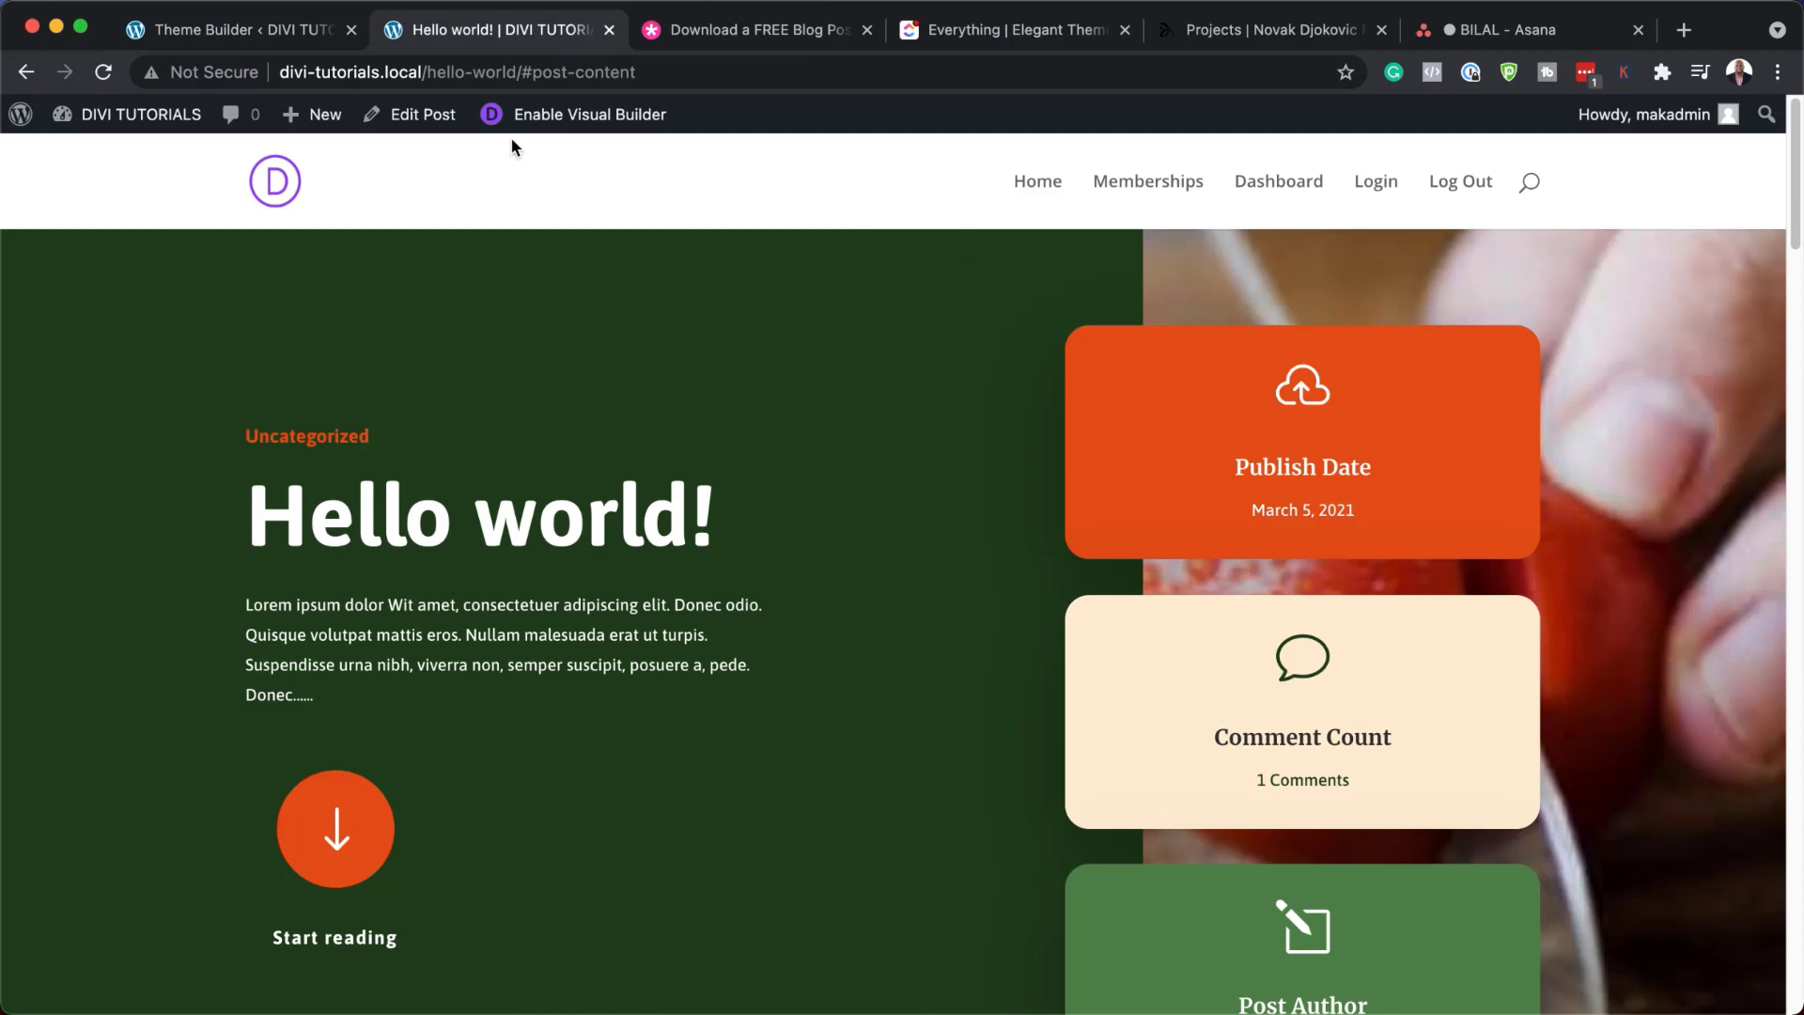
{"action": "left_click", "coordinate": [272, 33]}
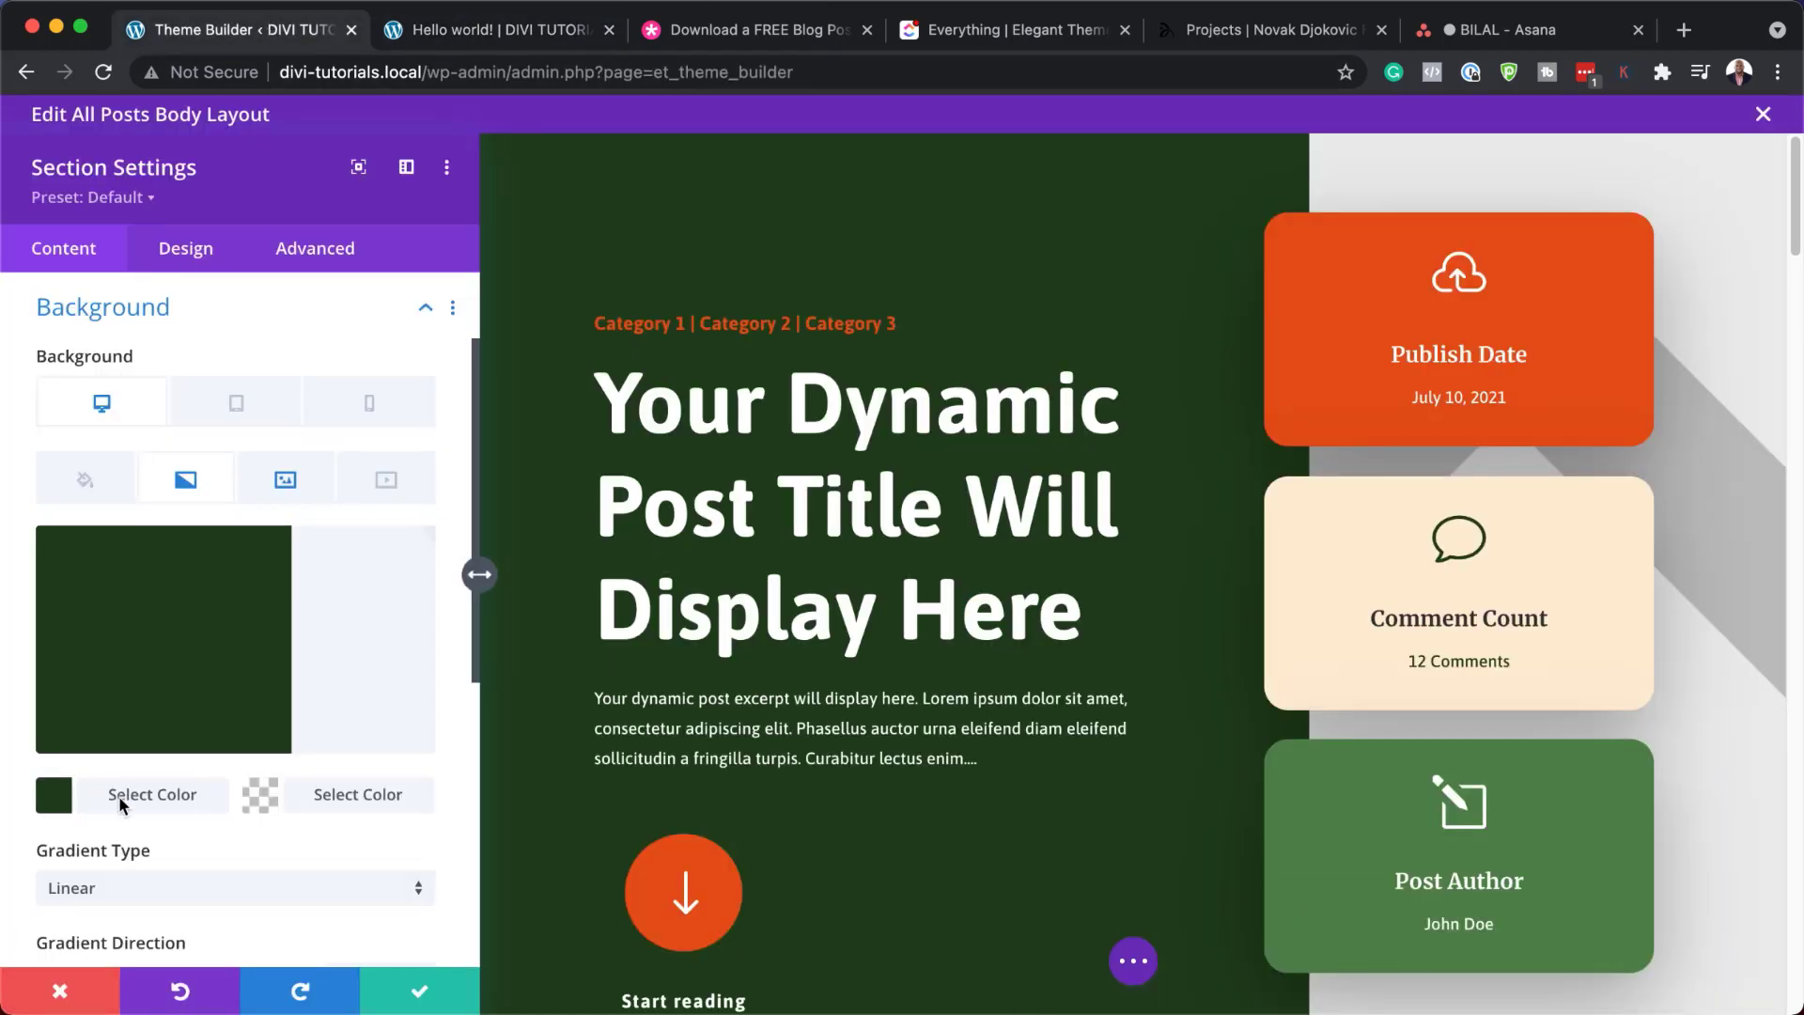
Try brown #a35700 as the first gradient colour, then discard the change
{"action": "left_click", "coordinate": [53, 806]}
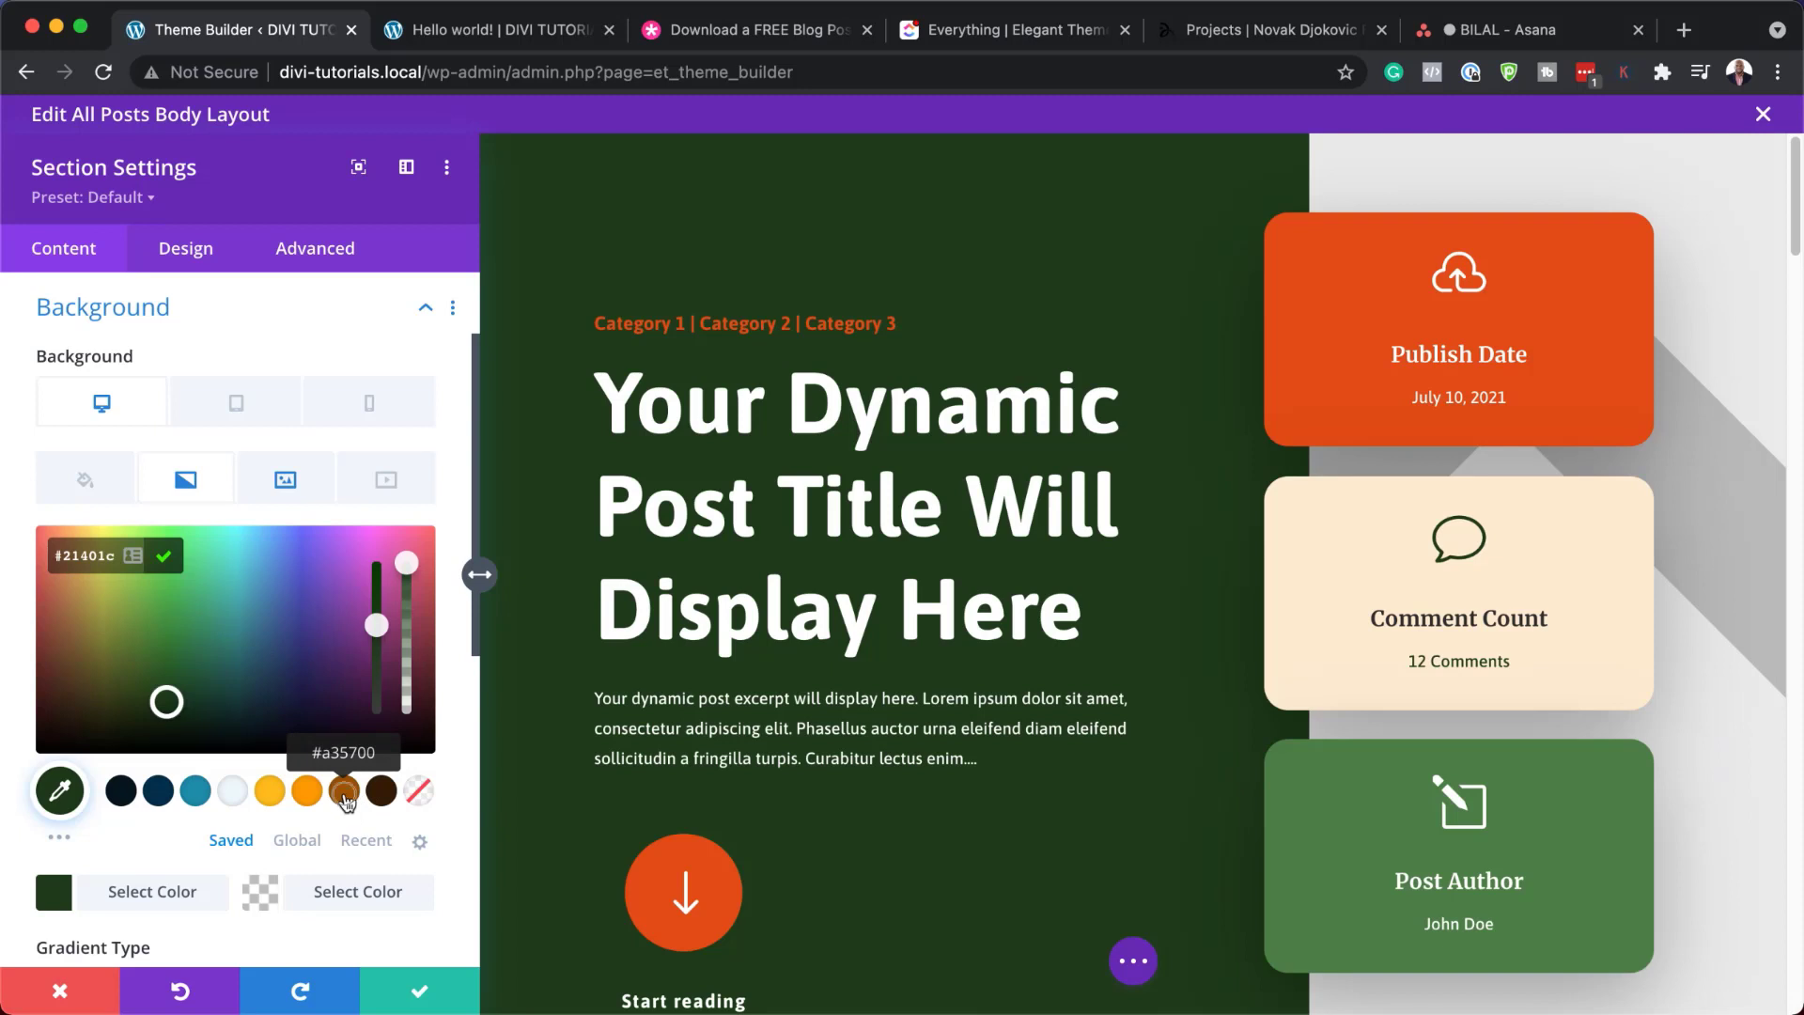
{"action": "left_click", "coordinate": [344, 792]}
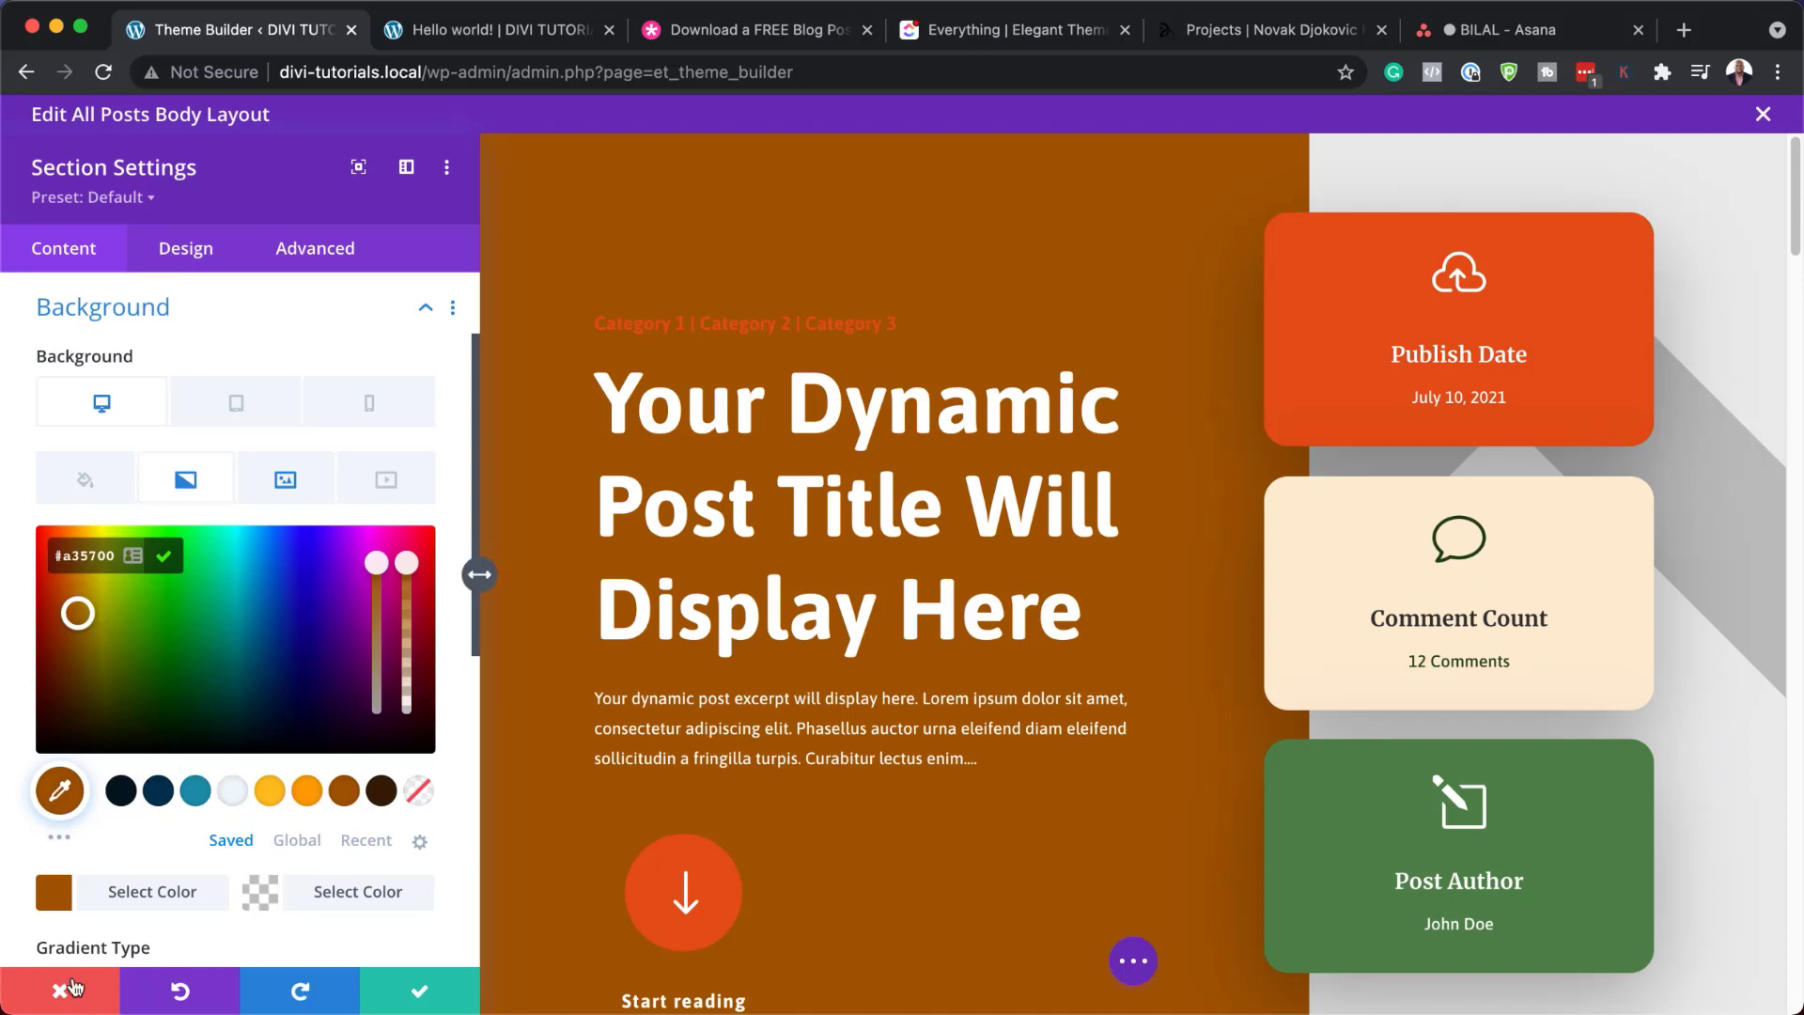
{"action": "left_click", "coordinate": [56, 995]}
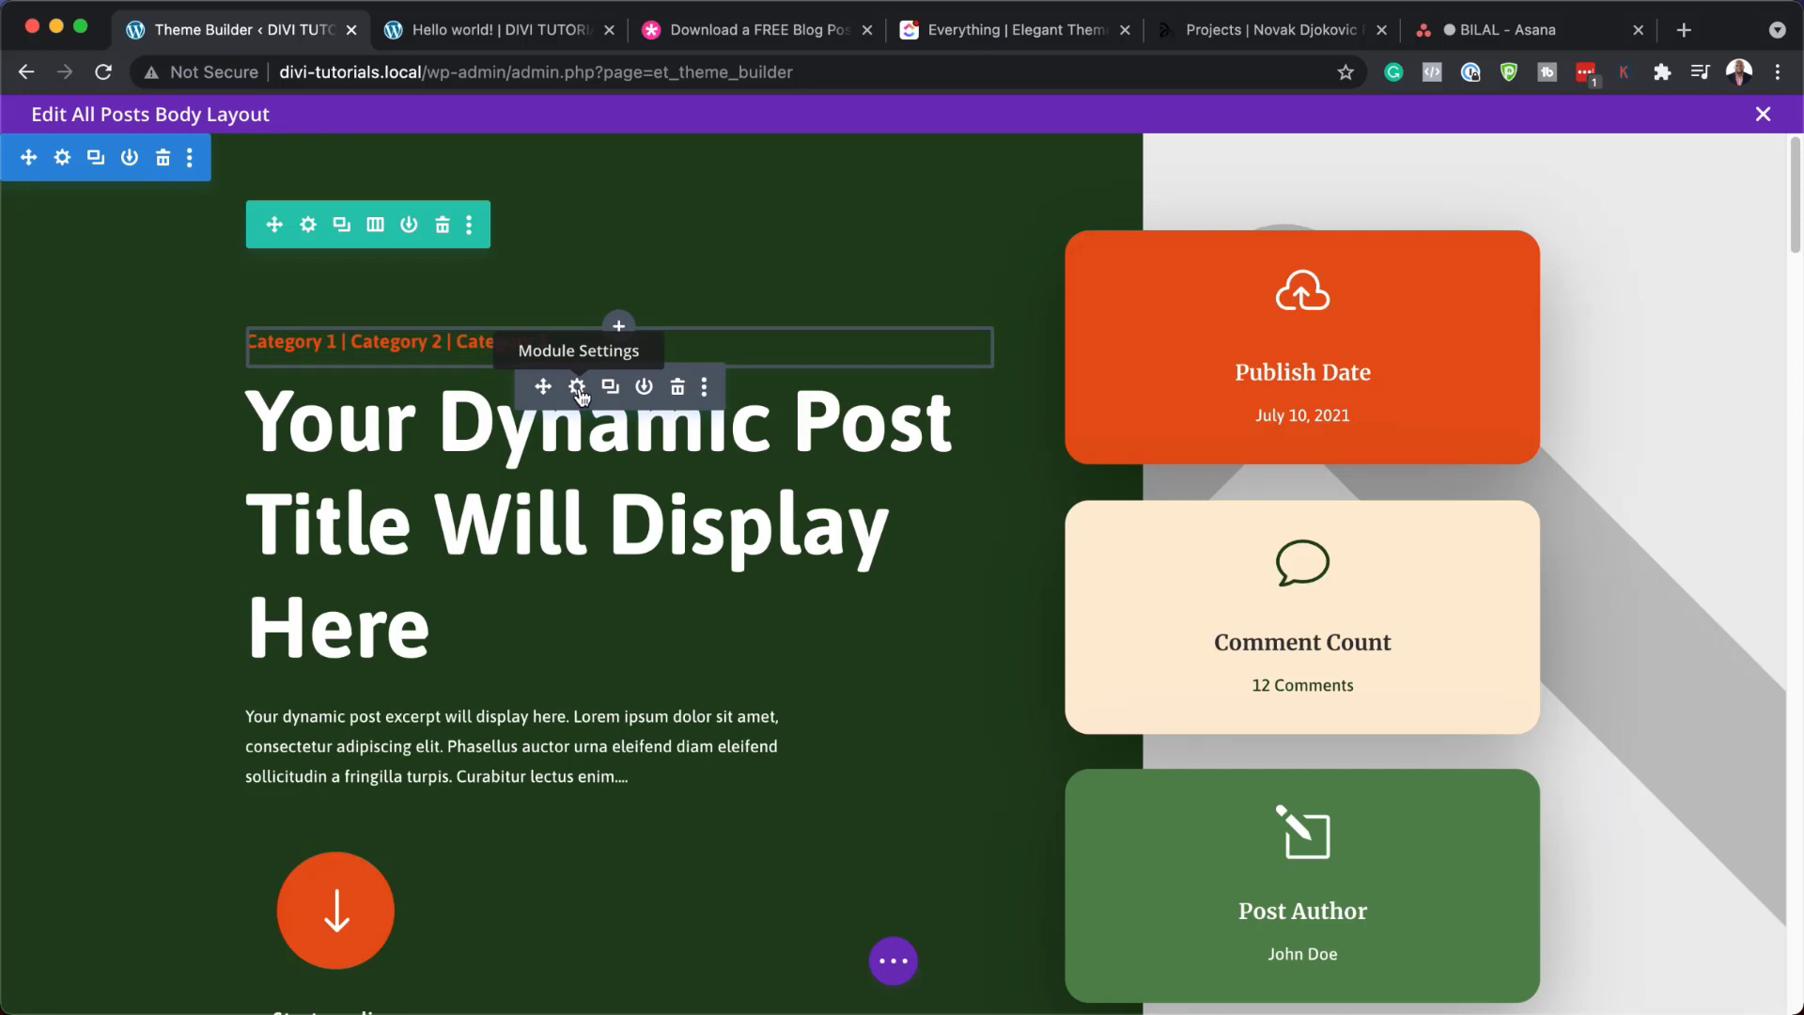
Open the category line's text module and its Heading 4 text styling
{"action": "left_click", "coordinate": [577, 387]}
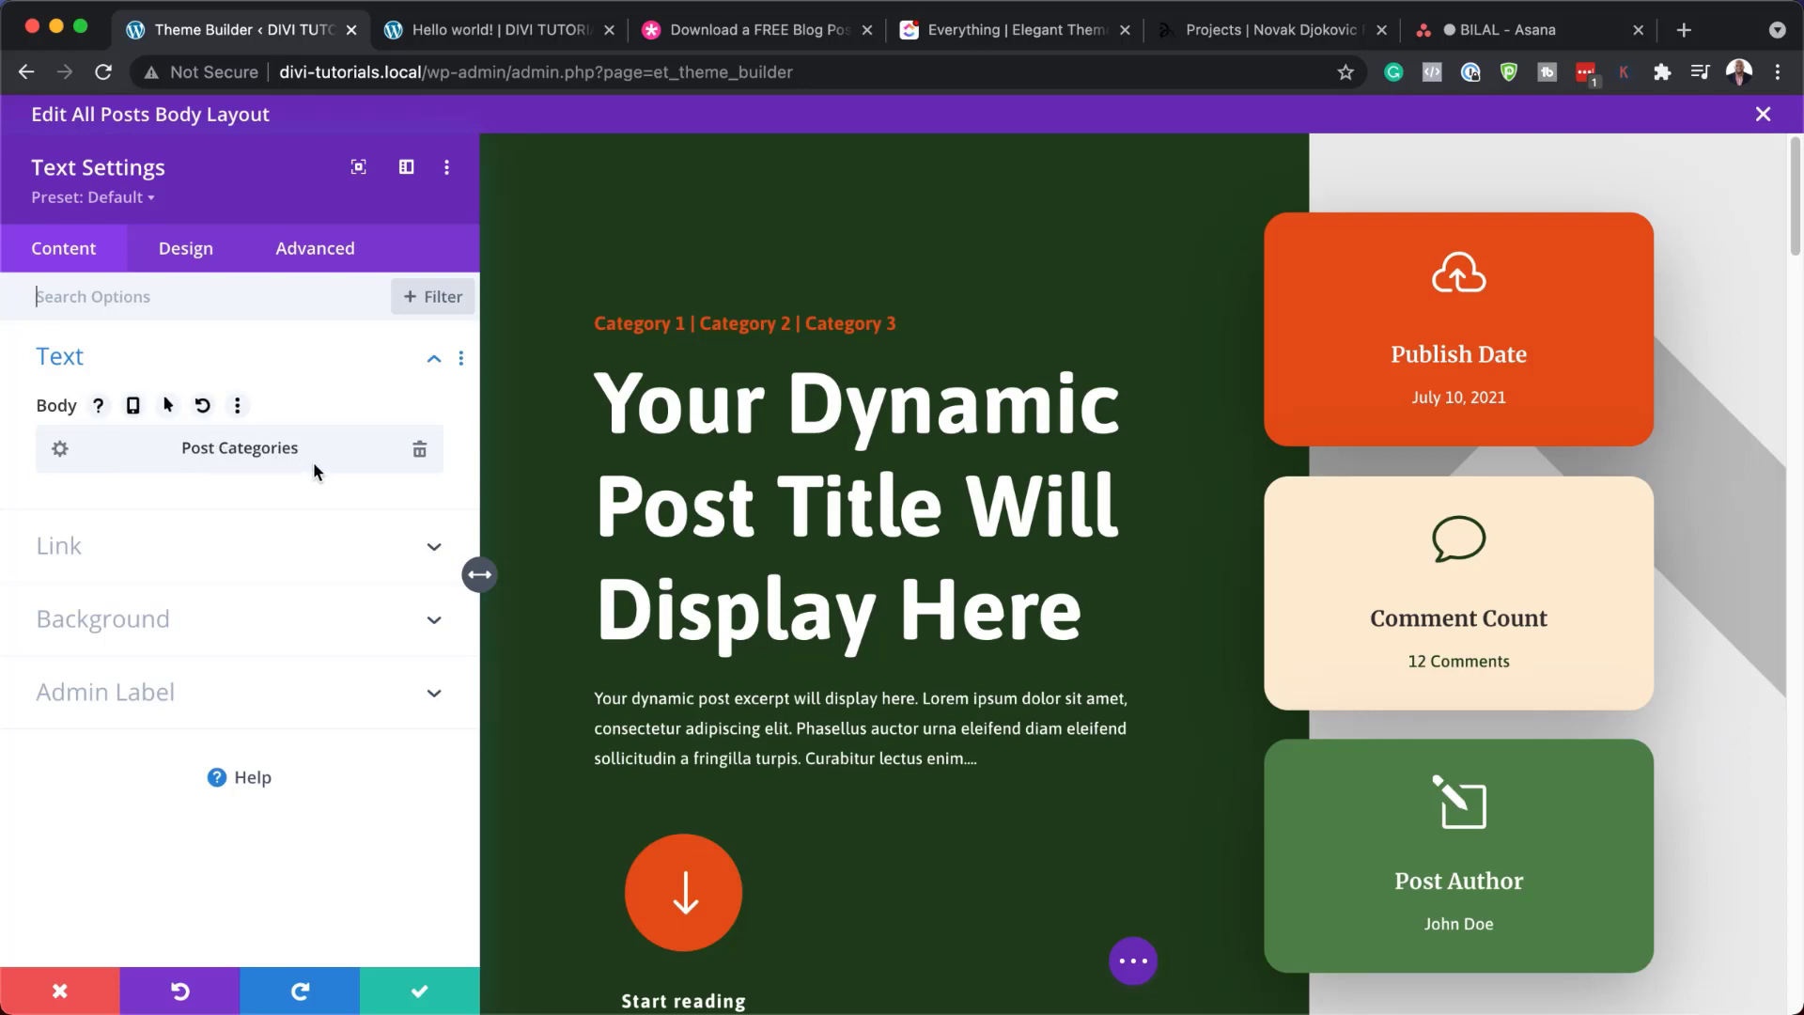
{"action": "left_click", "coordinate": [62, 451]}
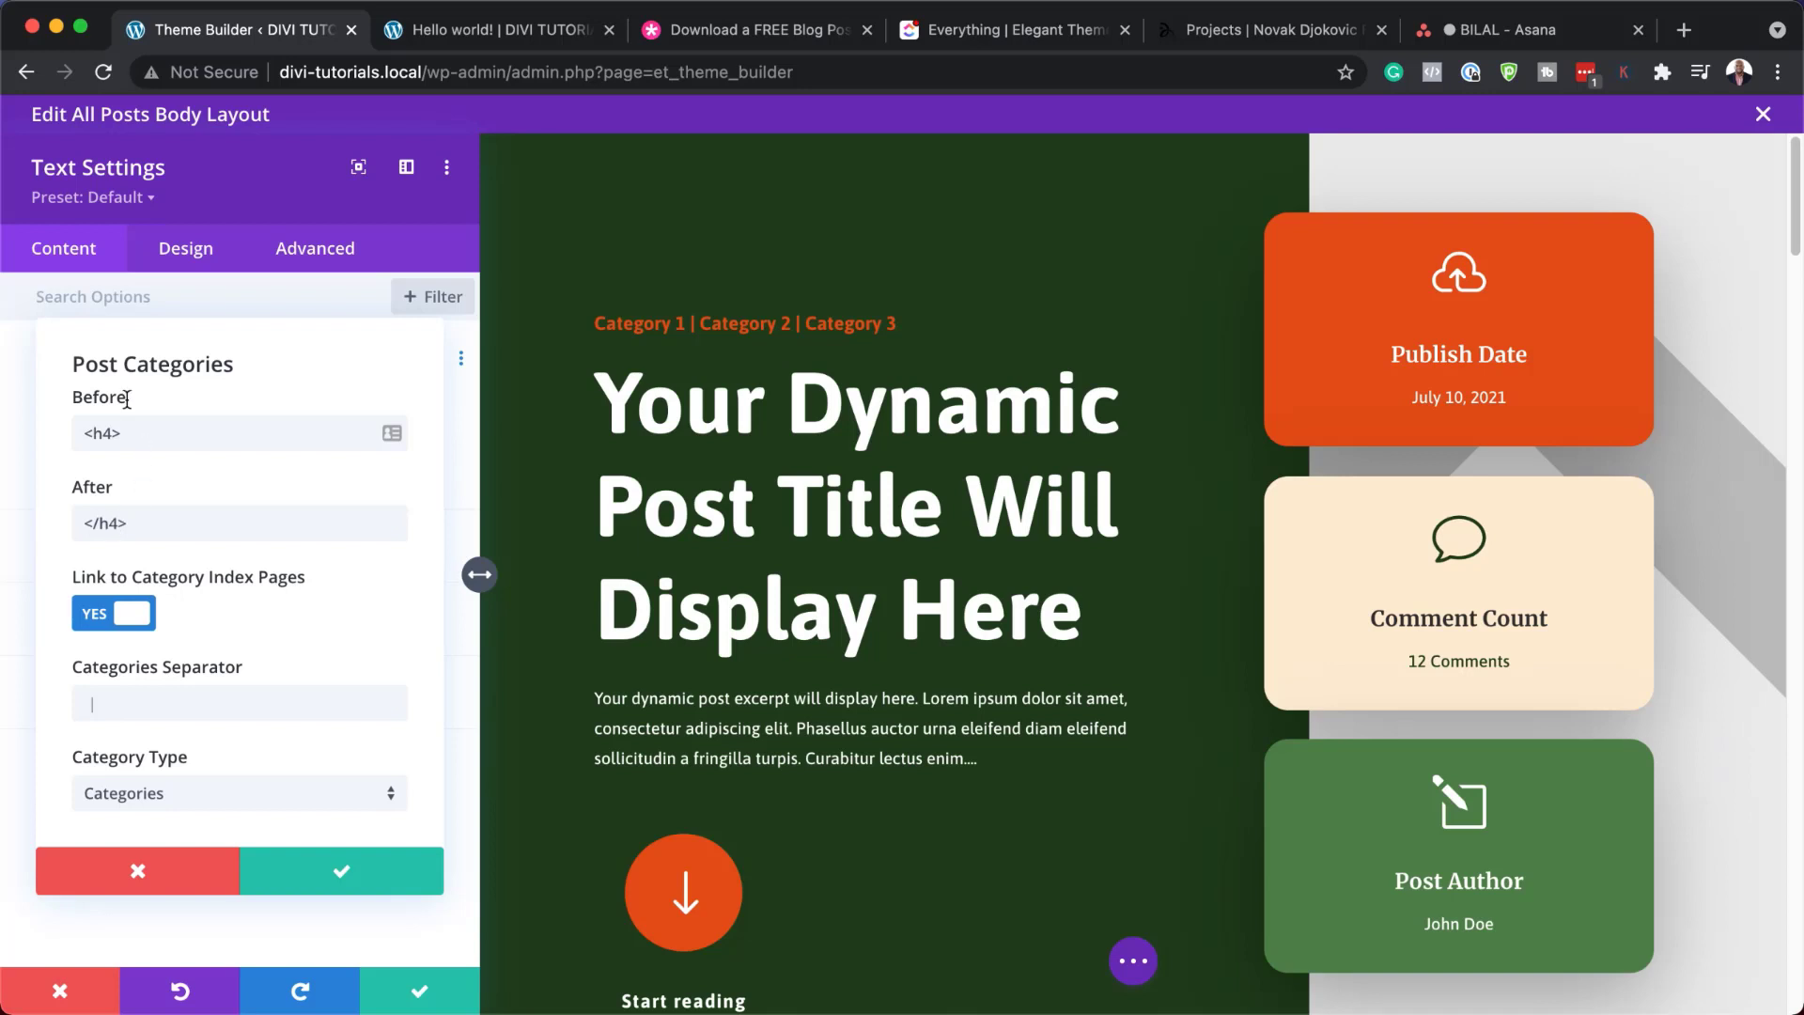
{"action": "left_click", "coordinate": [160, 873]}
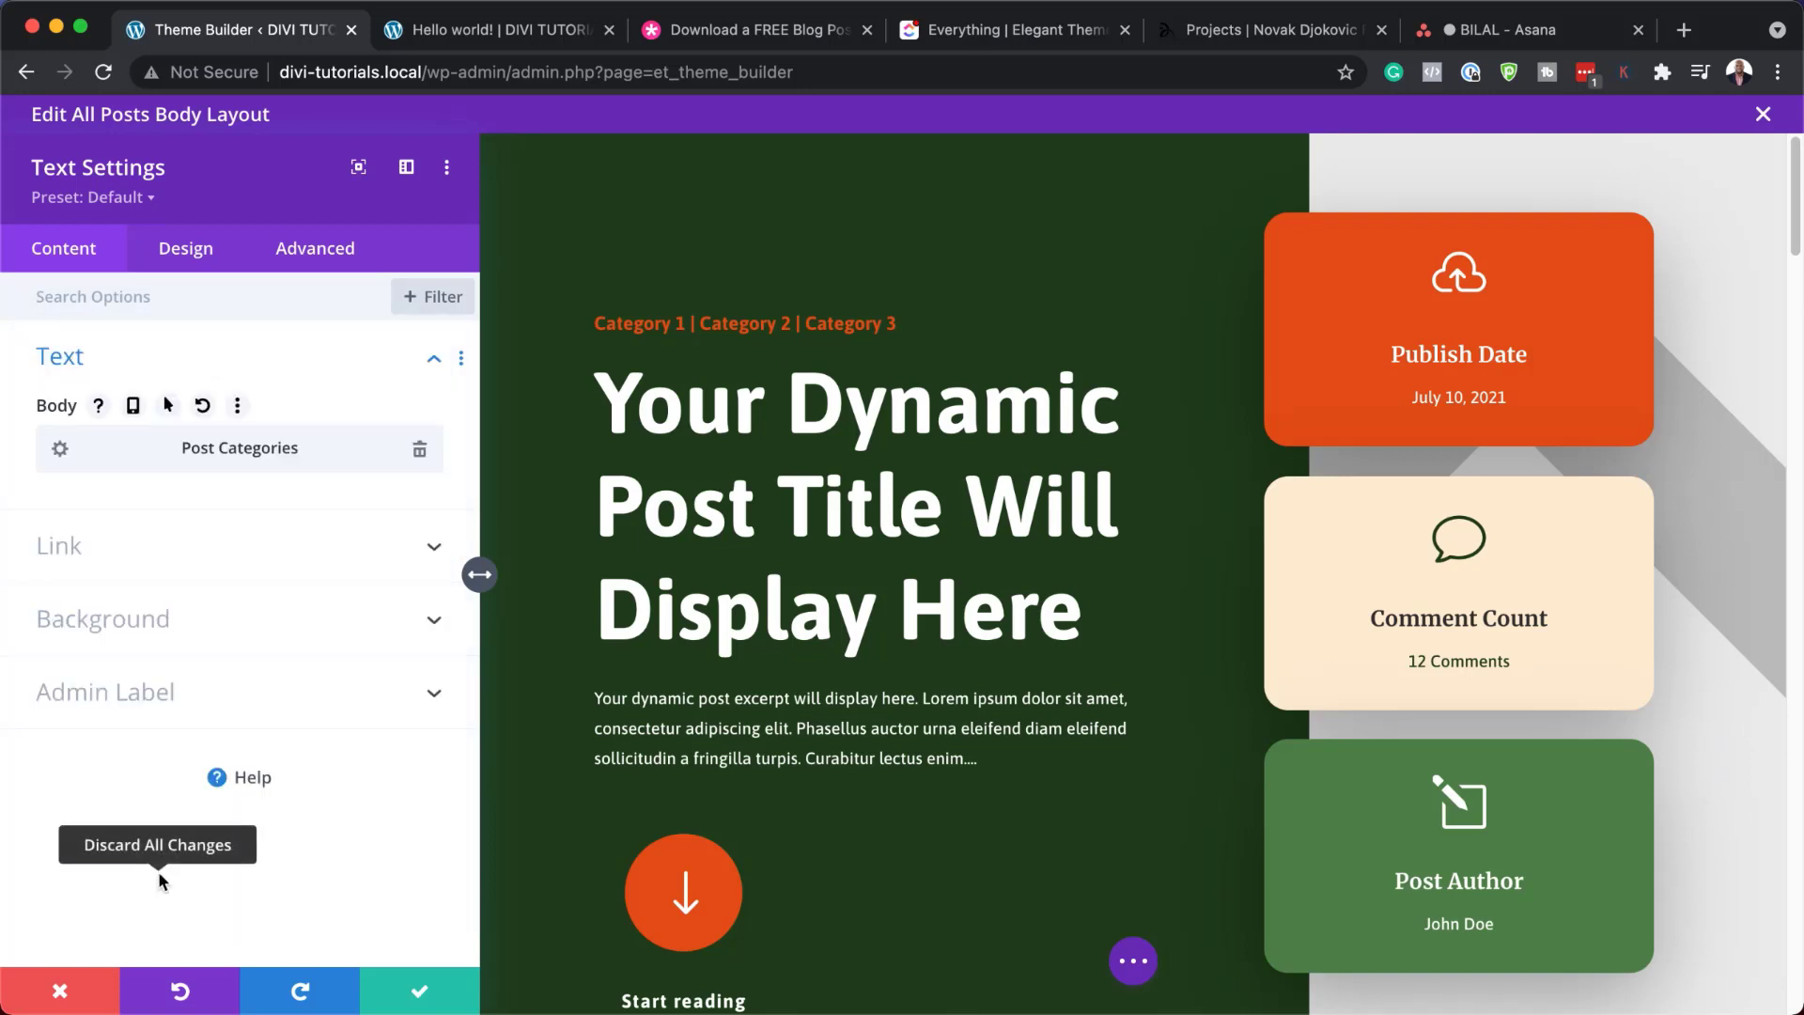
{"action": "left_click", "coordinate": [185, 260]}
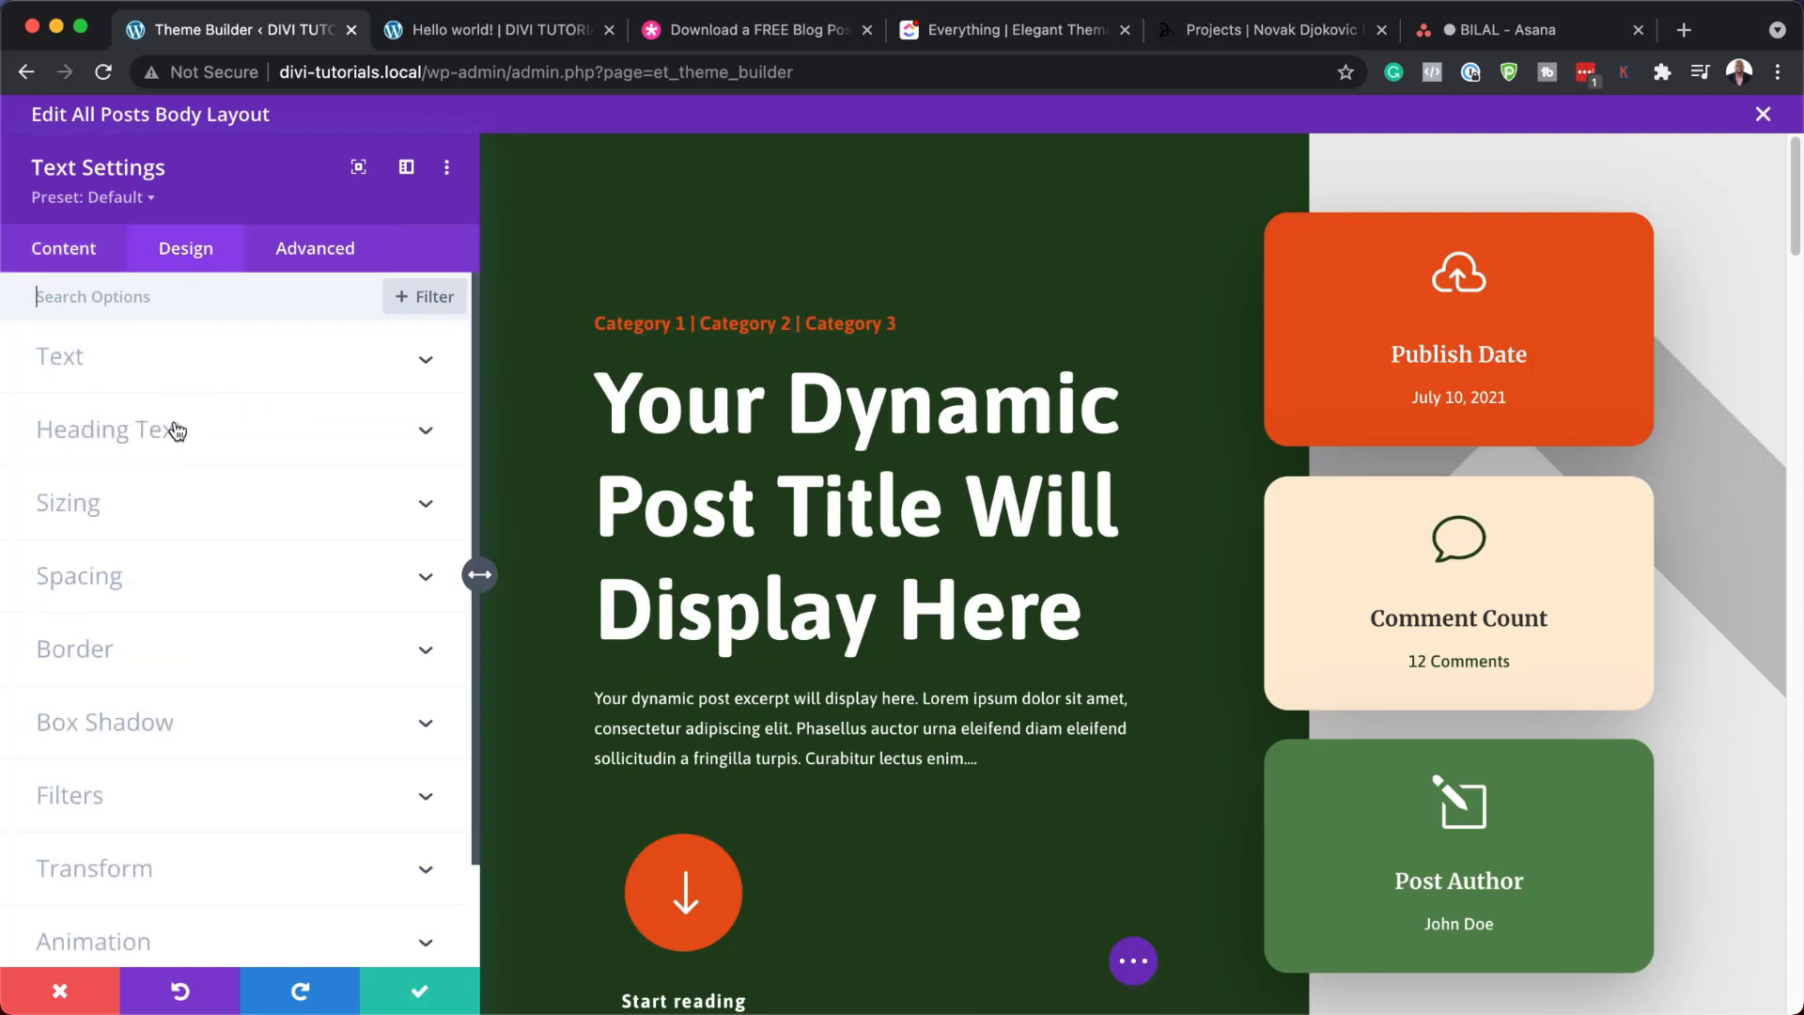
{"action": "left_click", "coordinate": [141, 431]}
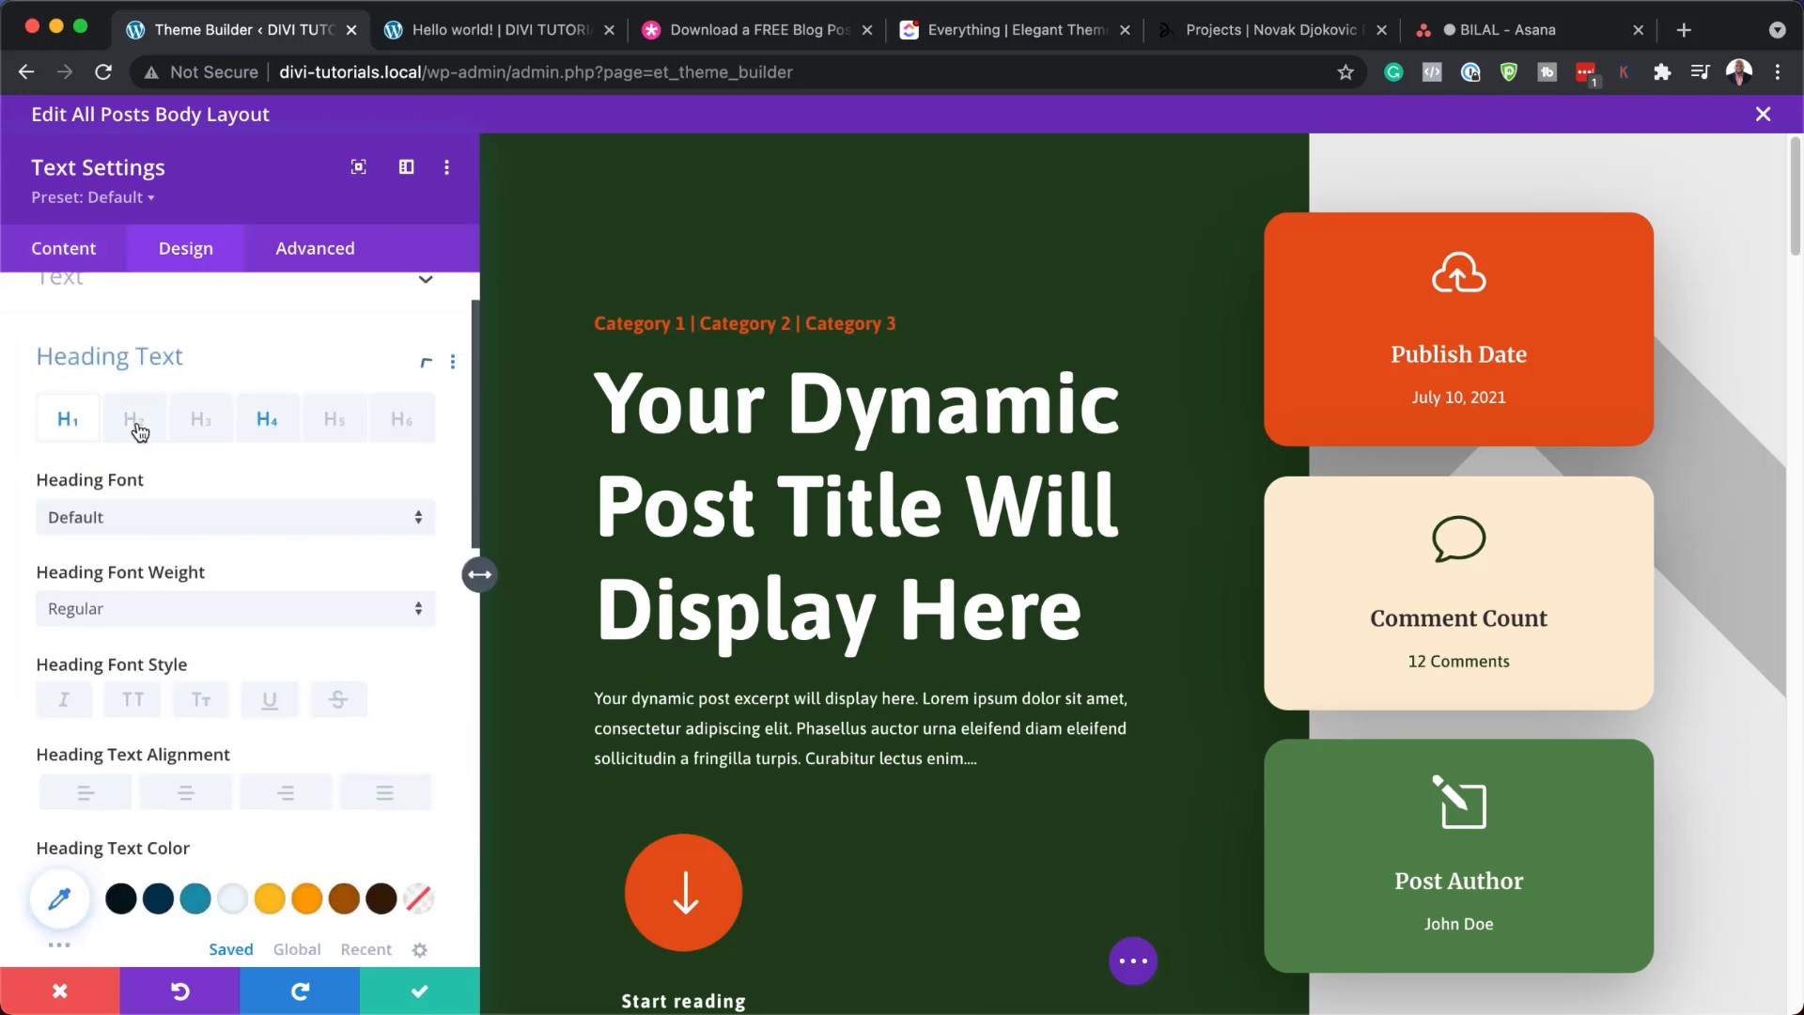
{"action": "left_click", "coordinate": [267, 372]}
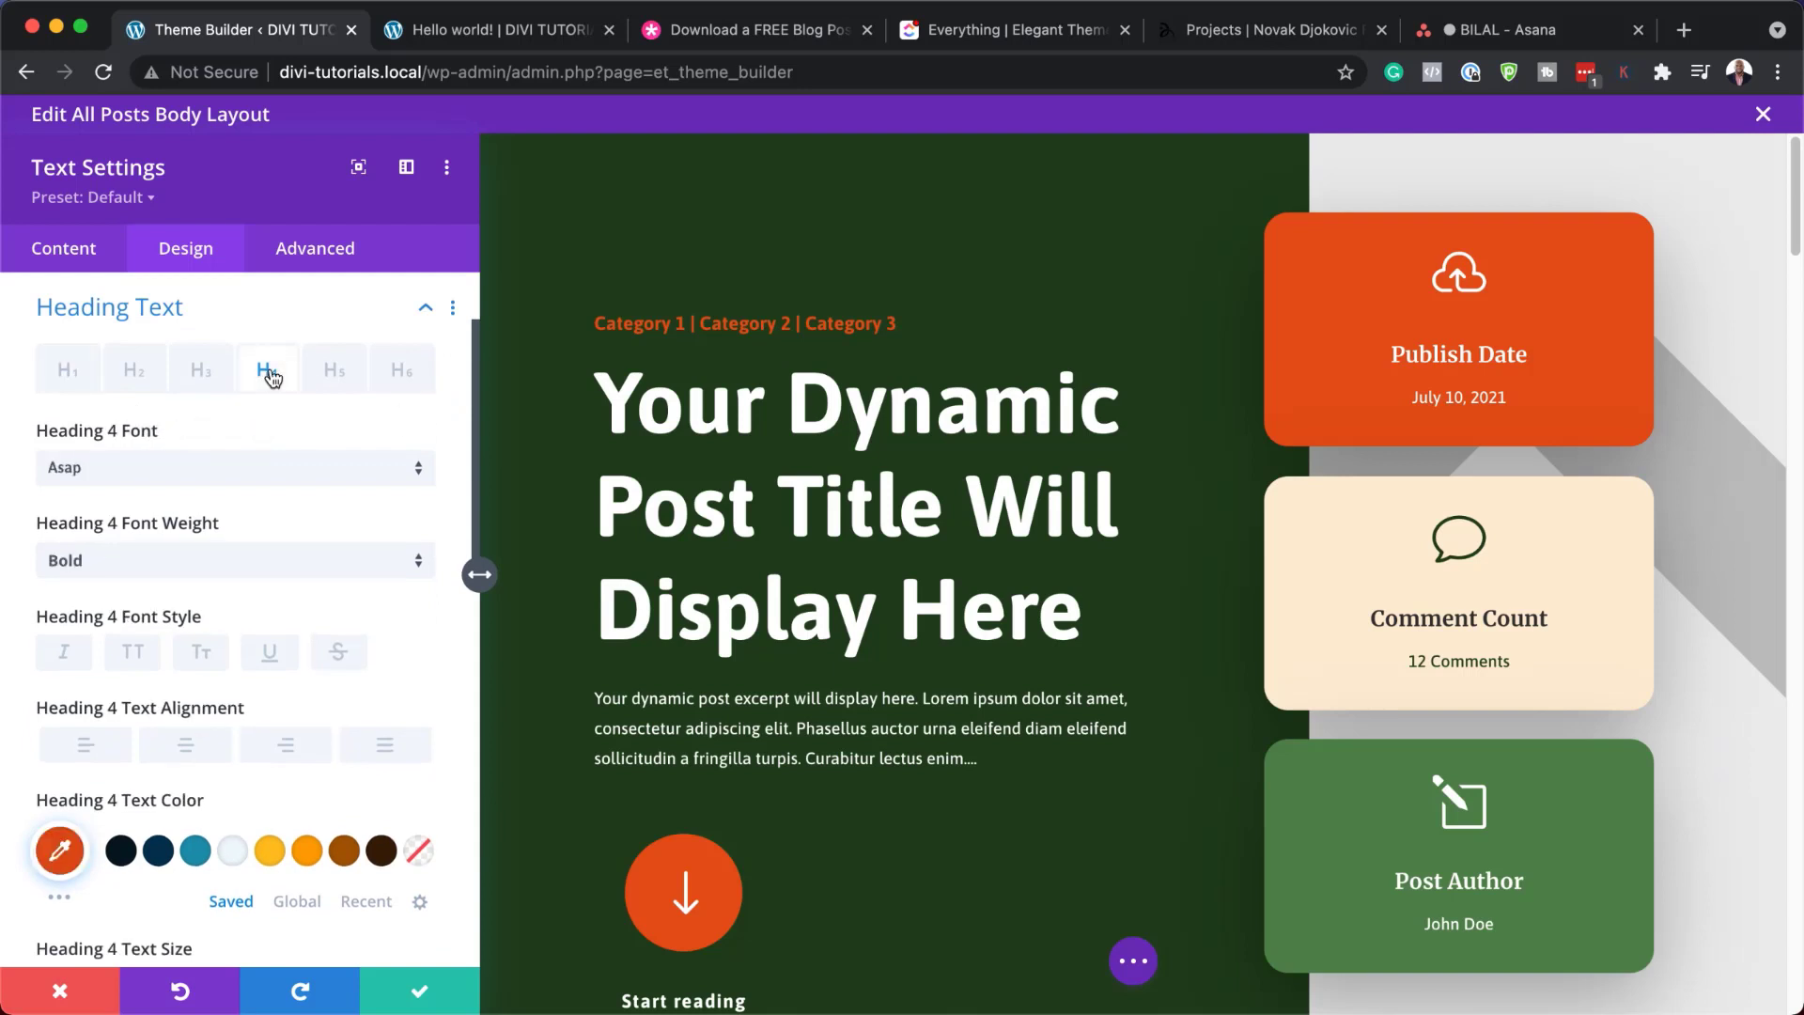
Try Montserrat, then Poppins as the Heading 4 font
{"action": "left_click", "coordinate": [215, 480]}
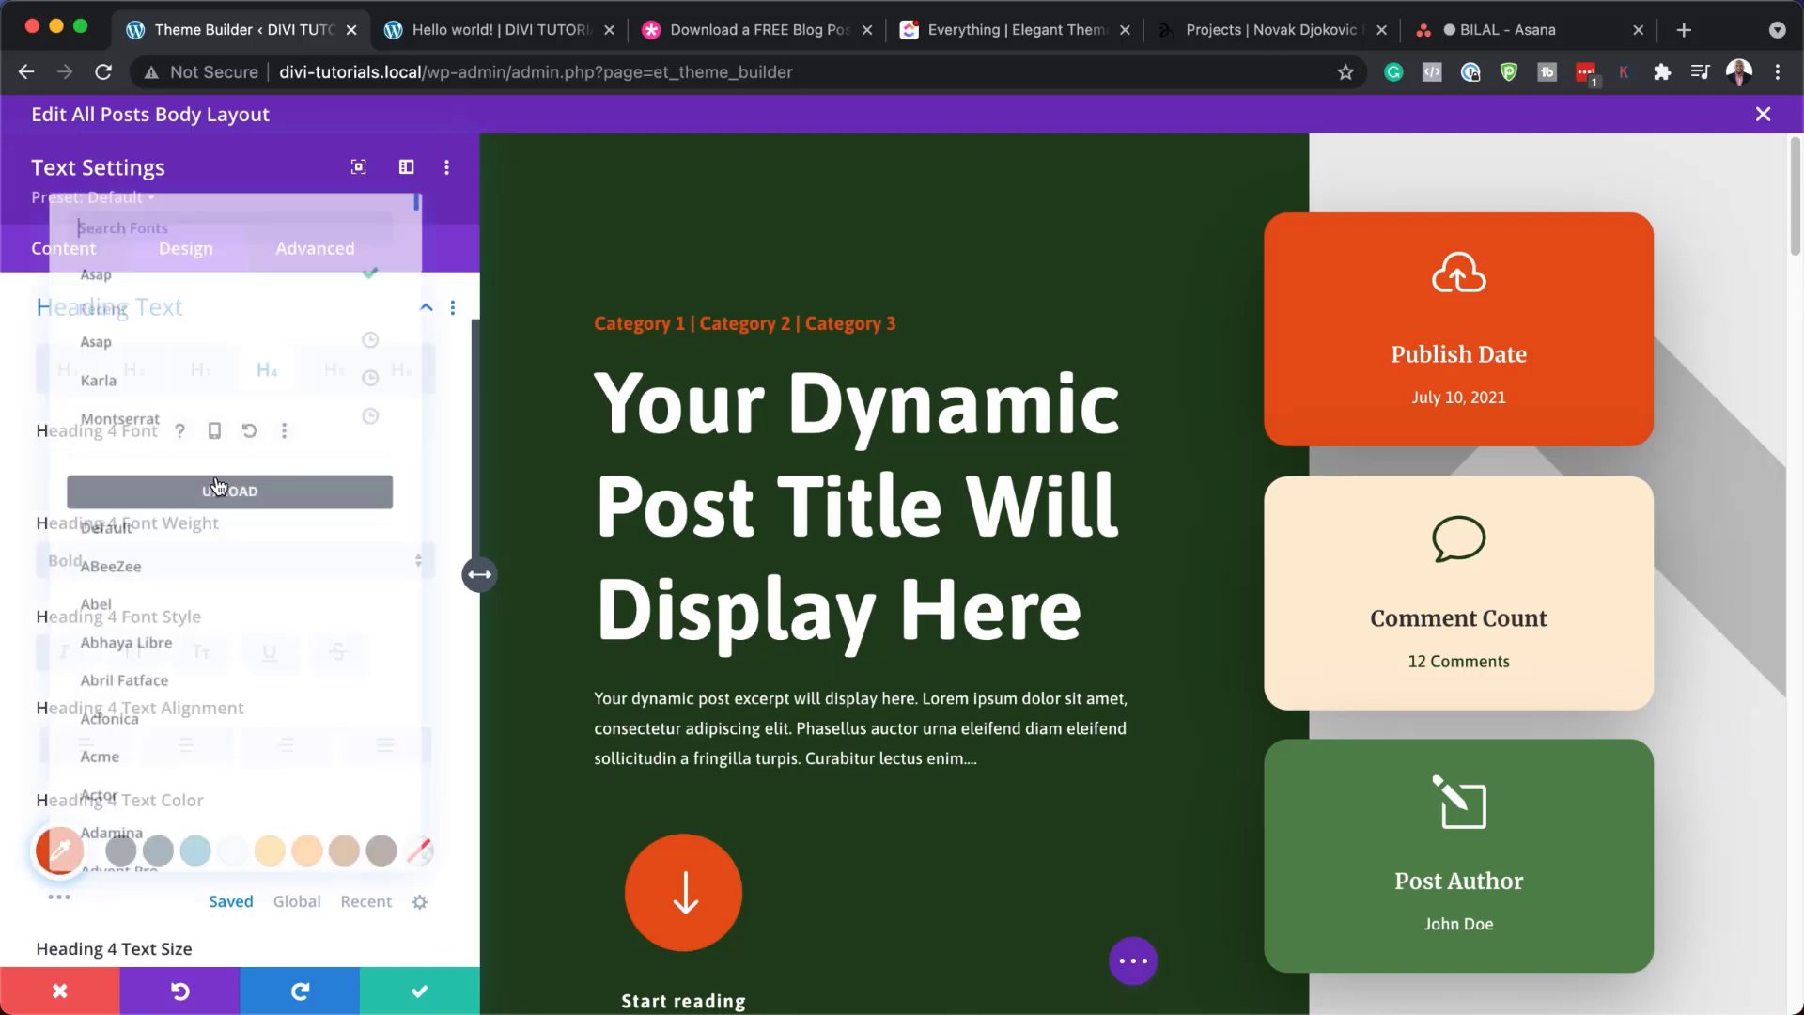
{"action": "left_click", "coordinate": [201, 411]}
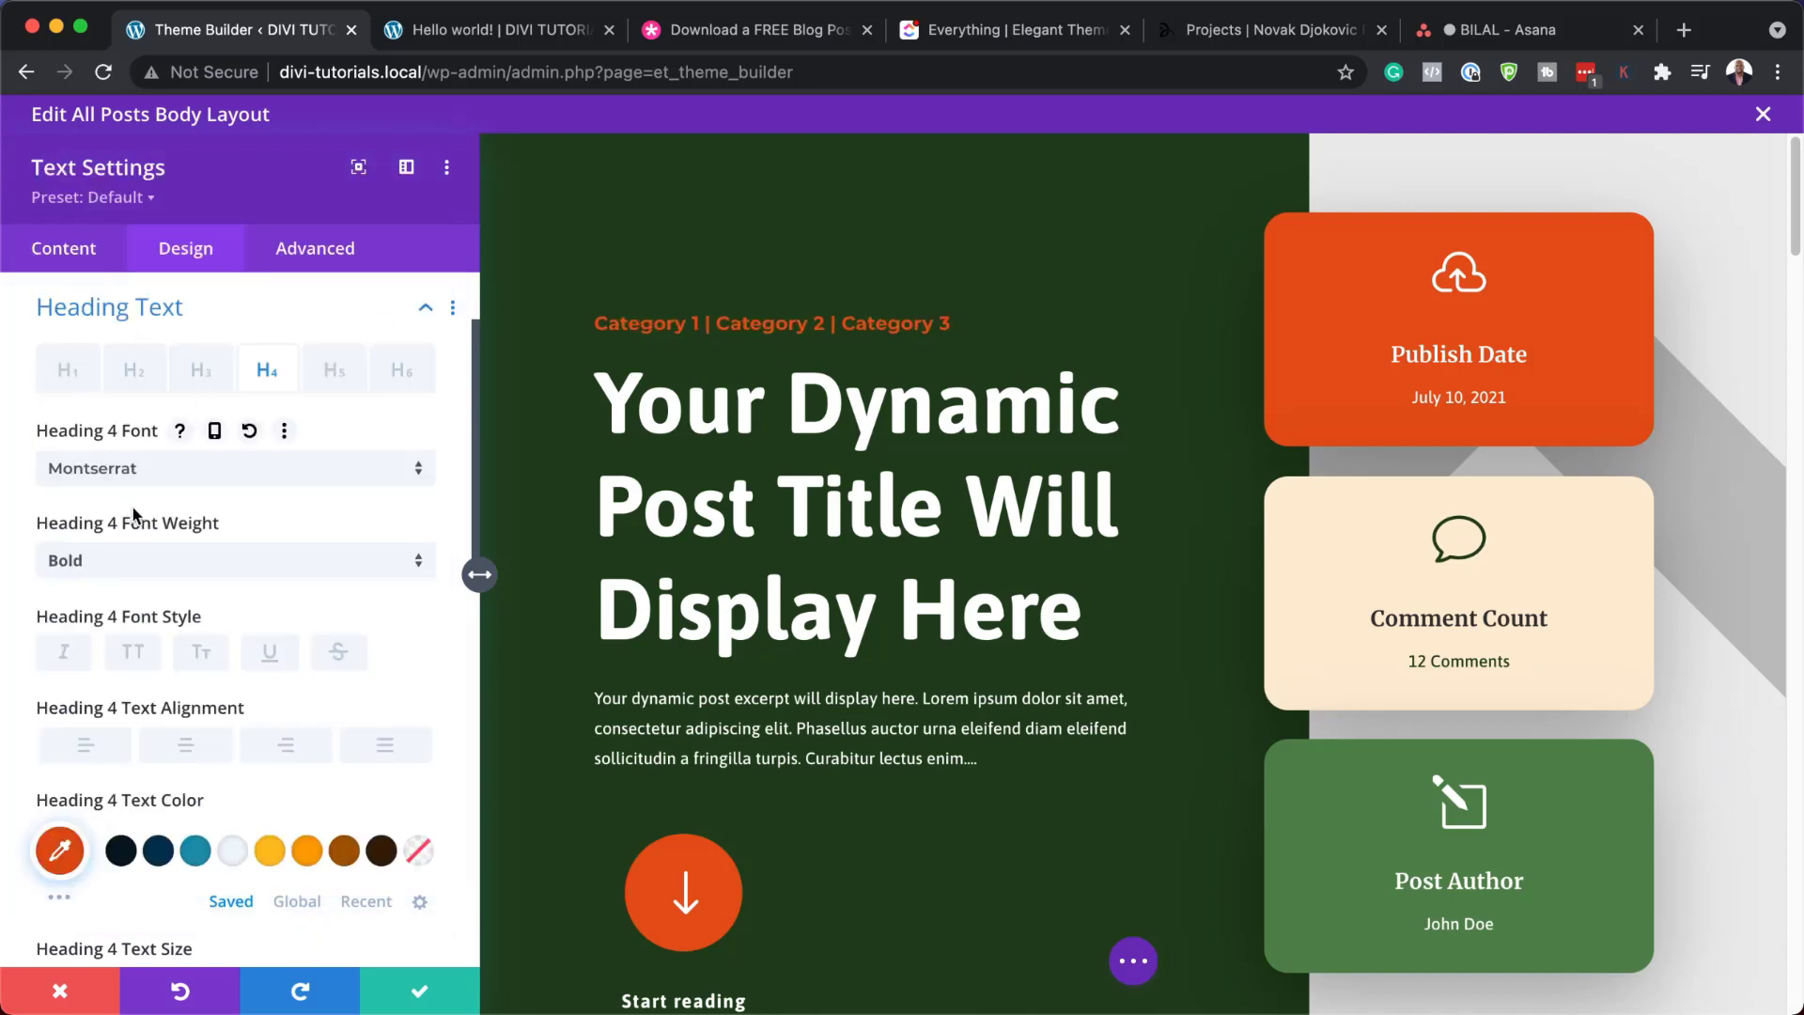
{"action": "left_click", "coordinate": [190, 477]}
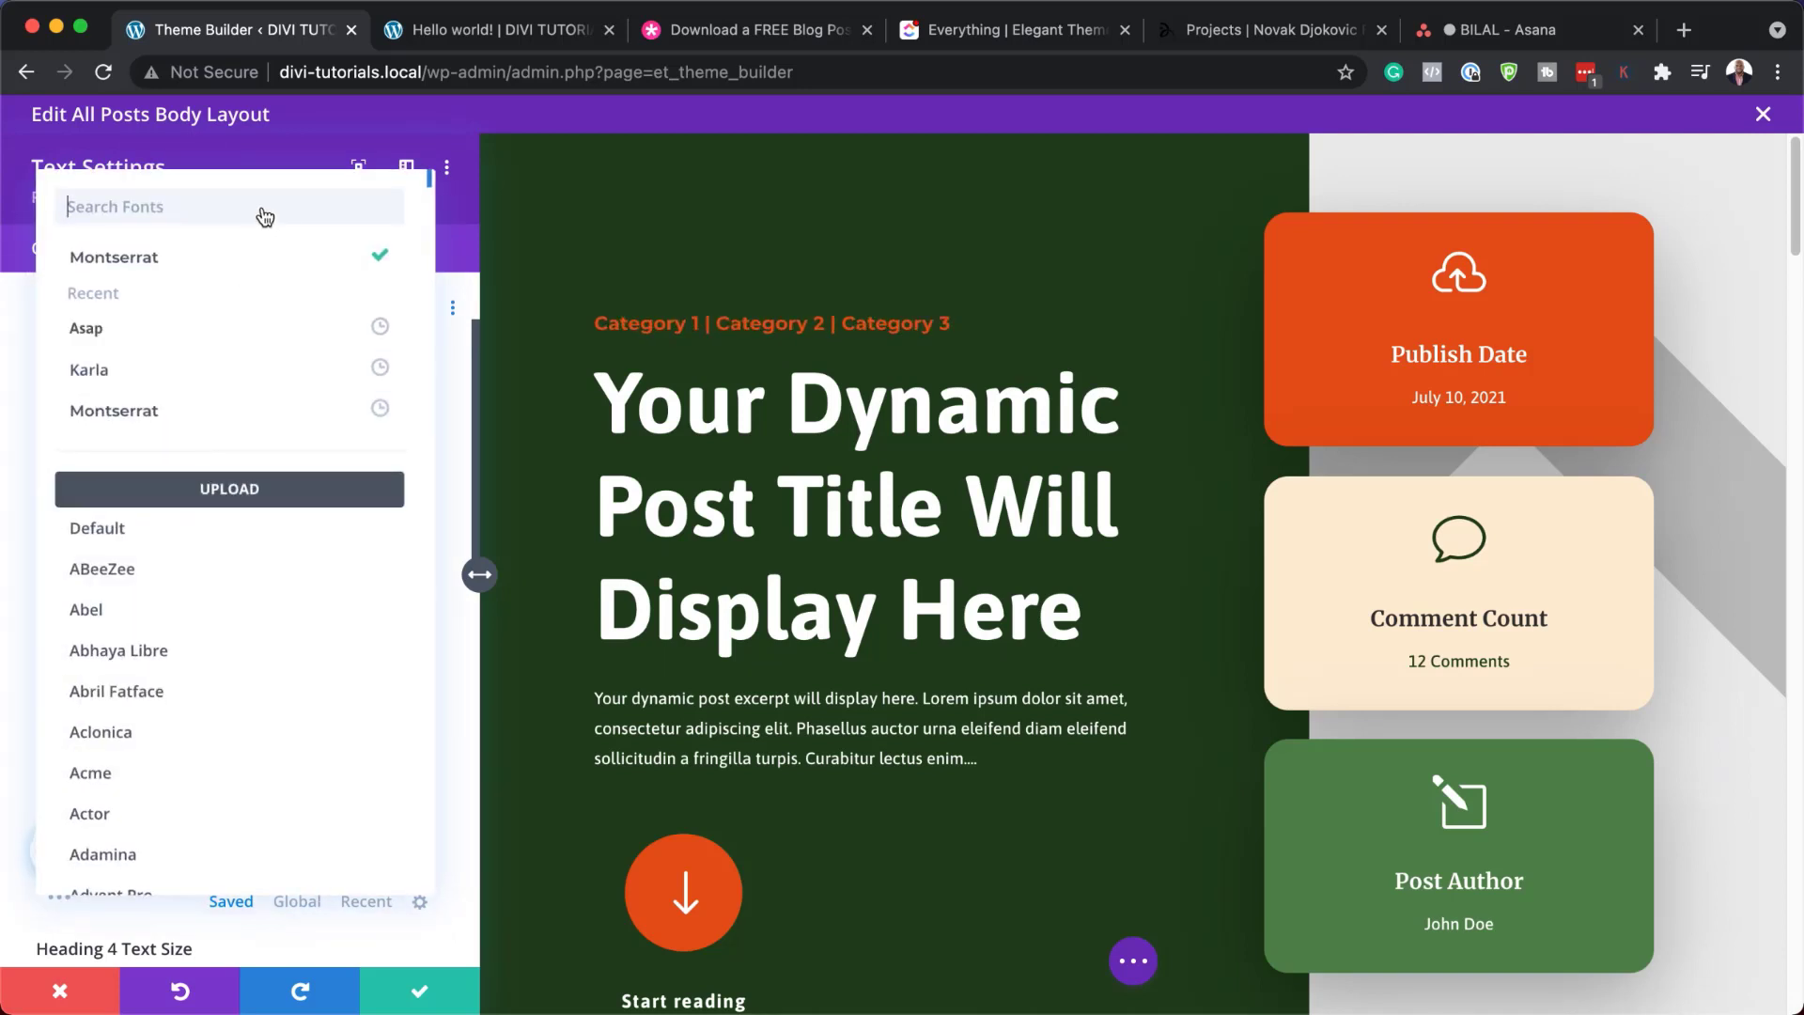
{"action": "type", "text": "popp"}
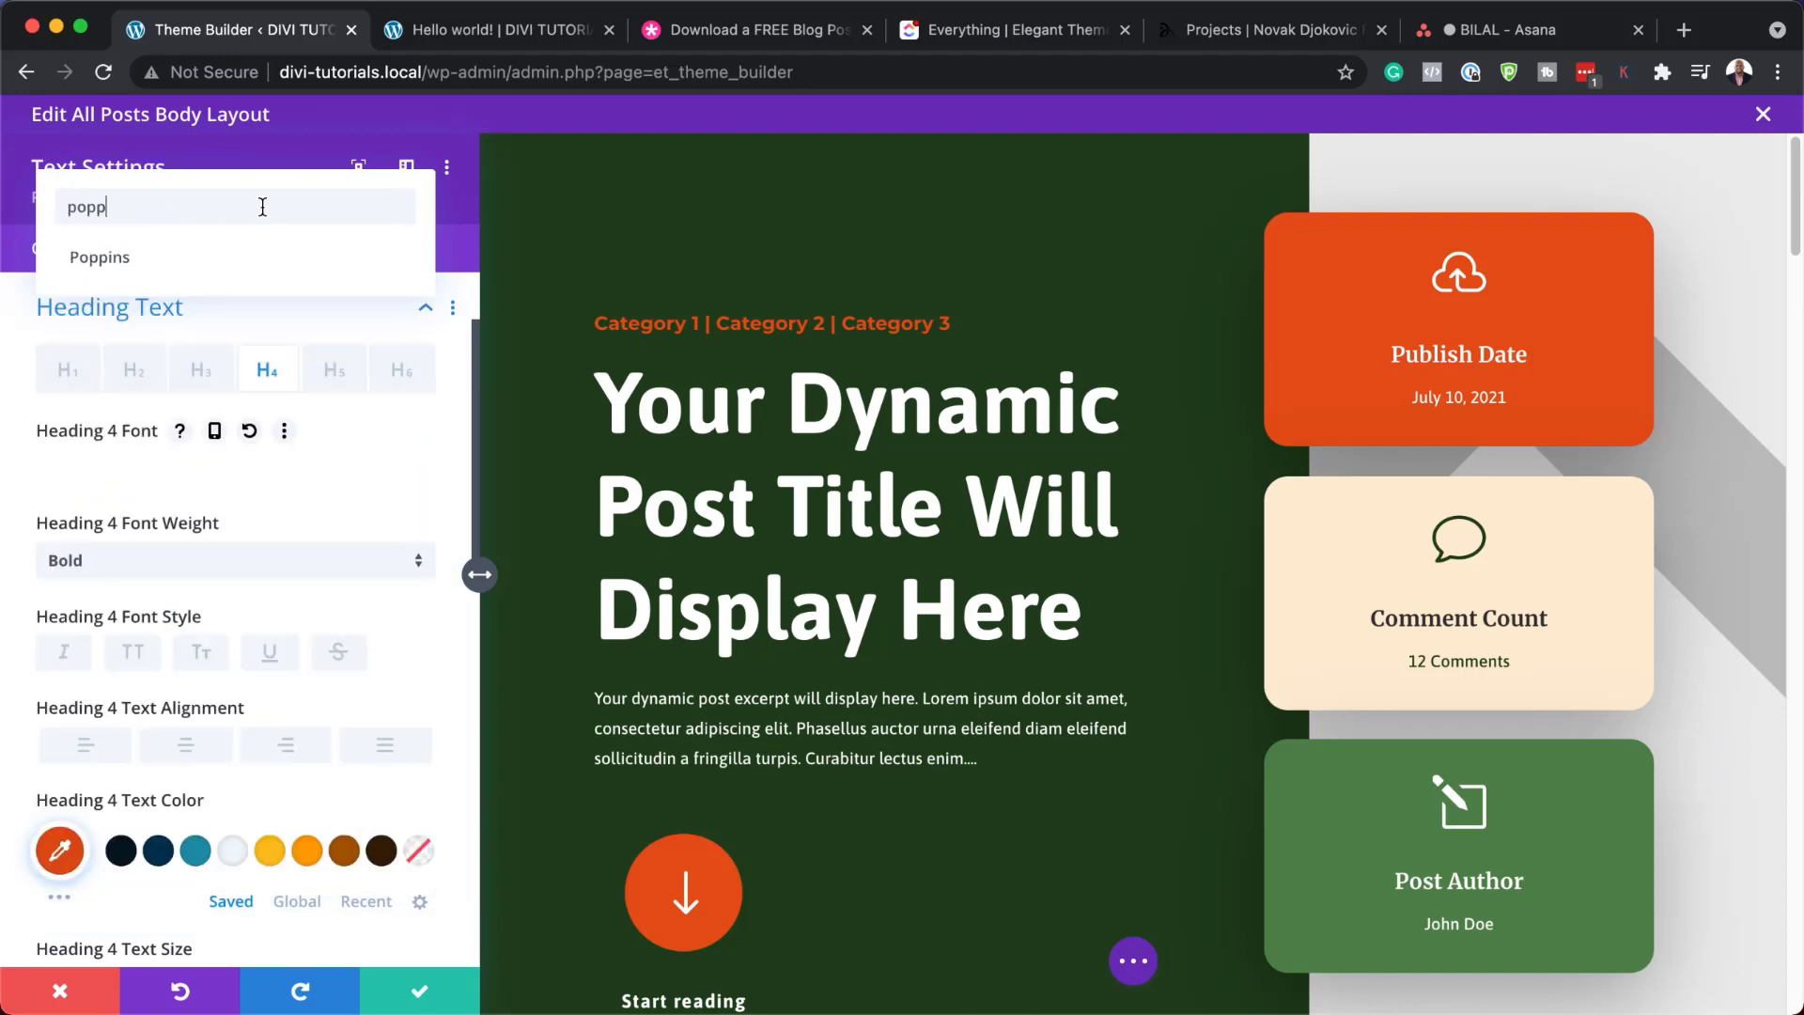
{"action": "left_click", "coordinate": [189, 259]}
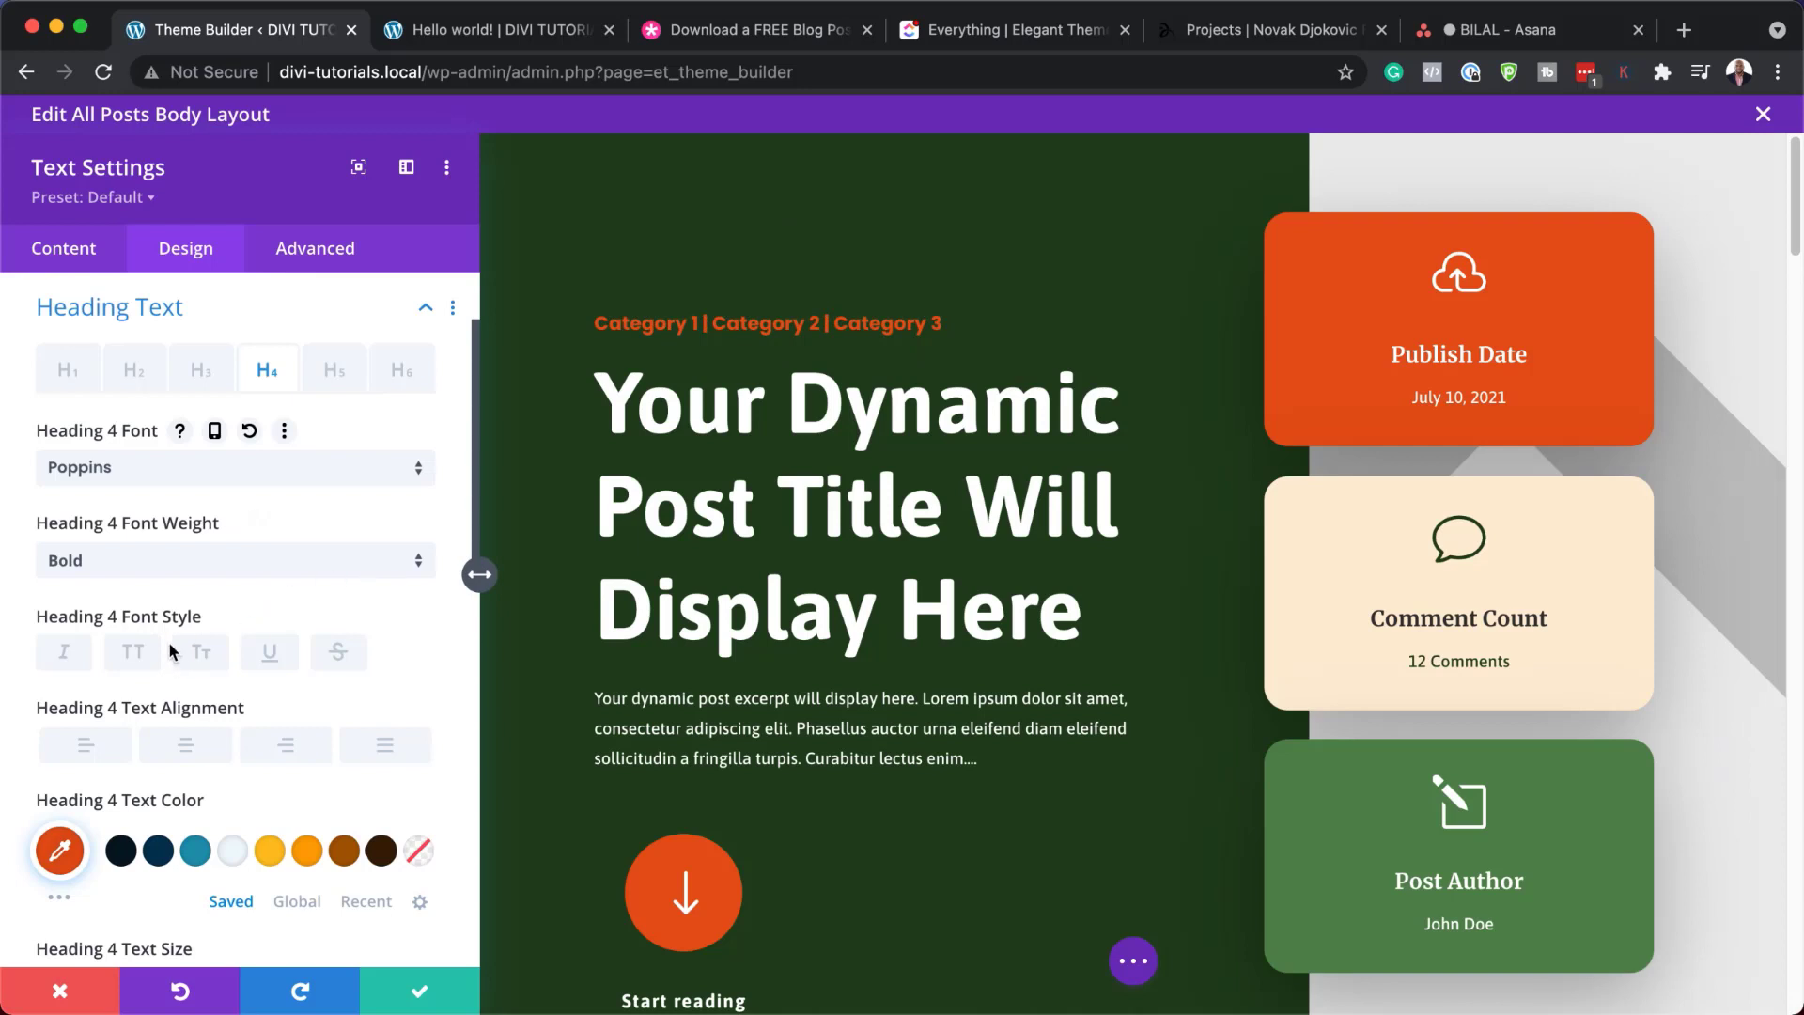
Trial an orange colour, Semi Bold weight and new size for Heading 4, then discard
{"action": "left_click", "coordinate": [234, 855]}
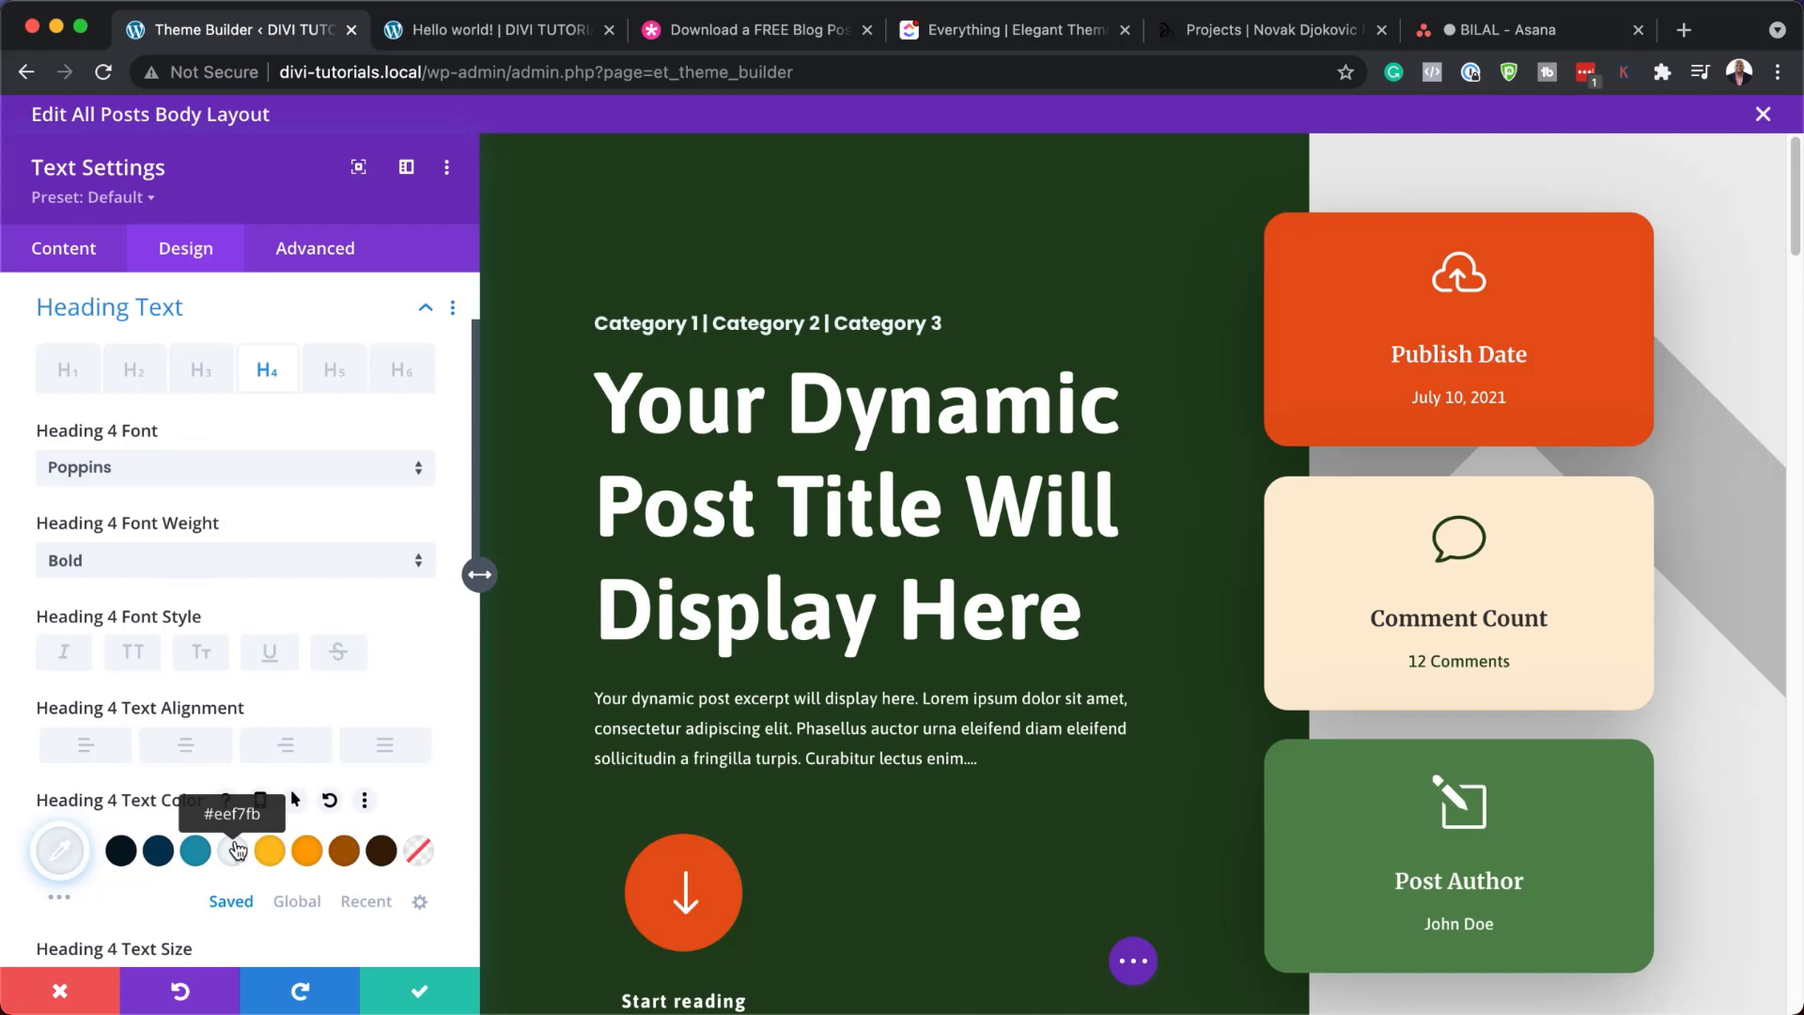
{"action": "left_click", "coordinate": [276, 852]}
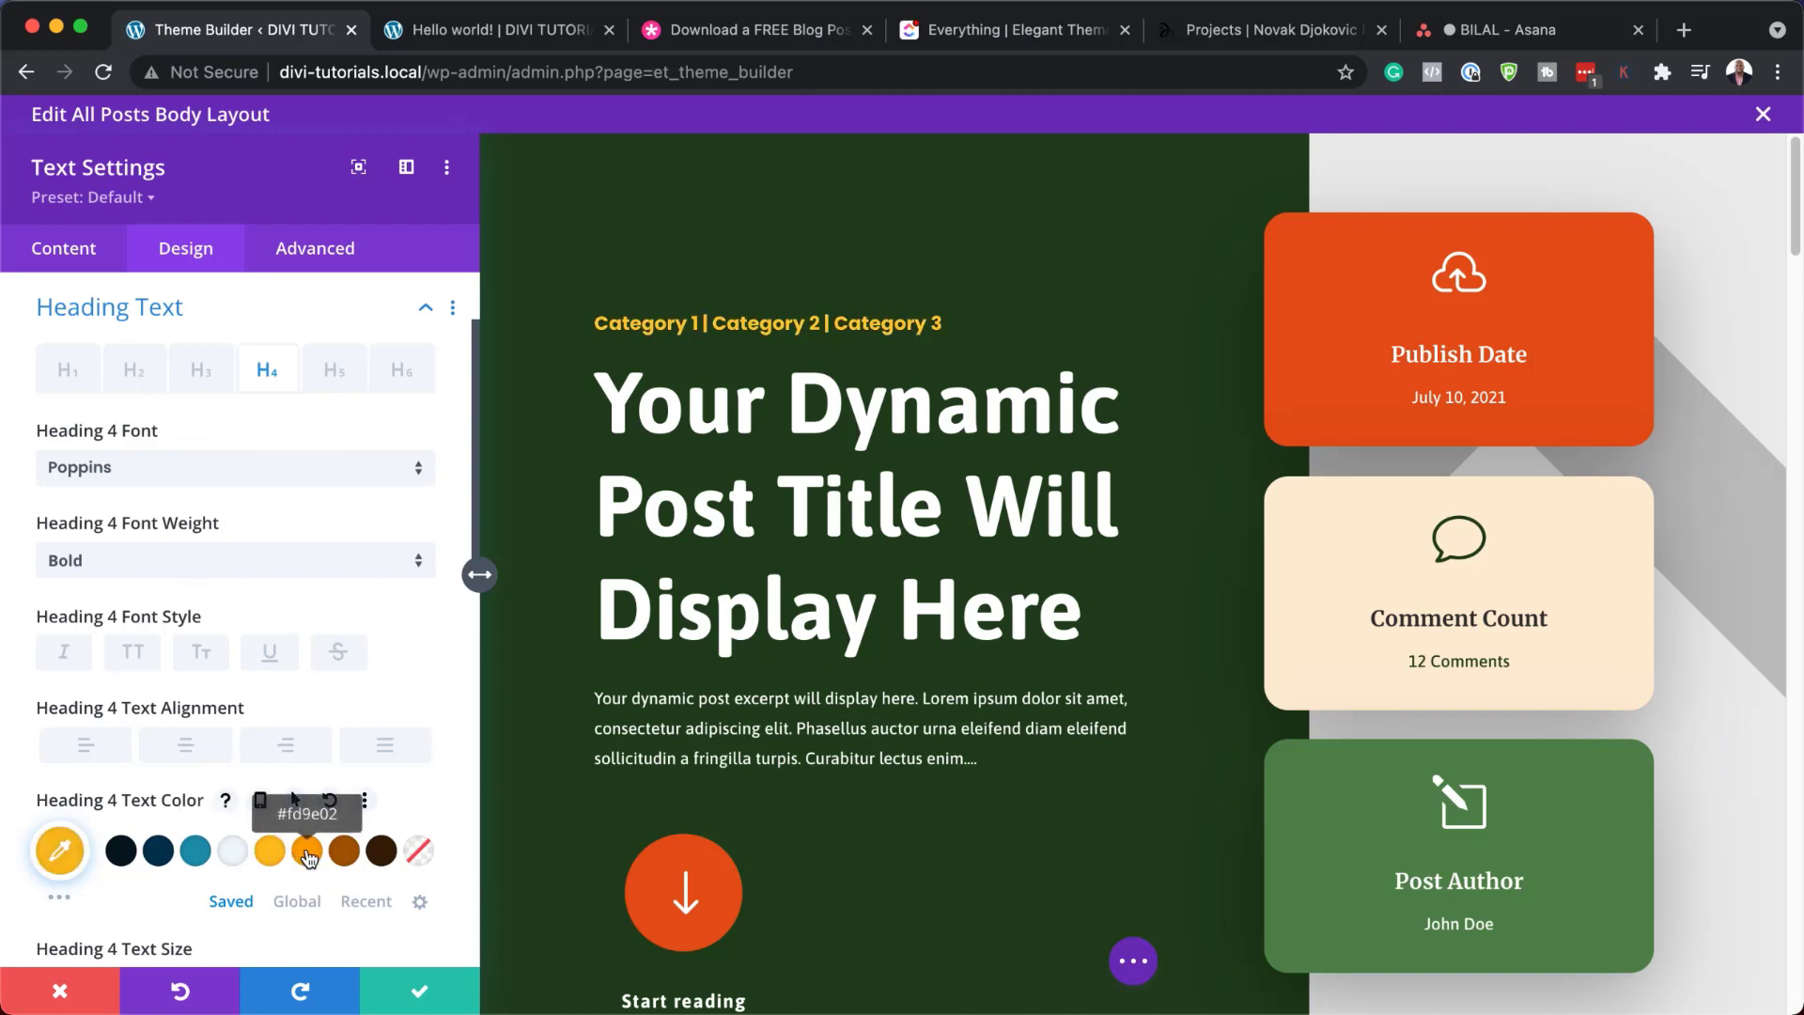
{"action": "left_click", "coordinate": [308, 857]}
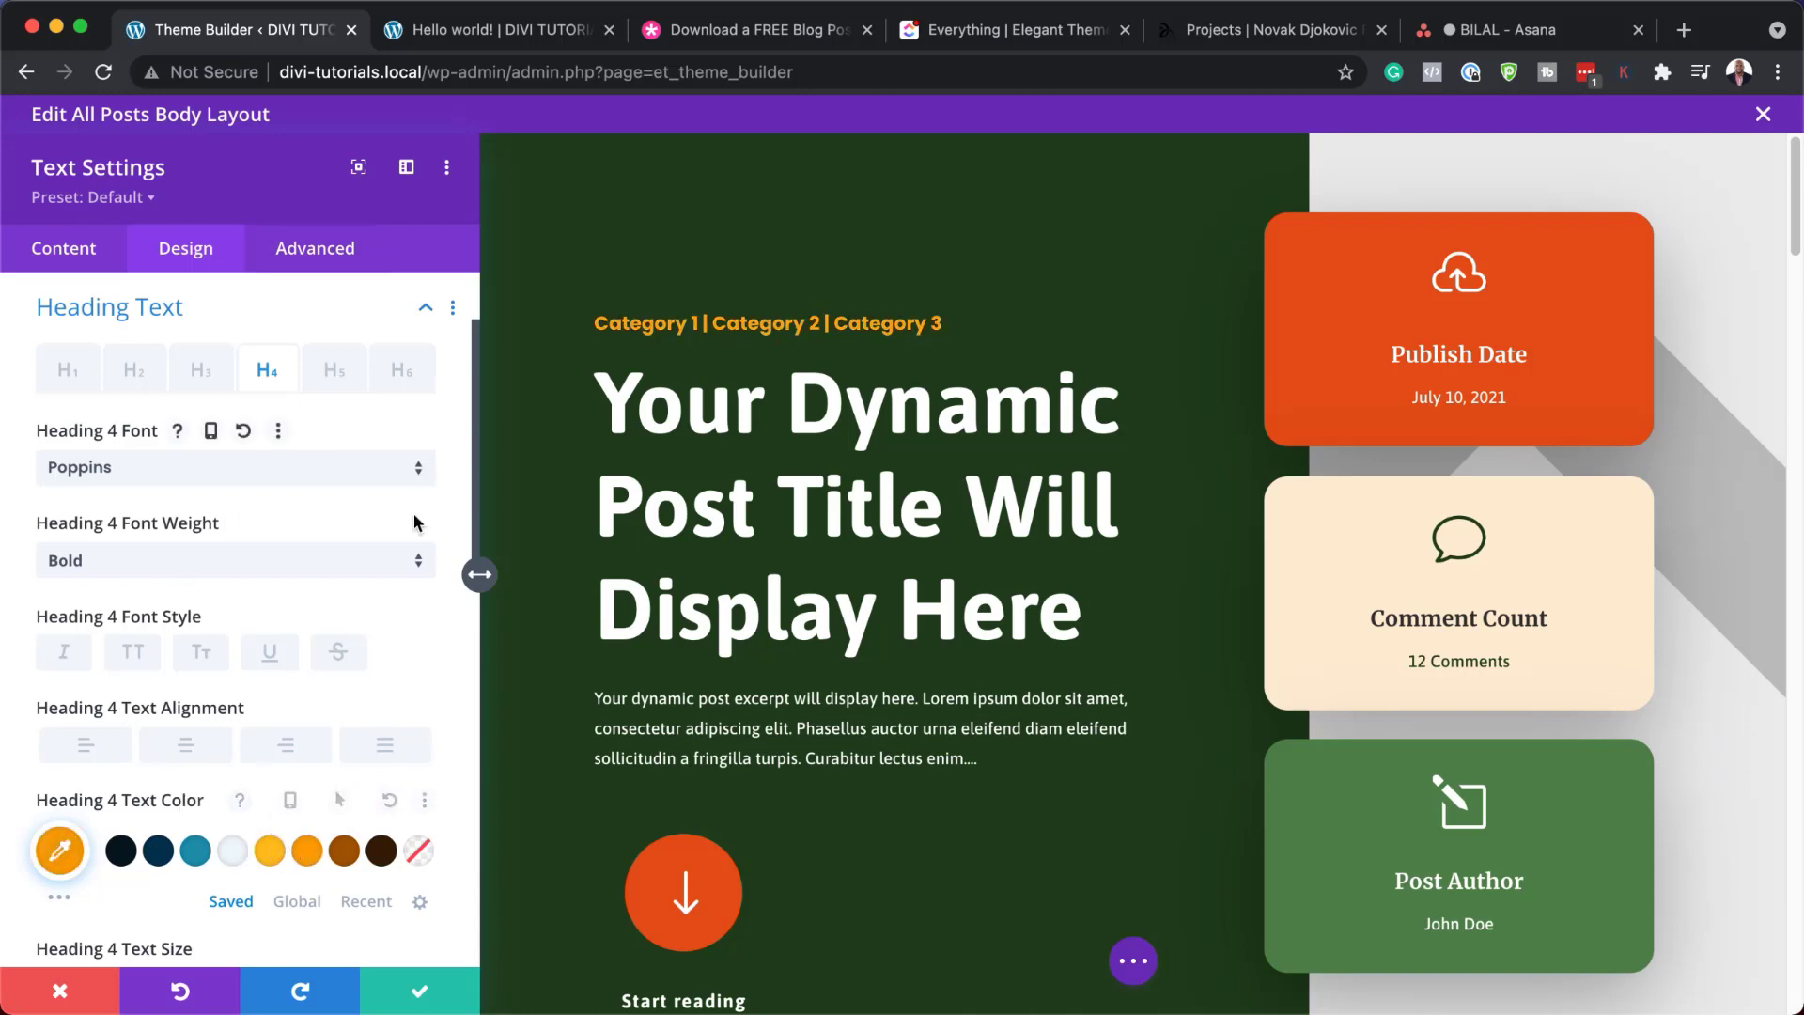
{"action": "left_click", "coordinate": [165, 566]}
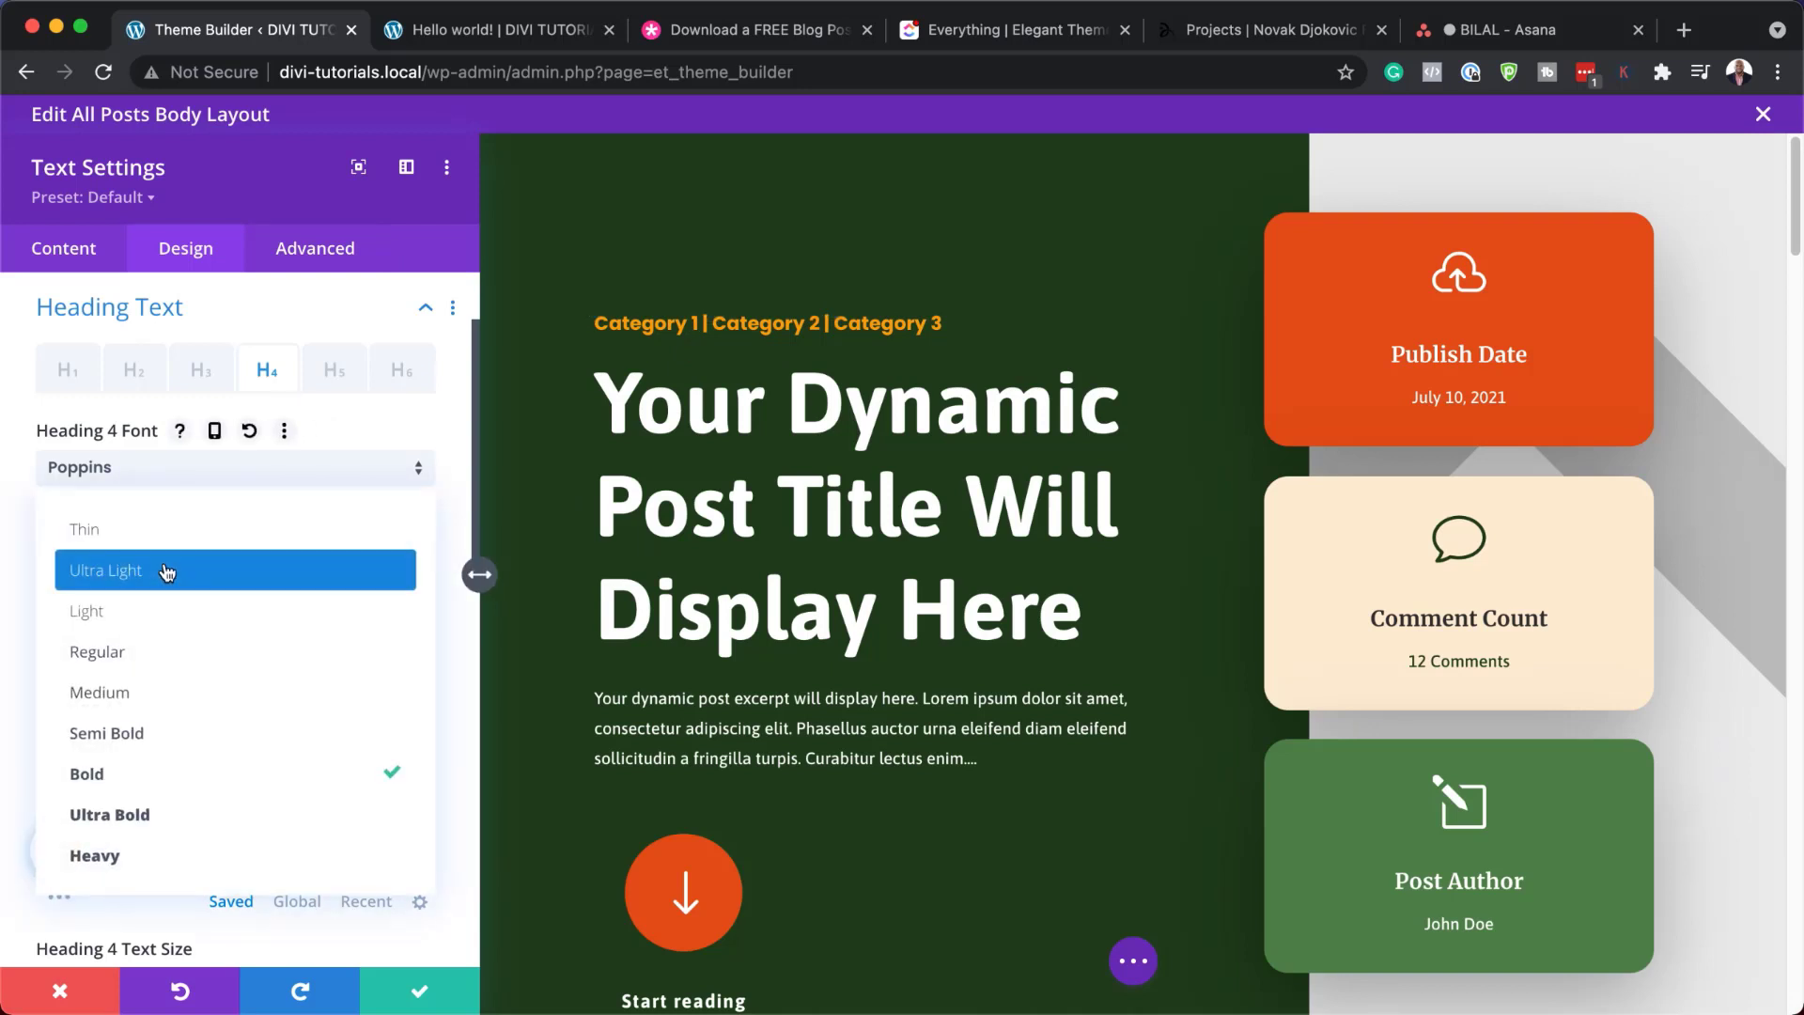
{"action": "left_click", "coordinate": [159, 735]}
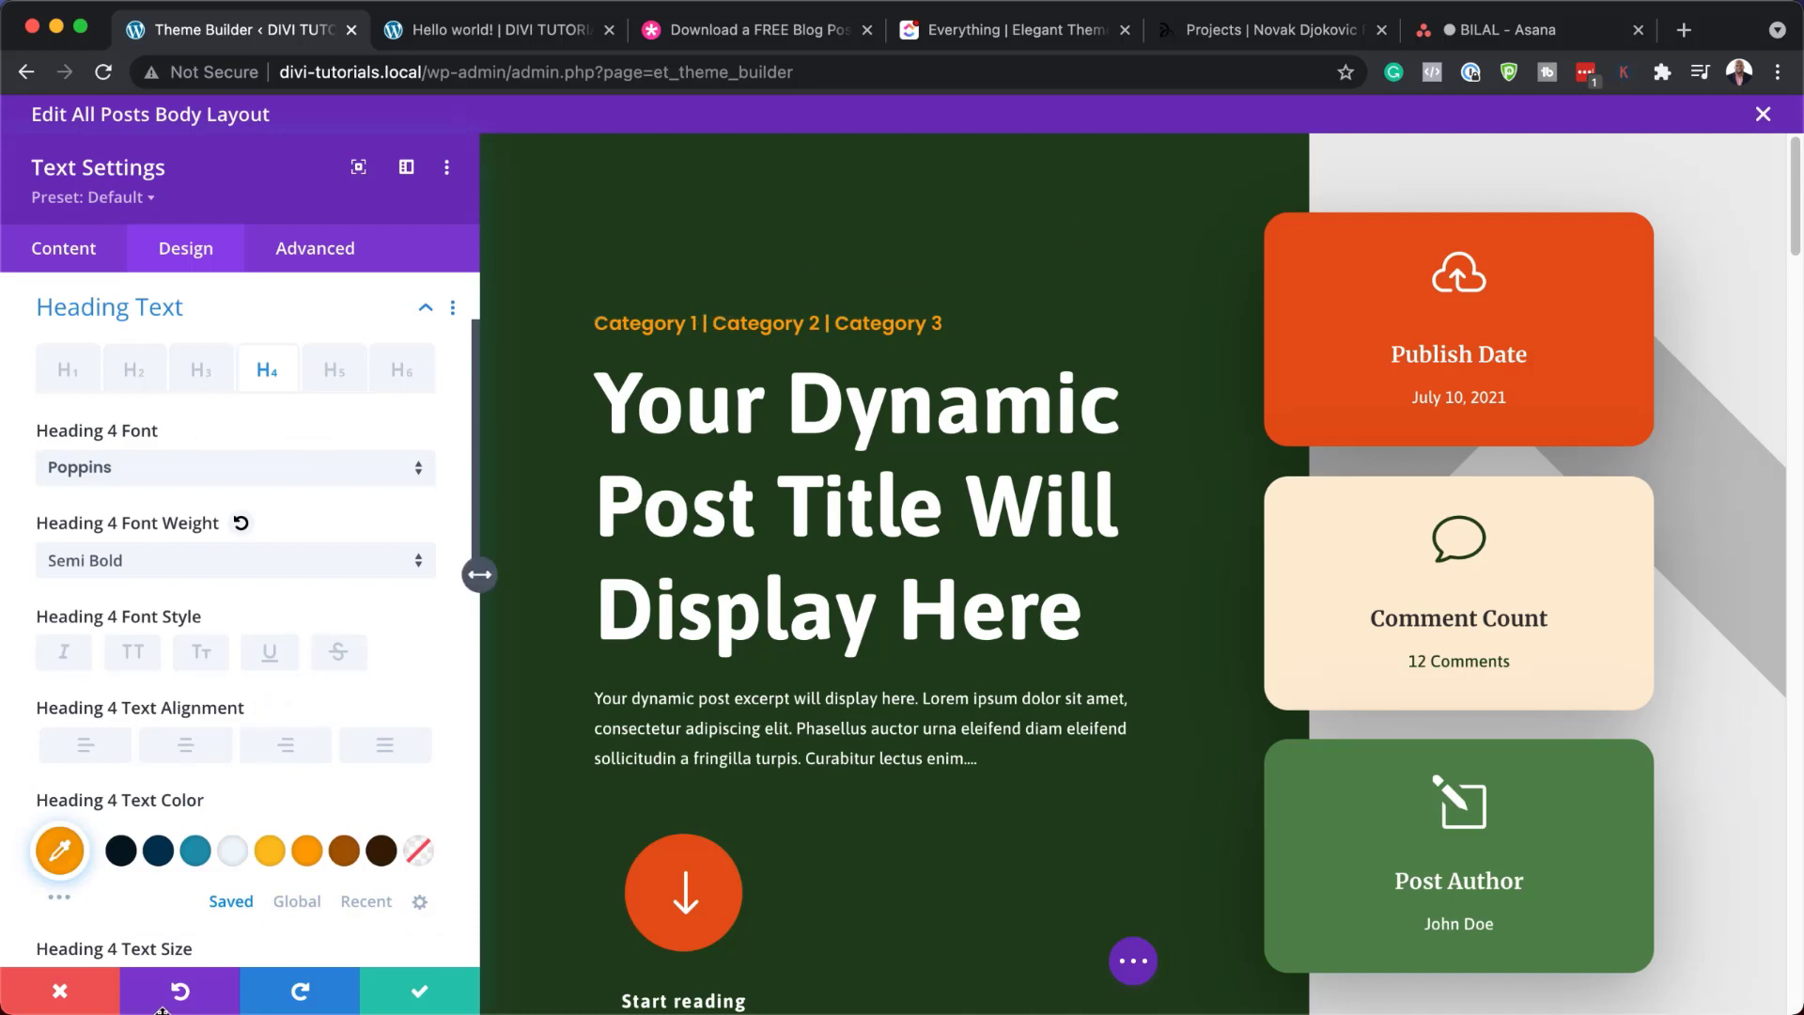
{"action": "scroll", "coordinate": [399, 628], "scroll_direction": "down", "scroll_amount": 5}
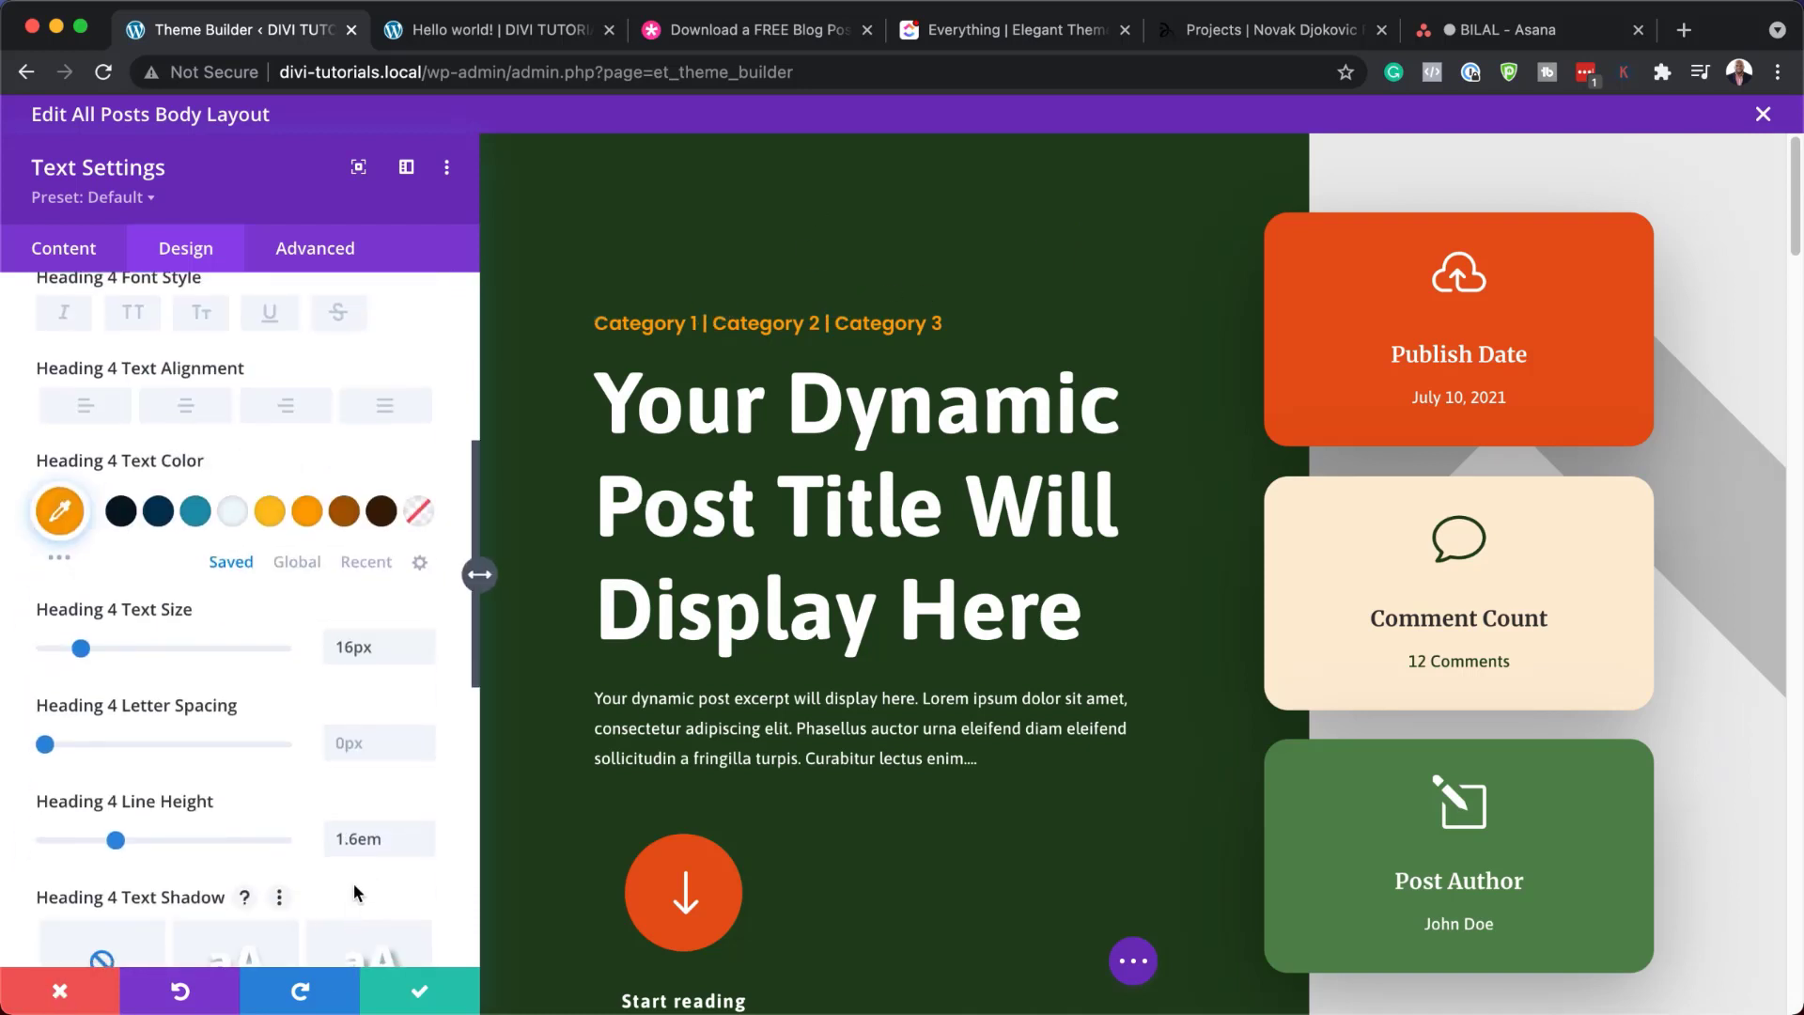
{"action": "mouse_move", "coordinate": [81, 649]}
{"action": "left_mouse_down"}
{"action": "mouse_move", "coordinate": [98, 650]}
{"action": "mouse_move", "coordinate": [74, 656]}
{"action": "left_mouse_up"}
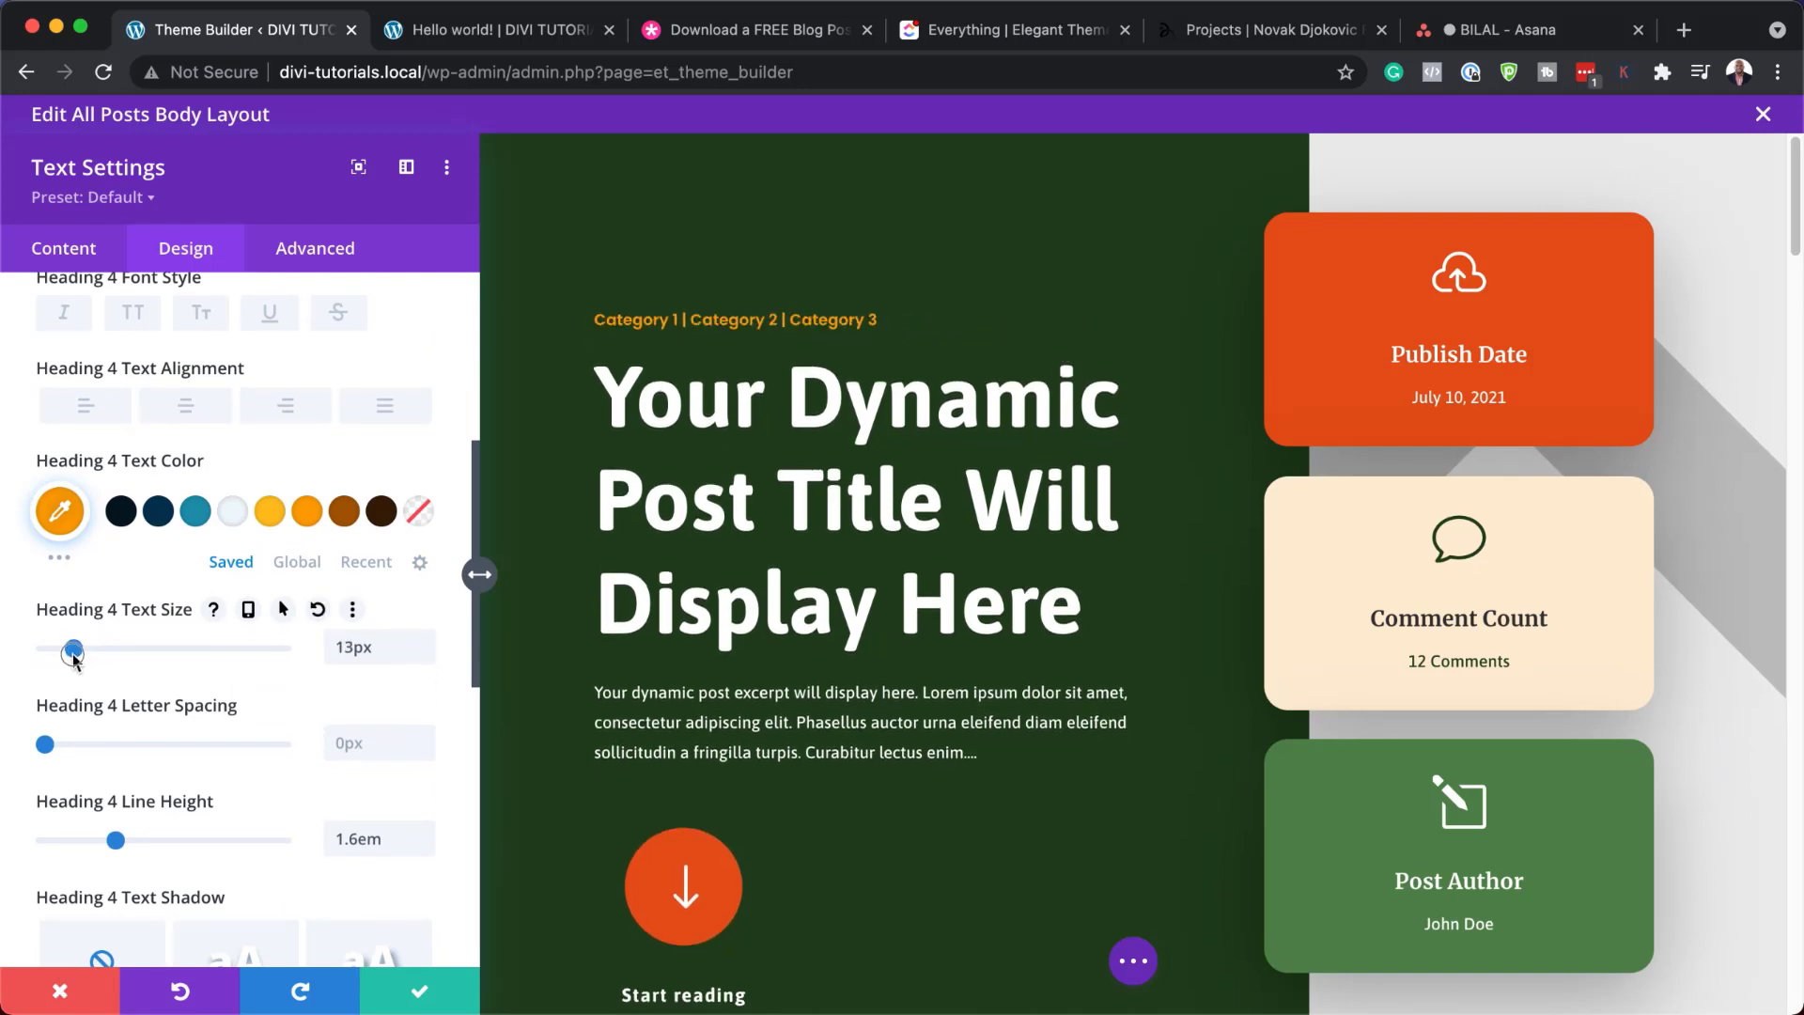
{"action": "left_click", "coordinate": [83, 1000]}
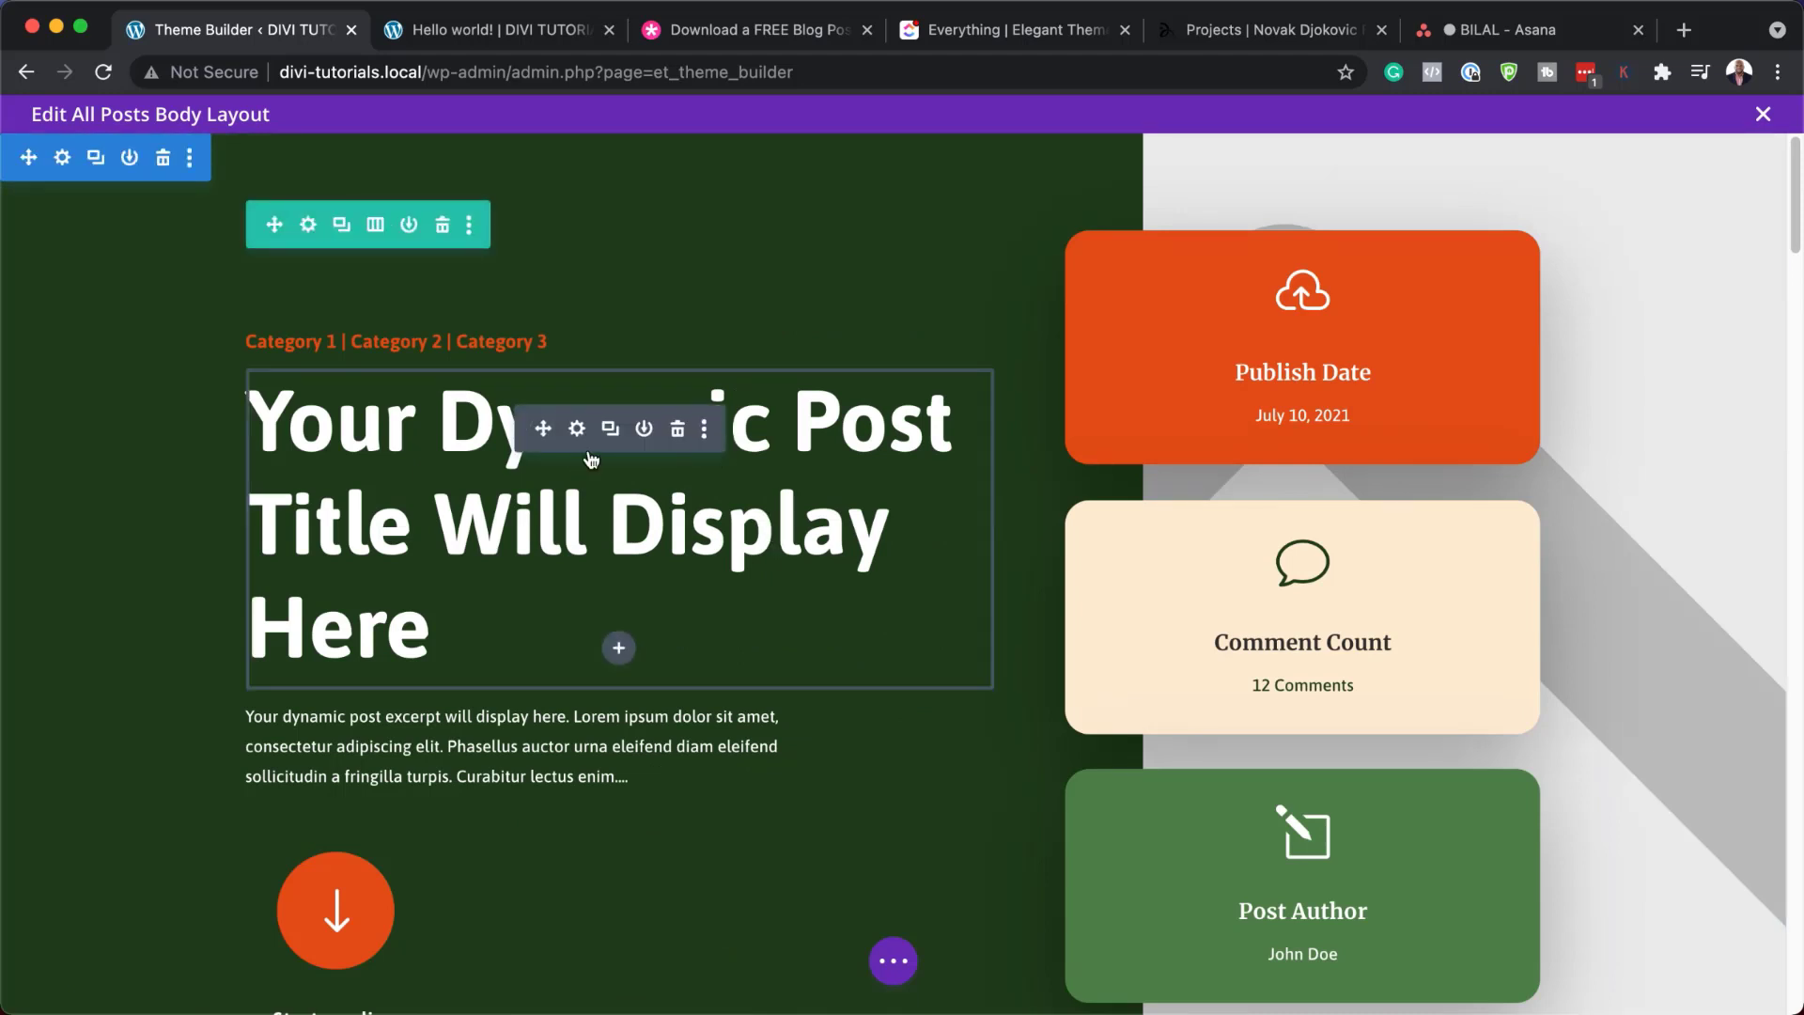
{"action": "left_click", "coordinate": [574, 435]}
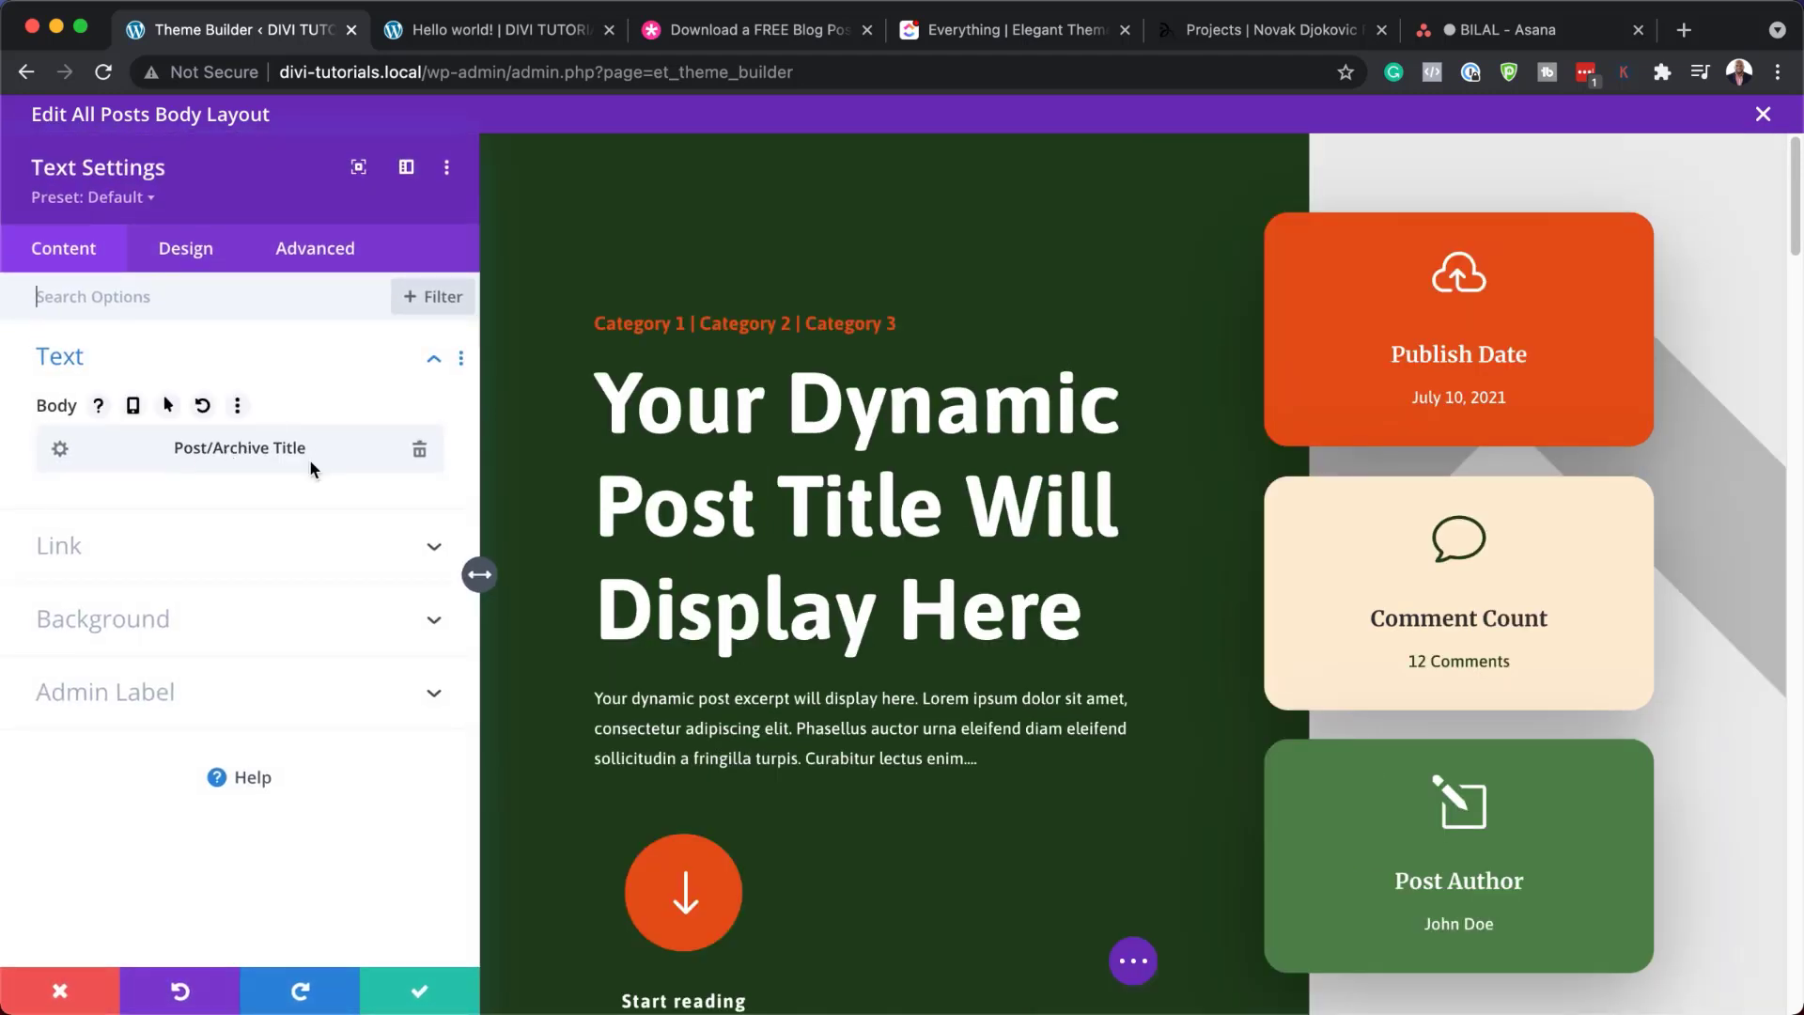
{"action": "left_click", "coordinate": [60, 448]}
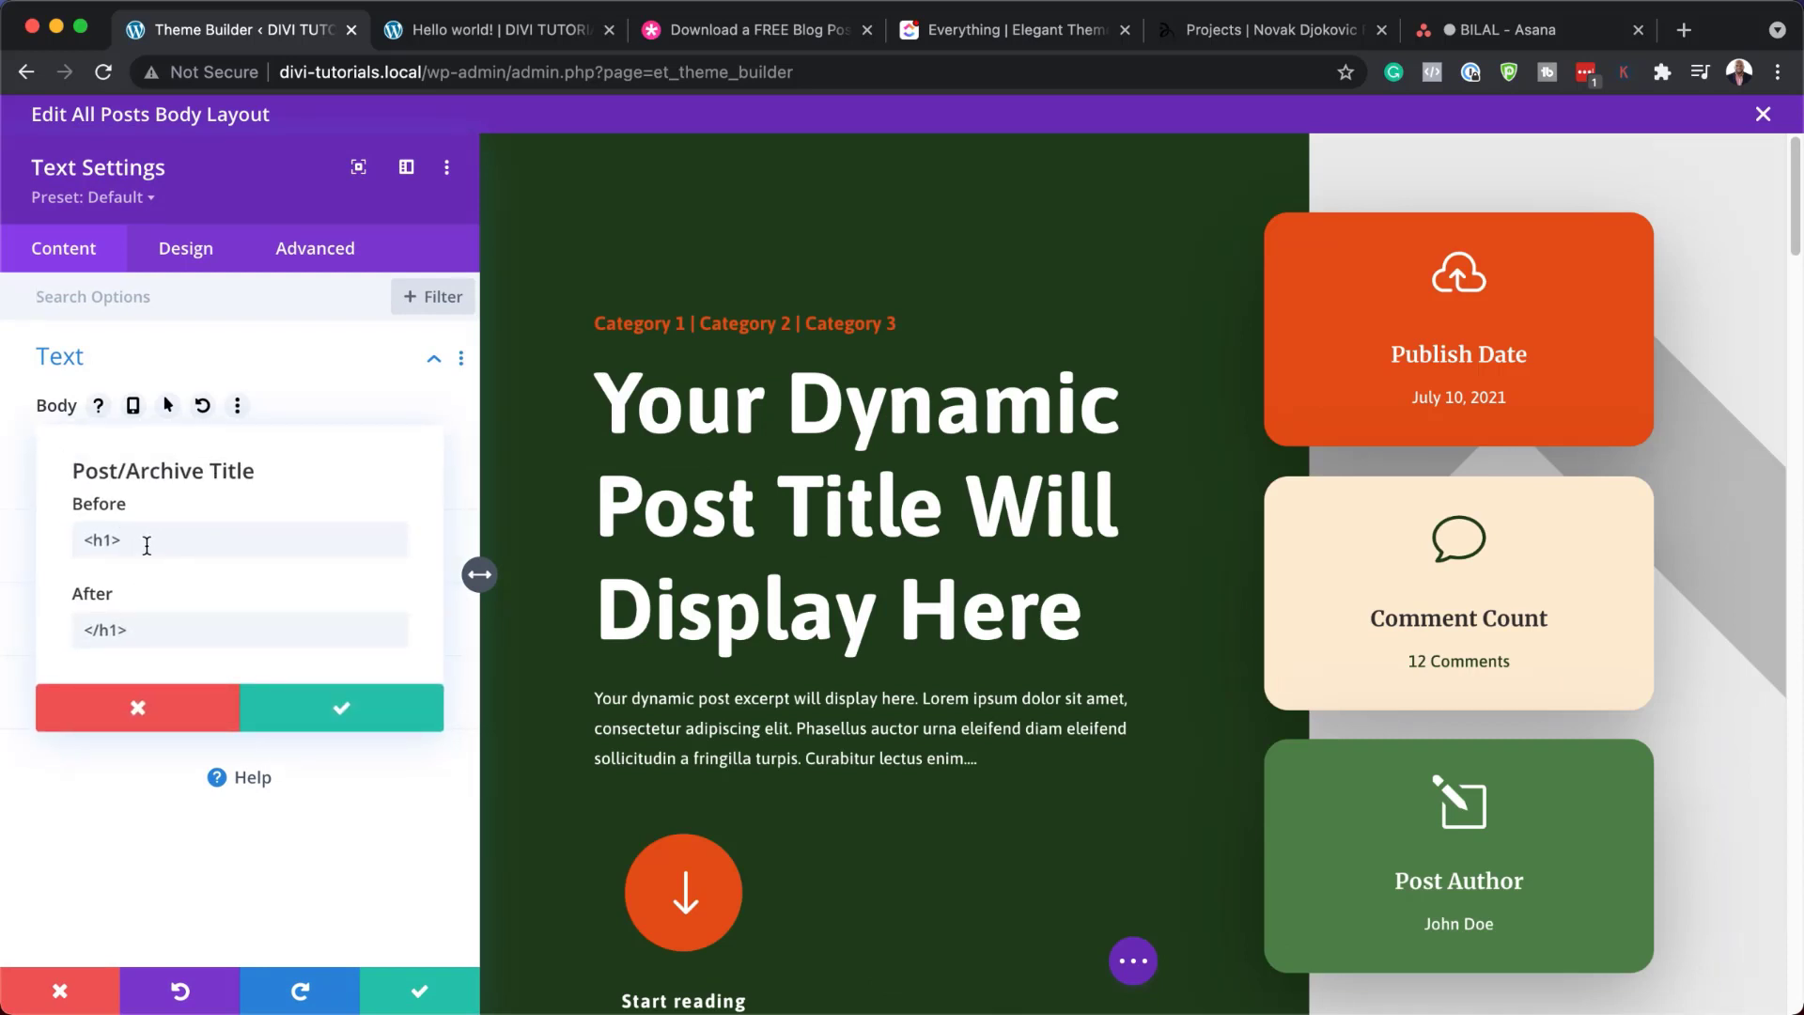
{"action": "left_click", "coordinate": [162, 718]}
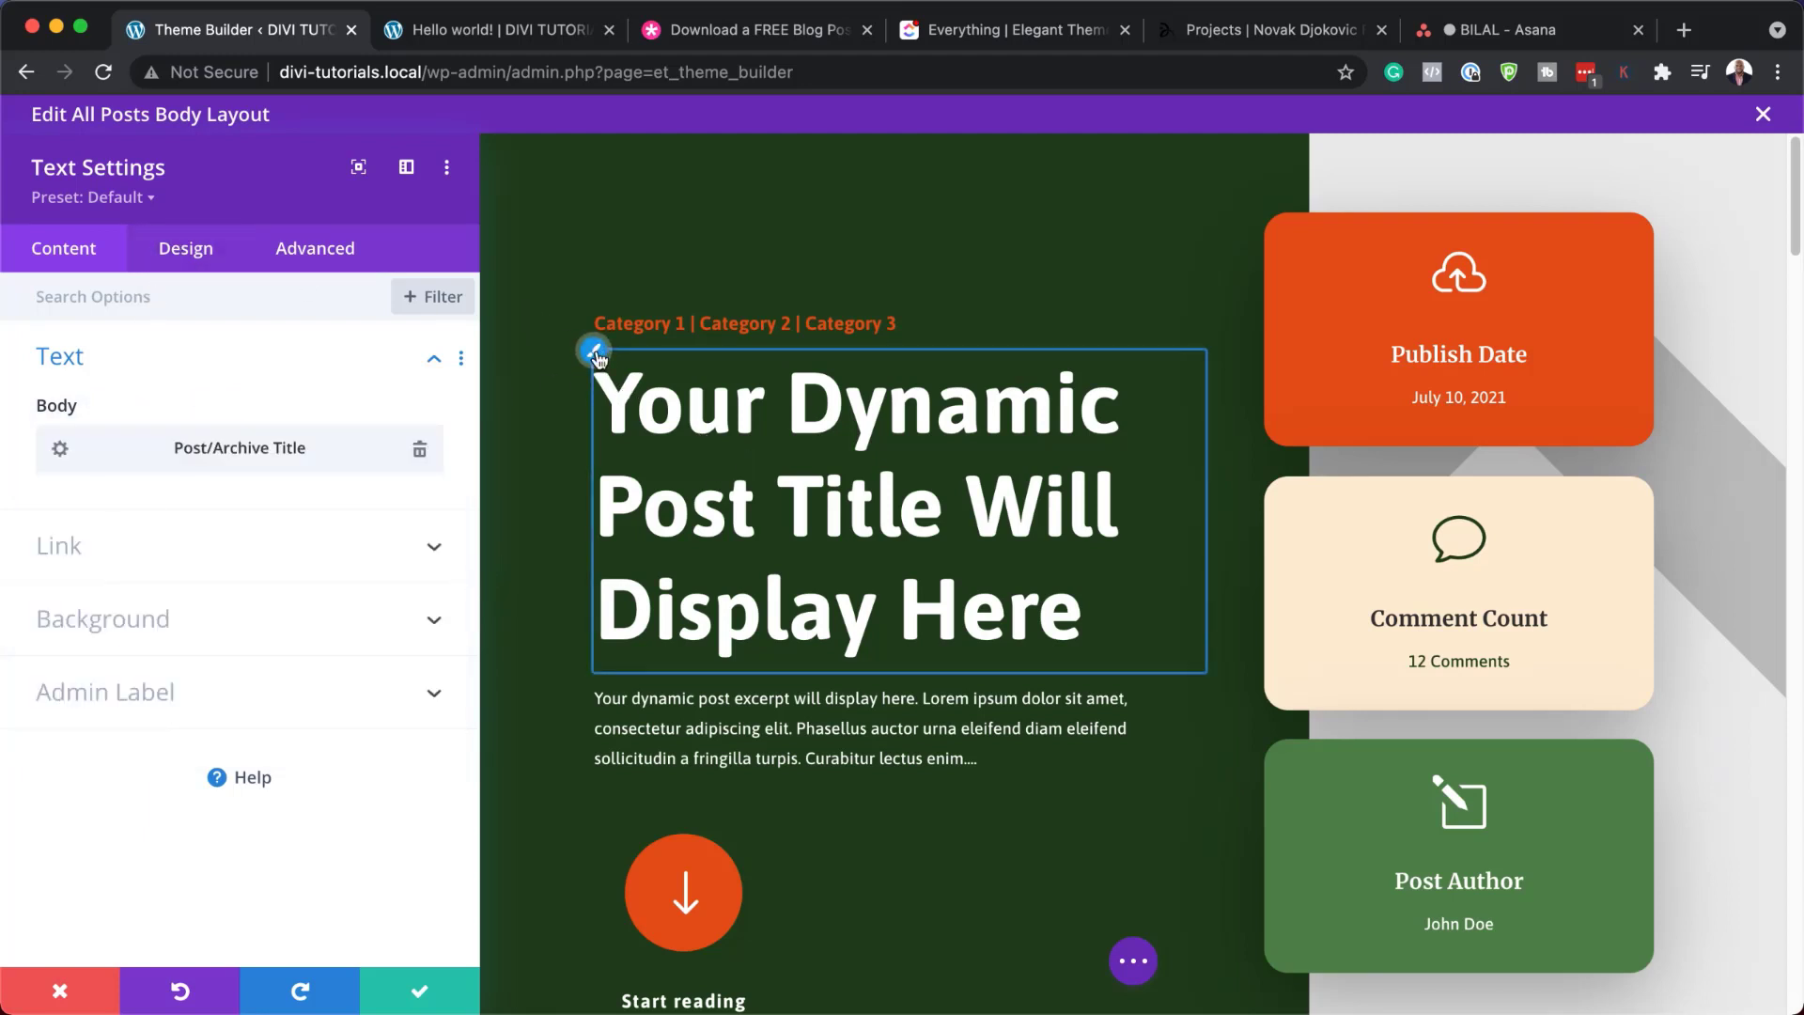
{"action": "left_click", "coordinate": [594, 354]}
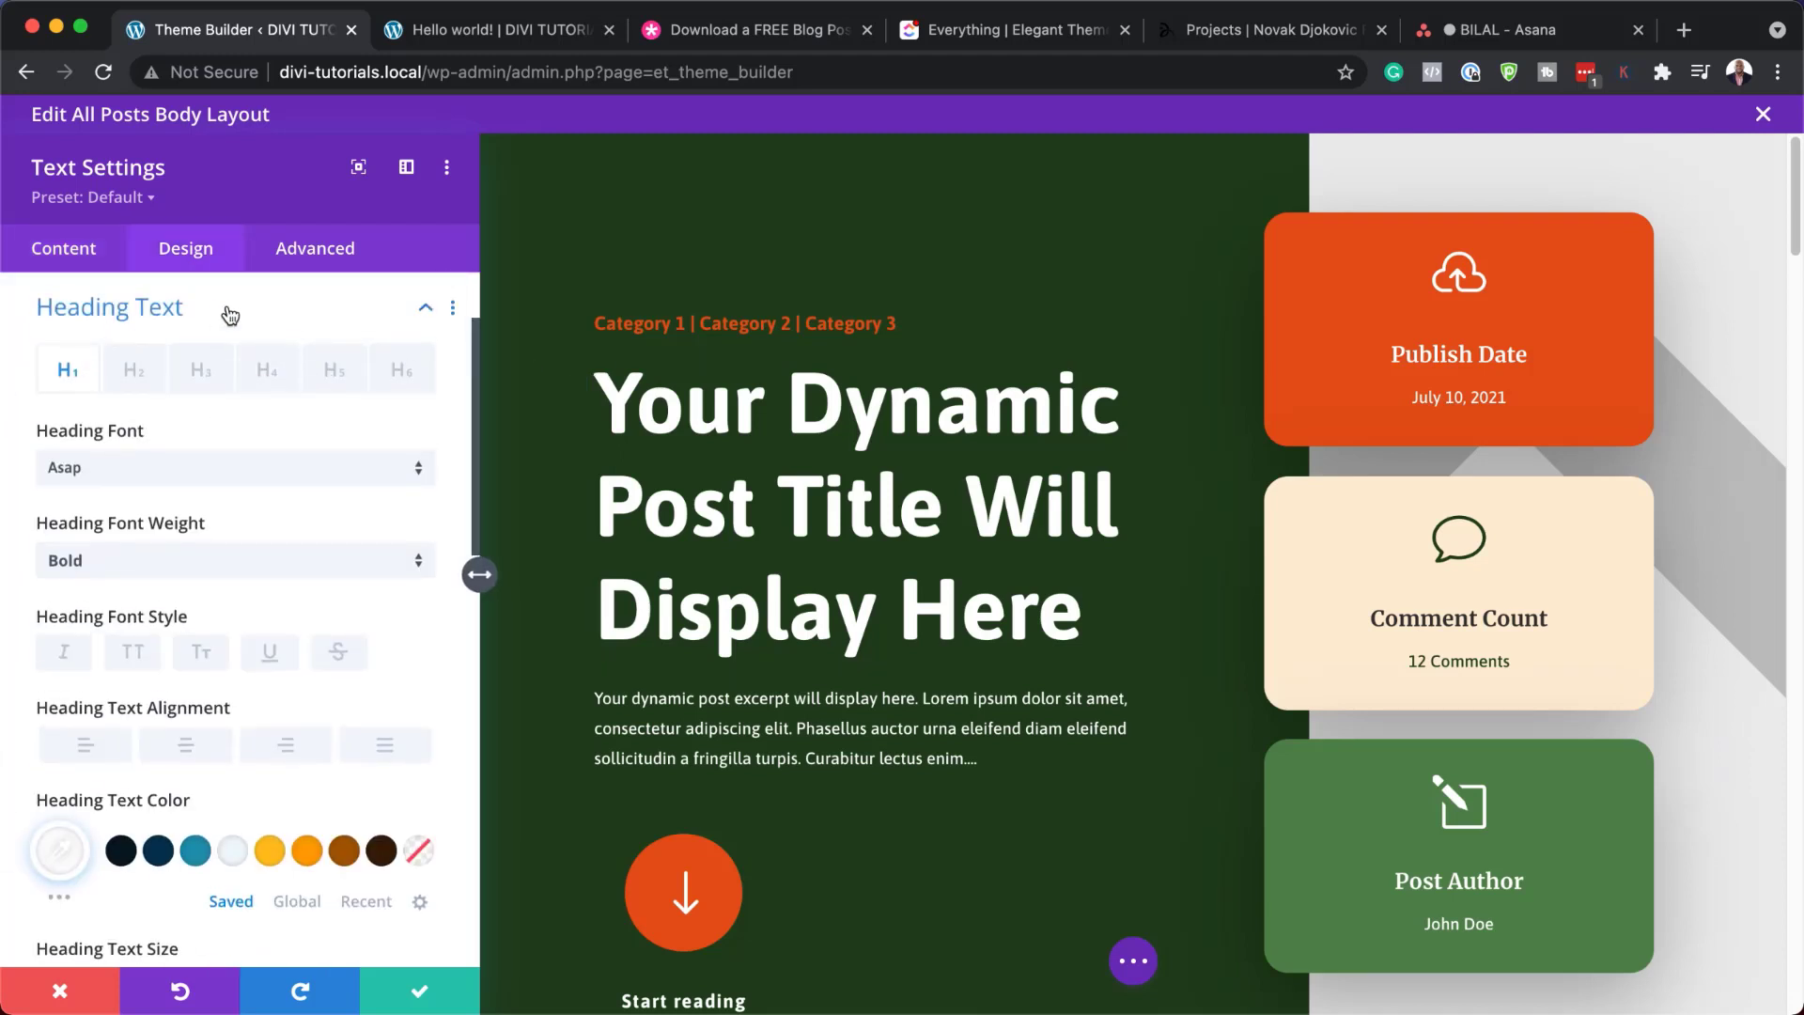
{"action": "left_click", "coordinate": [184, 468]}
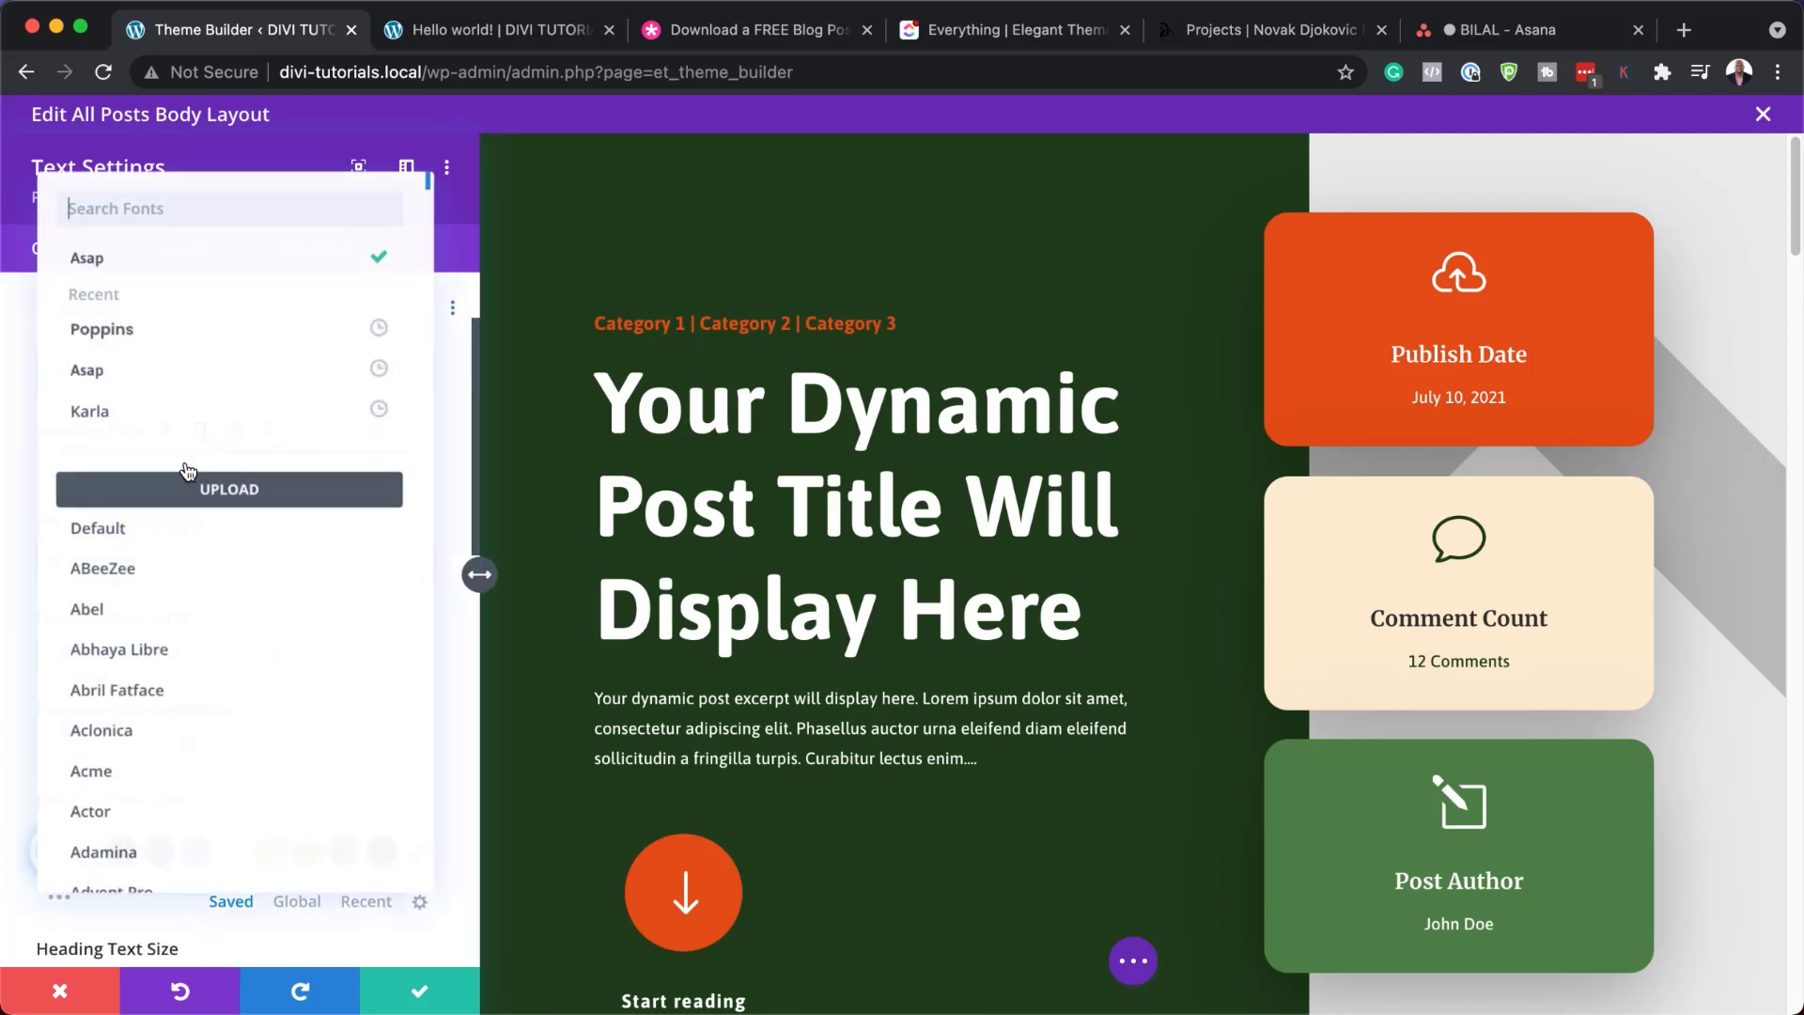
{"action": "left_click", "coordinate": [189, 343]}
{"action": "scroll", "coordinate": [353, 803], "scroll_direction": "down", "scroll_amount": 3}
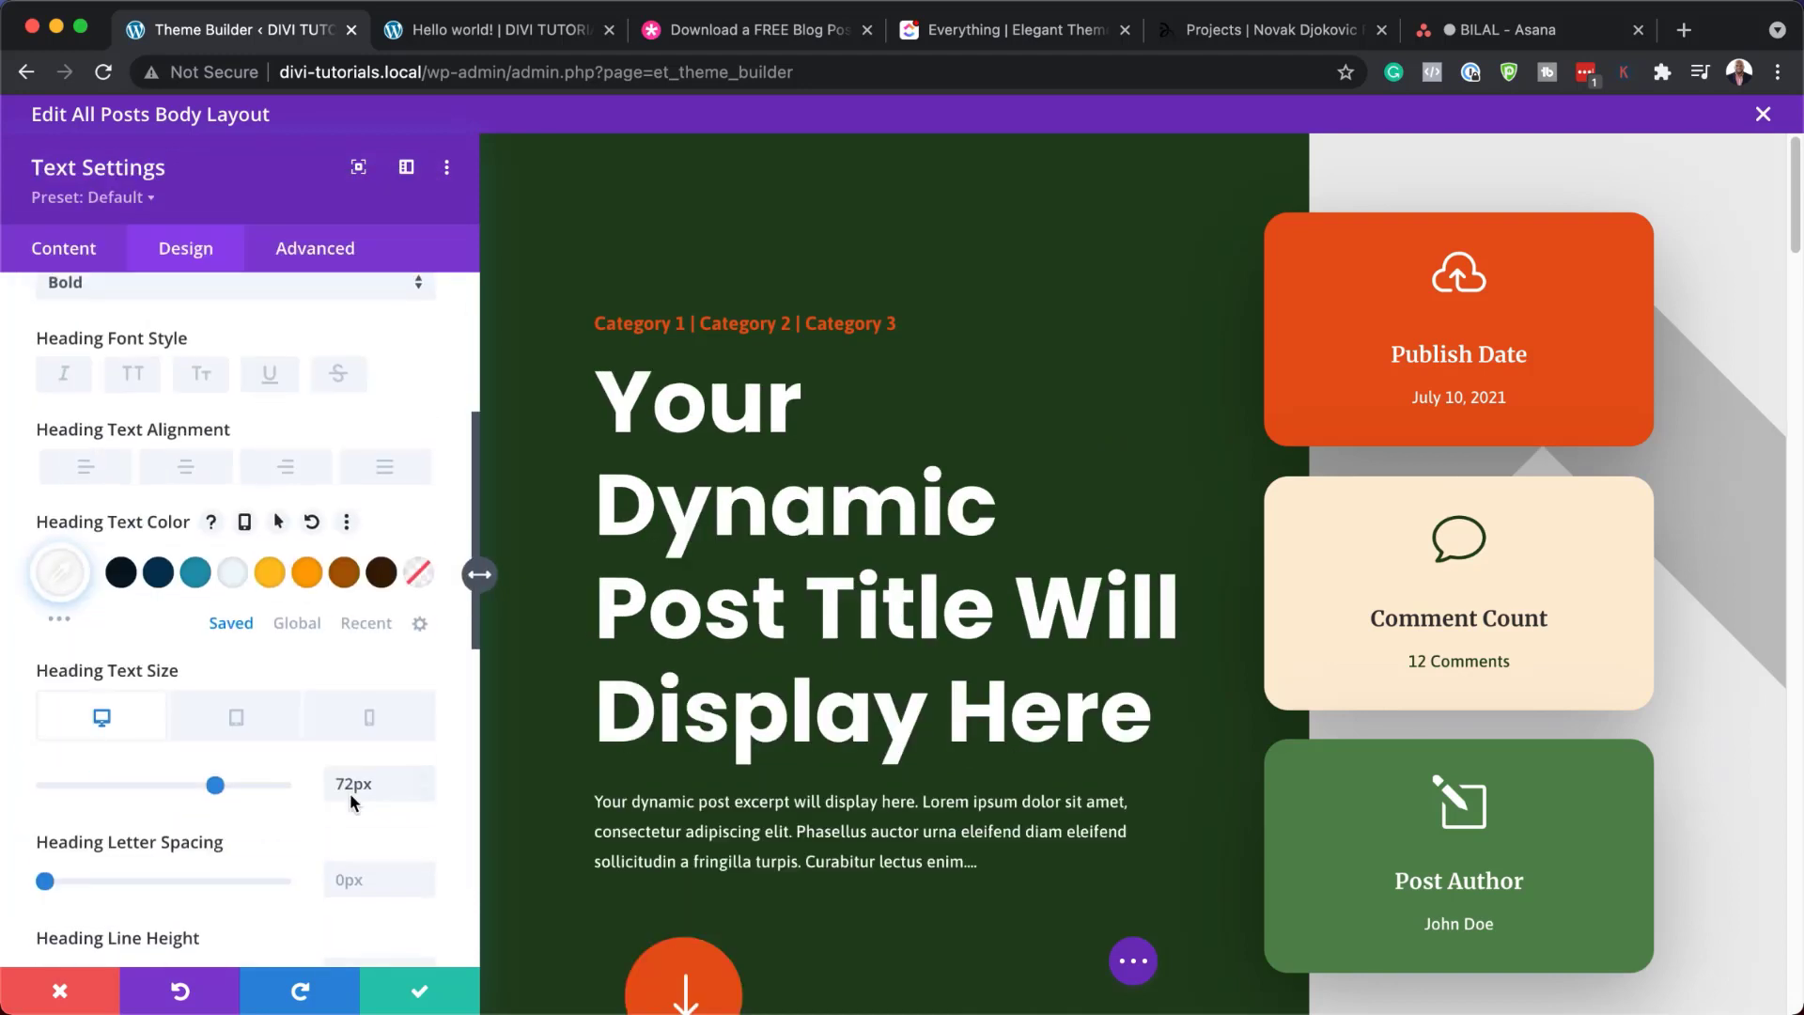
{"action": "left_click_drag", "start_coordinate": [201, 786], "coordinate": [183, 789]}
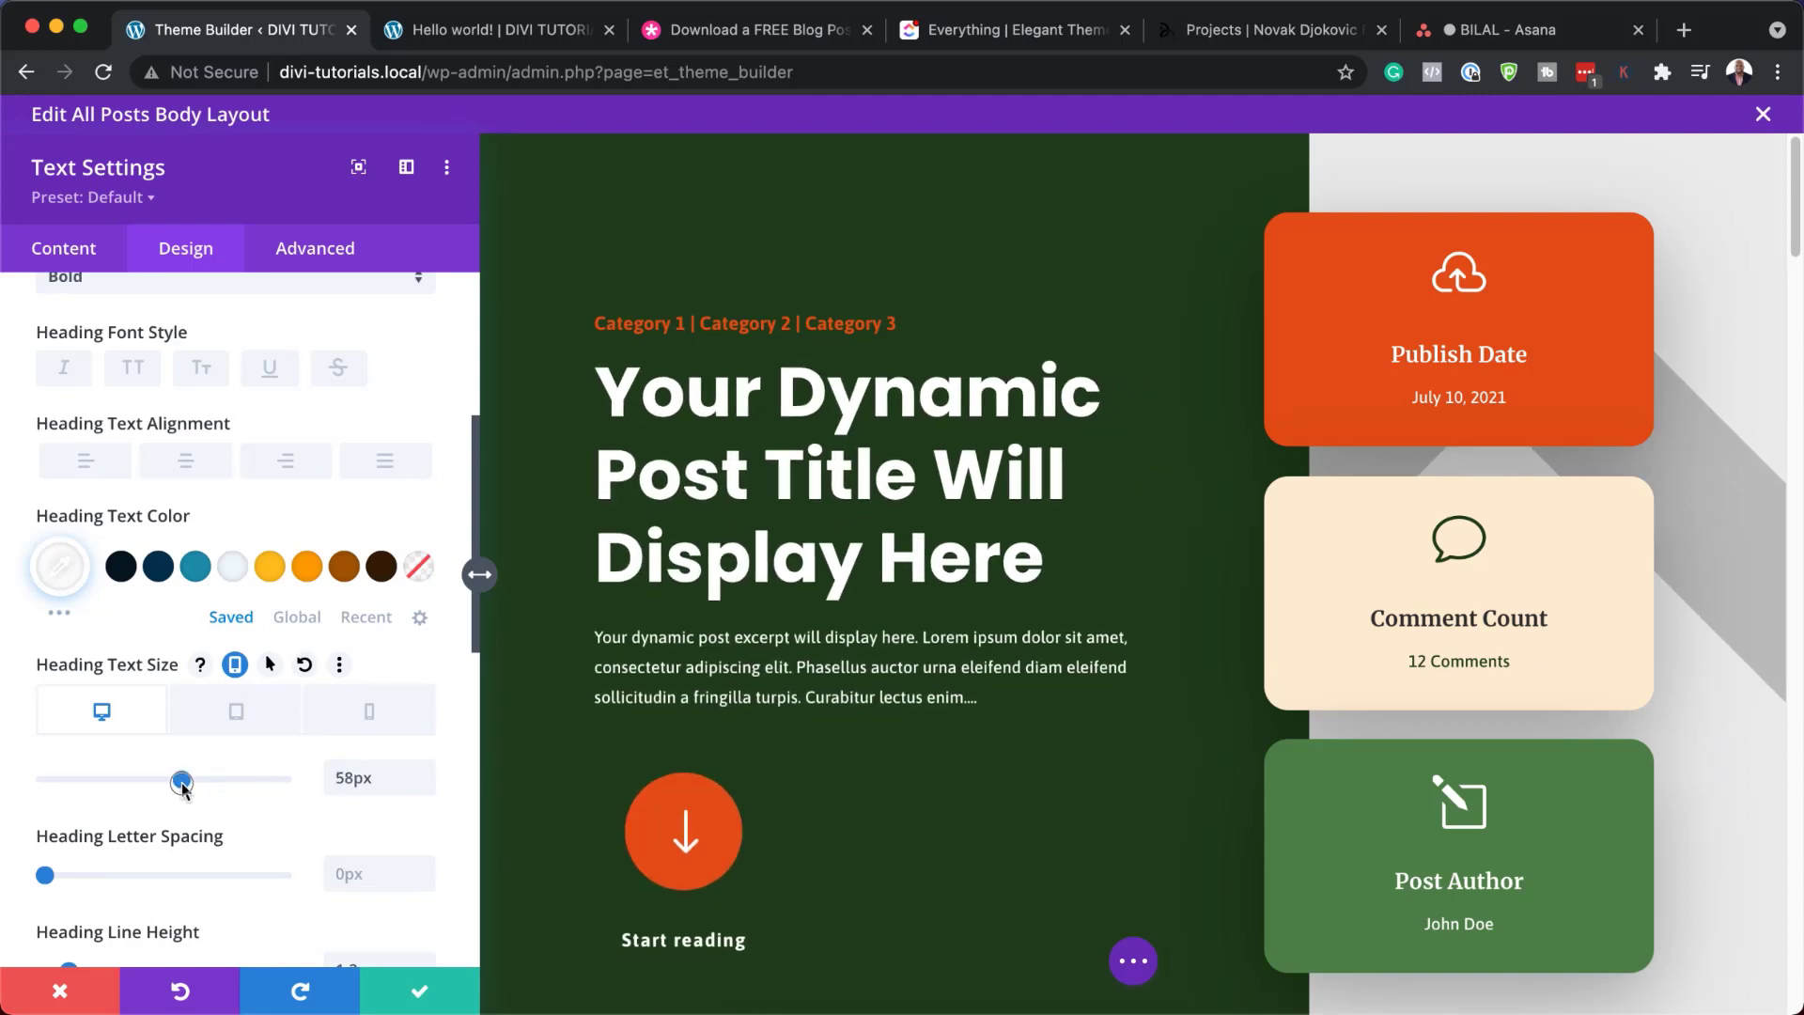
{"action": "left_click", "coordinate": [272, 568]}
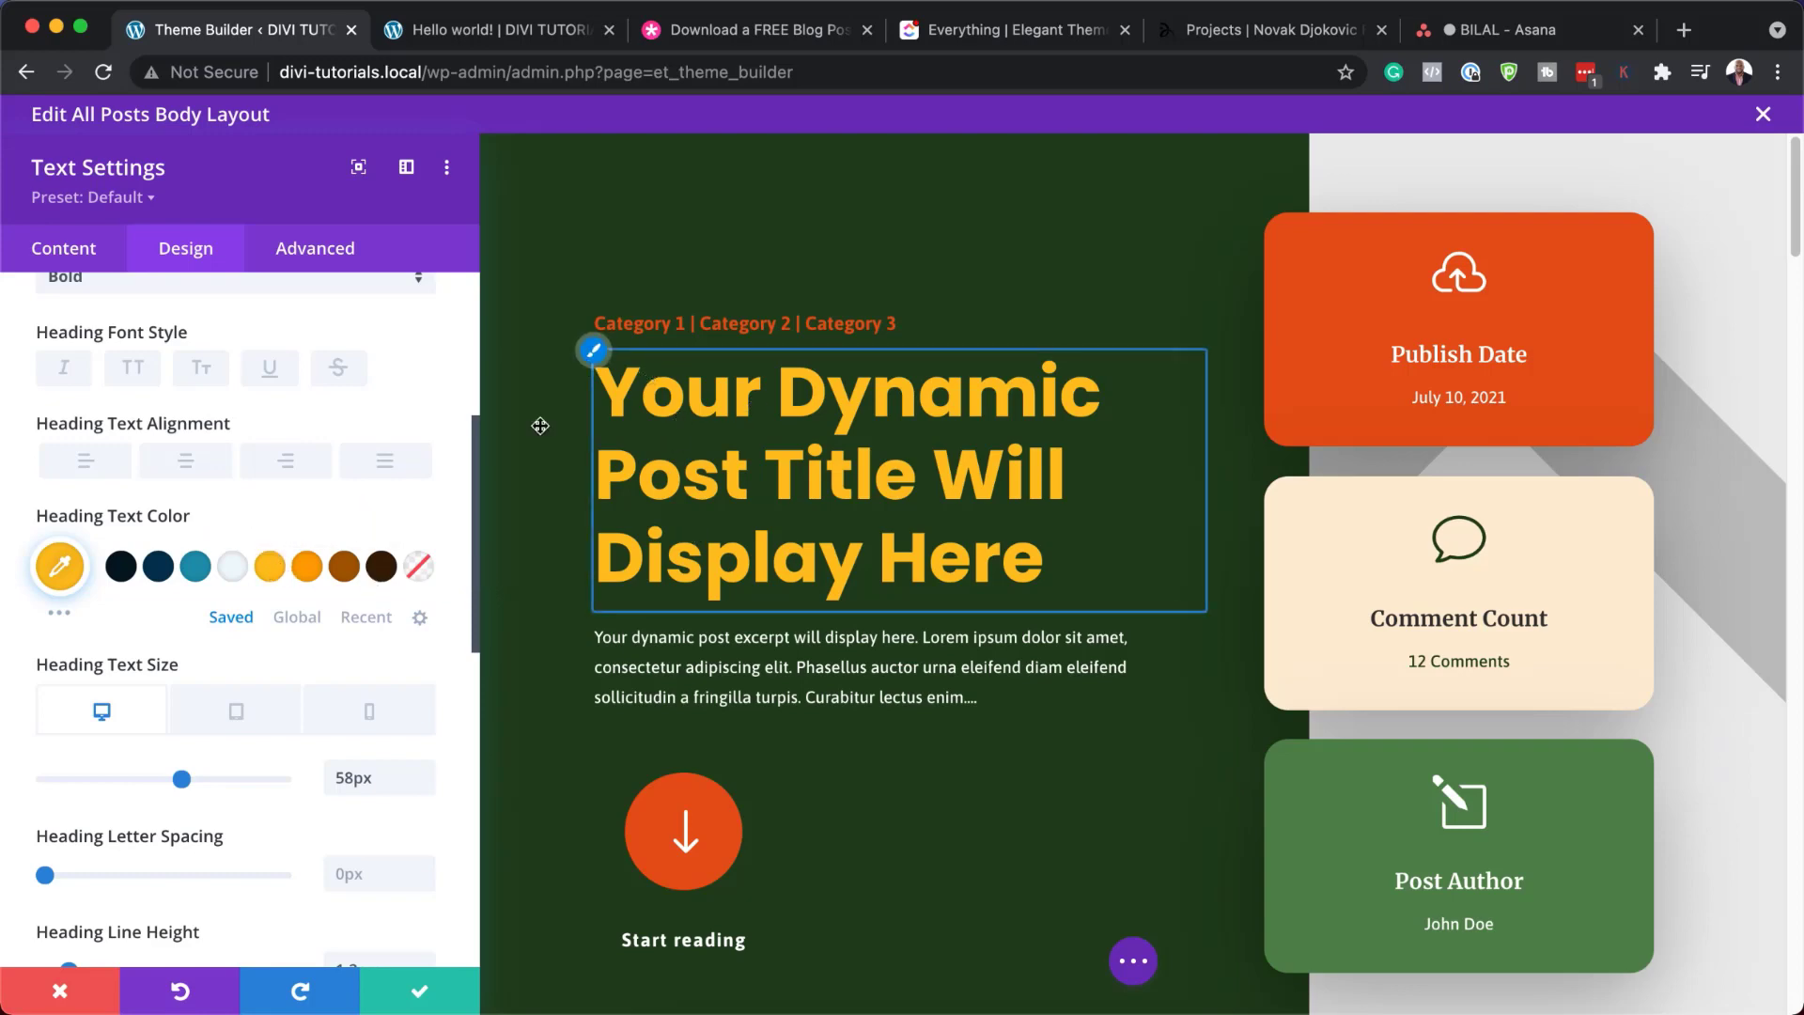
{"action": "left_click", "coordinate": [60, 991]}
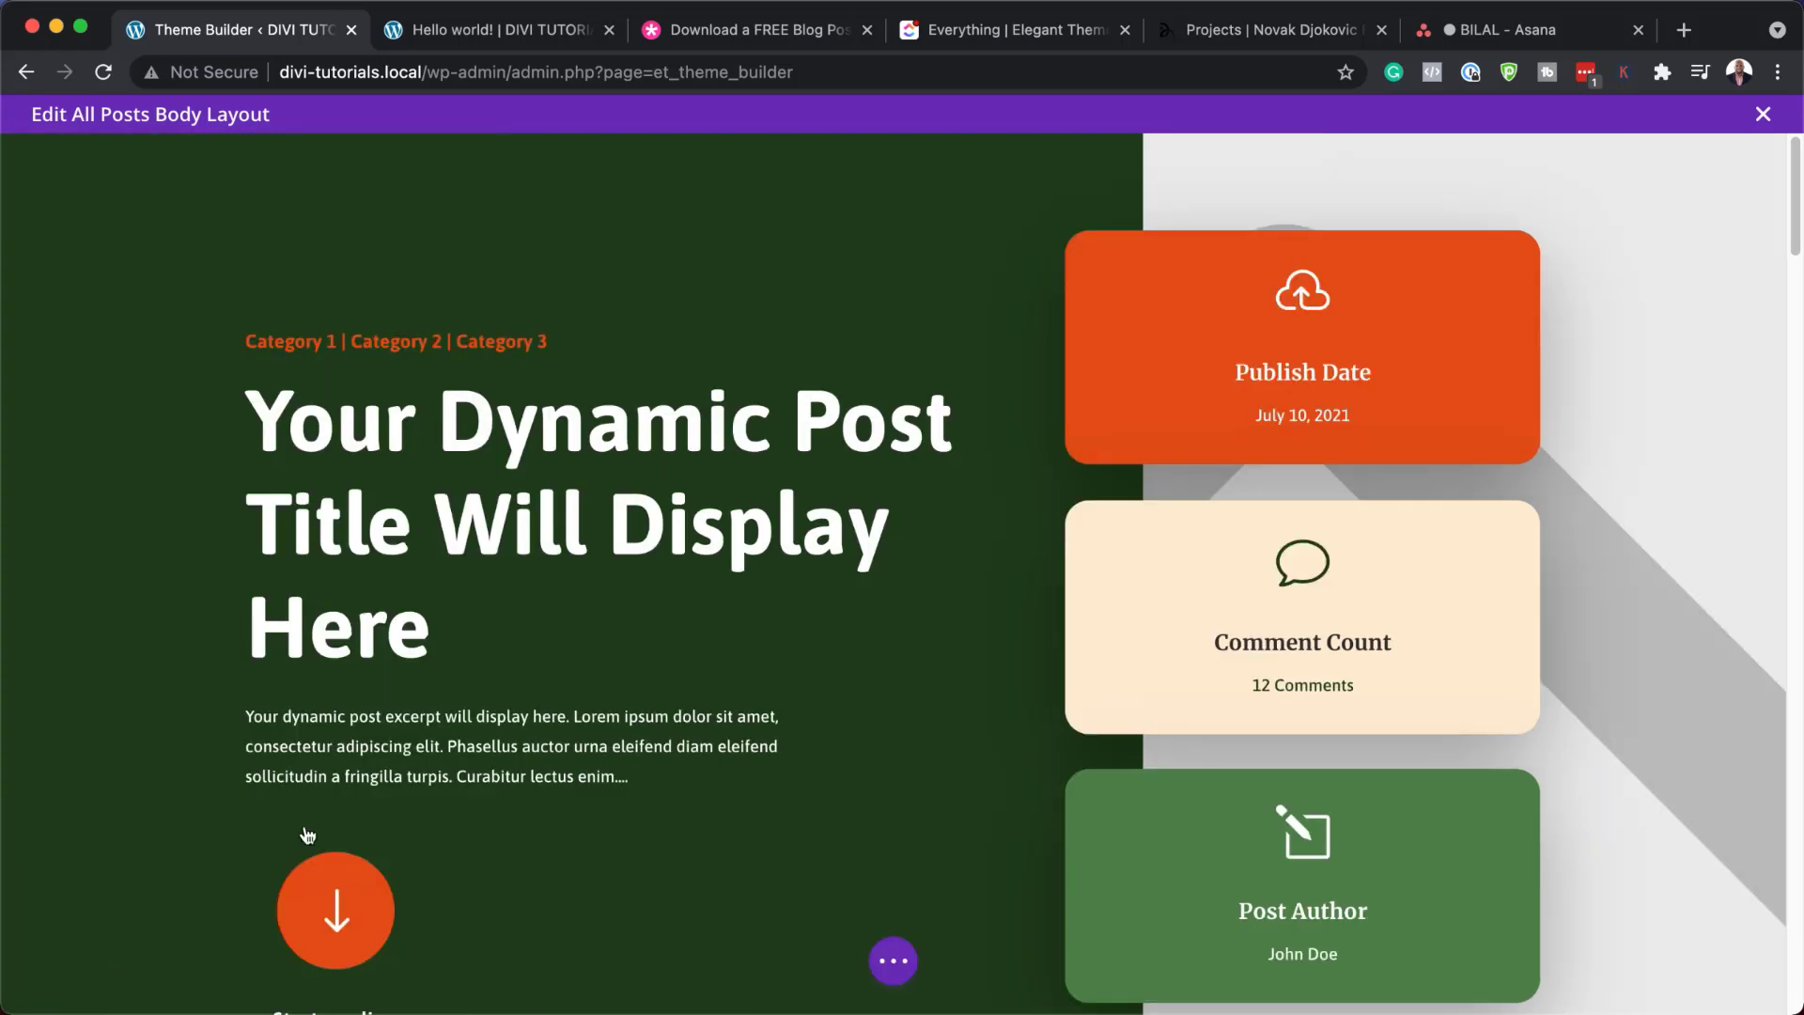
{"action": "scroll", "coordinate": [523, 801], "scroll_direction": "down", "scroll_amount": 3}
{"action": "mouse_move", "coordinate": [262, 457]}
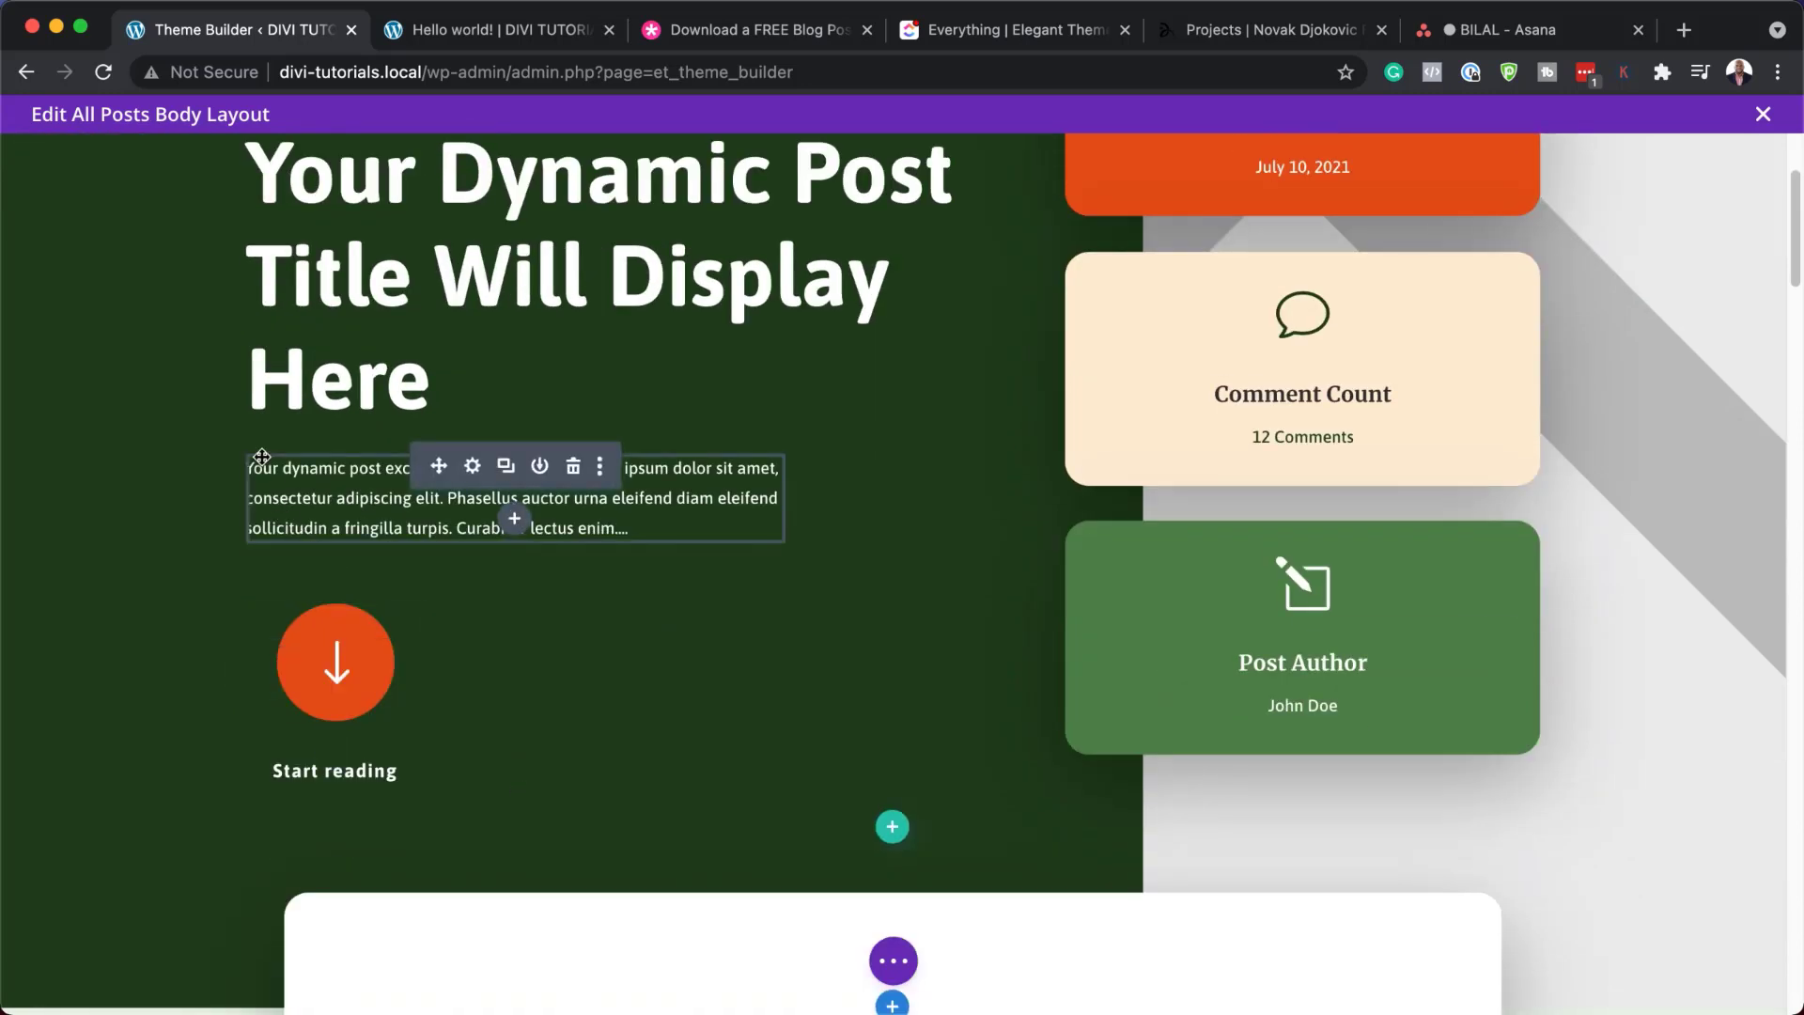
{"action": "left_click", "coordinate": [475, 467]}
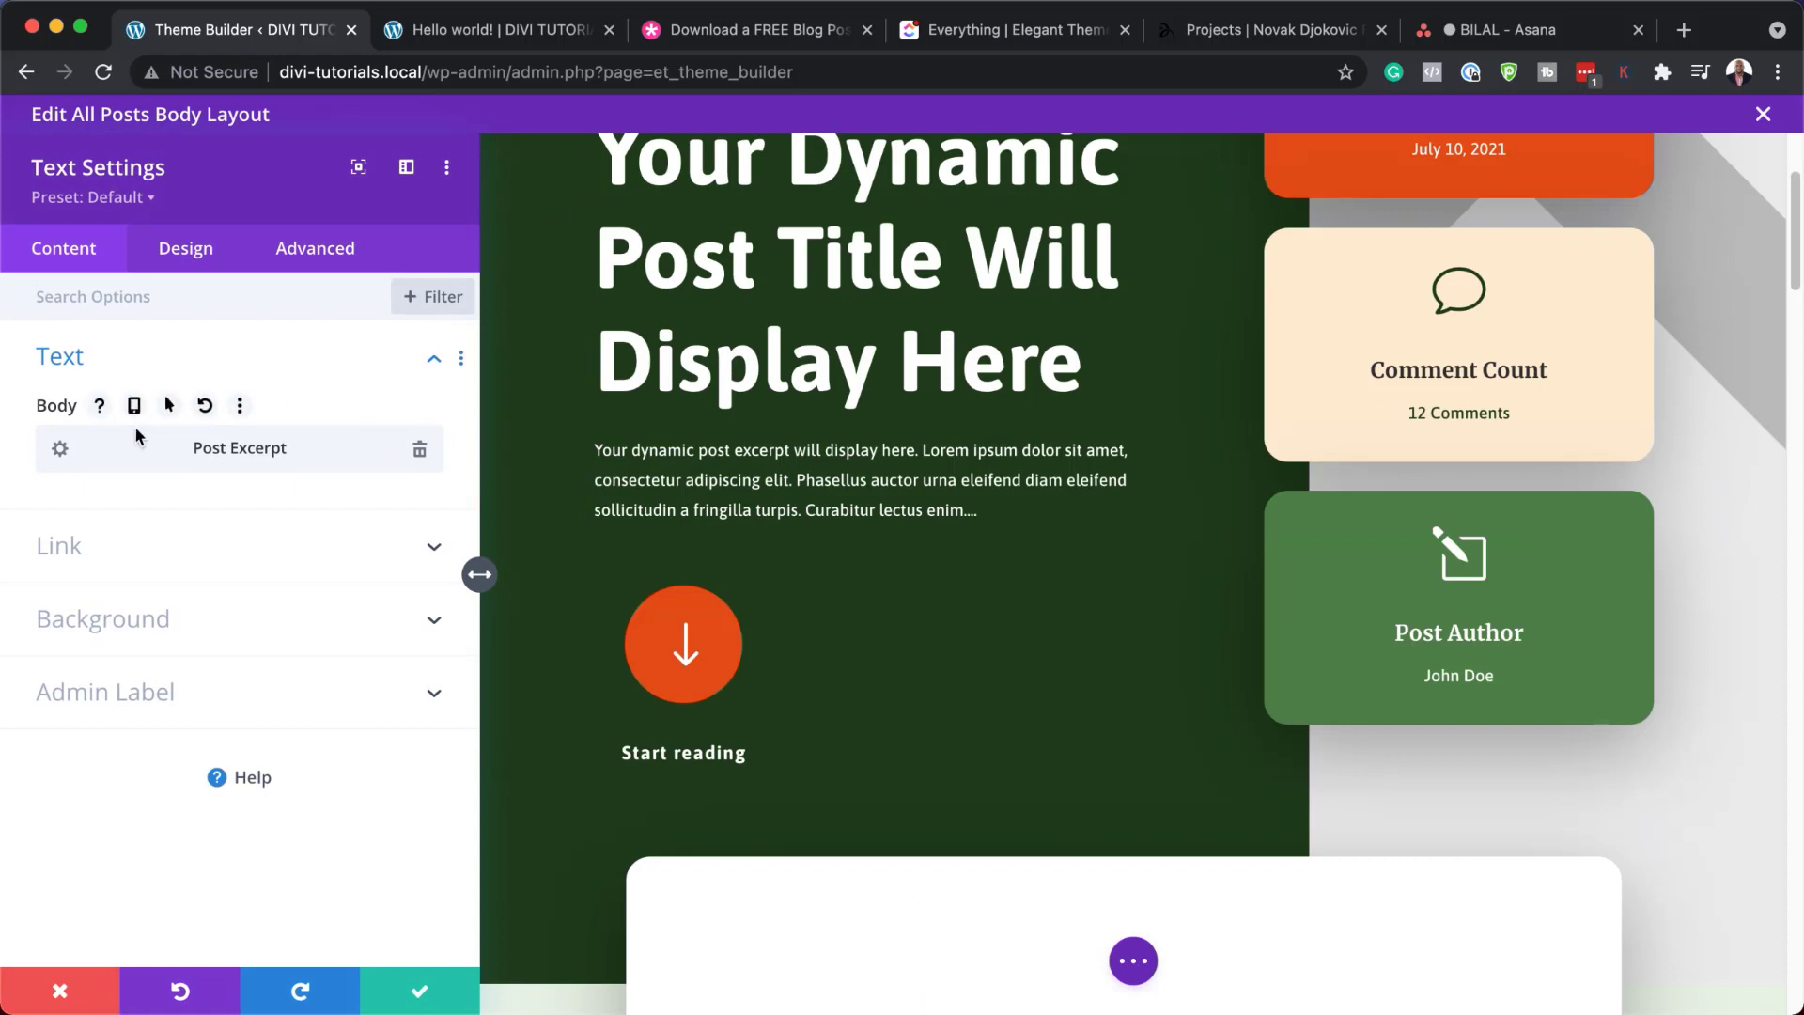
{"action": "mouse_move", "coordinate": [145, 457]}
{"action": "left_click", "coordinate": [60, 451]}
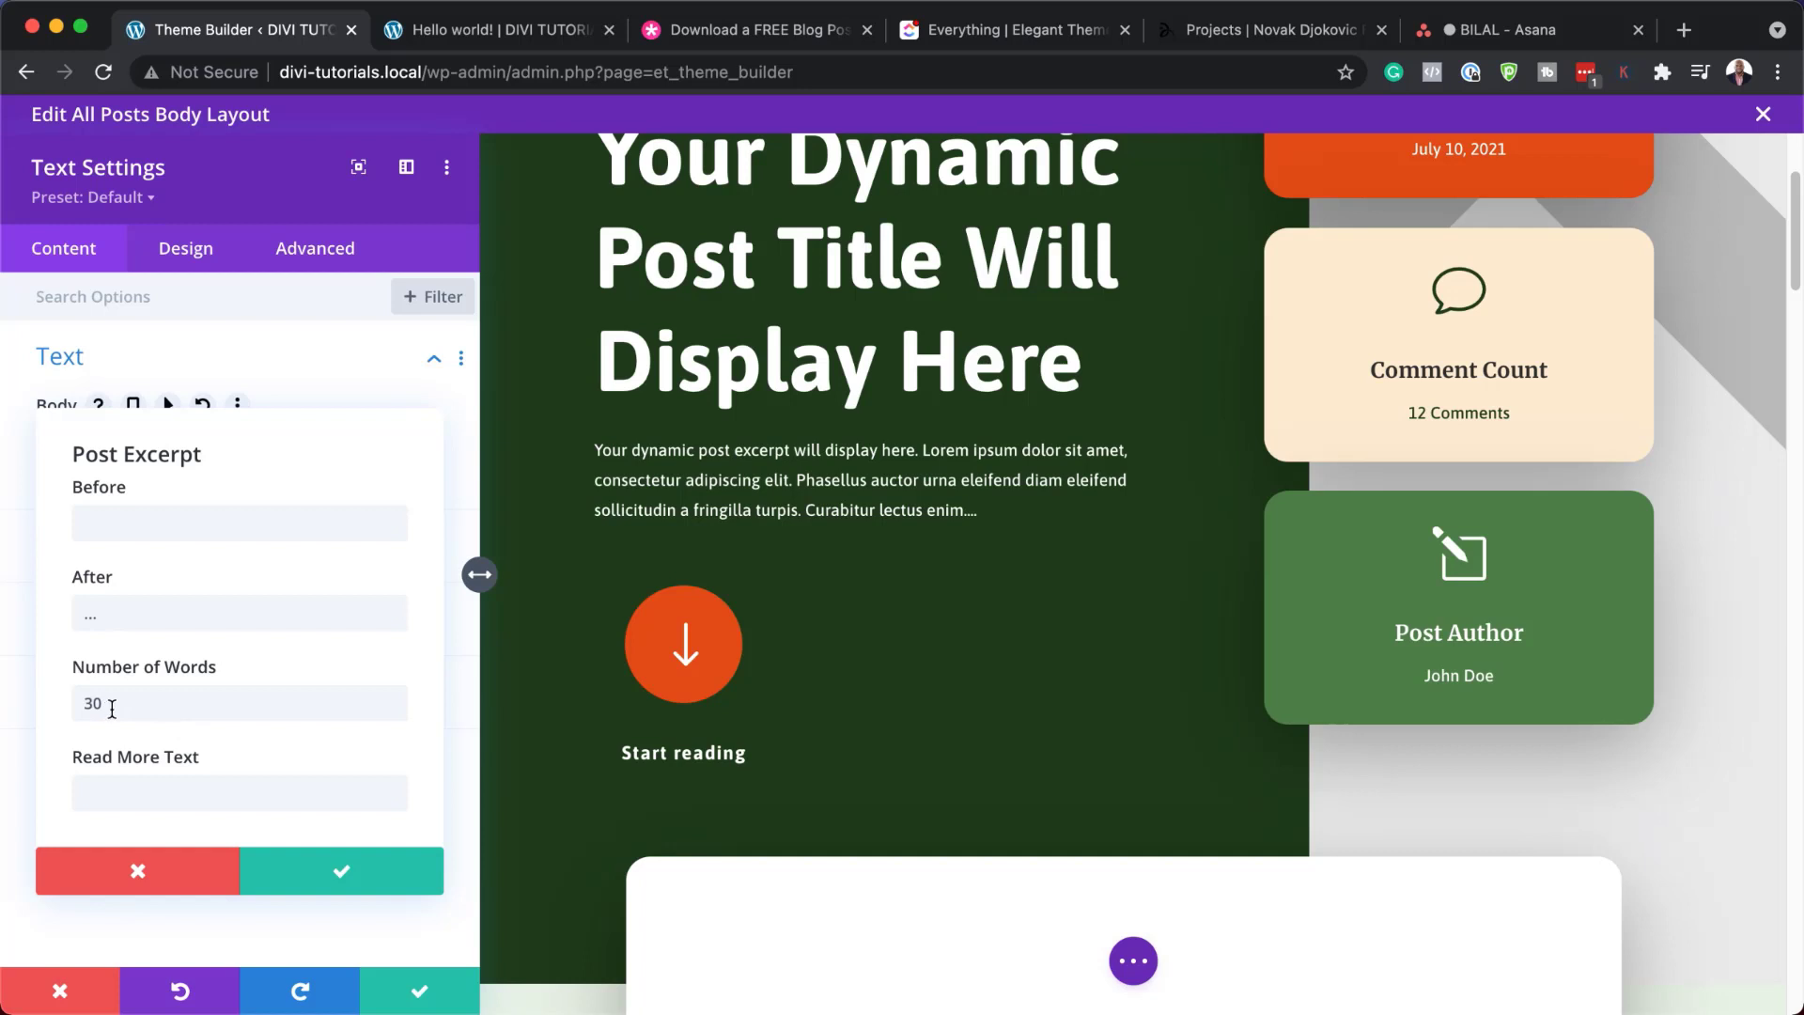
{"action": "left_click", "coordinate": [137, 879]}
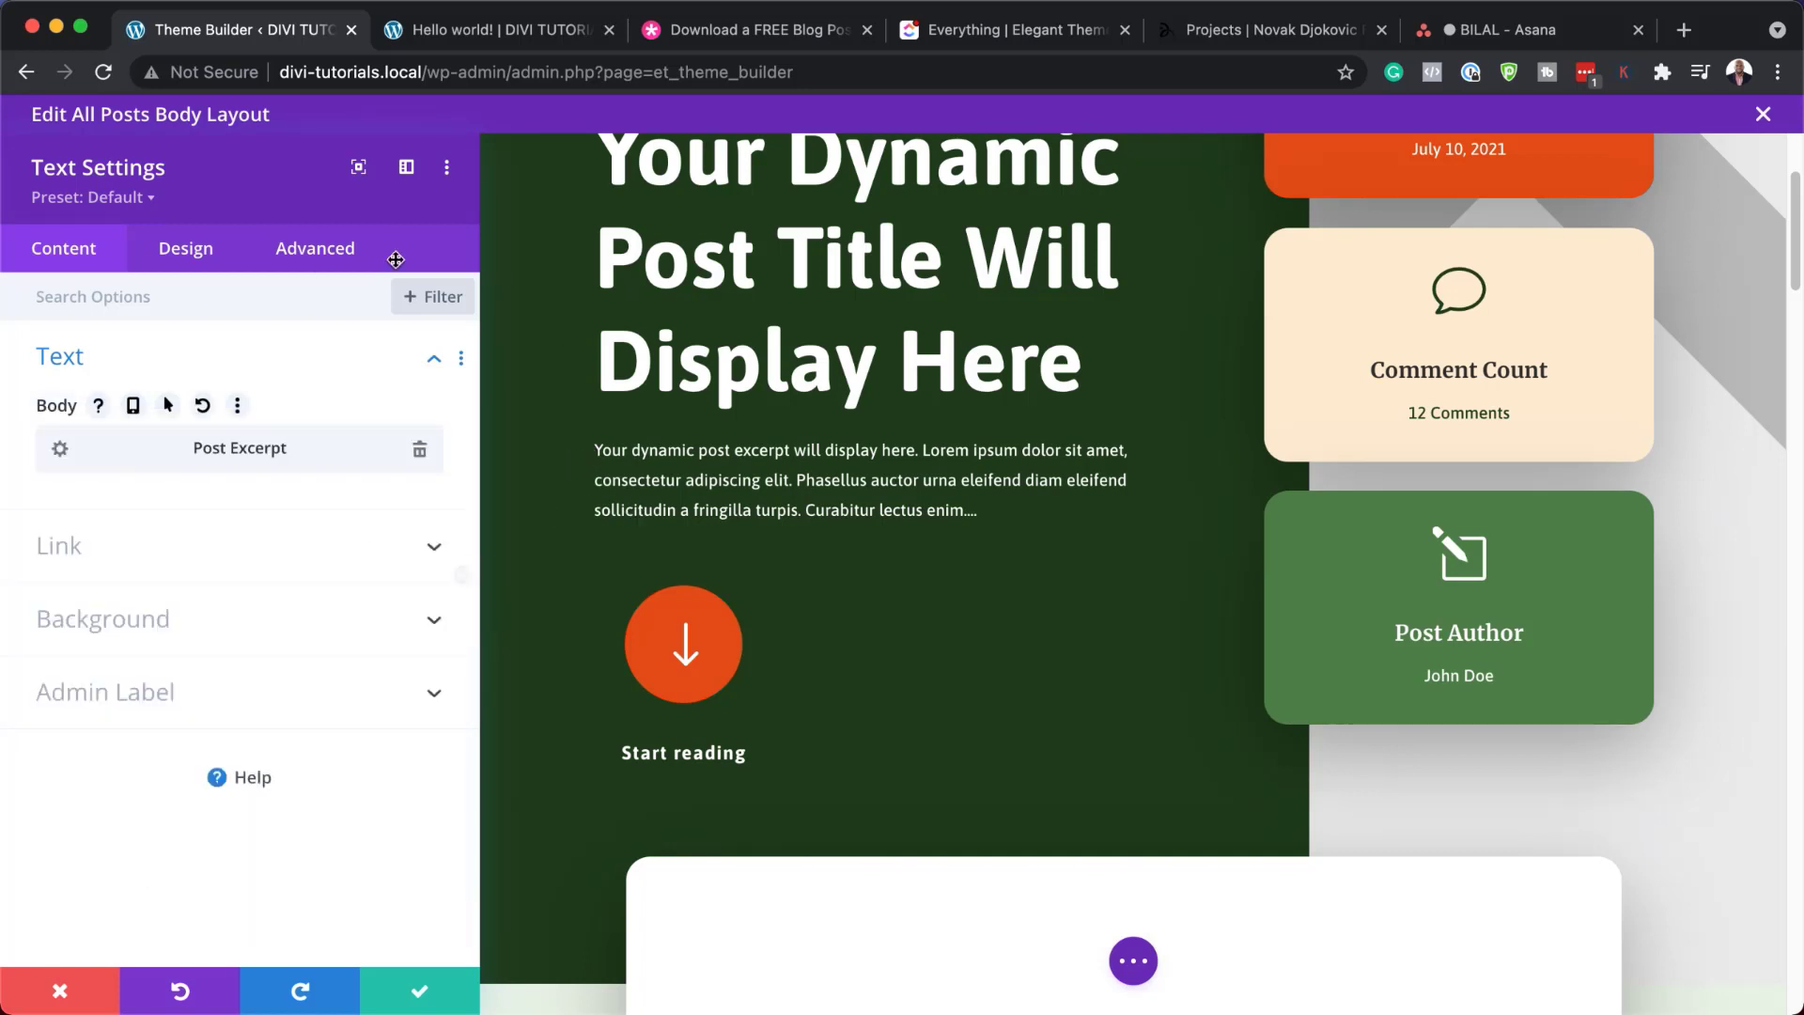
{"action": "left_click", "coordinate": [220, 250]}
{"action": "left_click", "coordinate": [144, 355]}
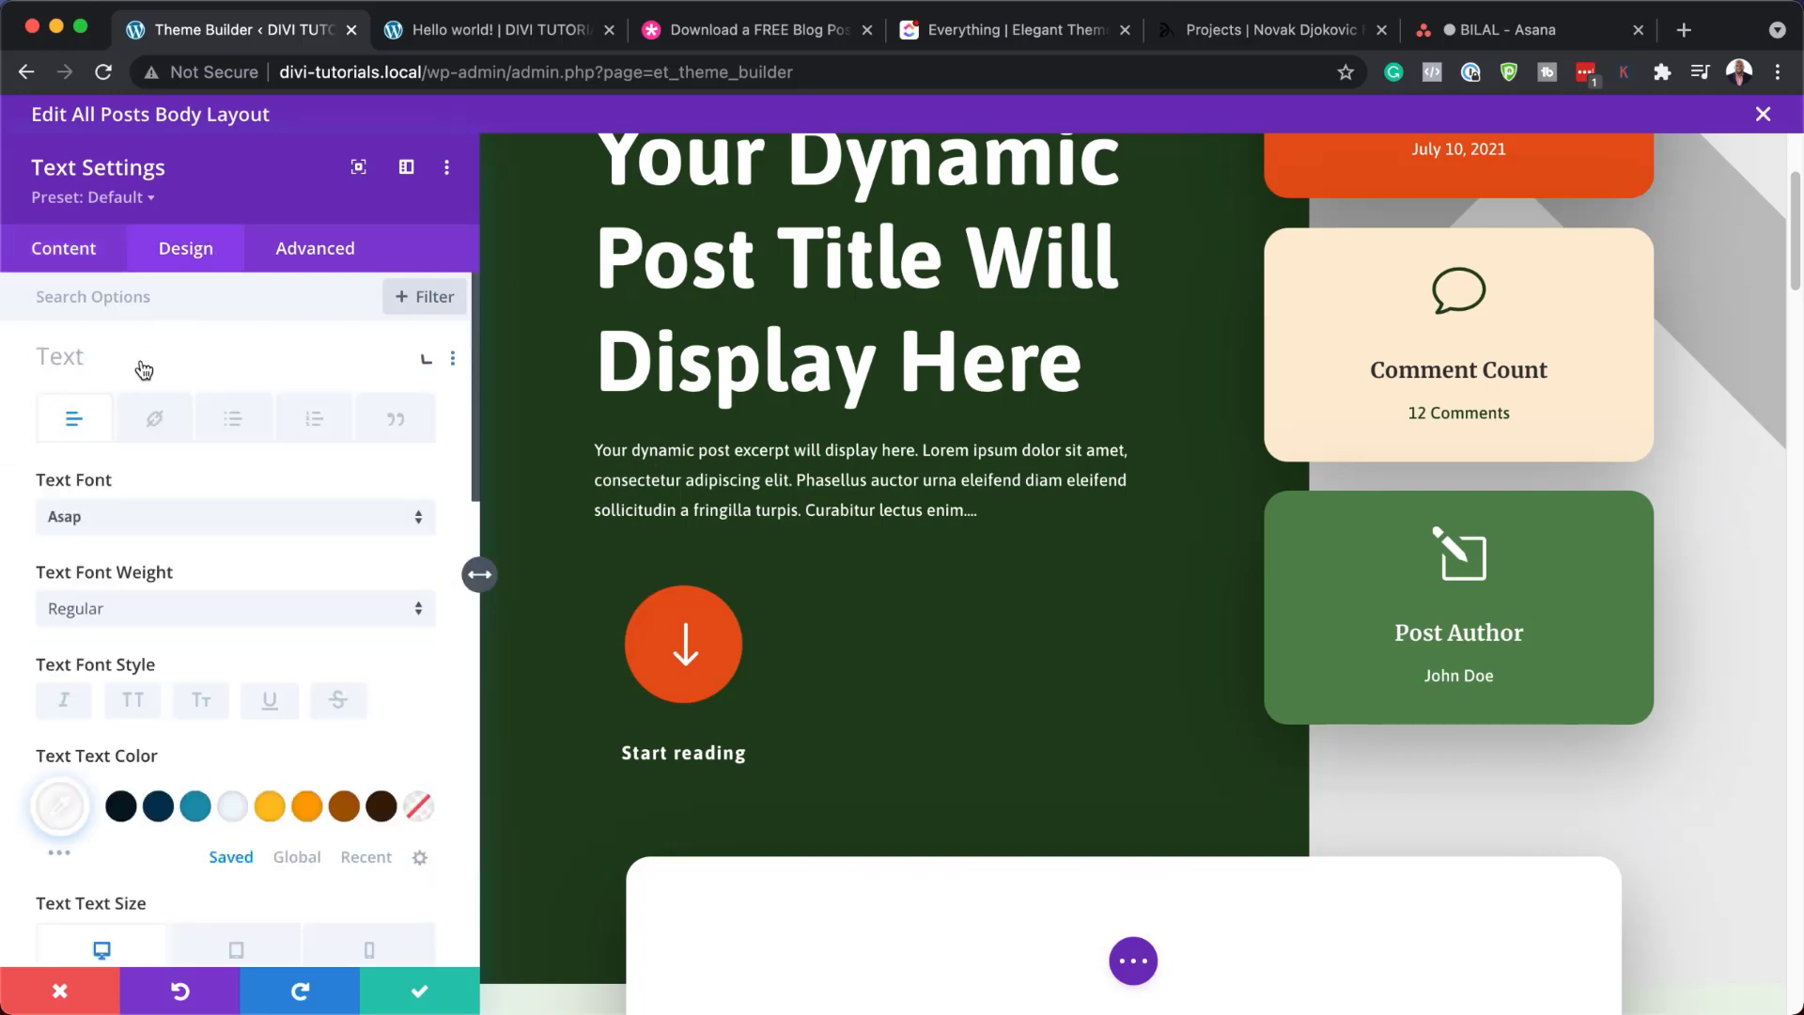
{"action": "left_click", "coordinate": [171, 516]}
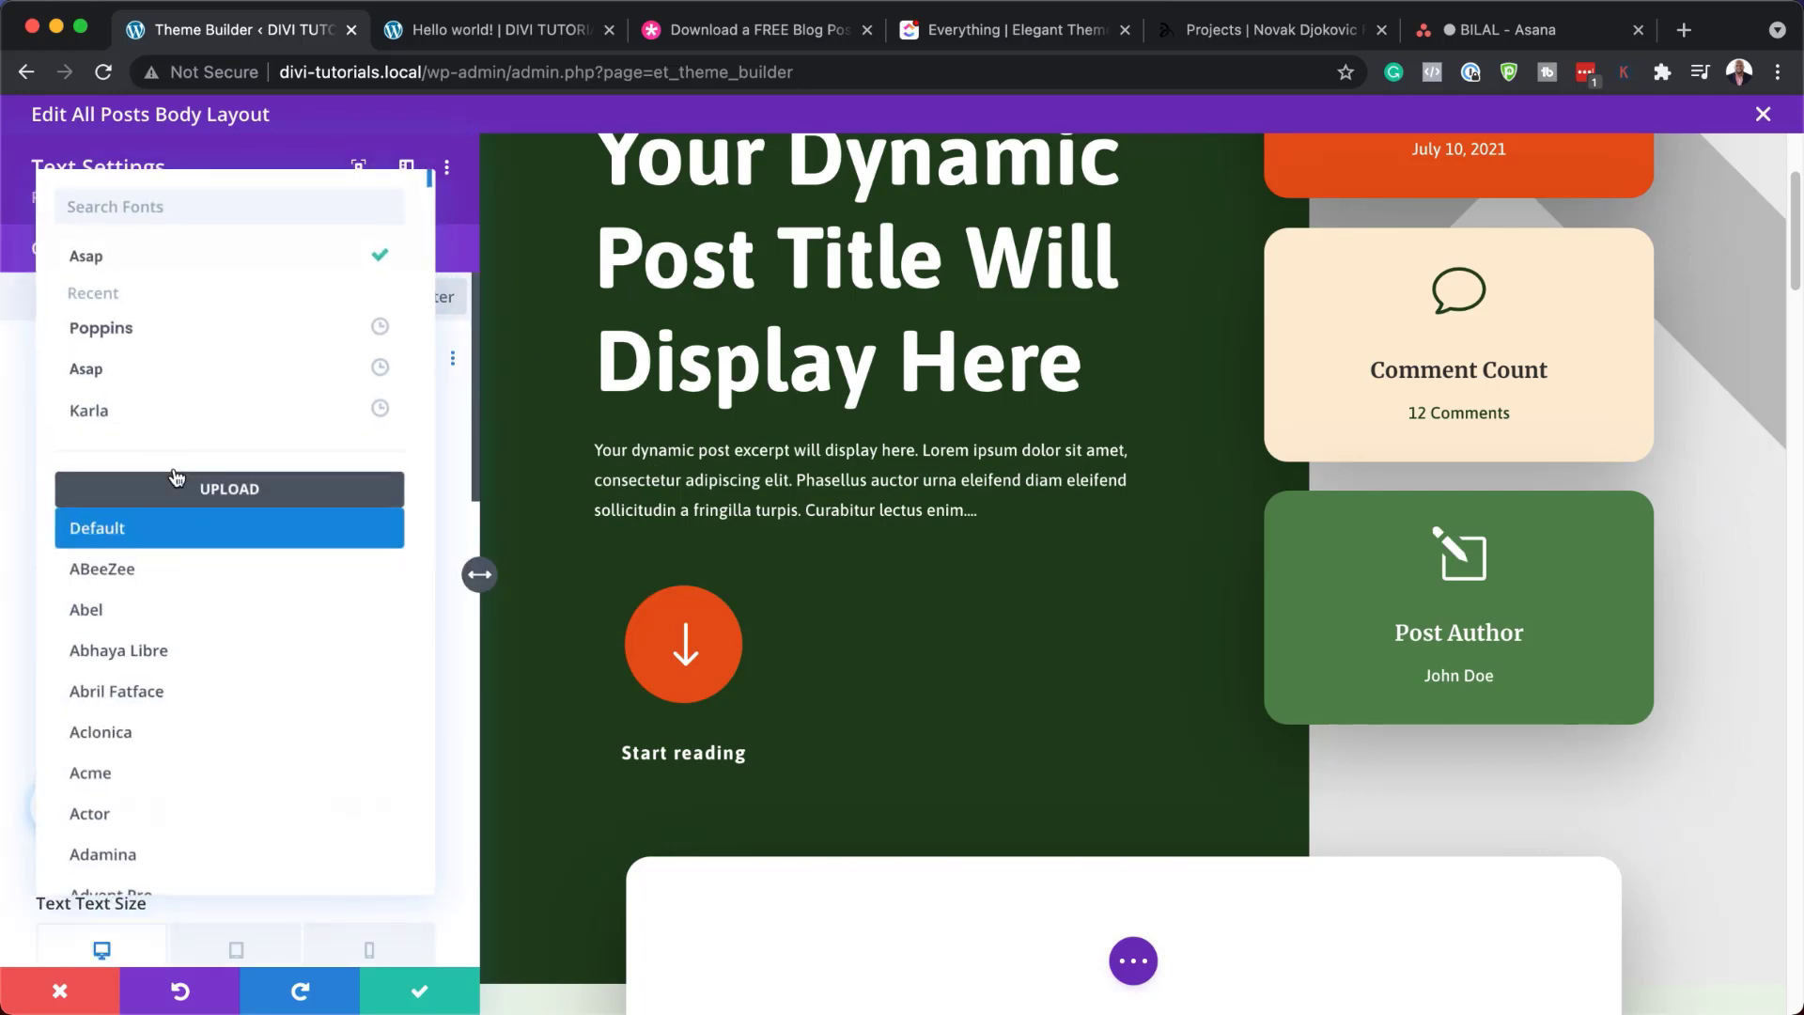
{"action": "left_click", "coordinate": [204, 328]}
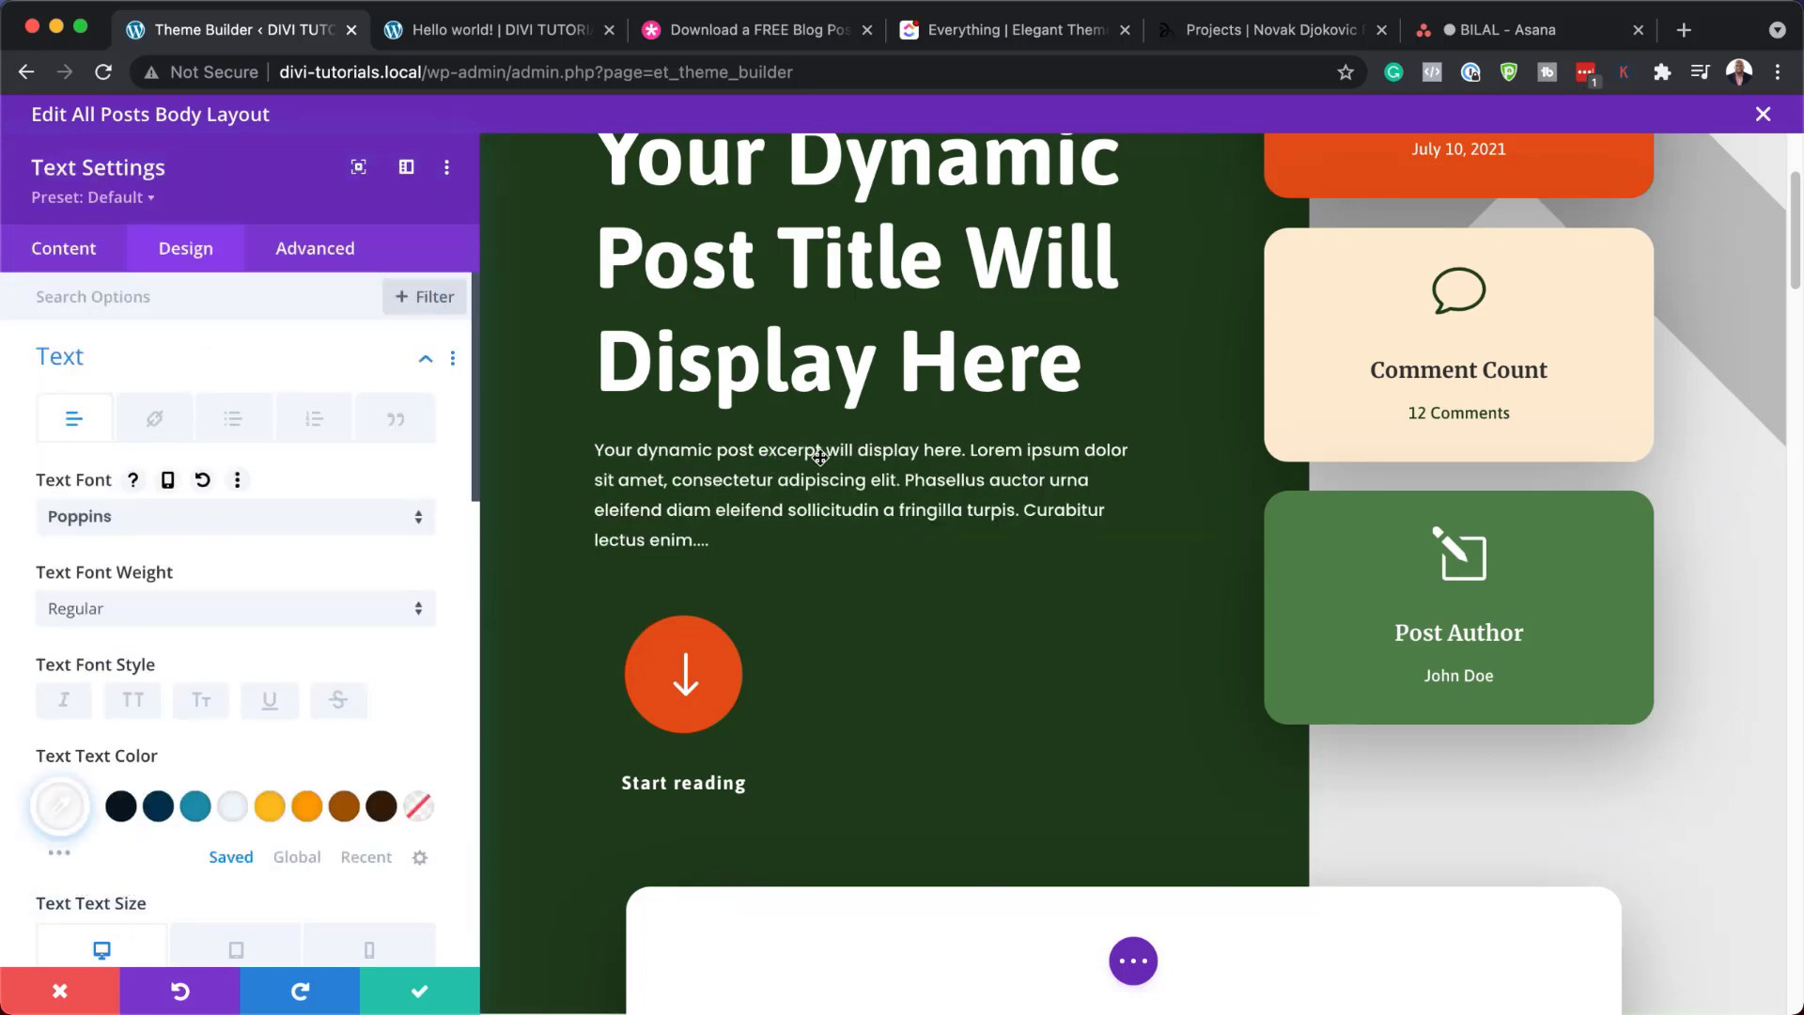
{"action": "scroll", "coordinate": [324, 667], "scroll_direction": "down", "scroll_amount": 4}
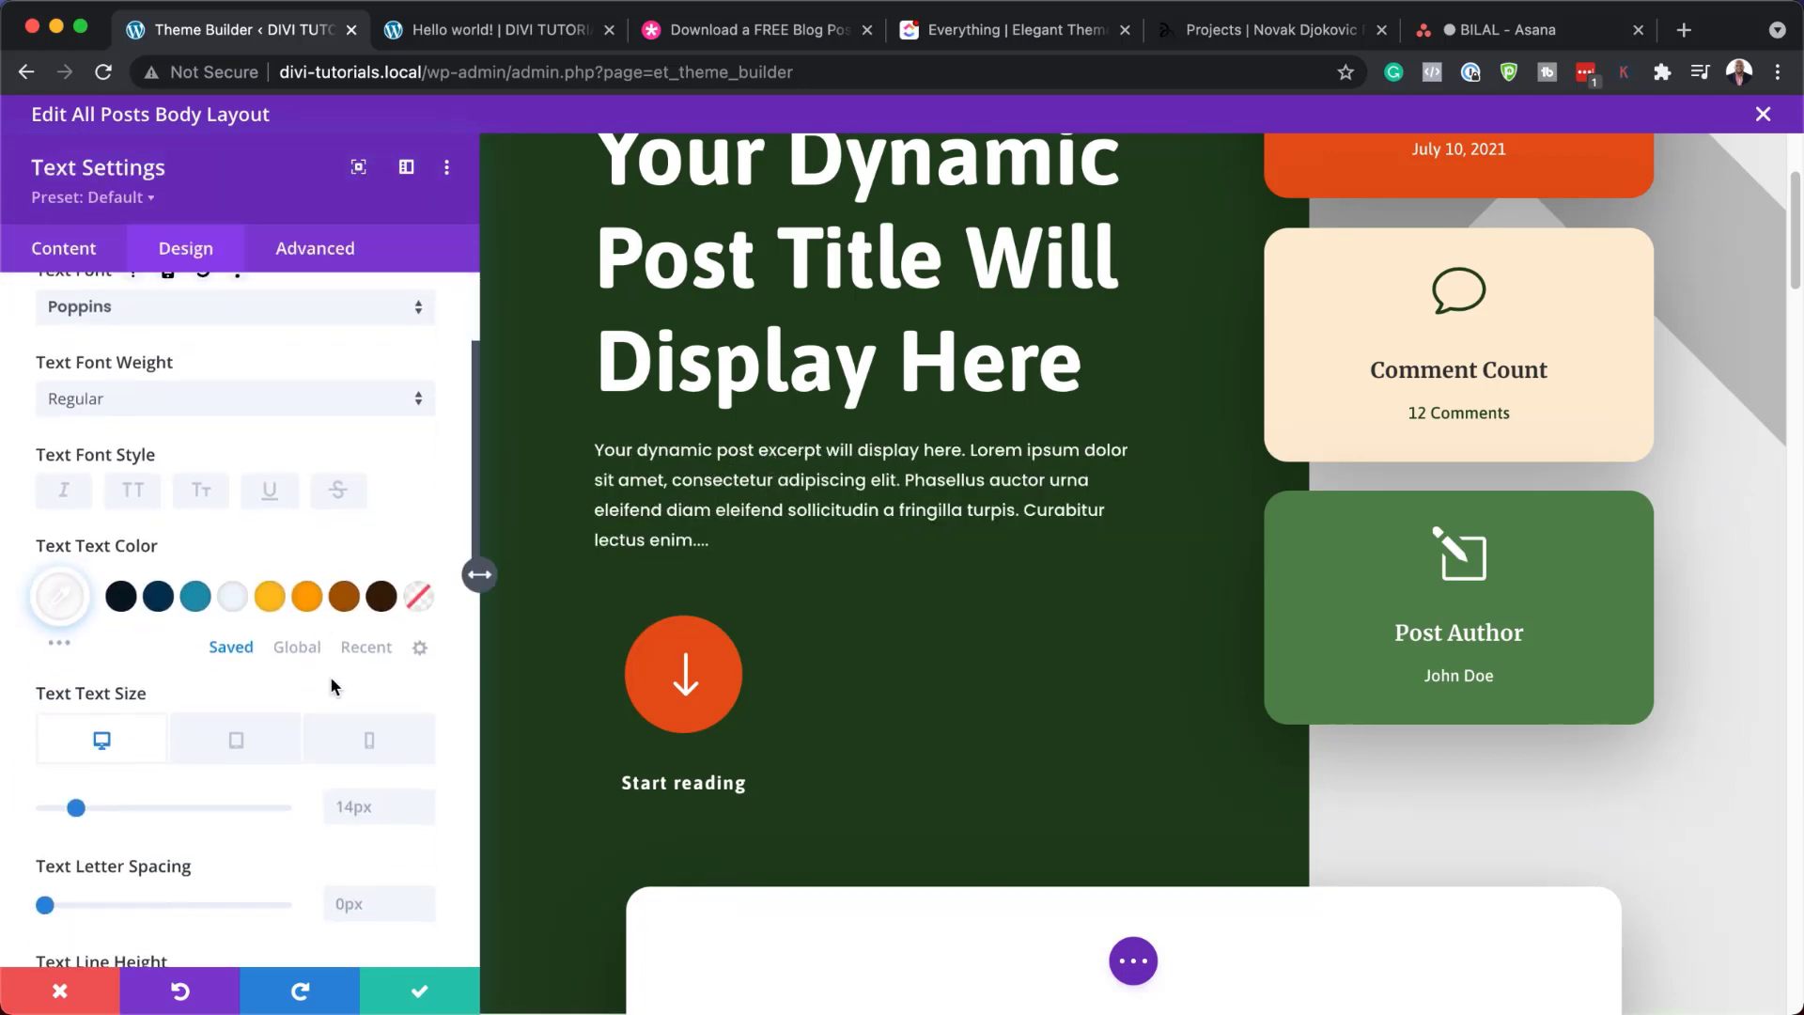
{"action": "left_click", "coordinate": [424, 799]}
{"action": "left_click", "coordinate": [425, 799]}
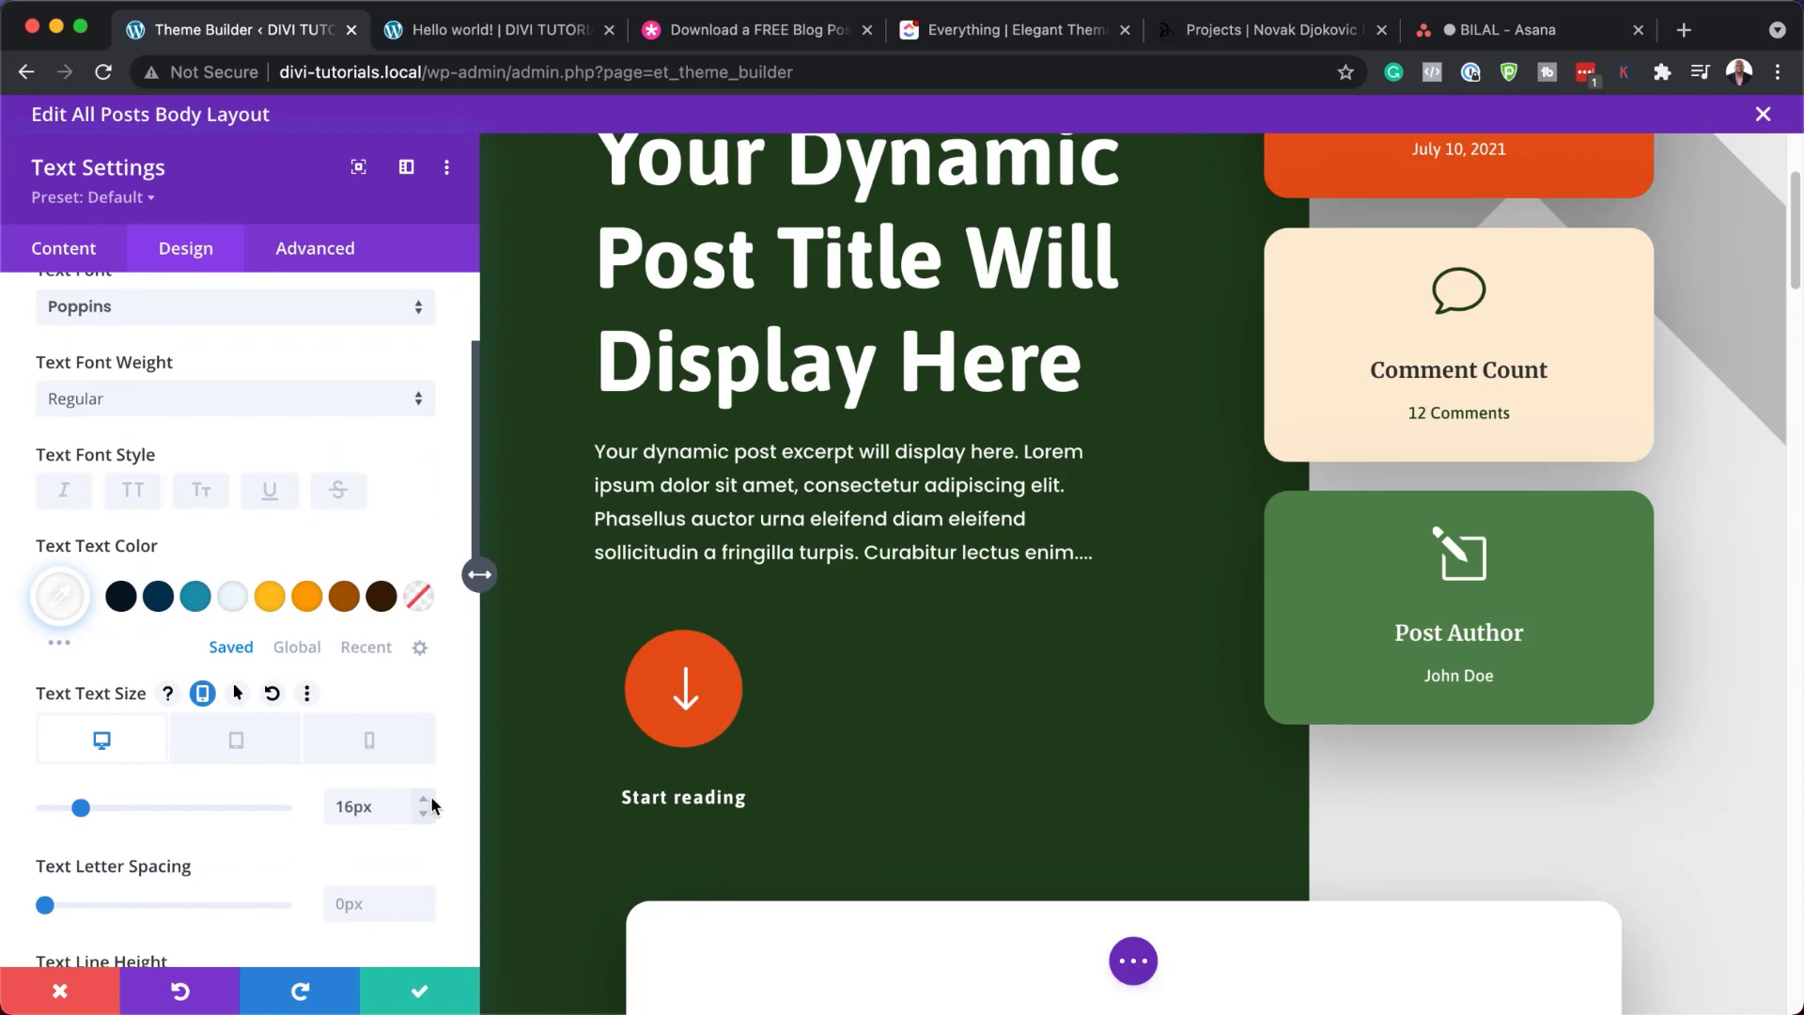
{"action": "left_click", "coordinate": [425, 799]}
{"action": "left_click", "coordinate": [425, 799]}
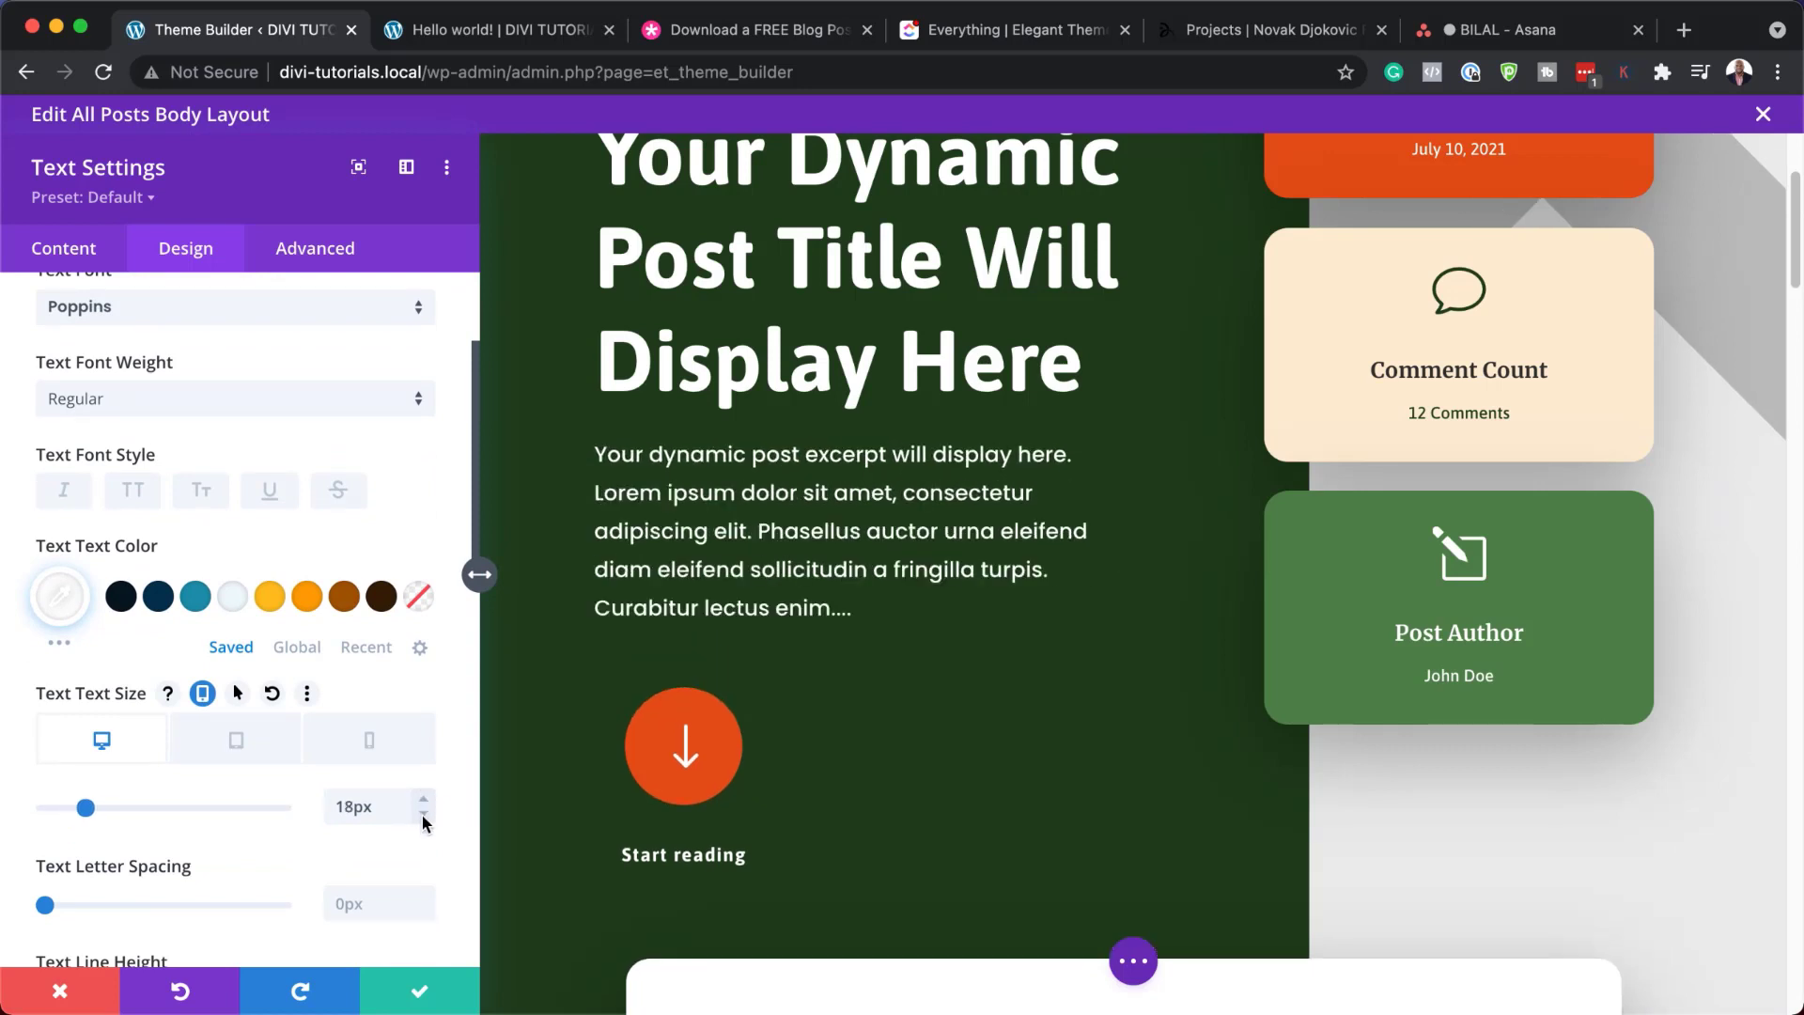
{"action": "left_click", "coordinate": [422, 815]}
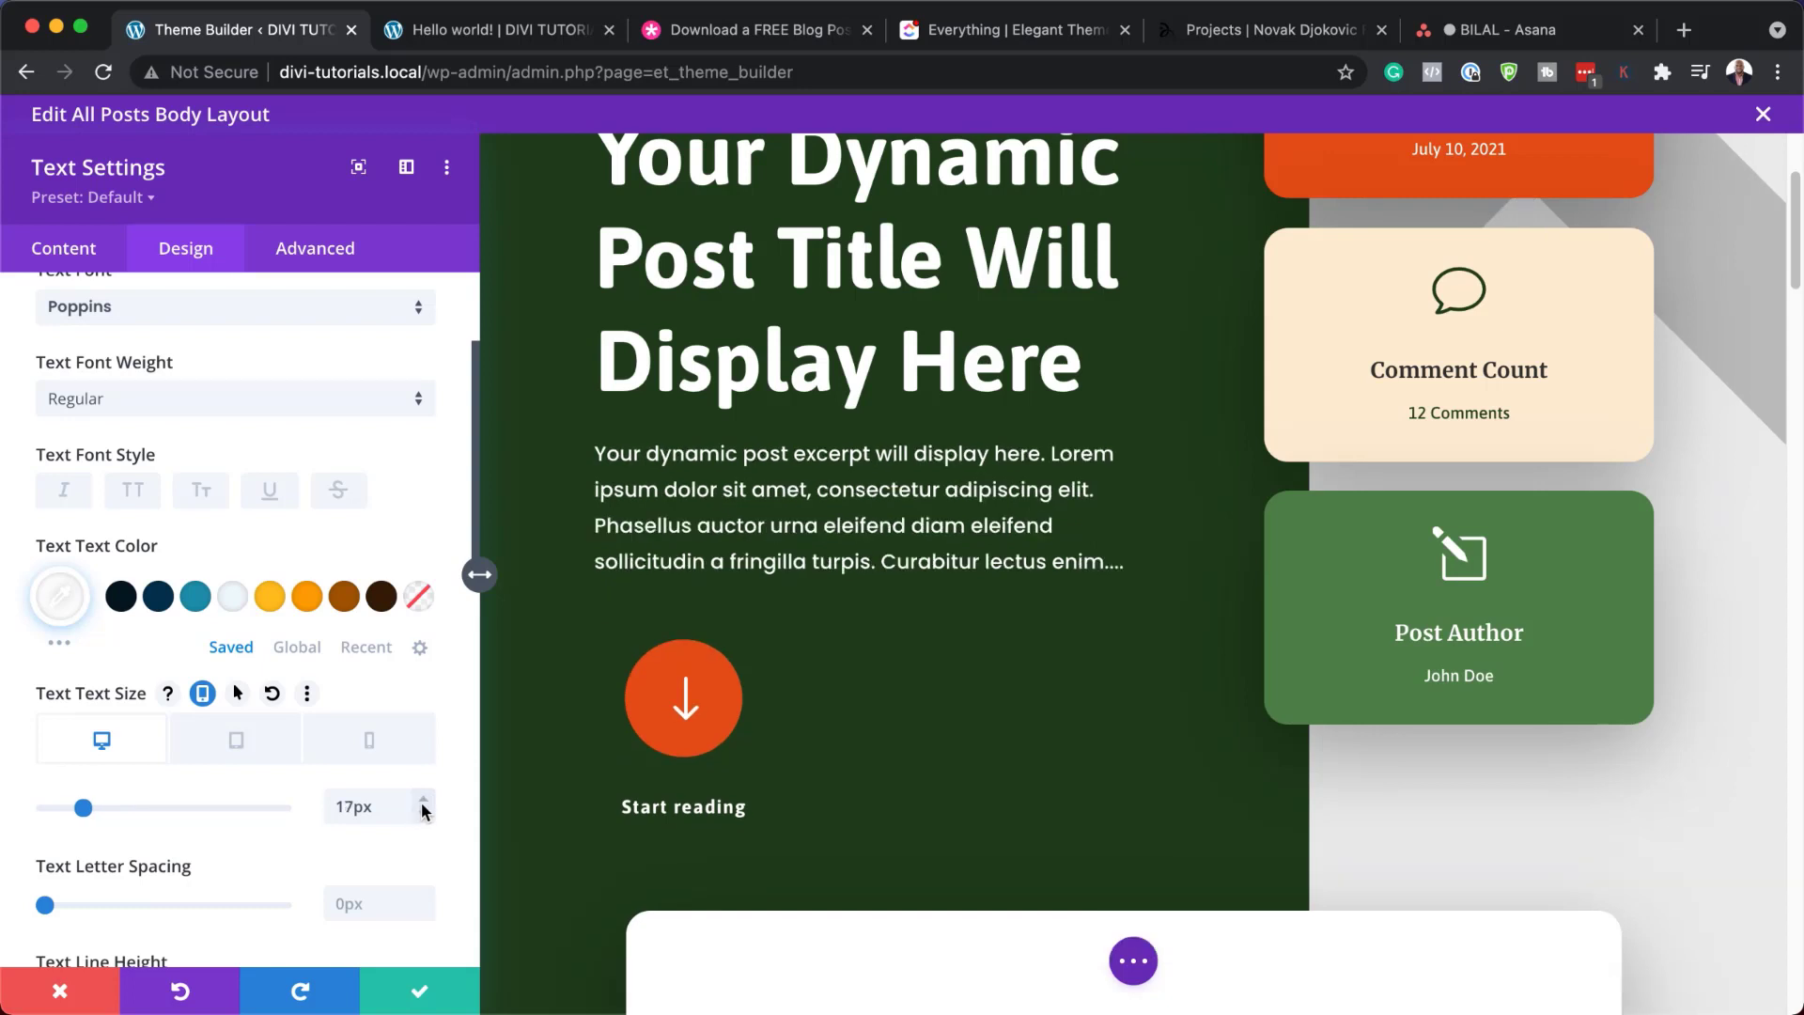
{"action": "left_click", "coordinate": [269, 599]}
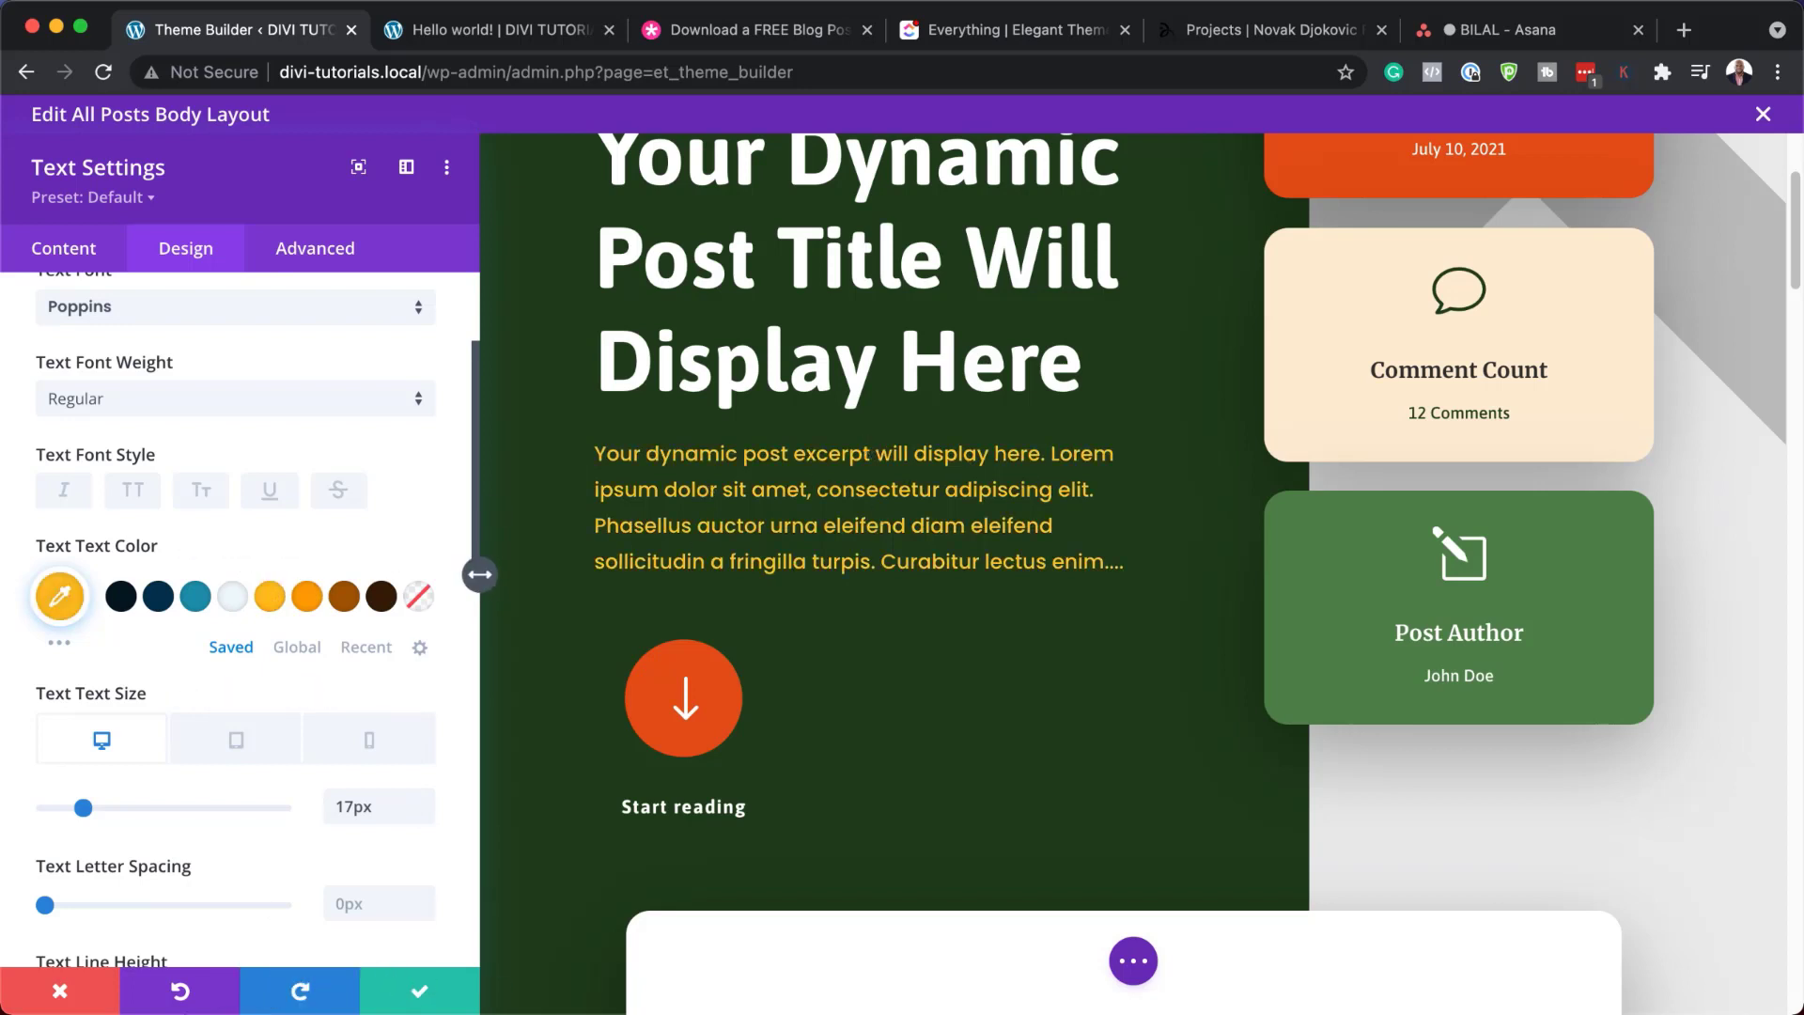
{"action": "left_click", "coordinate": [62, 991]}
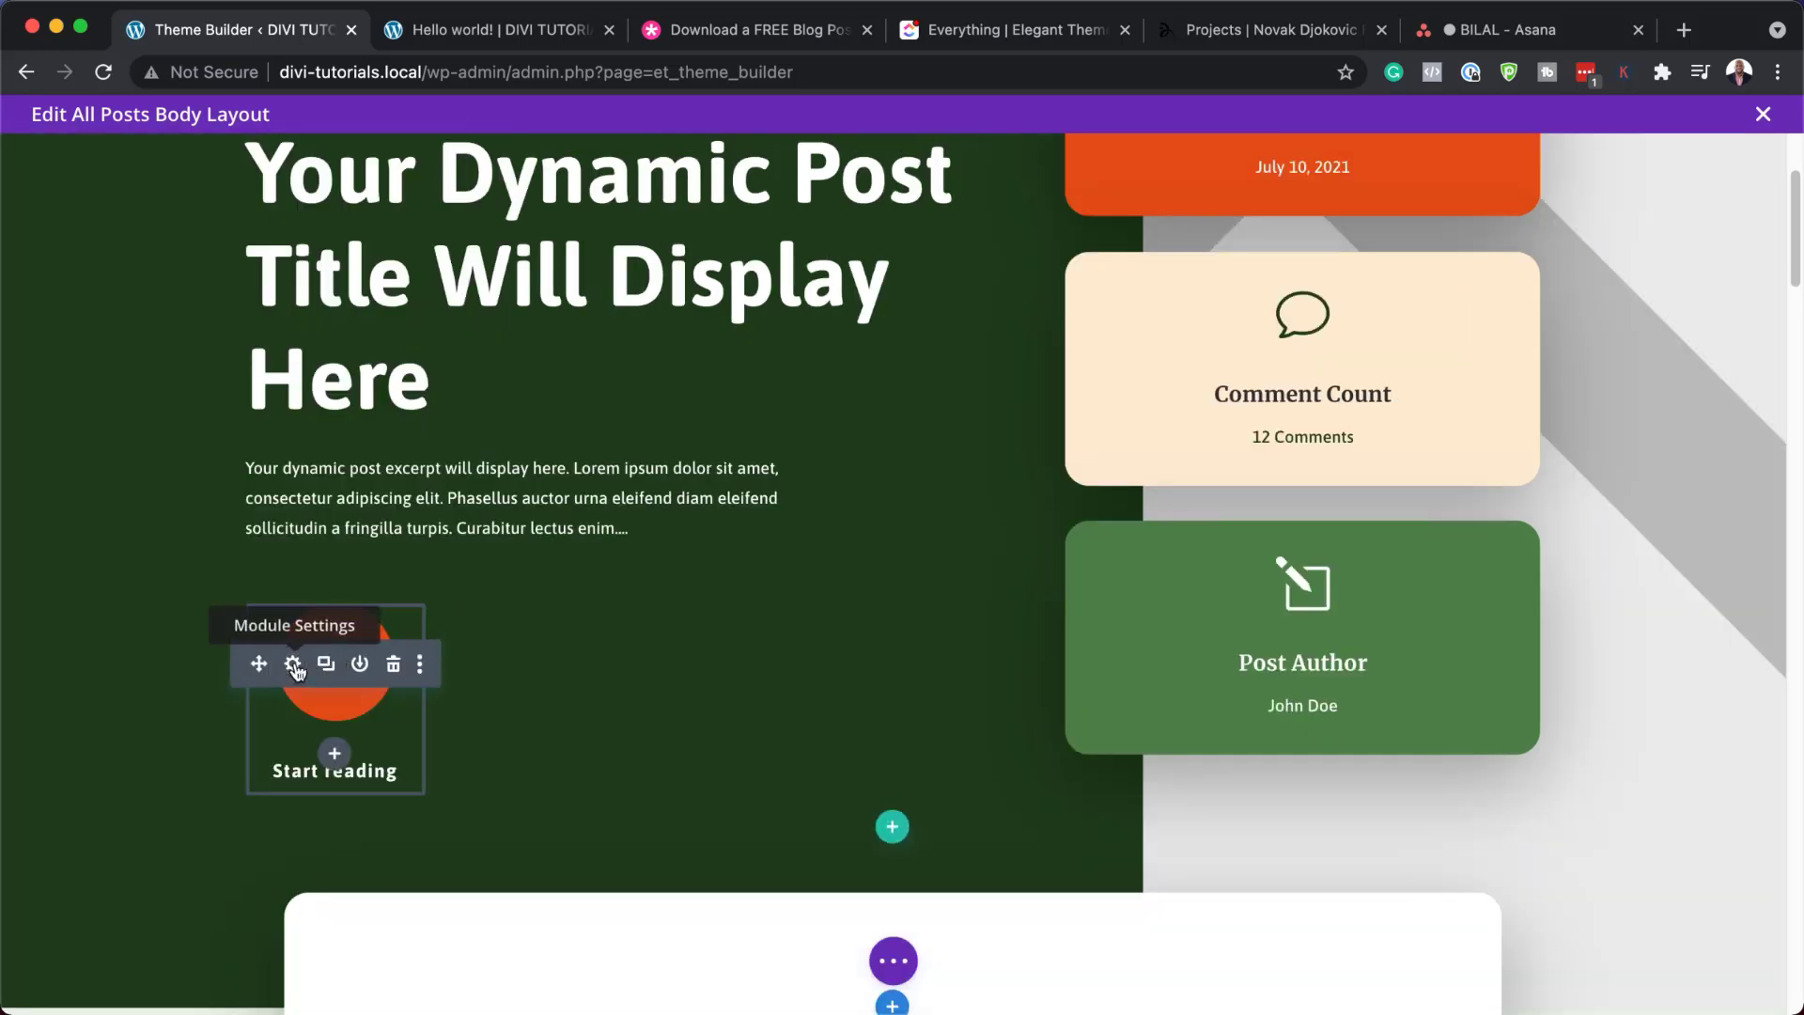
Retitle the arrow blurb from 'Start reading' to 'Start Reading'
{"action": "left_click", "coordinate": [294, 664]}
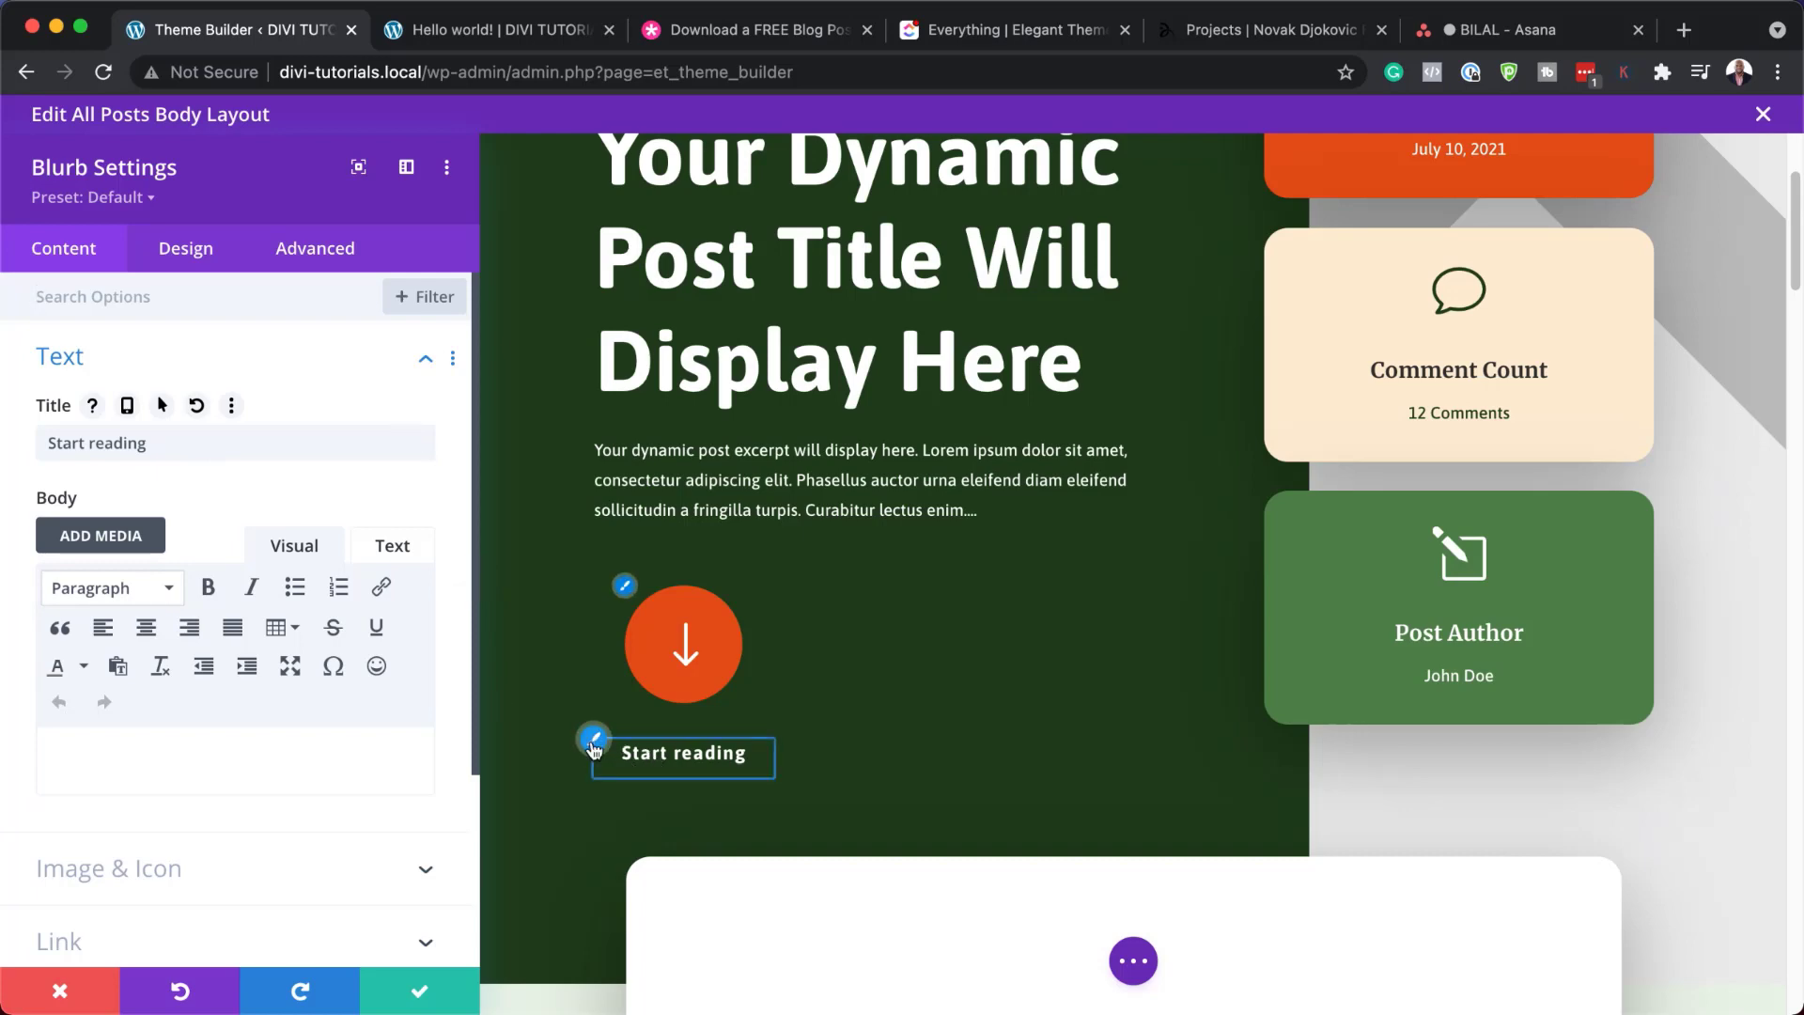
{"action": "left_click", "coordinate": [592, 743]}
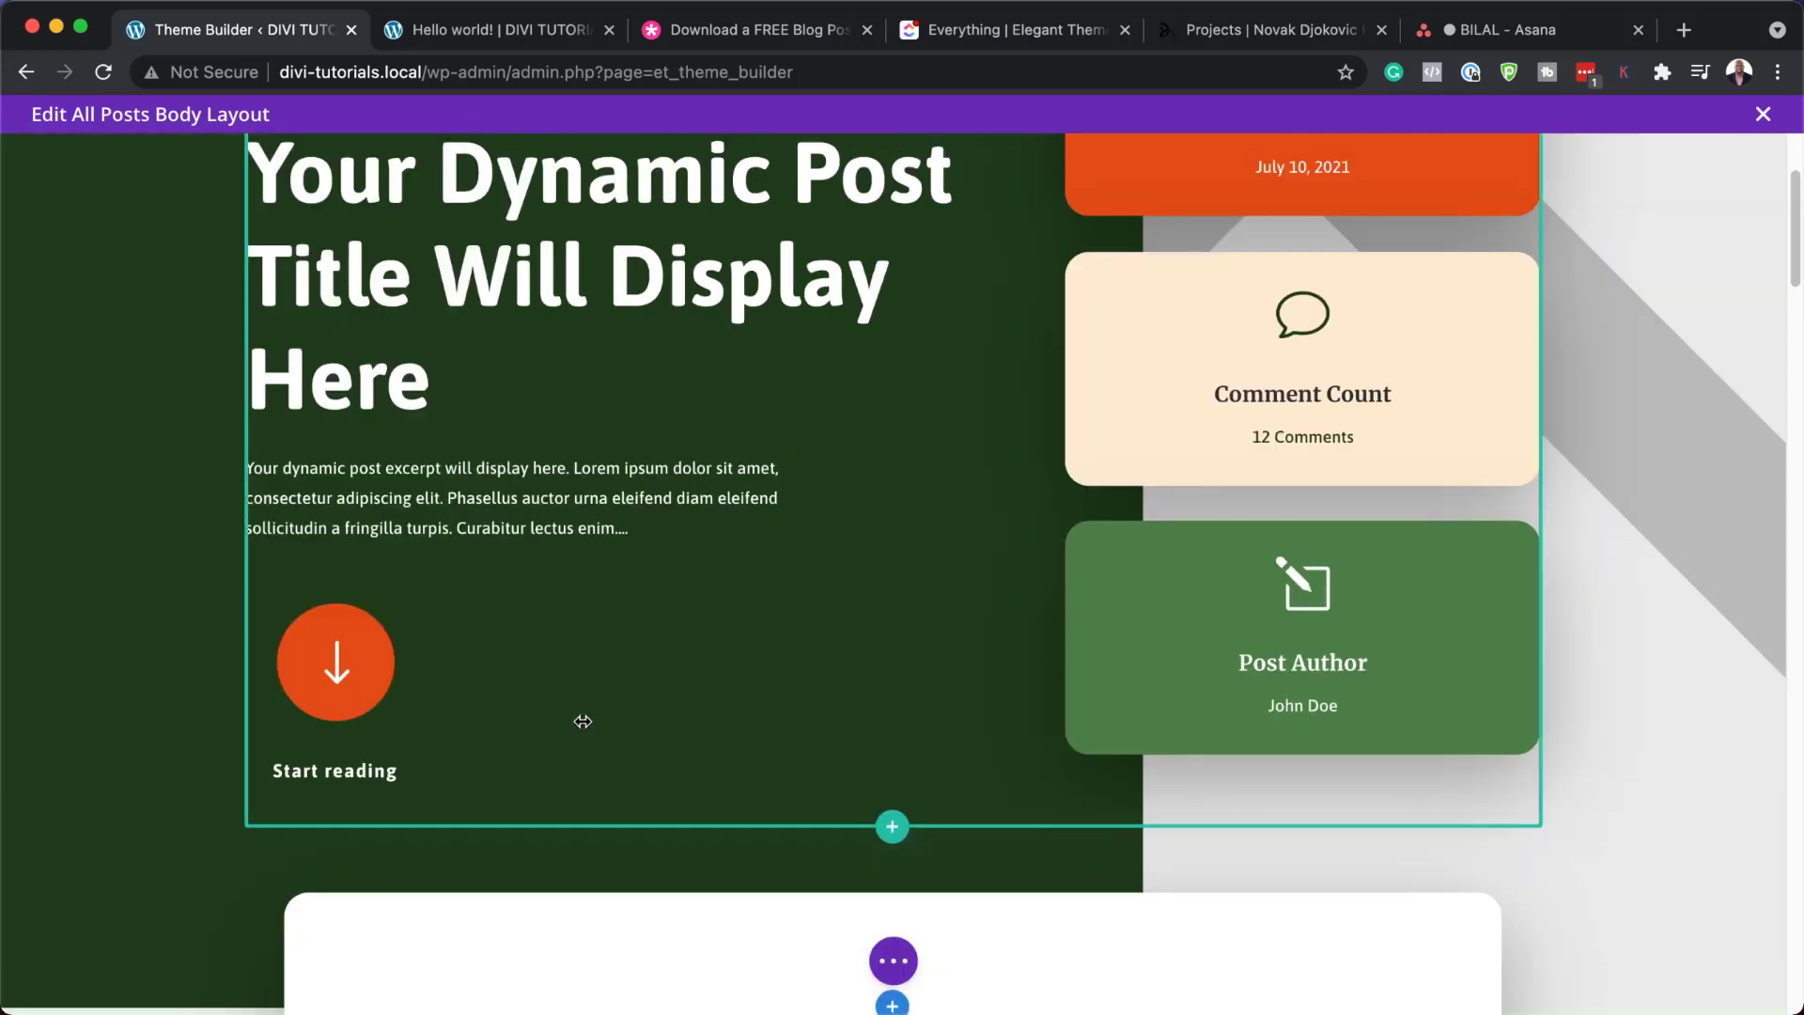
{"action": "left_click", "coordinate": [584, 721]}
{"action": "left_click", "coordinate": [104, 451]}
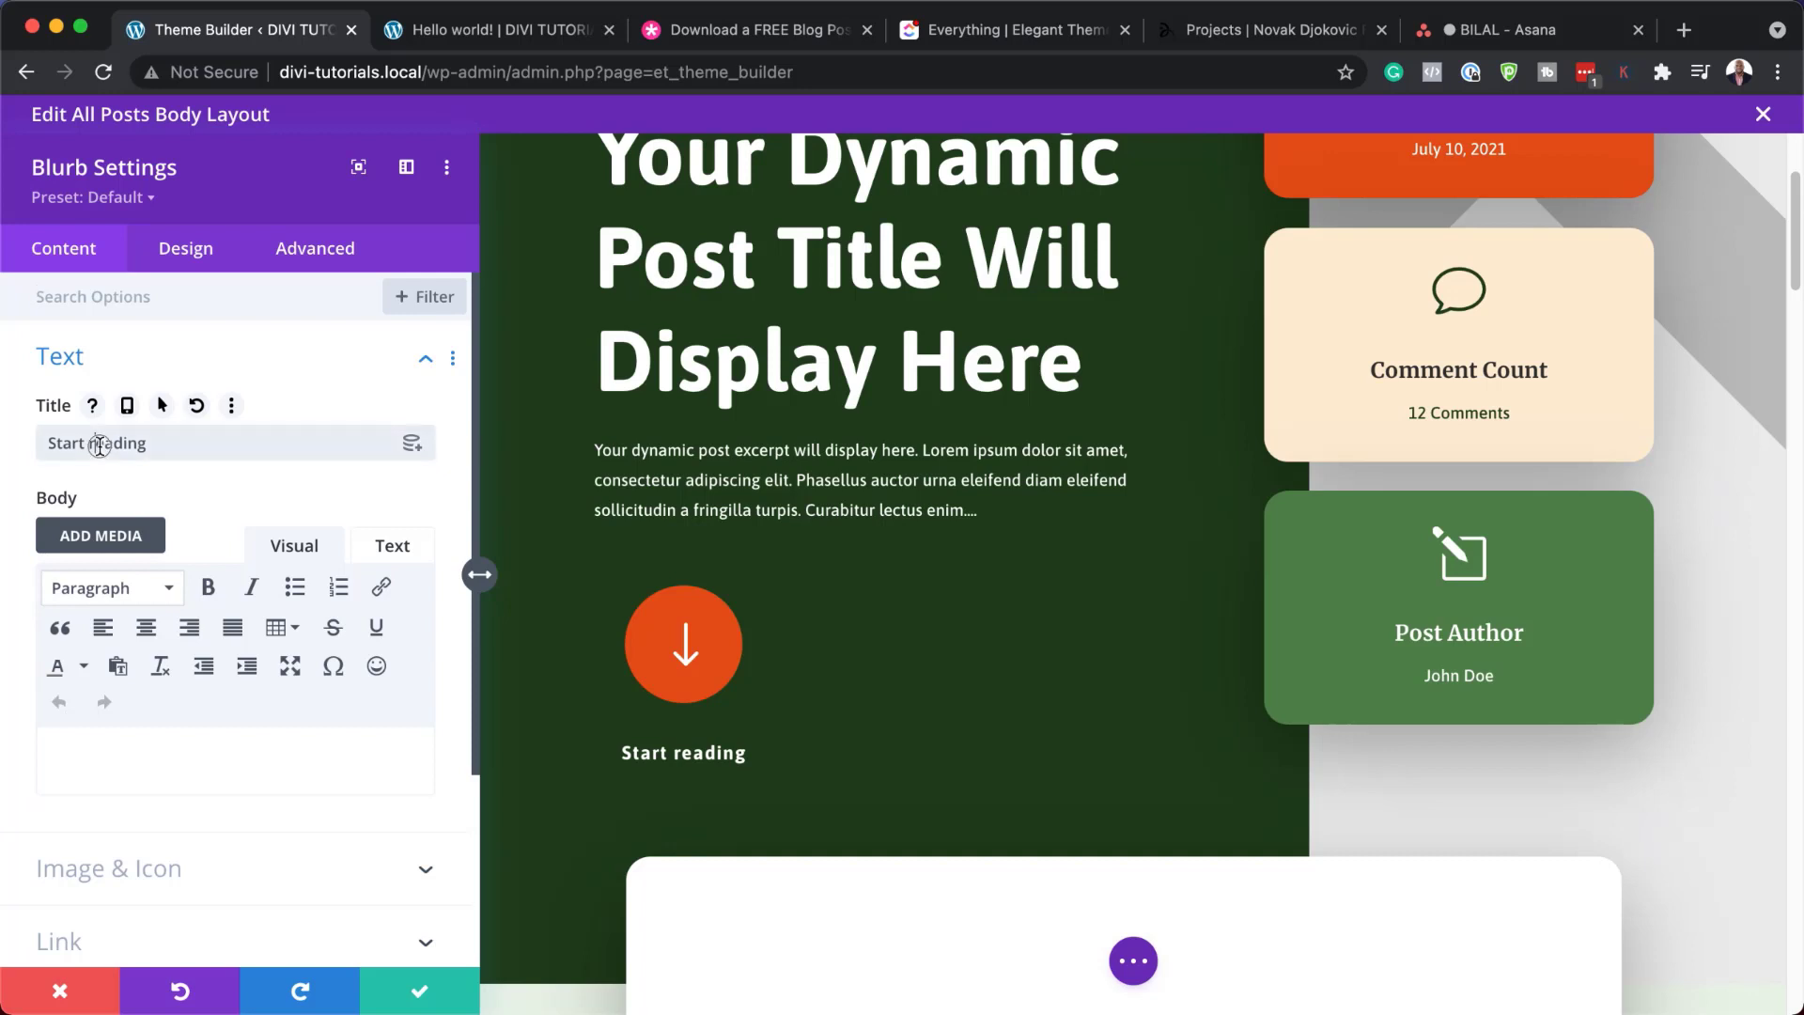
{"action": "key", "text": "BackSpace"}
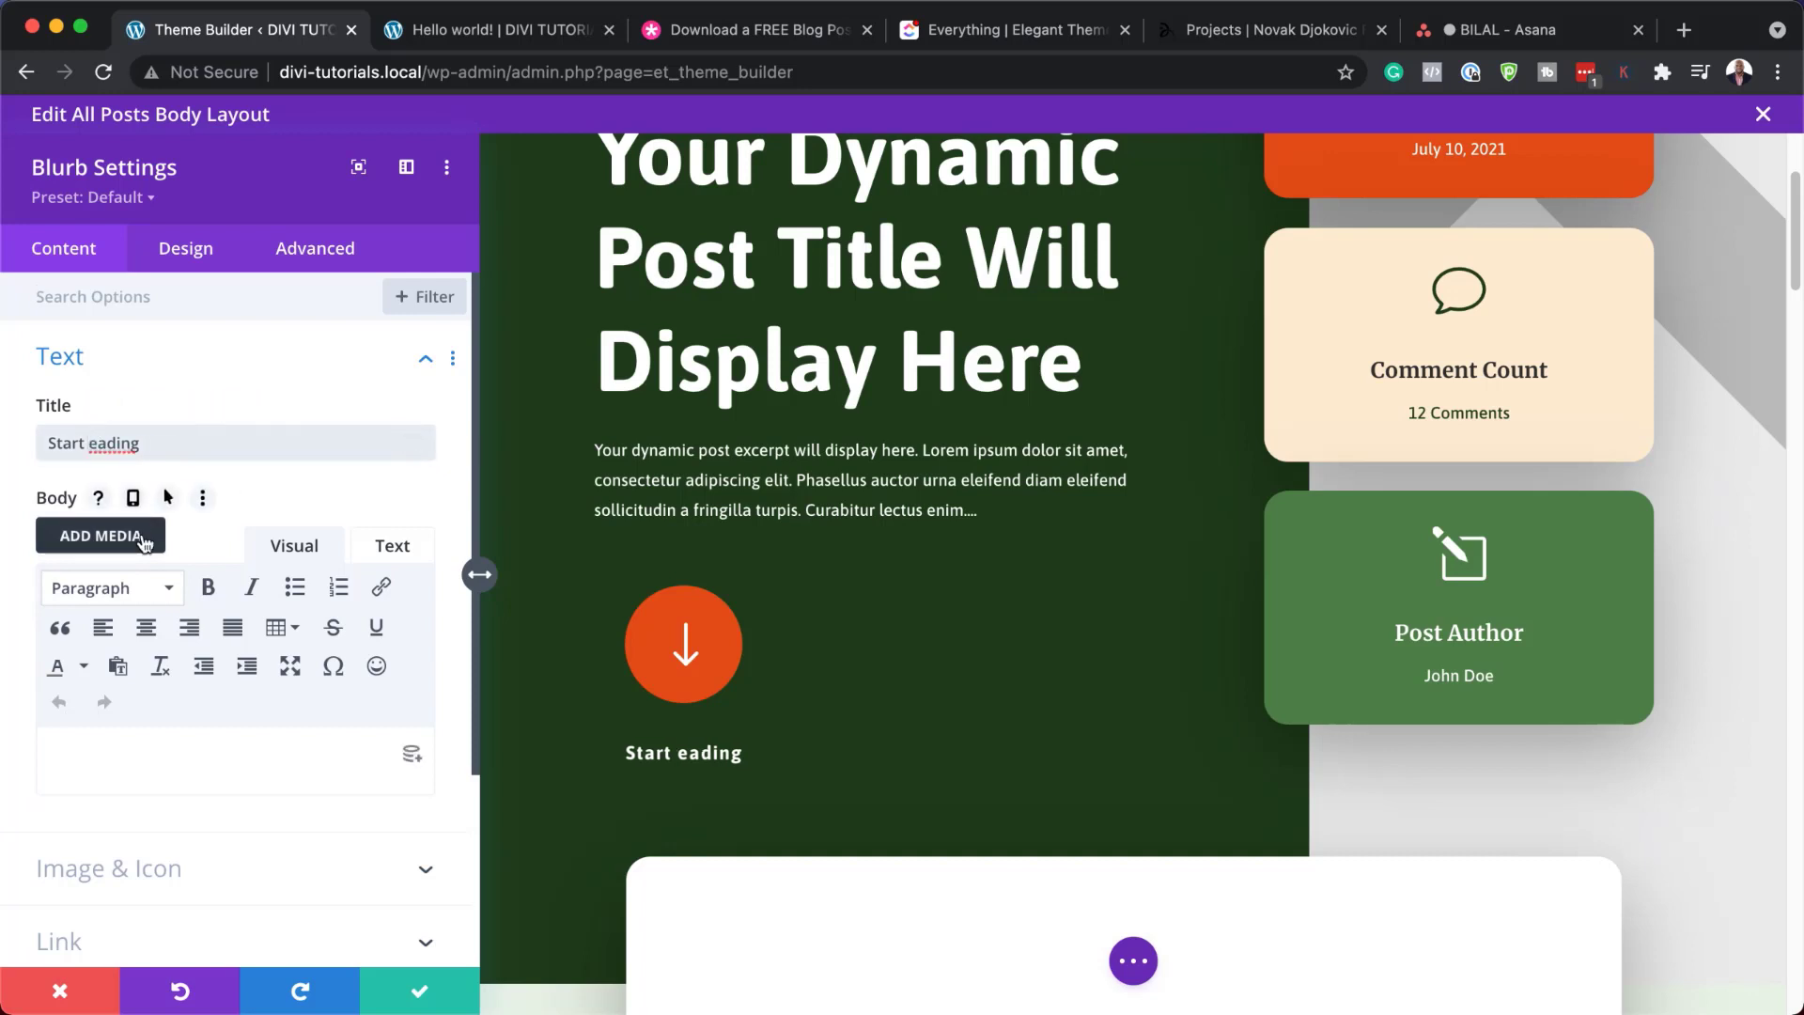
{"action": "type", "text": "R"}
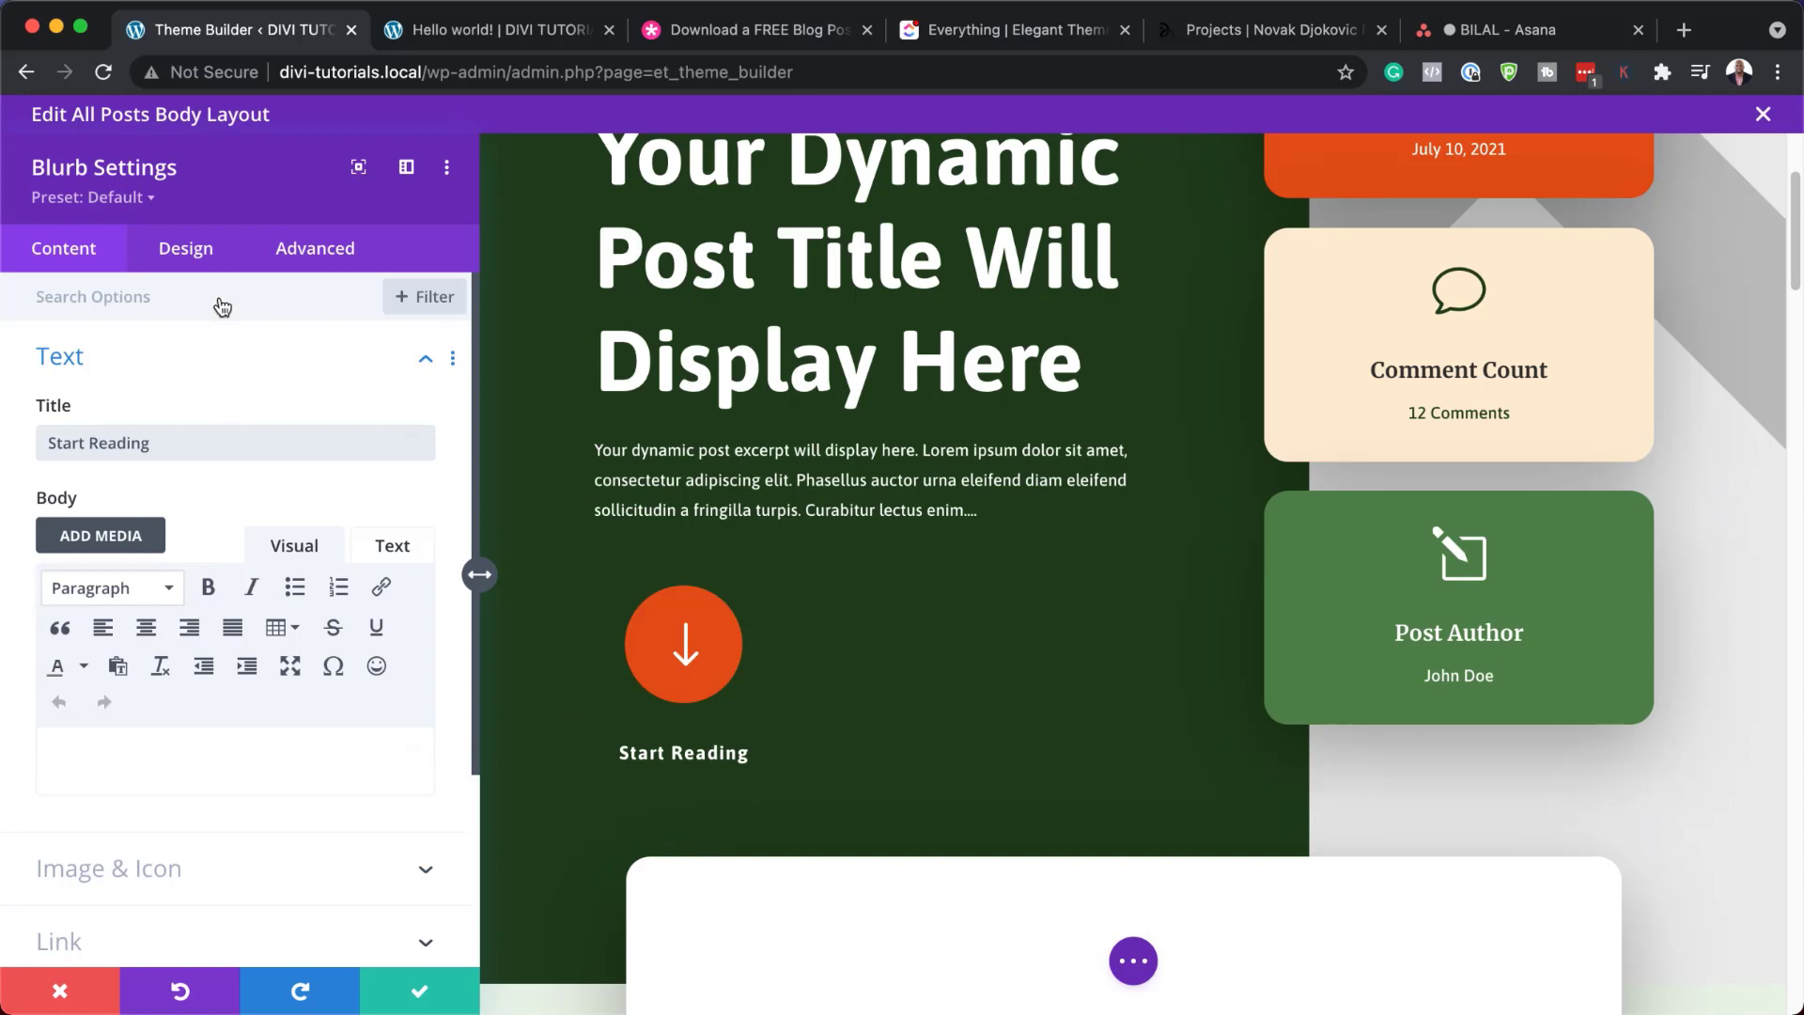
Make the blurb's title text gold
{"action": "left_click", "coordinate": [214, 252]}
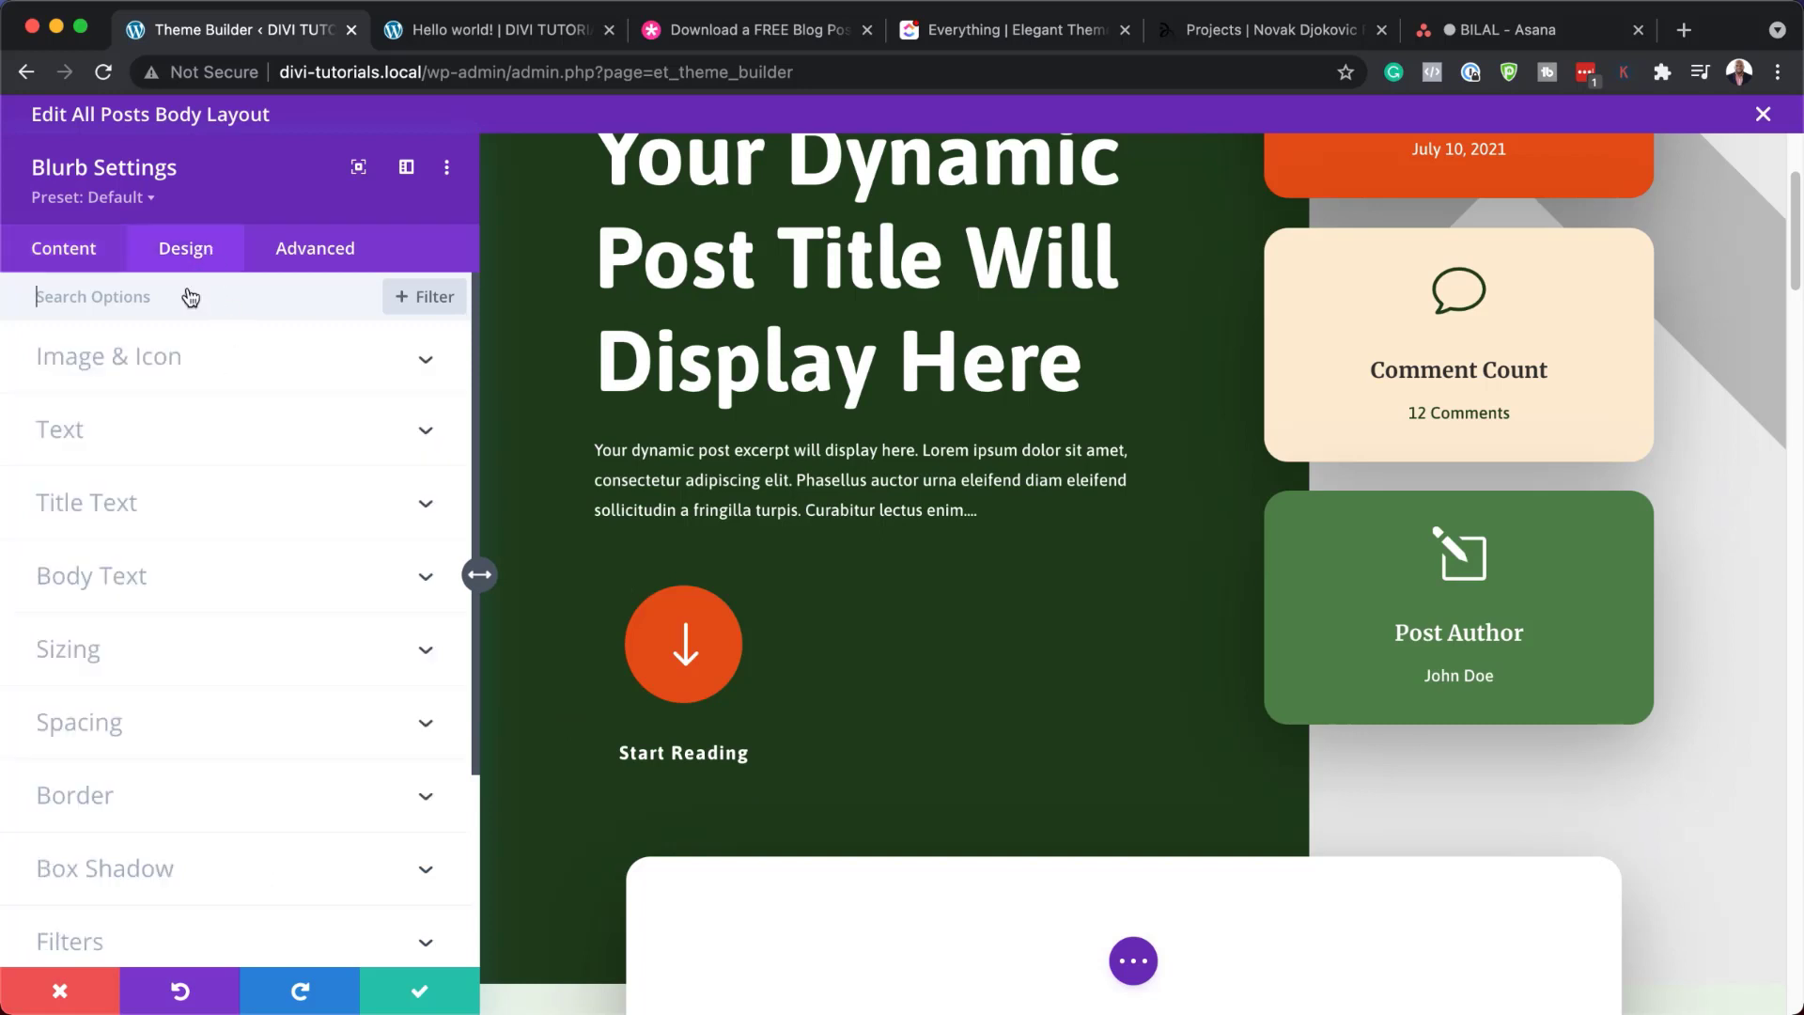
{"action": "left_click", "coordinate": [167, 440]}
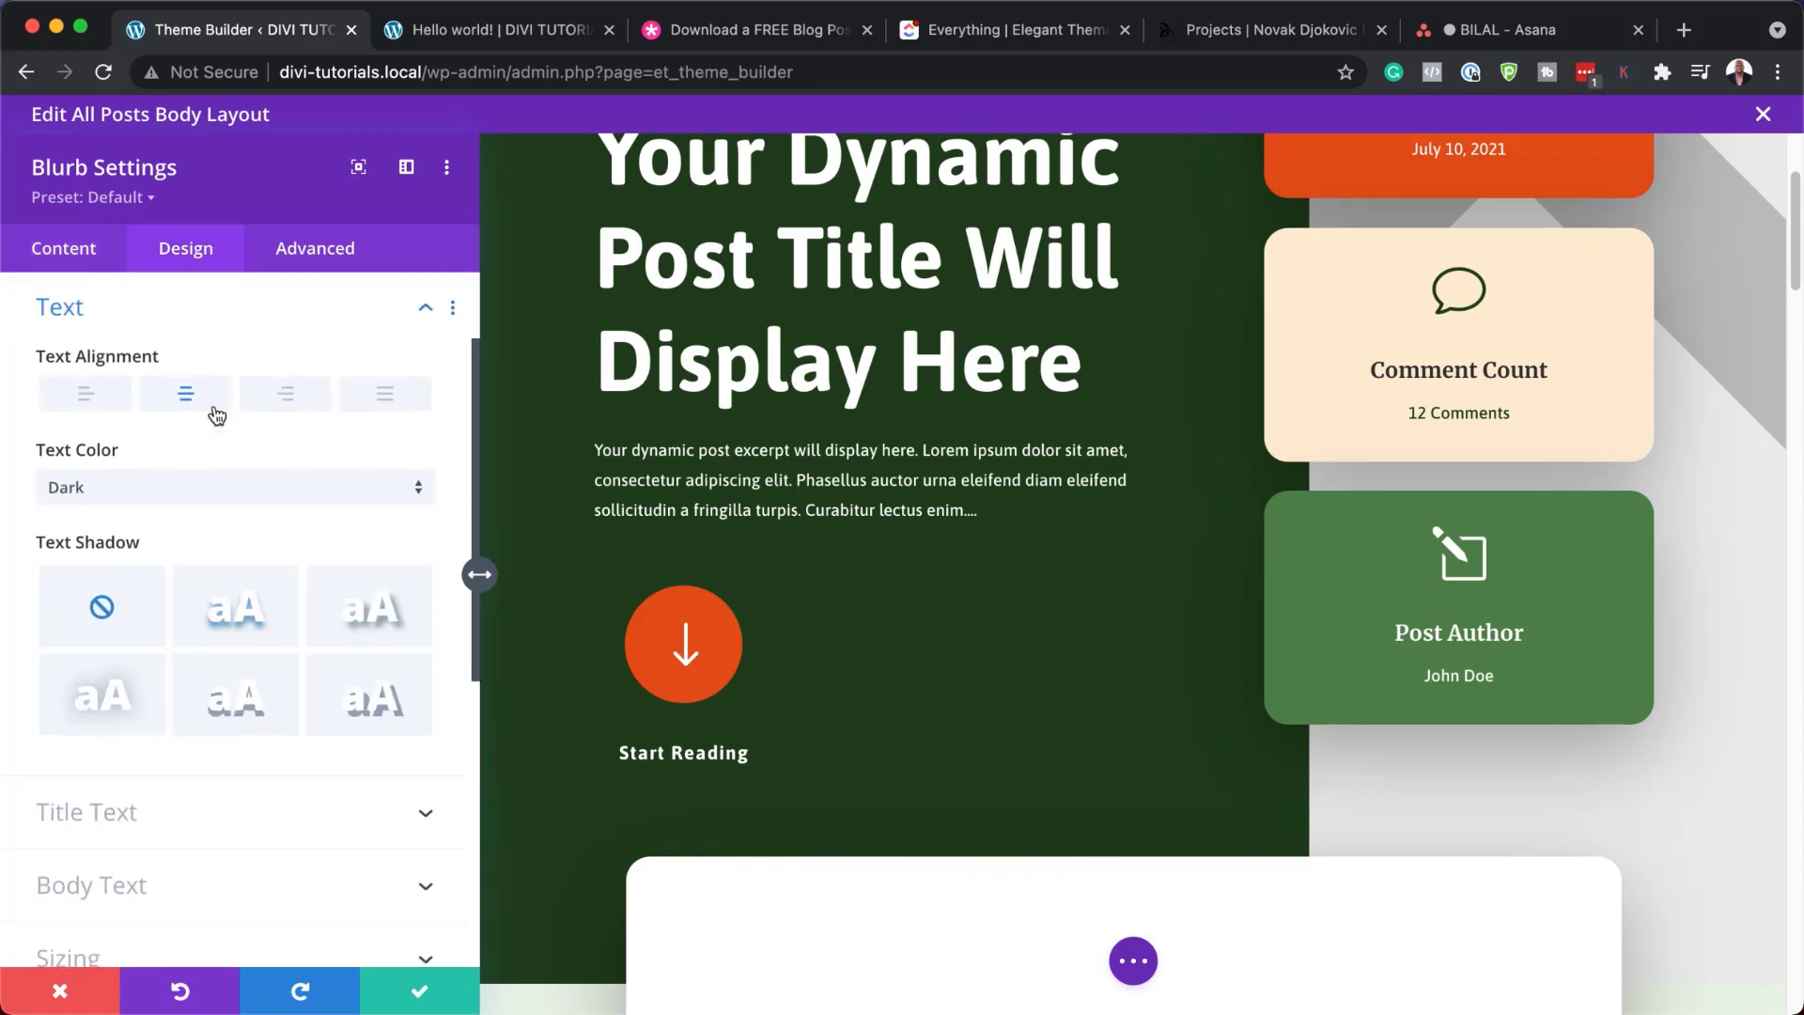
{"action": "left_click", "coordinate": [241, 830]}
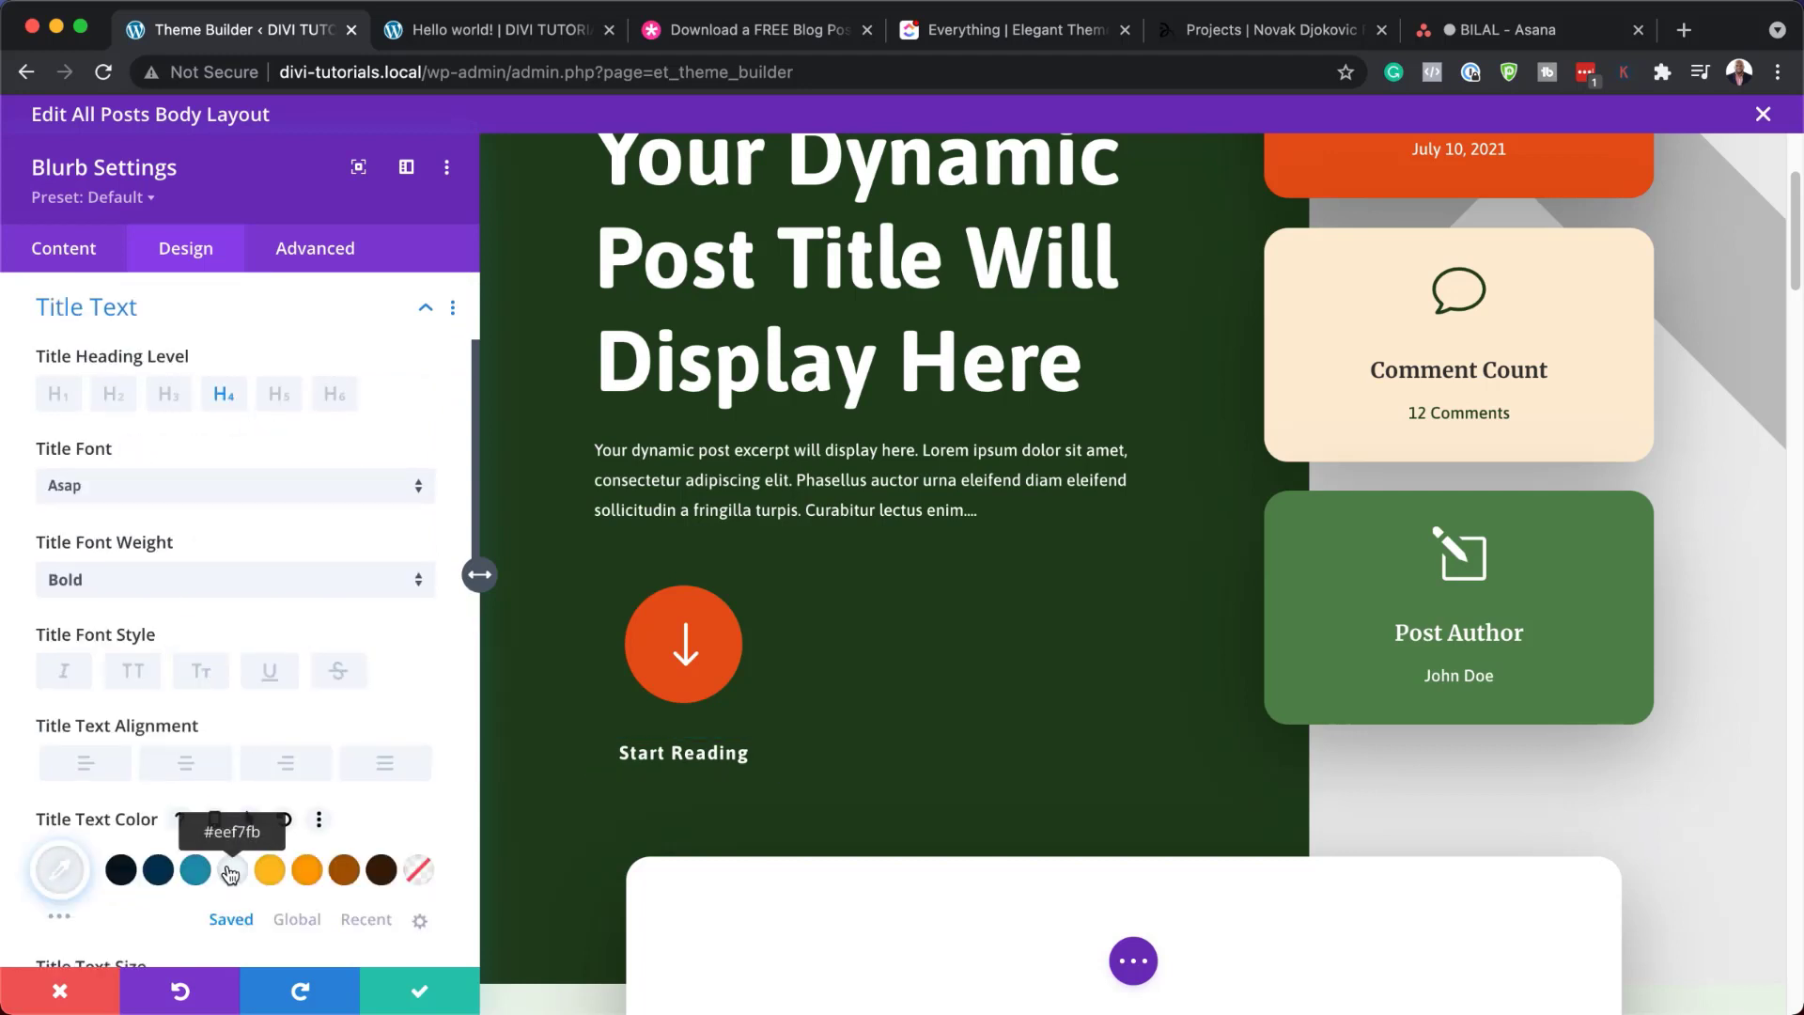
{"action": "left_click", "coordinate": [270, 871]}
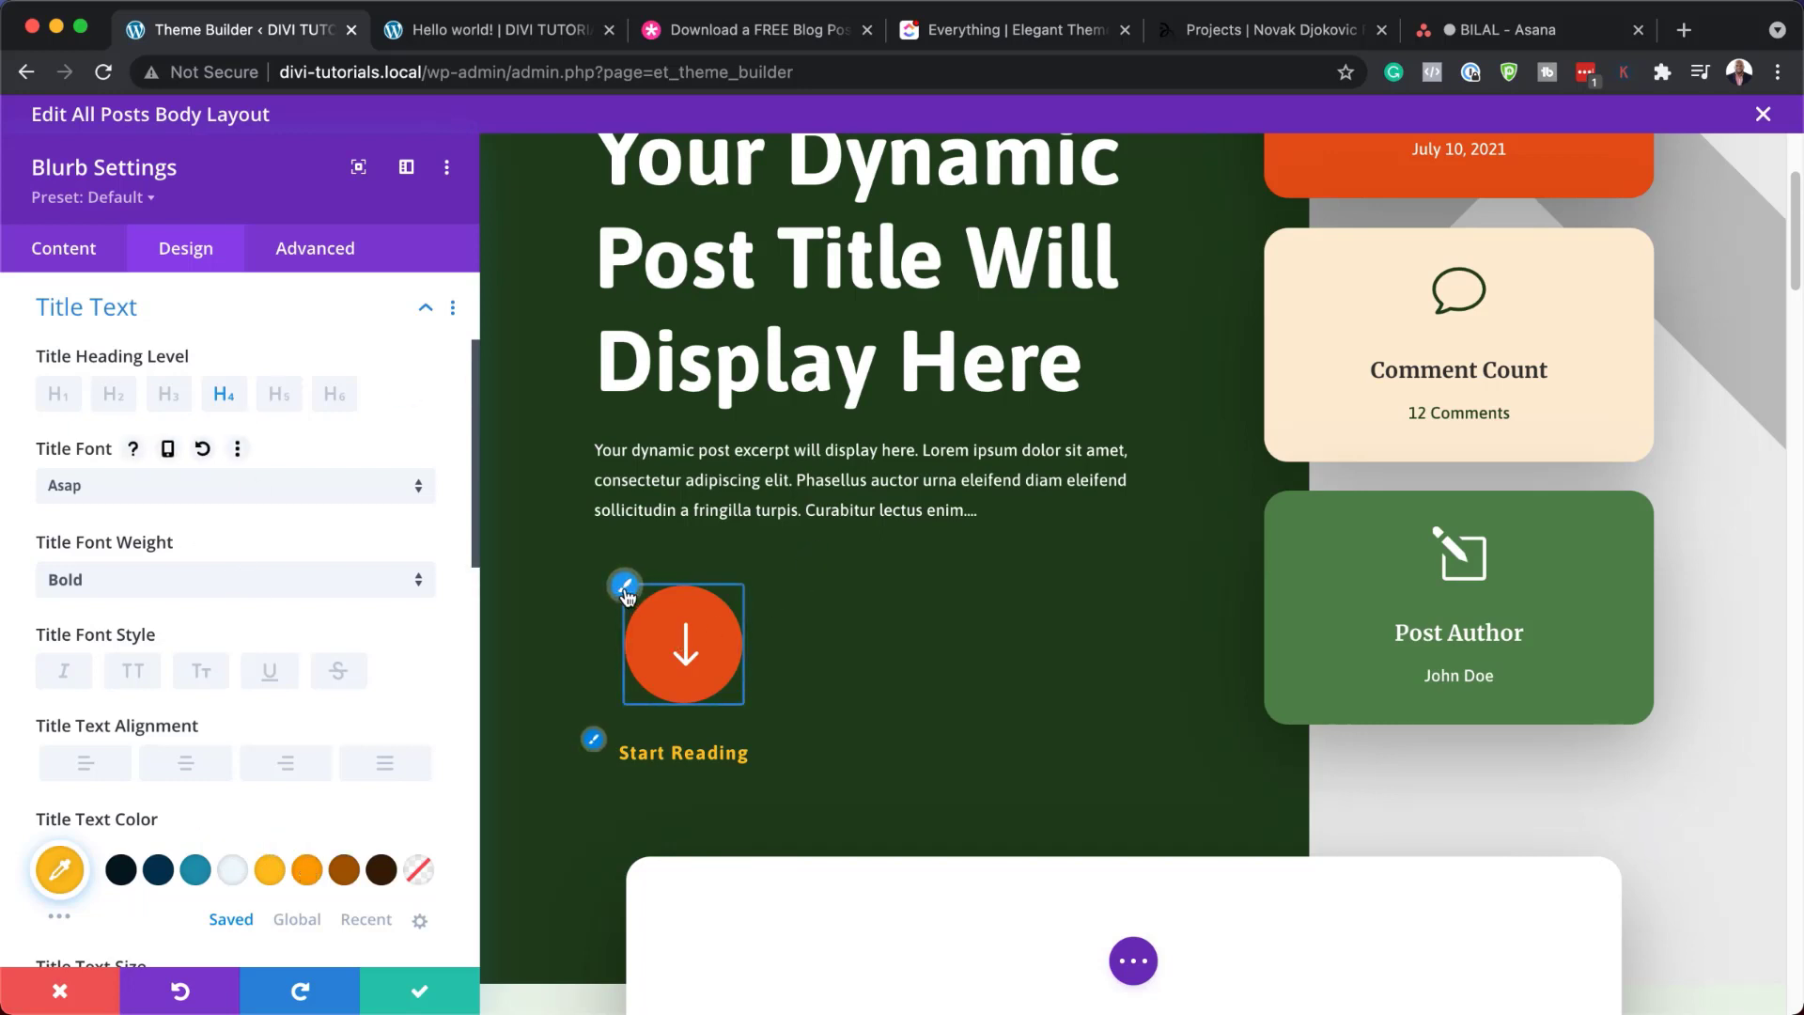
Enable a custom icon font size and set the arrow icon to 51px
{"action": "left_click", "coordinate": [625, 589]}
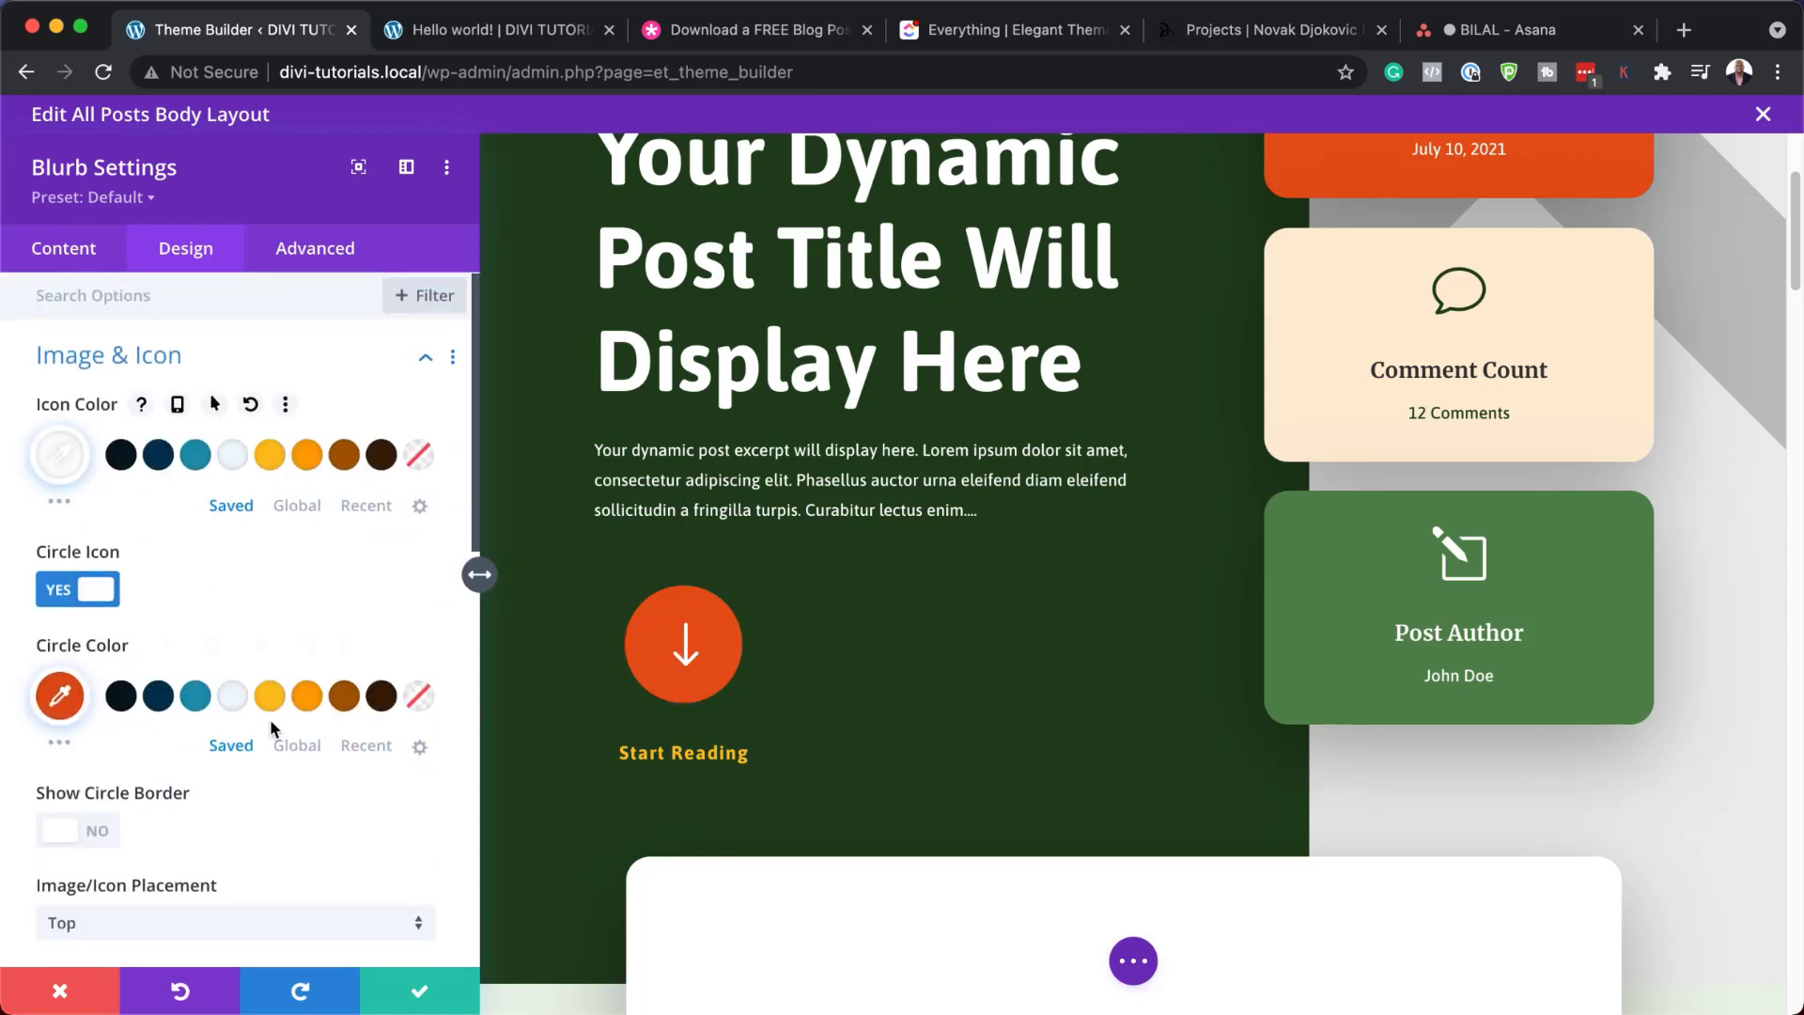
{"action": "scroll", "coordinate": [268, 718], "scroll_direction": "down", "scroll_amount": 3}
{"action": "scroll", "coordinate": [273, 719], "scroll_direction": "down", "scroll_amount": 2}
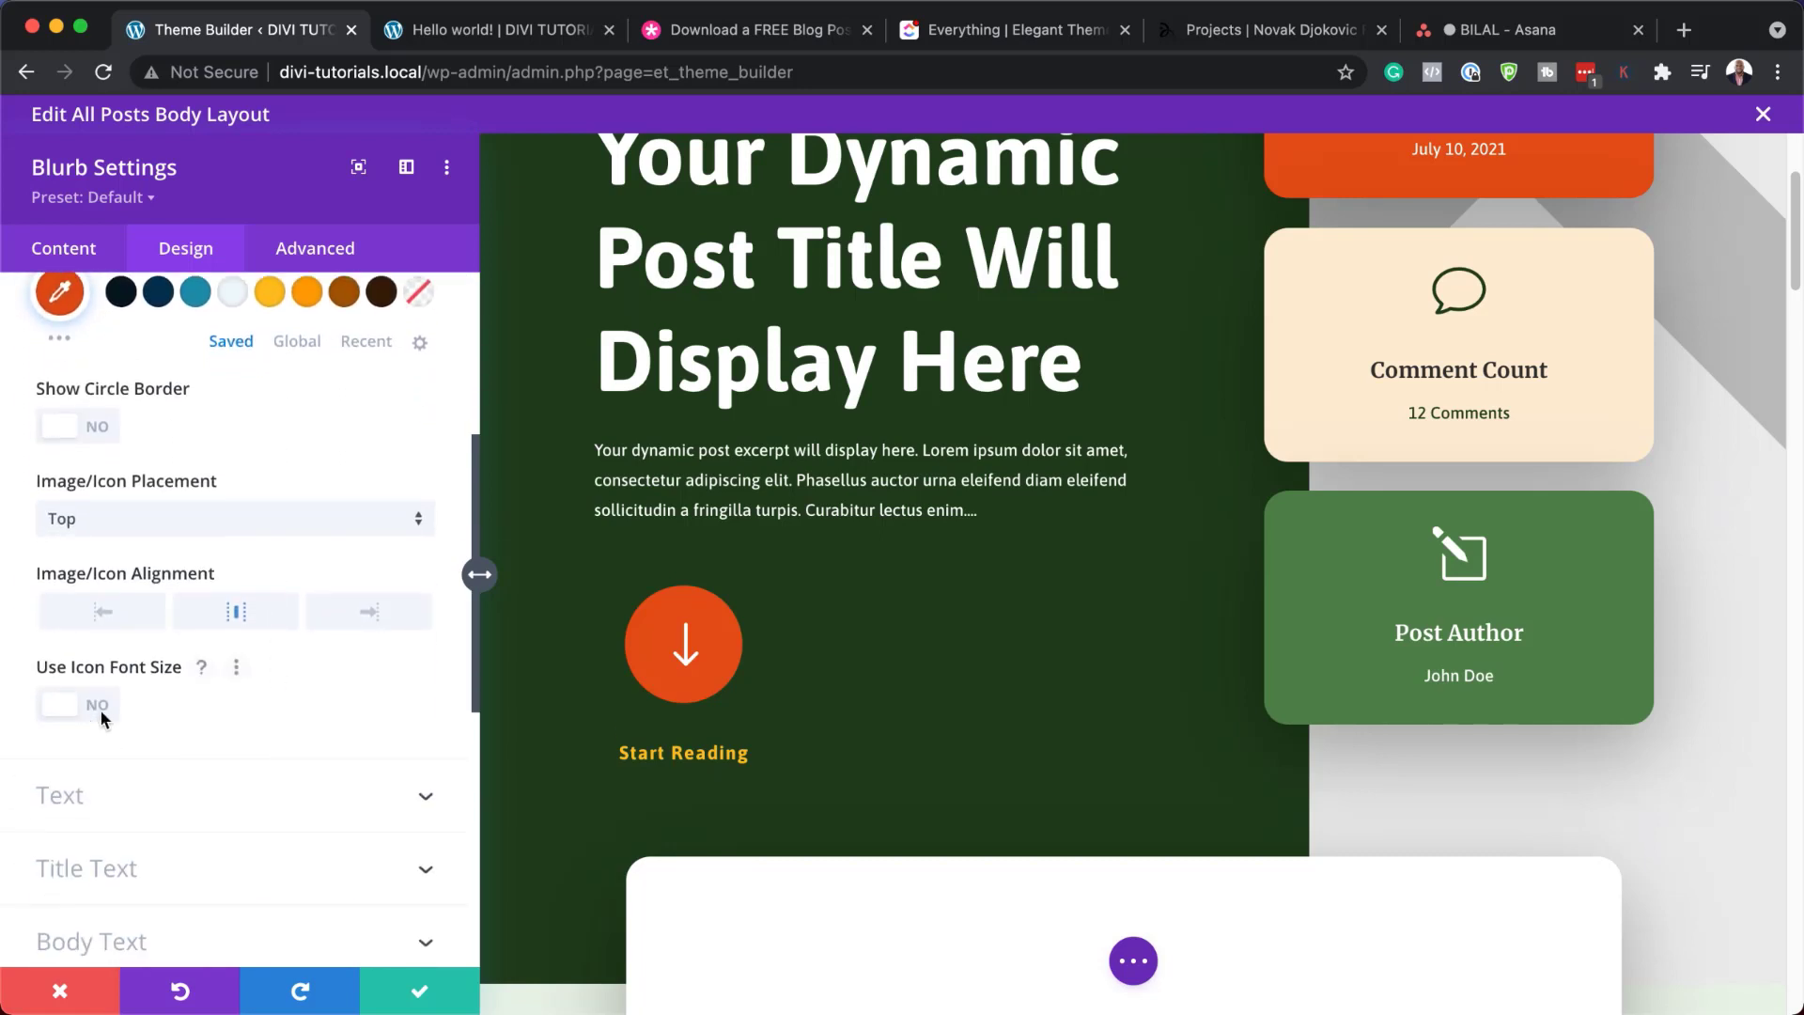
{"action": "left_click", "coordinate": [99, 709]}
{"action": "left_click_drag", "start_coordinate": [236, 807], "coordinate": [19, 797]}
{"action": "left_click_drag", "start_coordinate": [130, 815], "coordinate": [145, 816]}
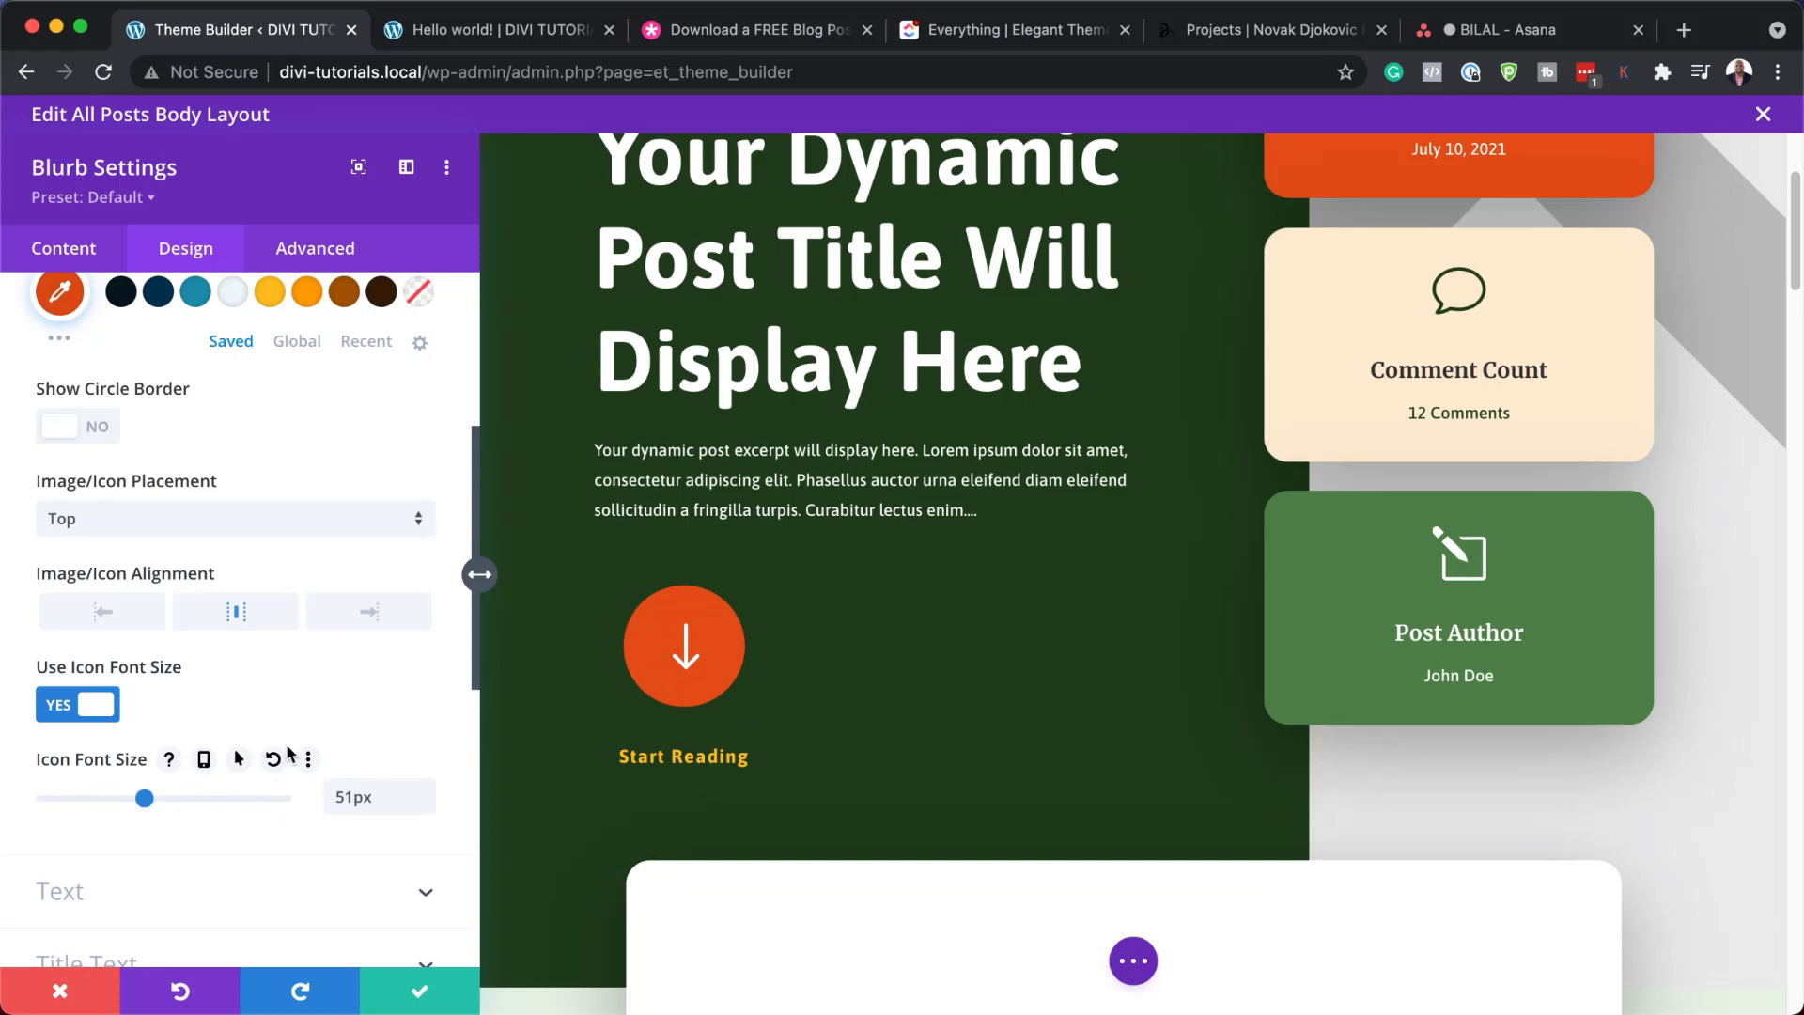
{"action": "left_click", "coordinate": [70, 1000]}
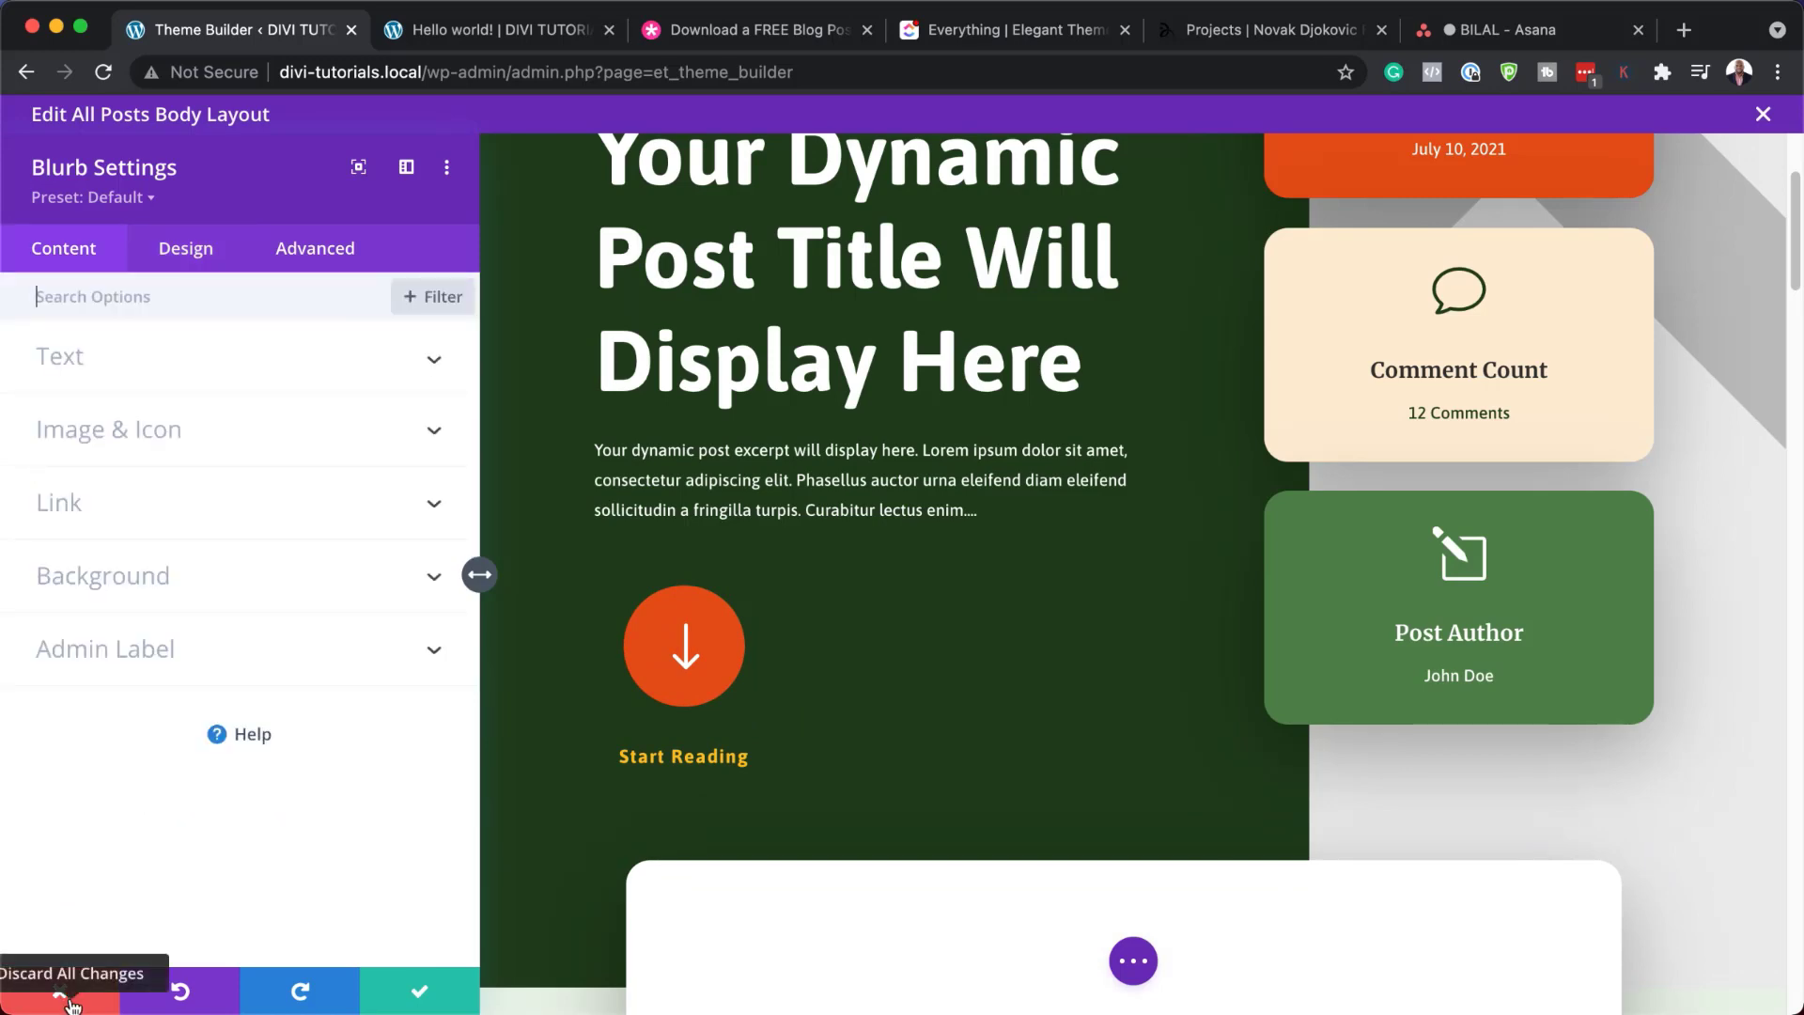
Discard the Start Reading blurb changes and try brown, then orange #fd9e02, as the Publish Date card background
{"action": "left_click", "coordinate": [70, 1002]}
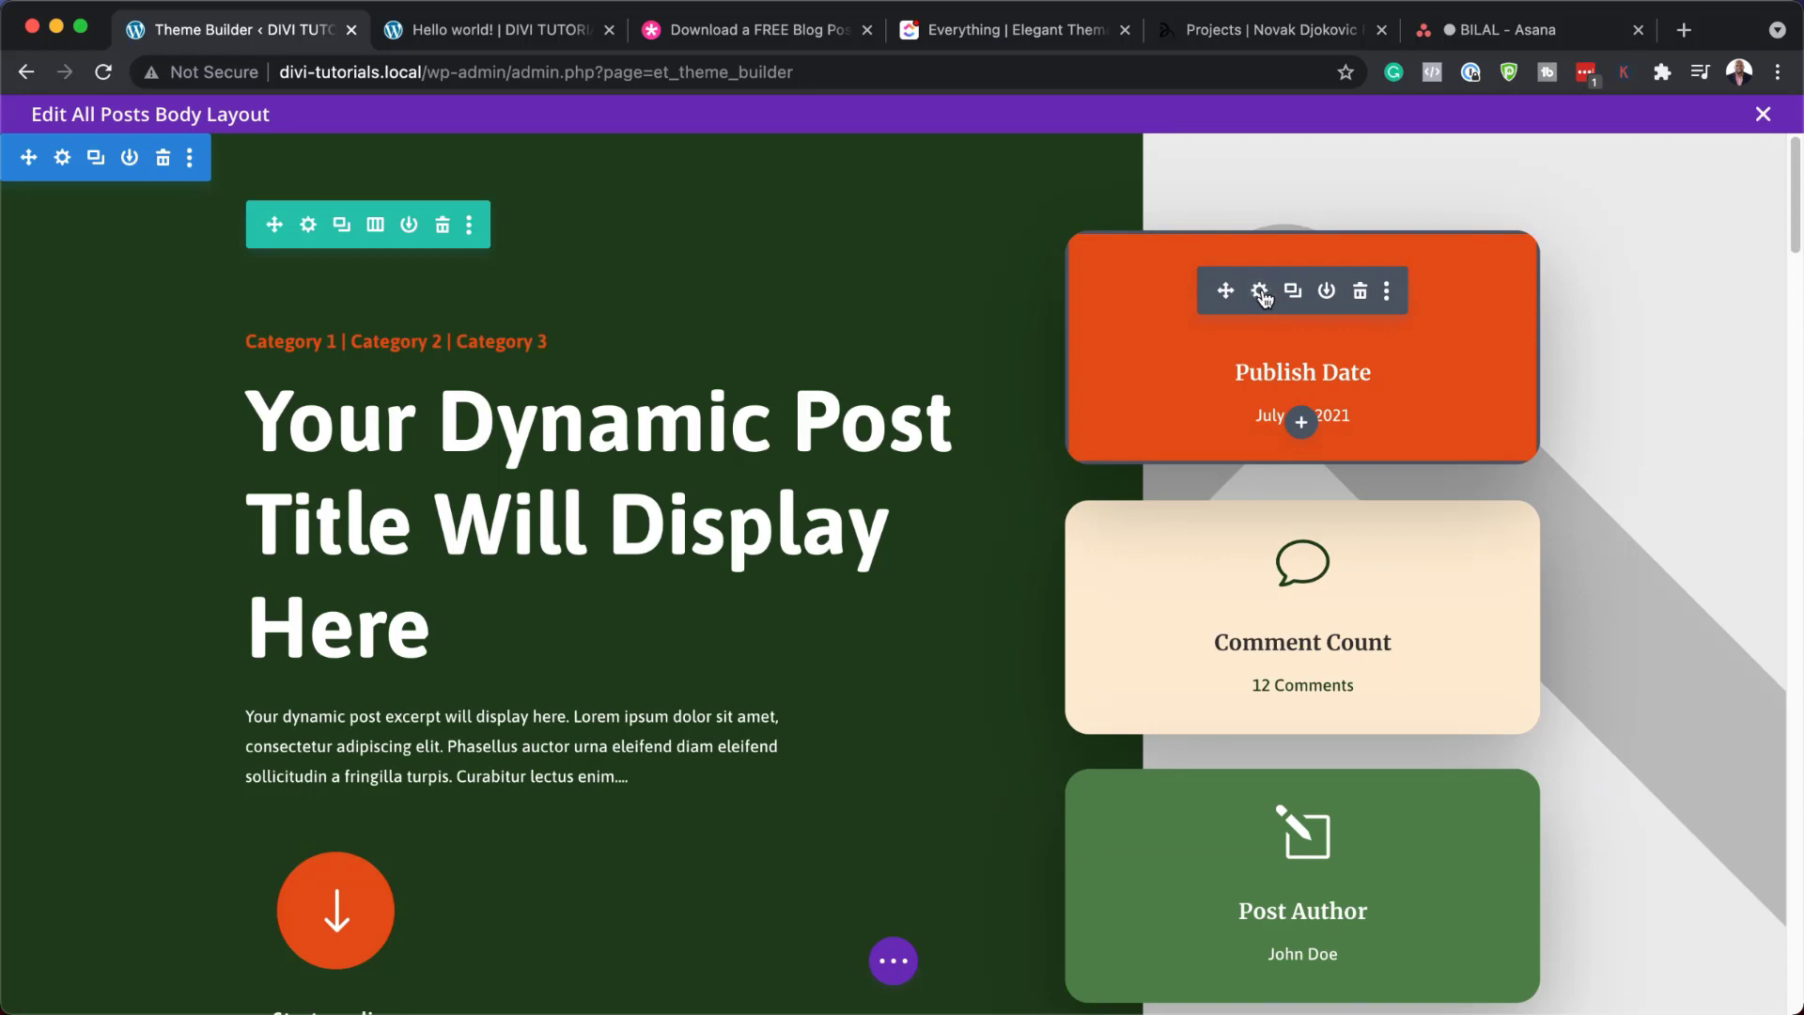
{"action": "left_click", "coordinate": [1259, 293]}
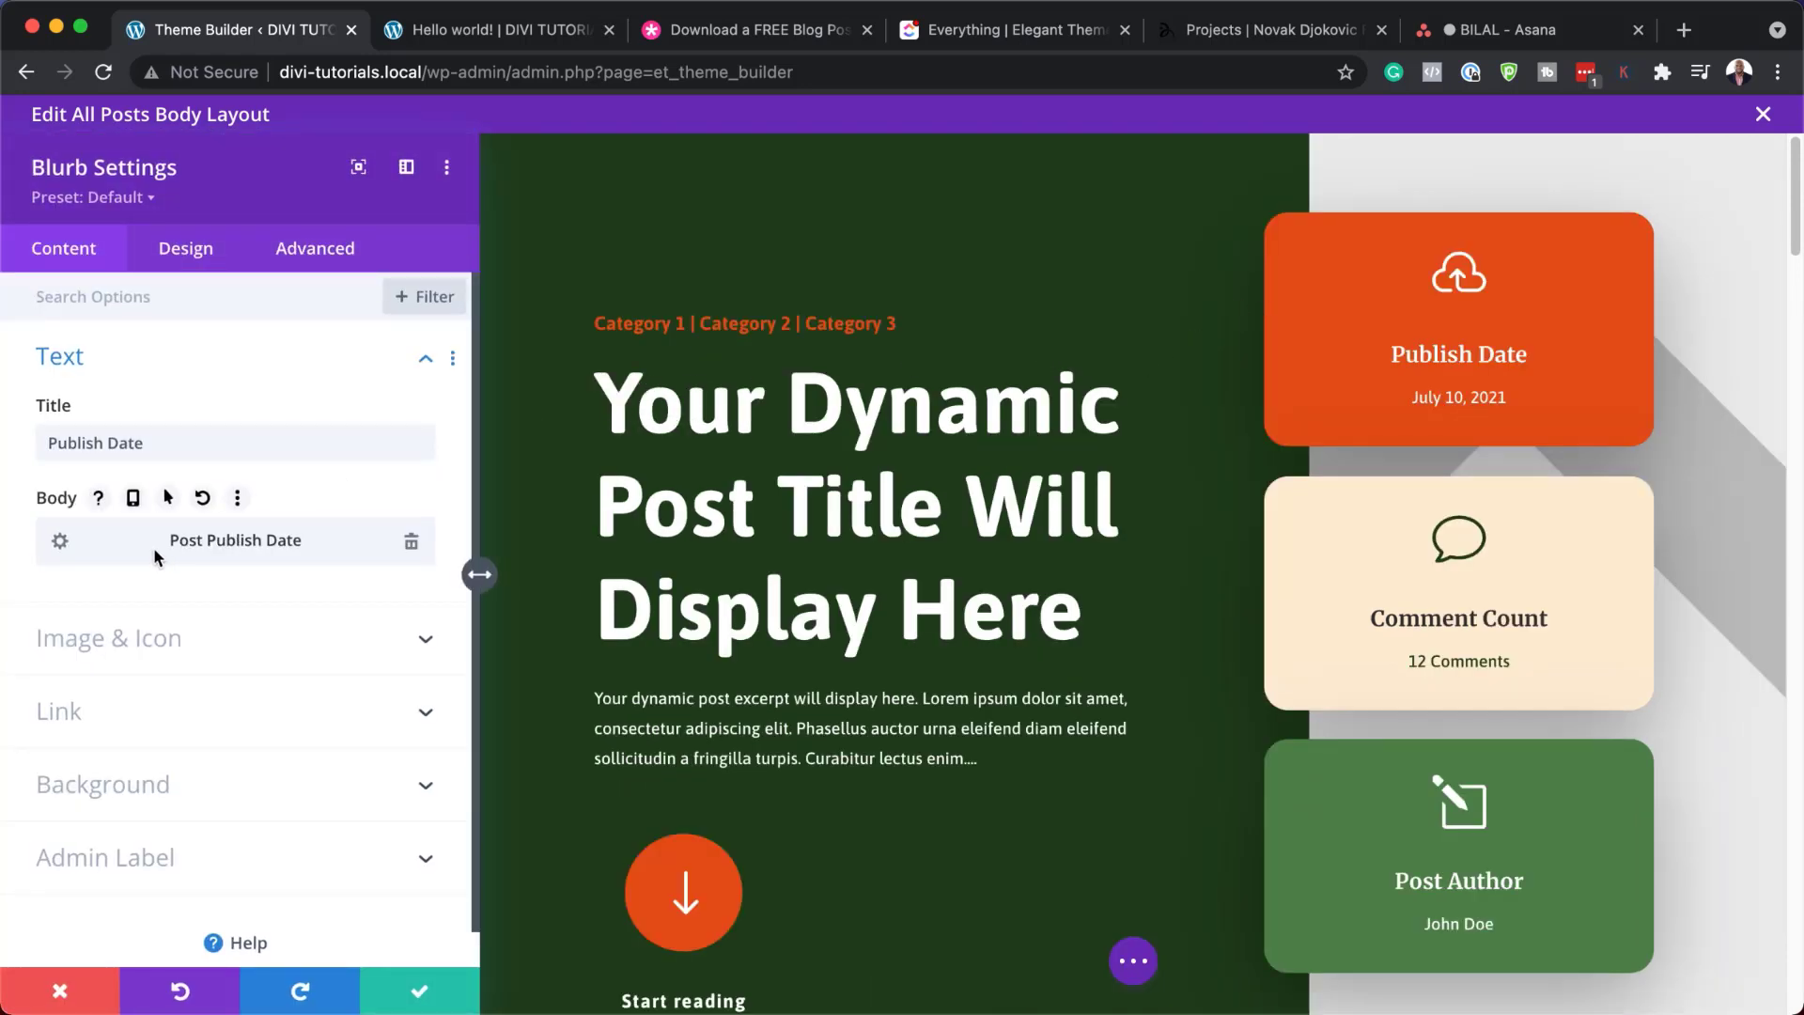
{"action": "left_click", "coordinate": [274, 787]}
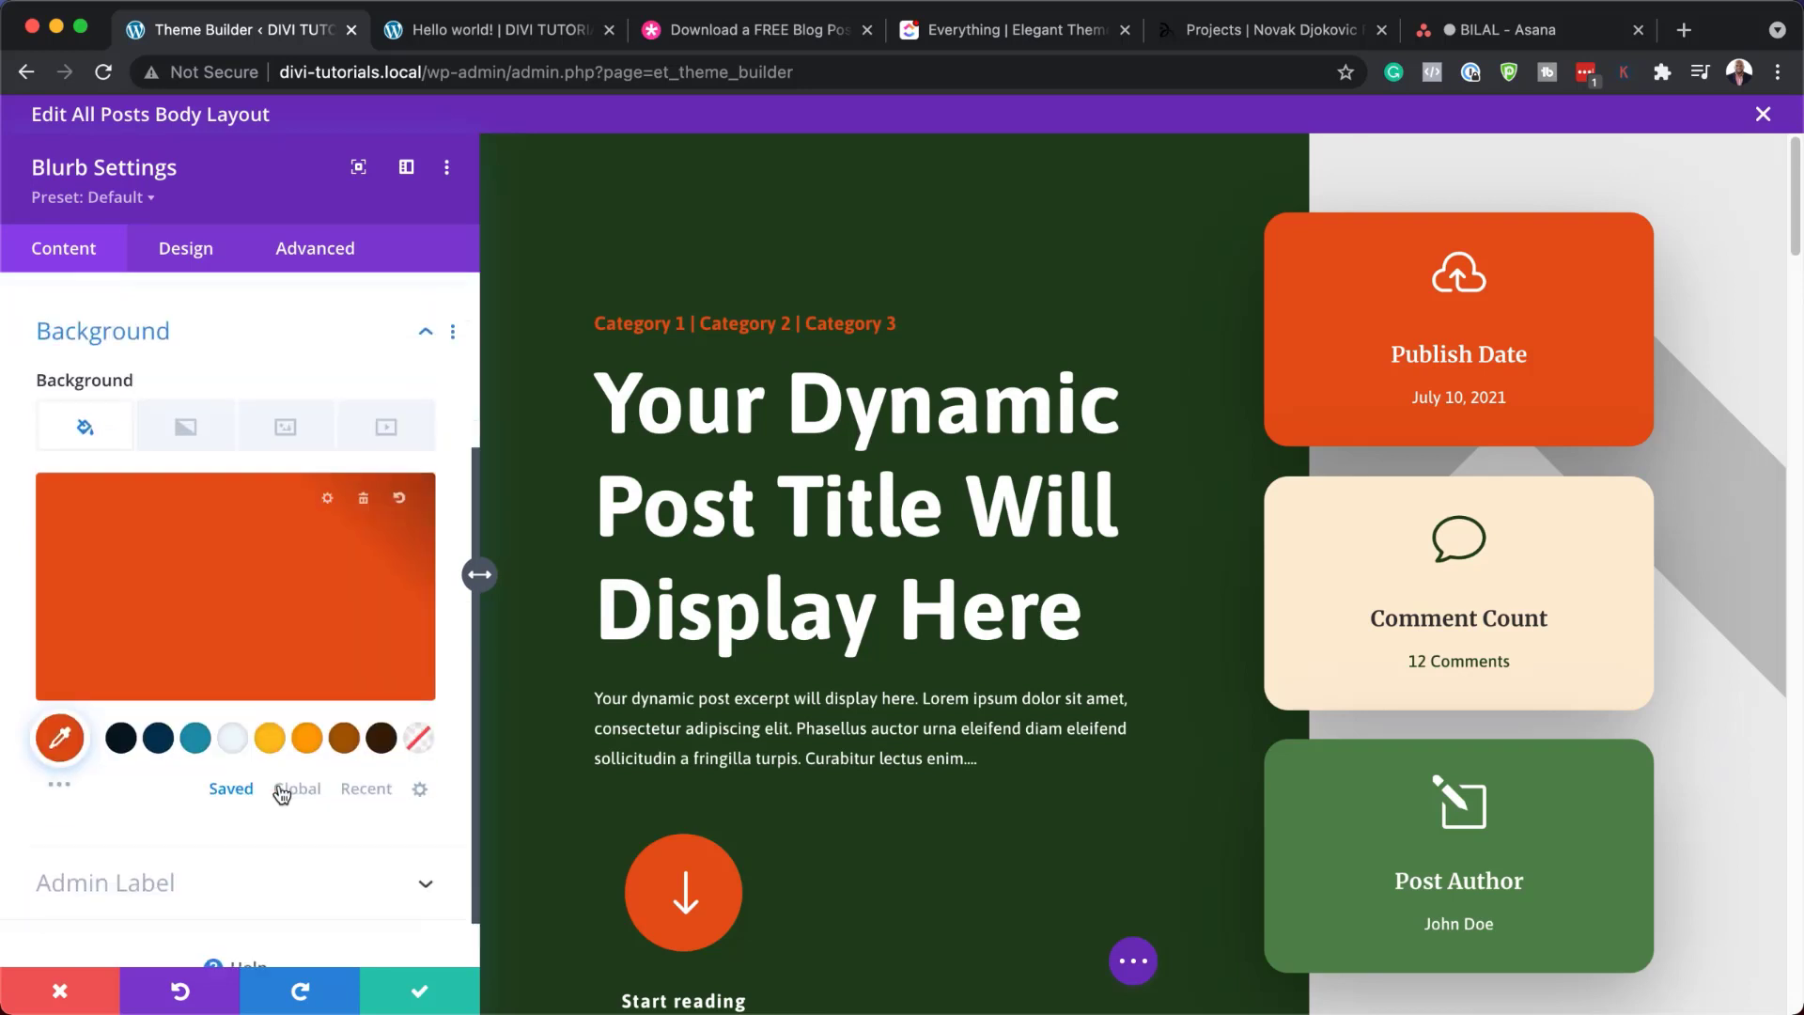
{"action": "left_click", "coordinate": [333, 719]}
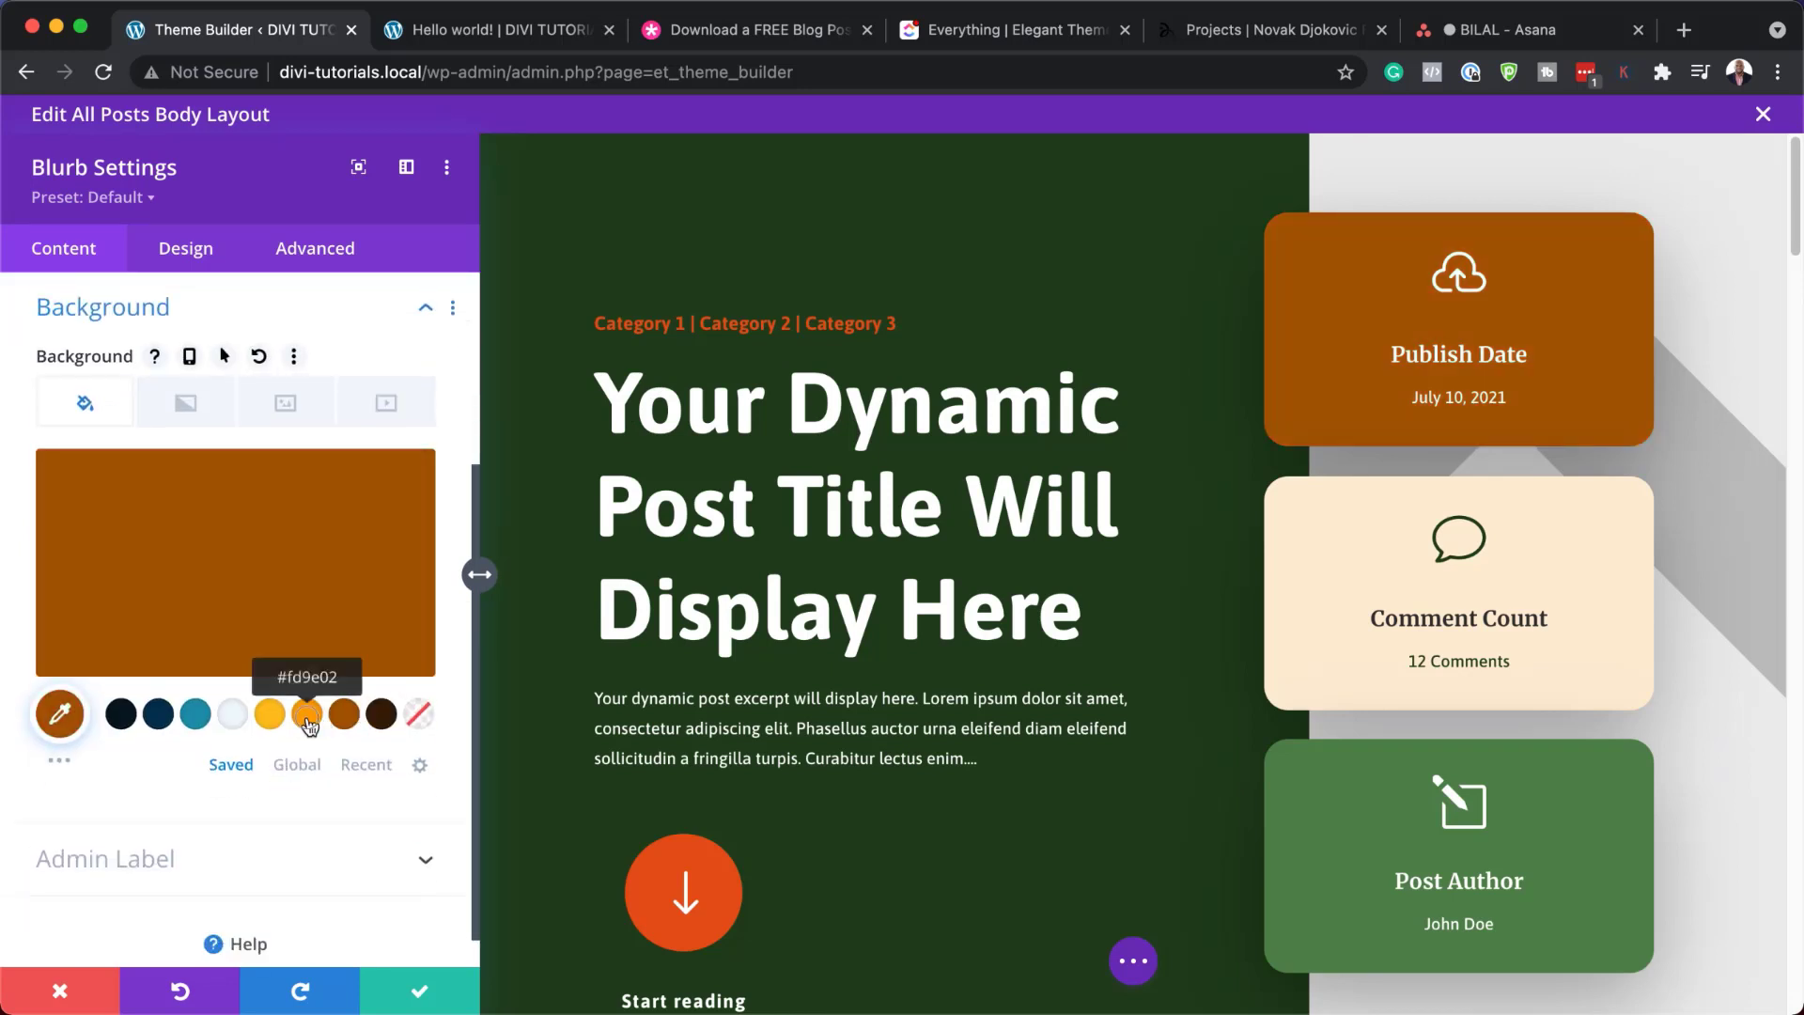
{"action": "left_click", "coordinate": [307, 716]}
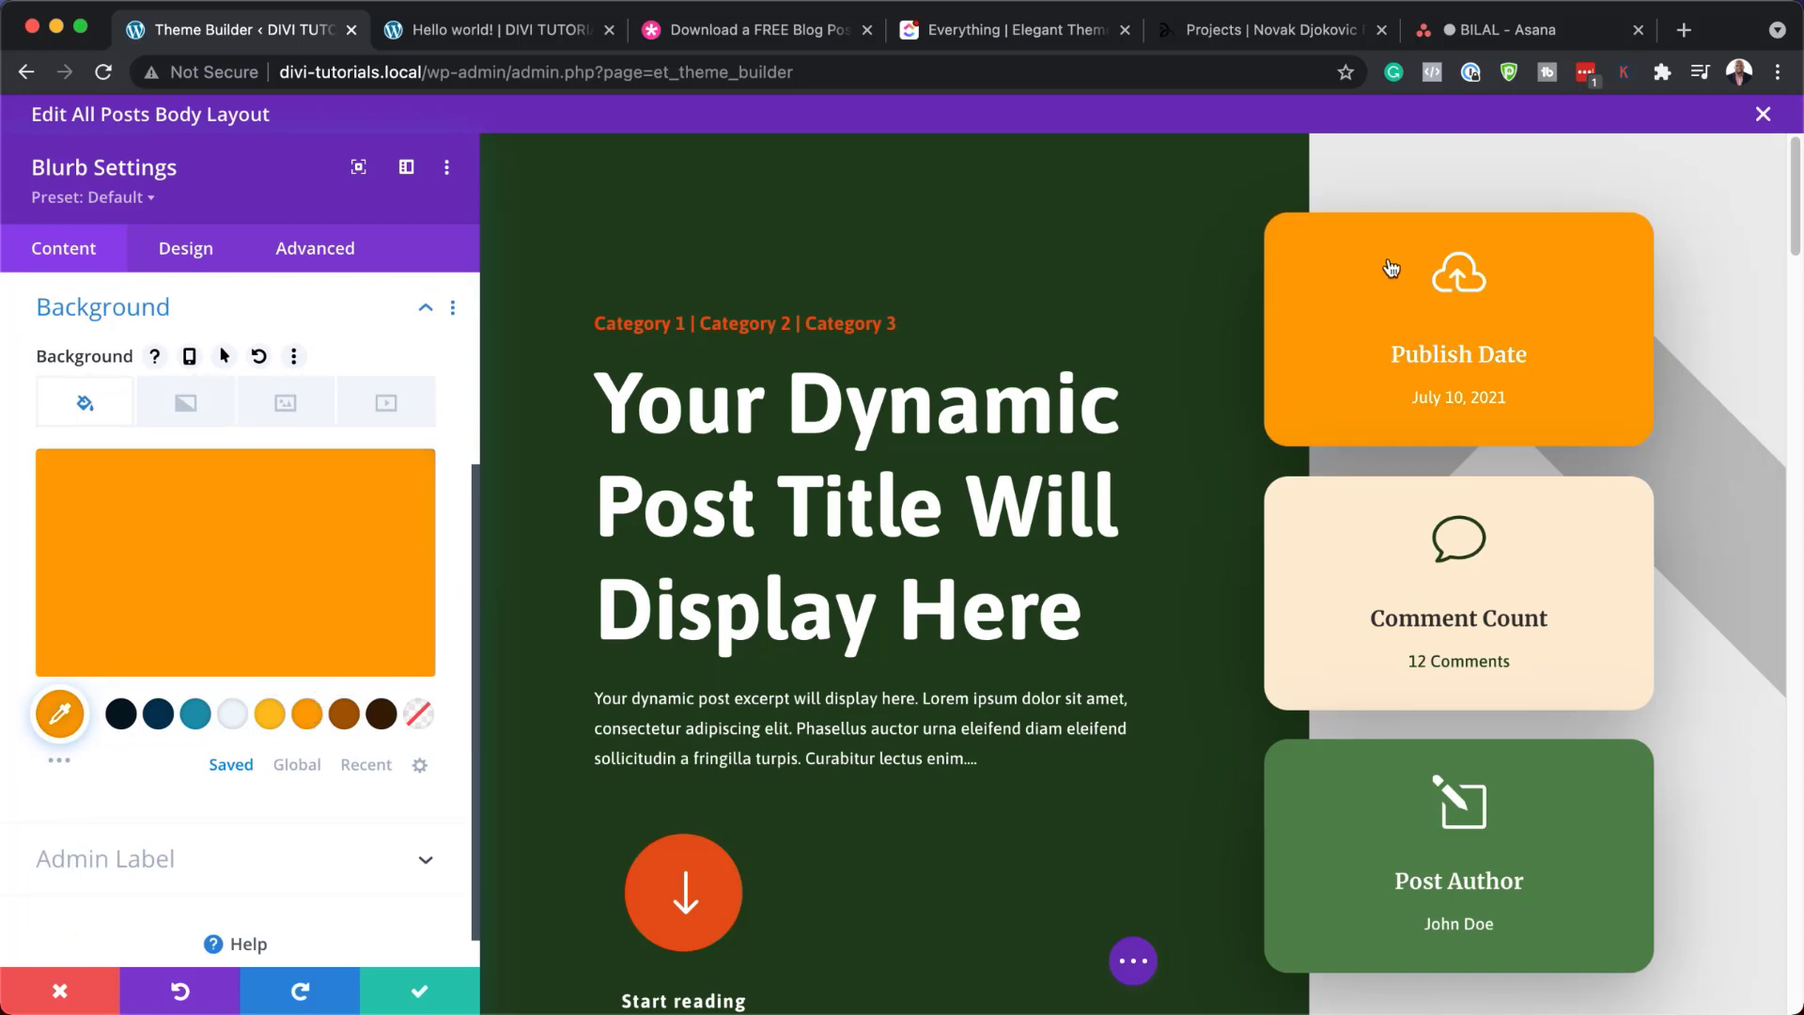
Try teal then dark navy for the cloud icon and Asap for the Publish Date title font
{"action": "left_click", "coordinate": [1437, 254]}
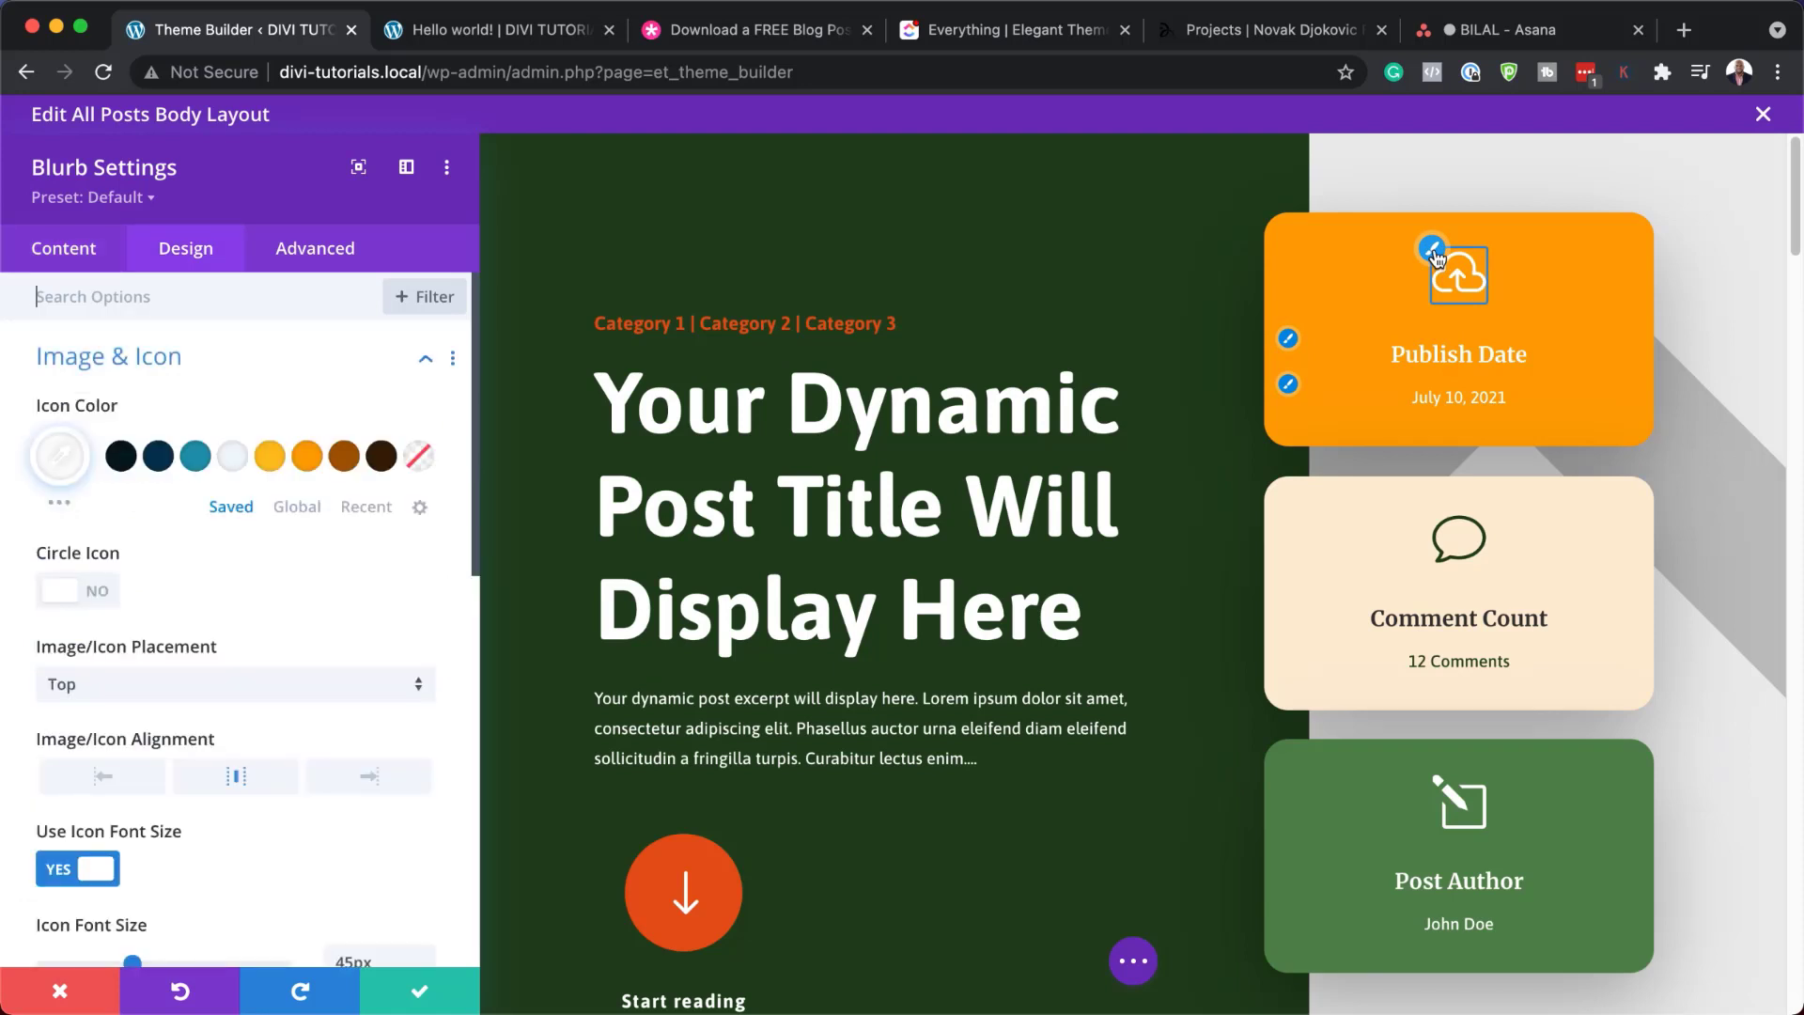
{"action": "left_click", "coordinate": [196, 458]}
{"action": "left_click", "coordinate": [166, 463]}
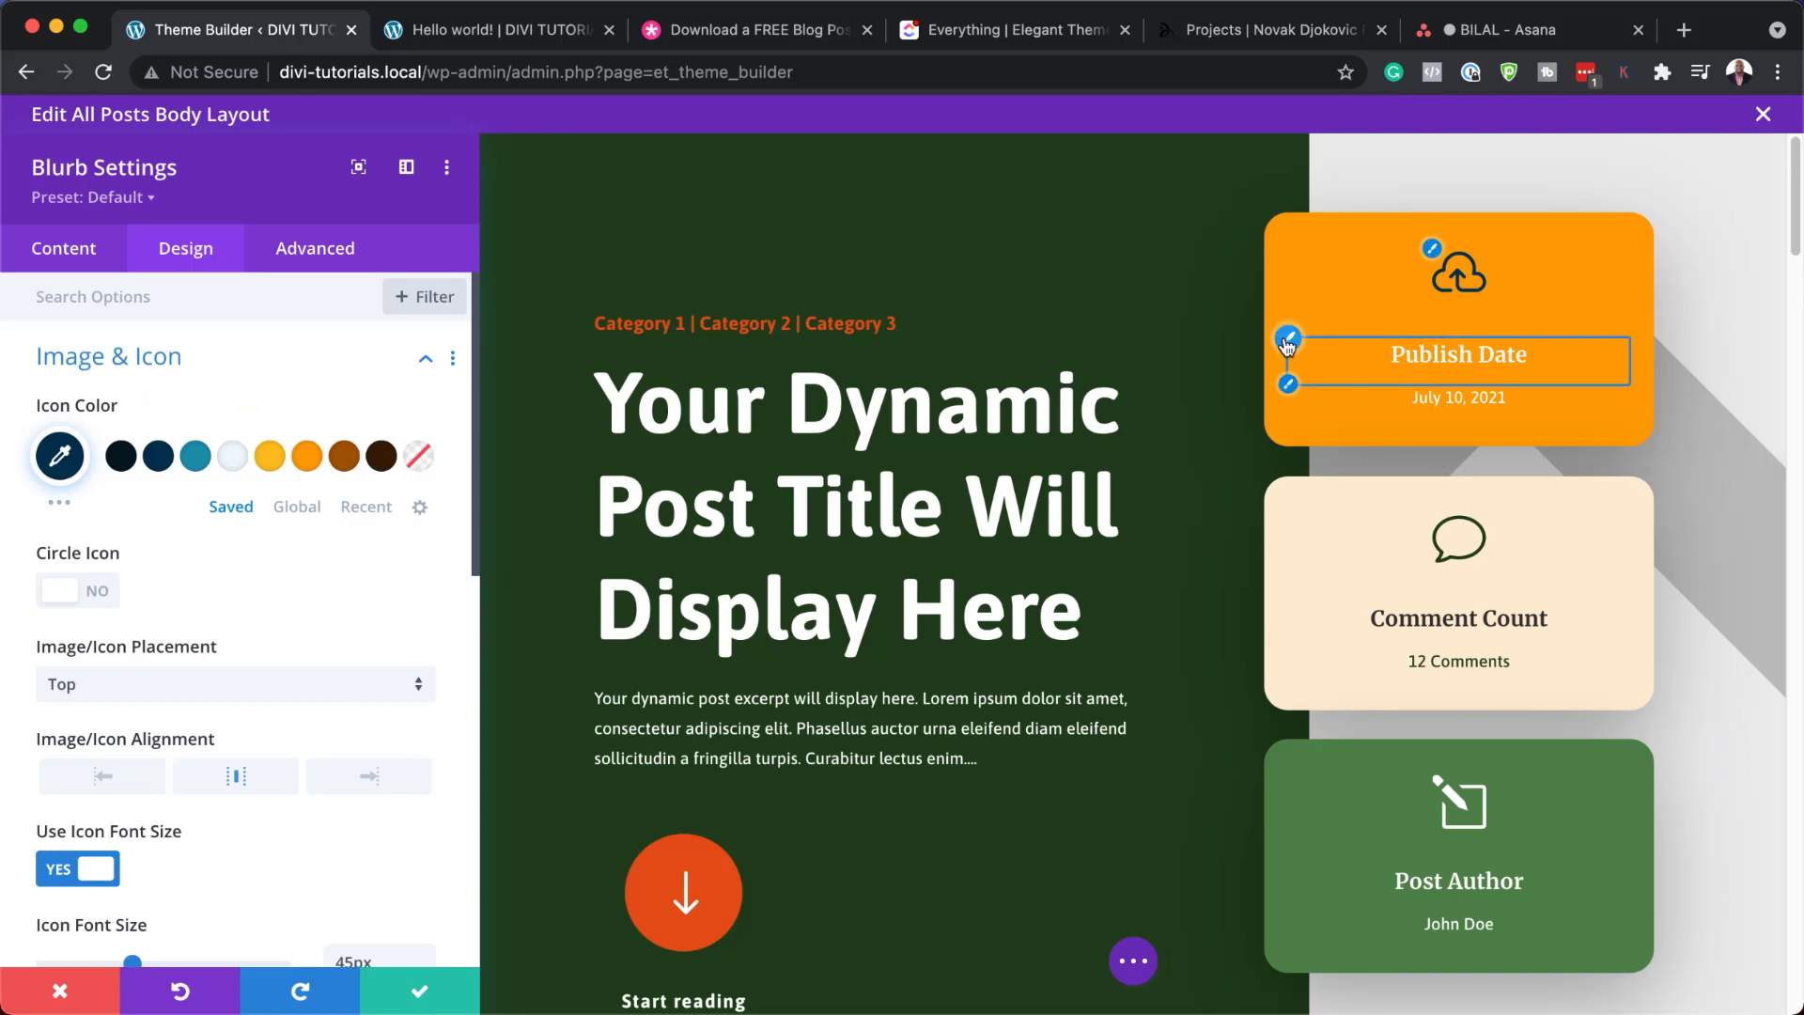
{"action": "left_click", "coordinate": [1288, 343]}
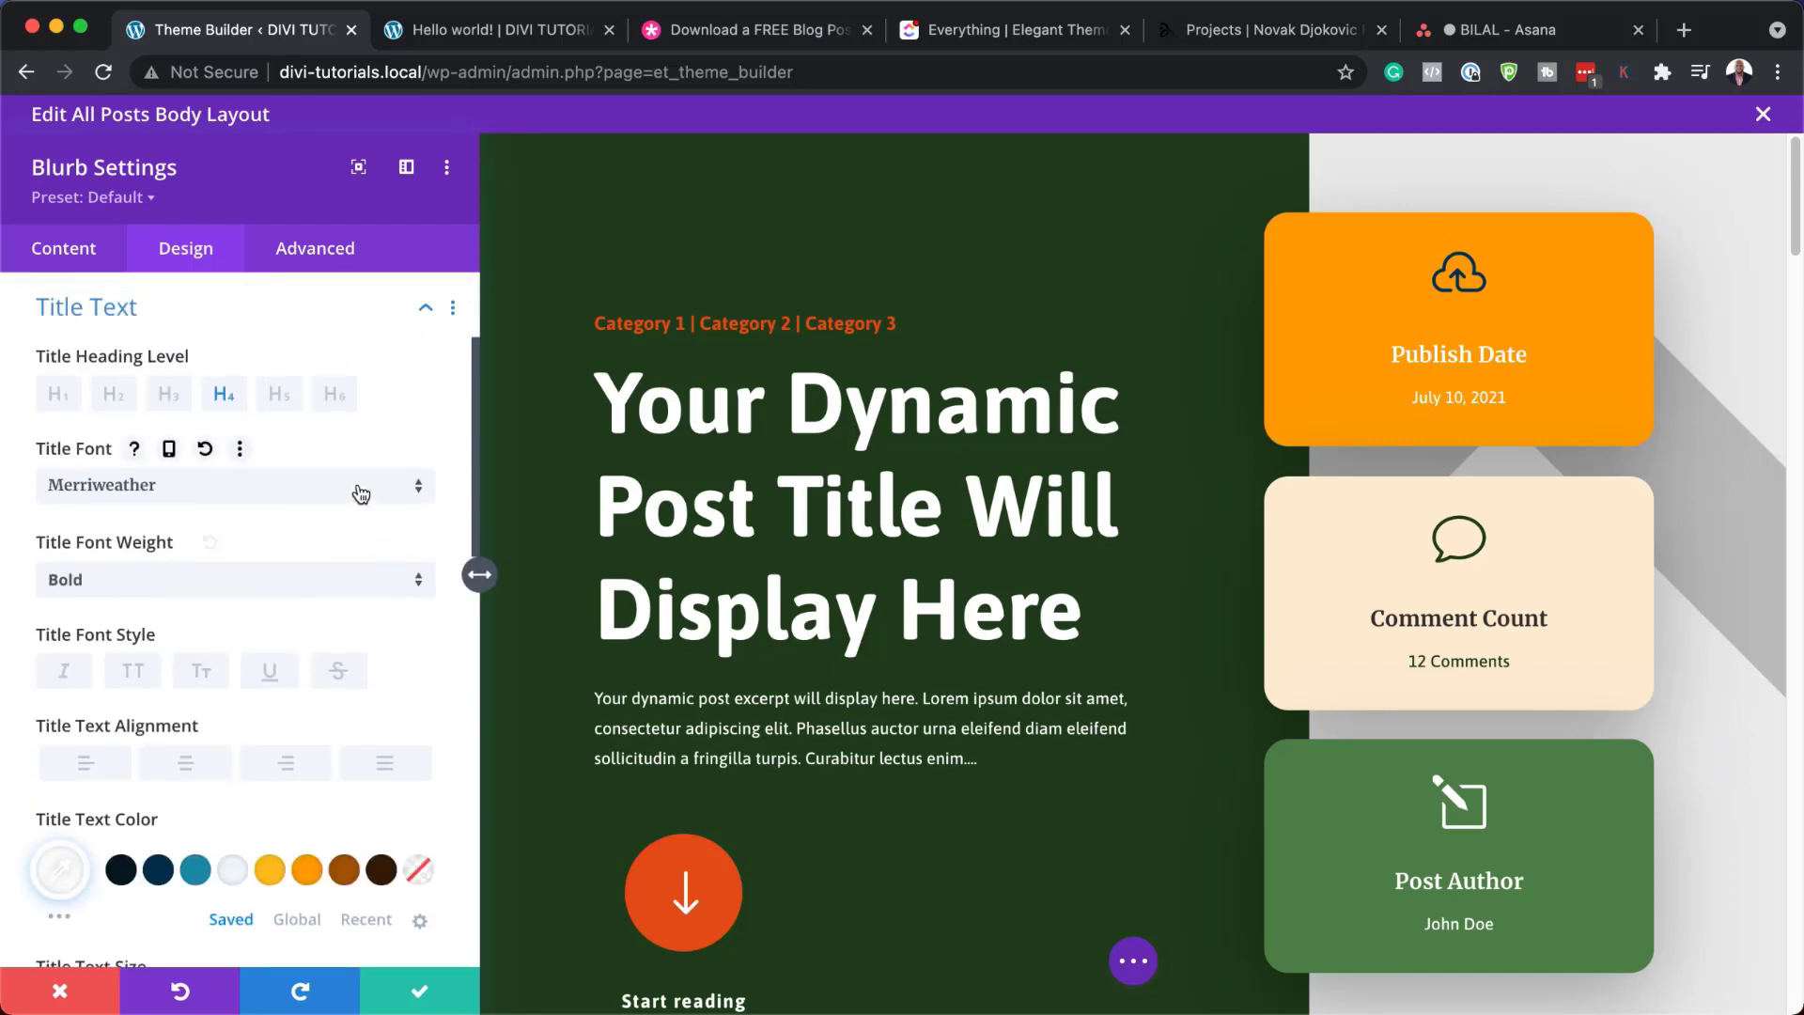
{"action": "left_click", "coordinate": [358, 493]}
{"action": "left_click", "coordinate": [350, 407]}
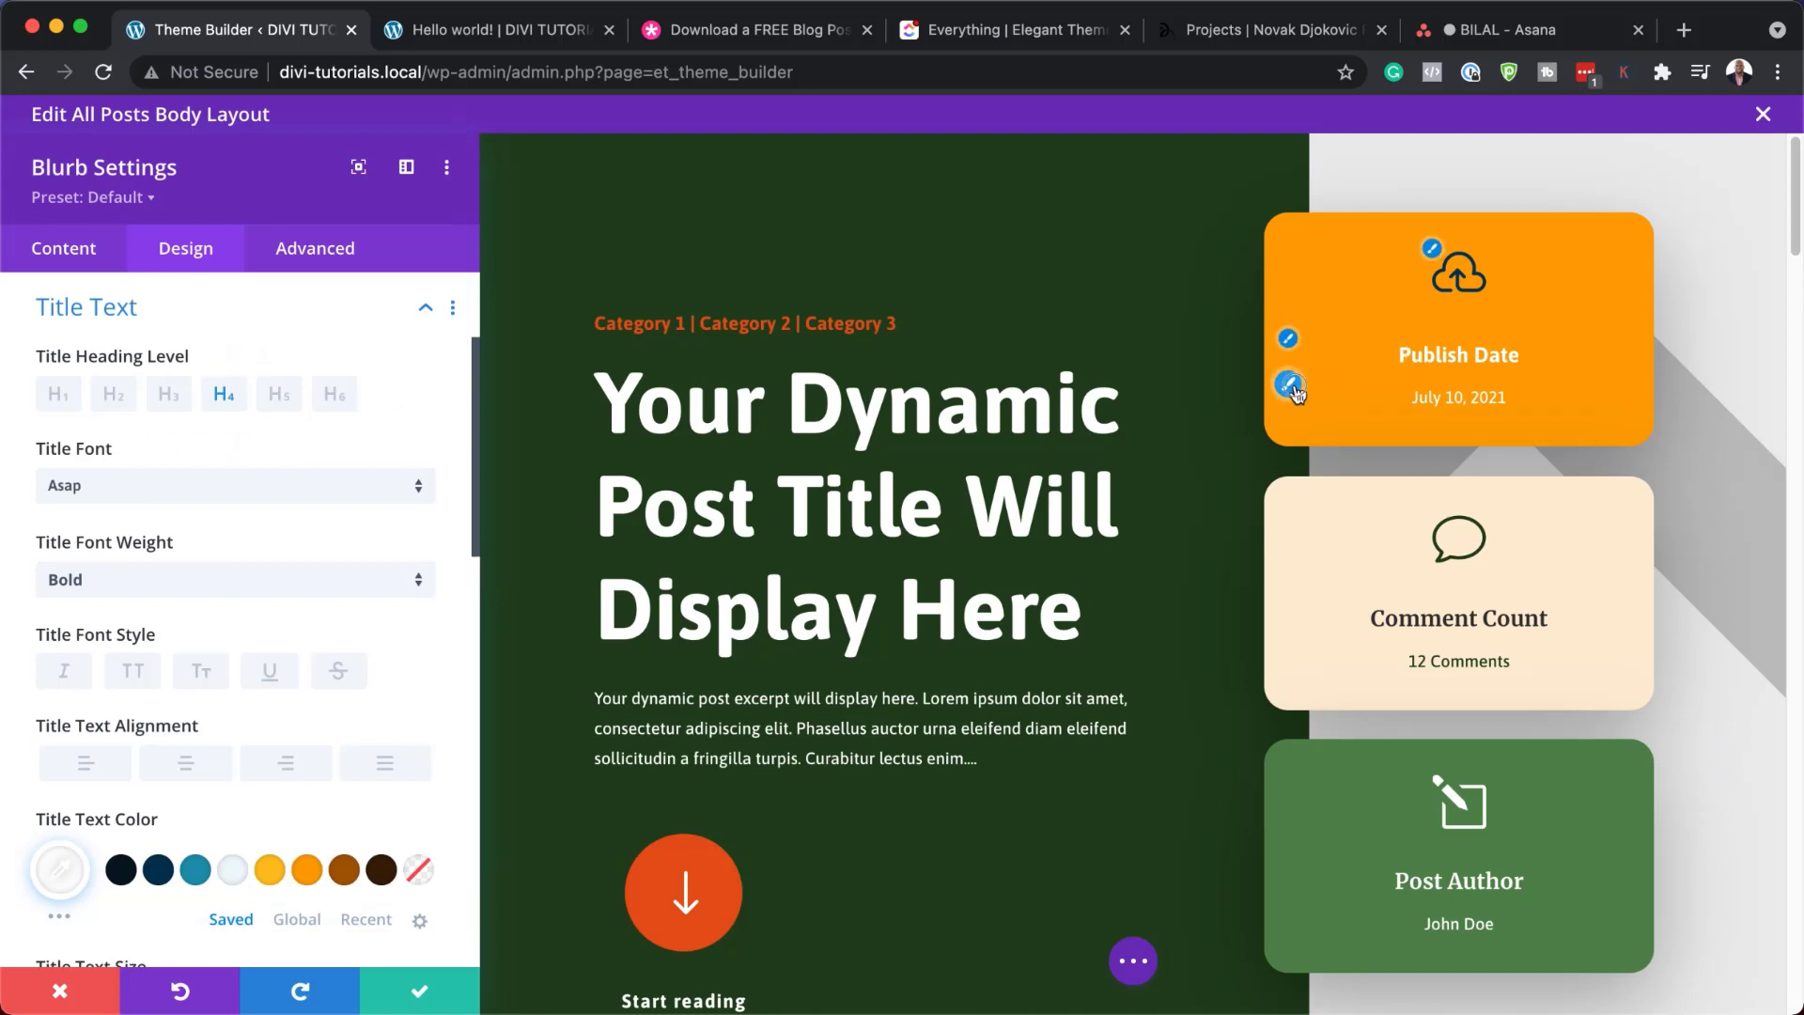
Set the date text weight to Medium, then cancel all Publish Date card edits
{"action": "left_click", "coordinate": [1289, 386]}
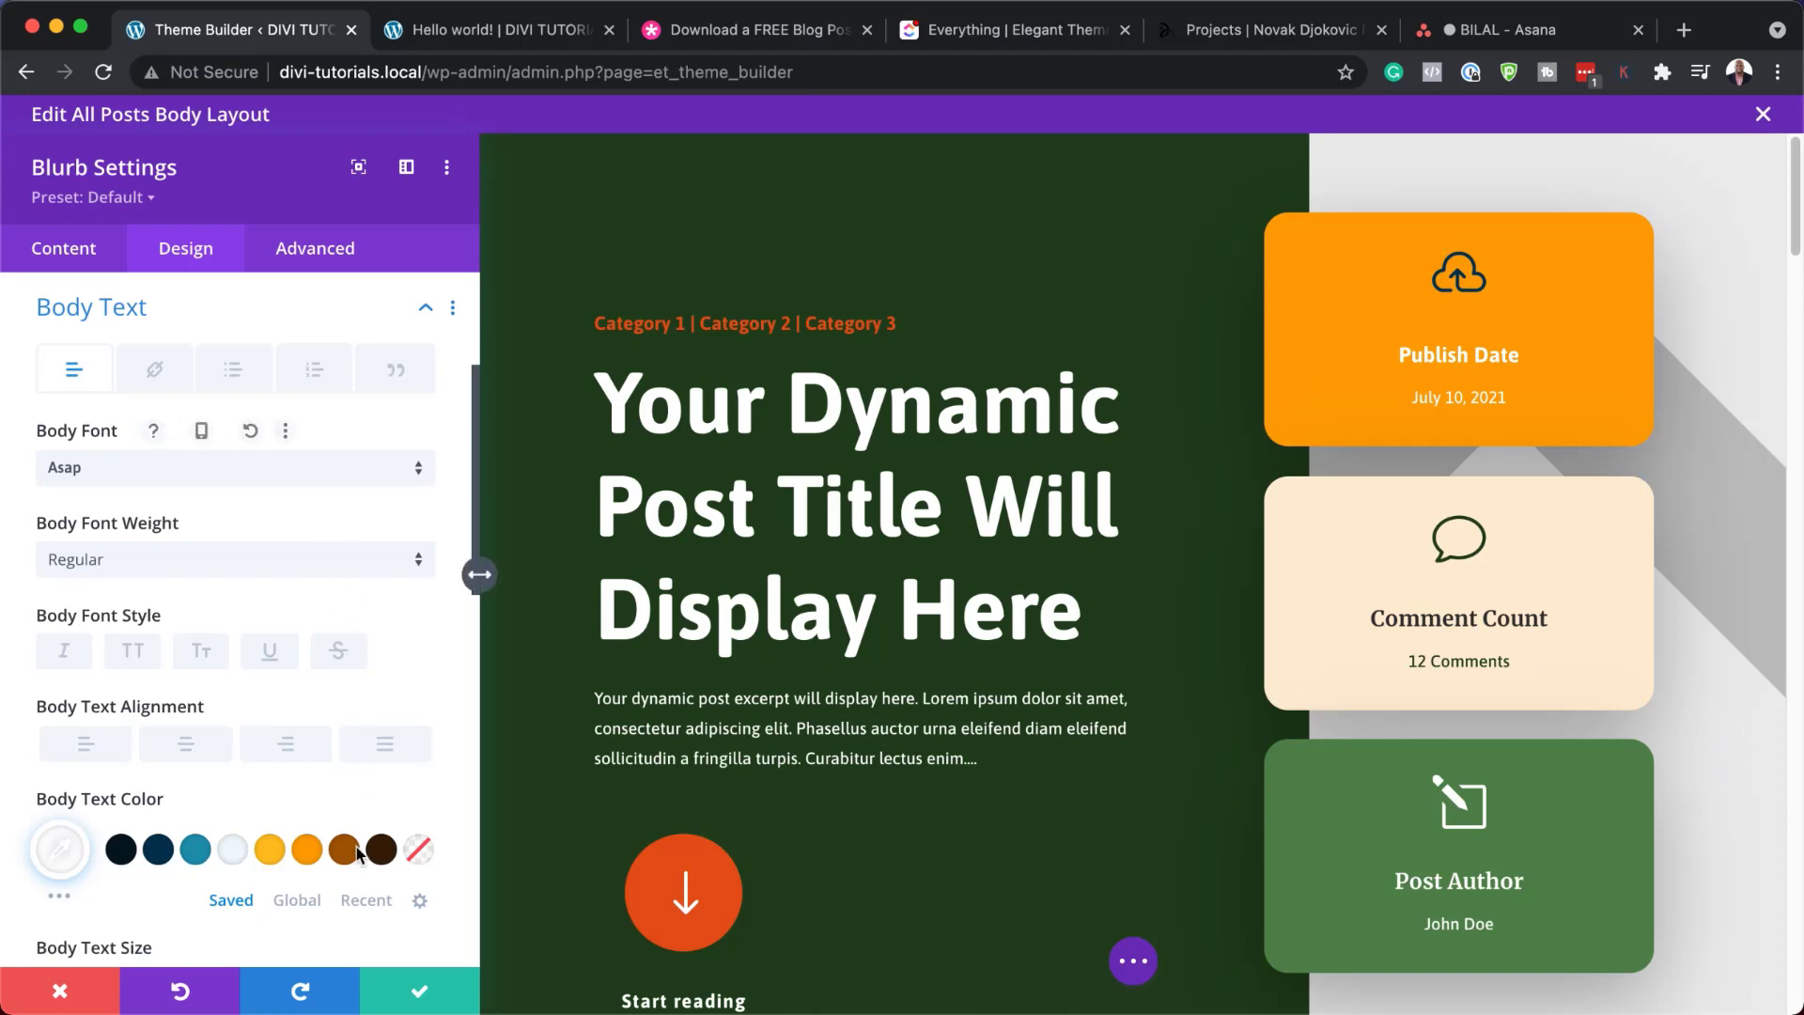
{"action": "left_click", "coordinate": [242, 564]}
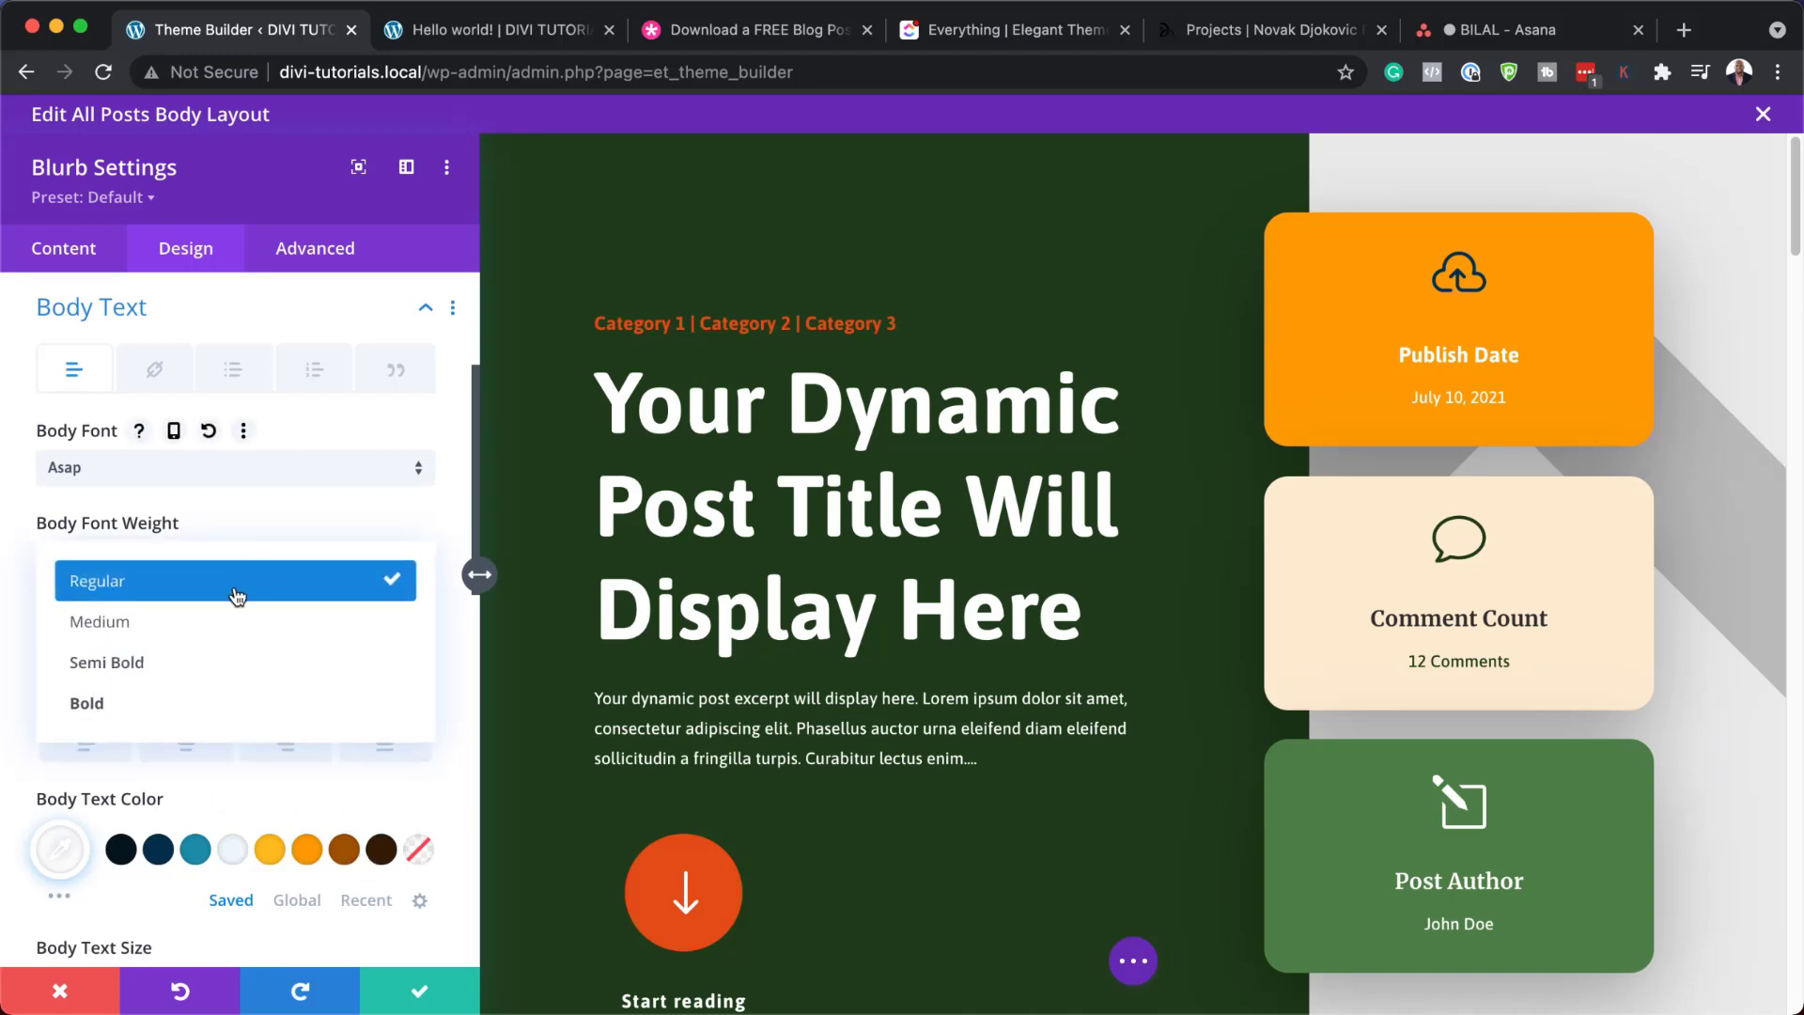
{"action": "left_click", "coordinate": [233, 634]}
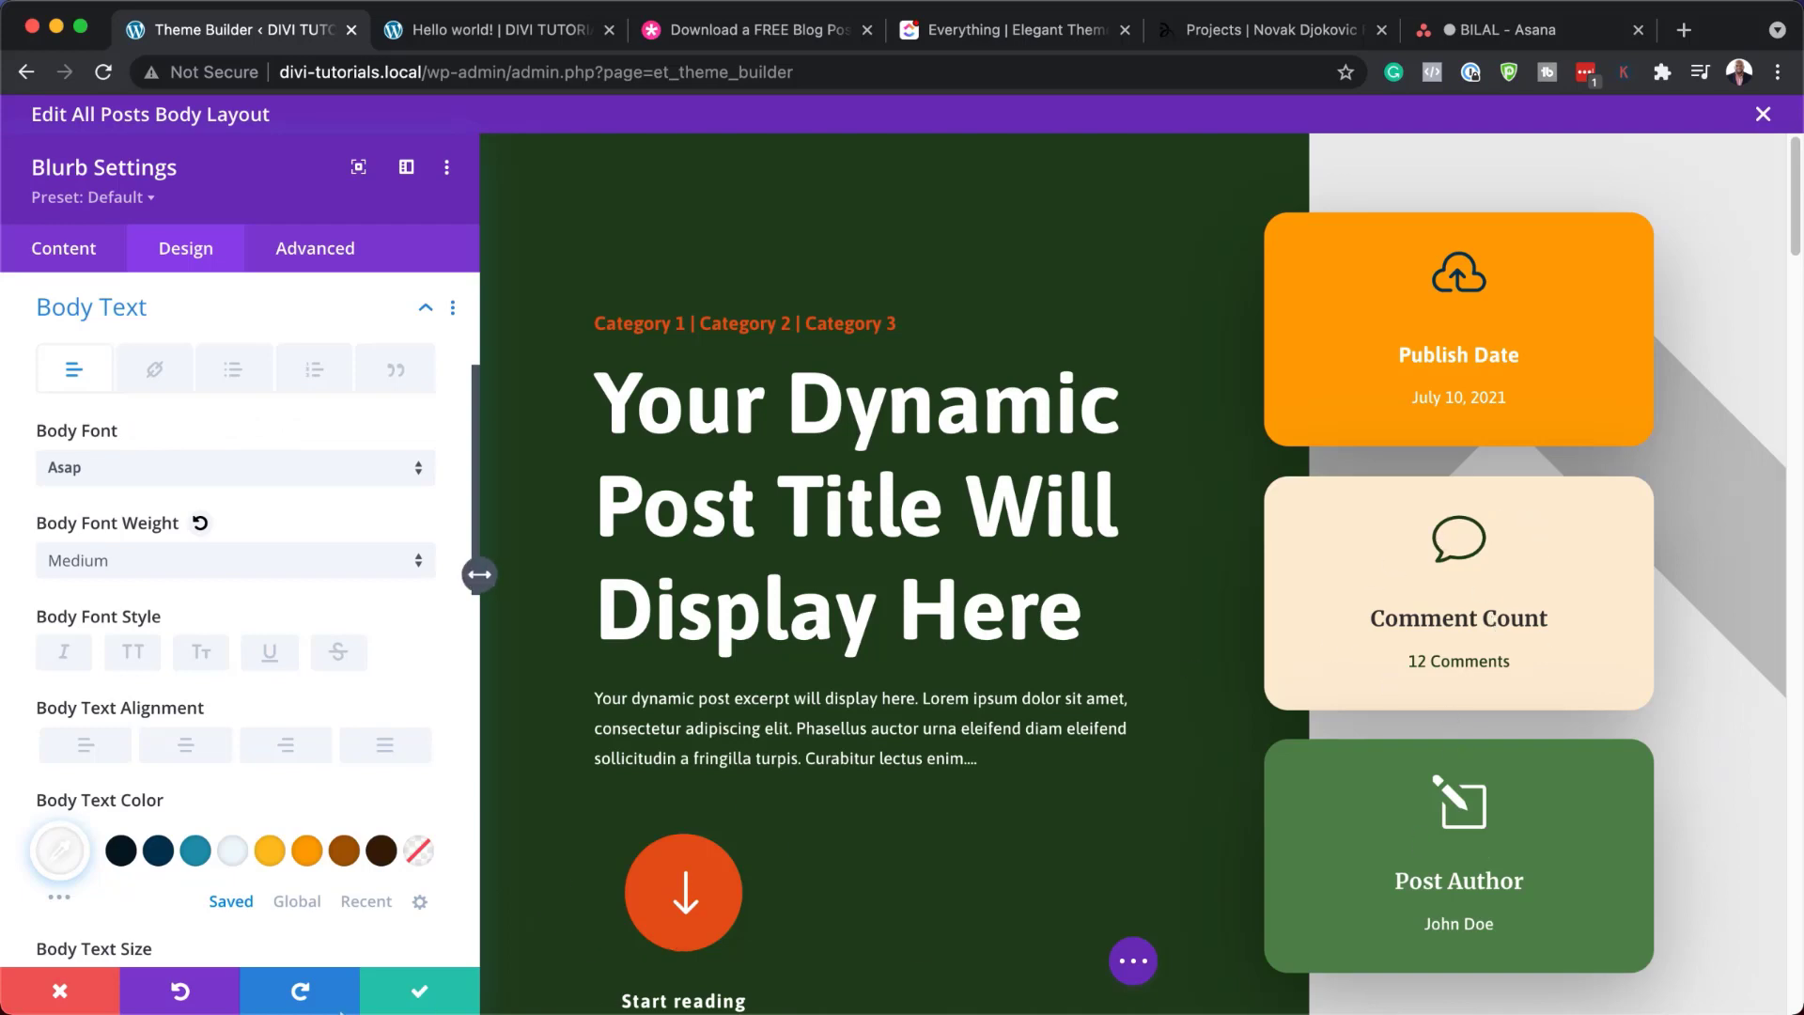
{"action": "left_click", "coordinate": [75, 998]}
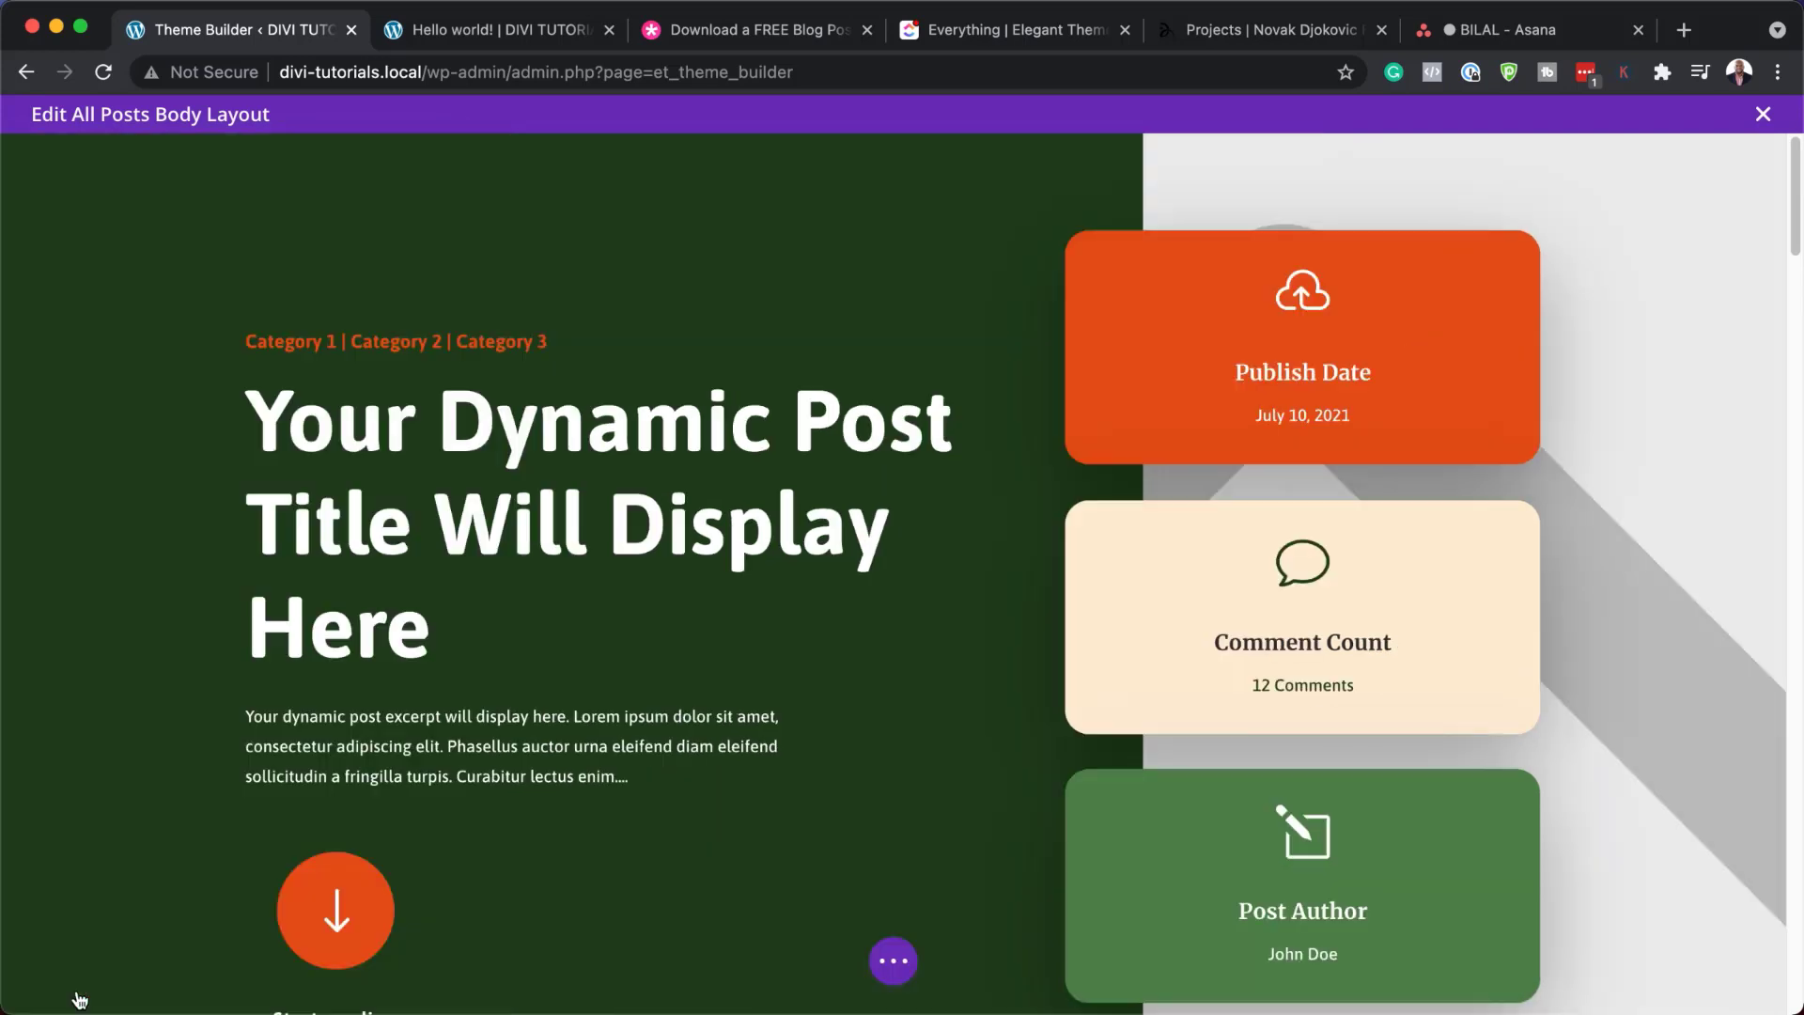
Set the Post Content Heading 1 font to Poppins and colour it a darker orange
{"action": "scroll", "coordinate": [618, 784], "scroll_direction": "down", "scroll_amount": 5}
{"action": "scroll", "coordinate": [618, 784], "scroll_direction": "down", "scroll_amount": 6}
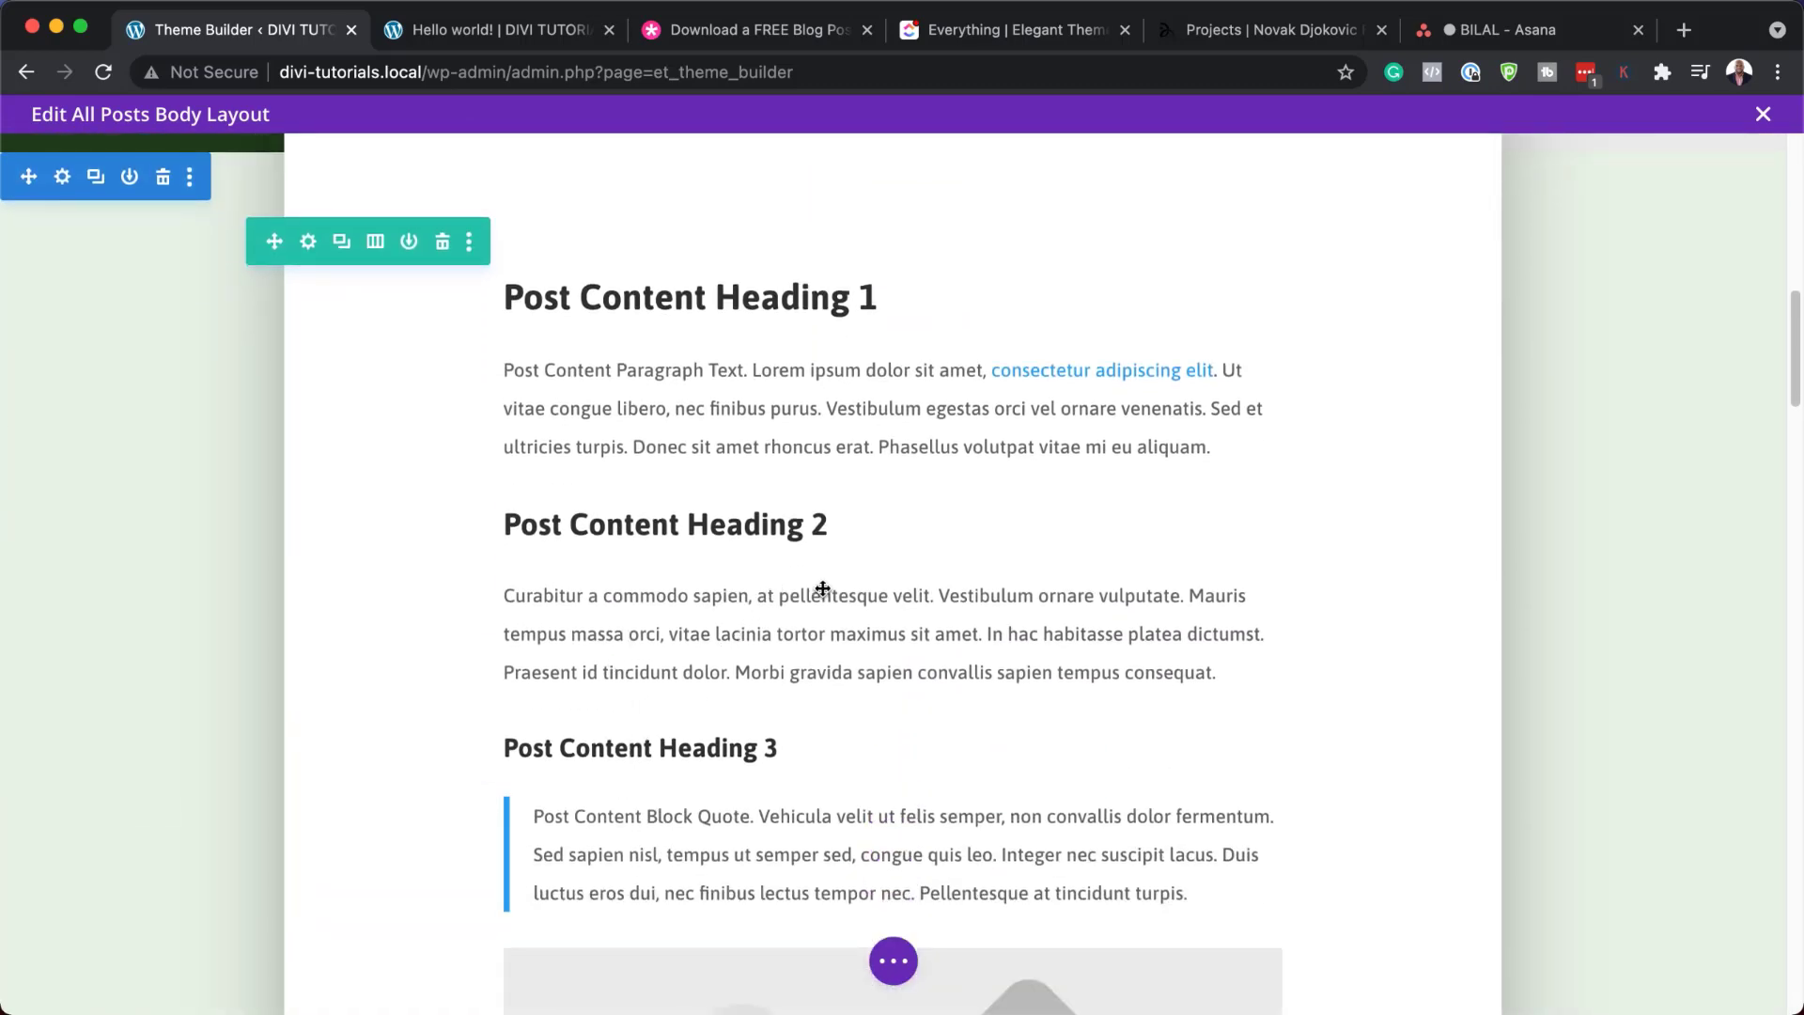
{"action": "scroll", "coordinate": [822, 588], "scroll_direction": "up", "scroll_amount": 1}
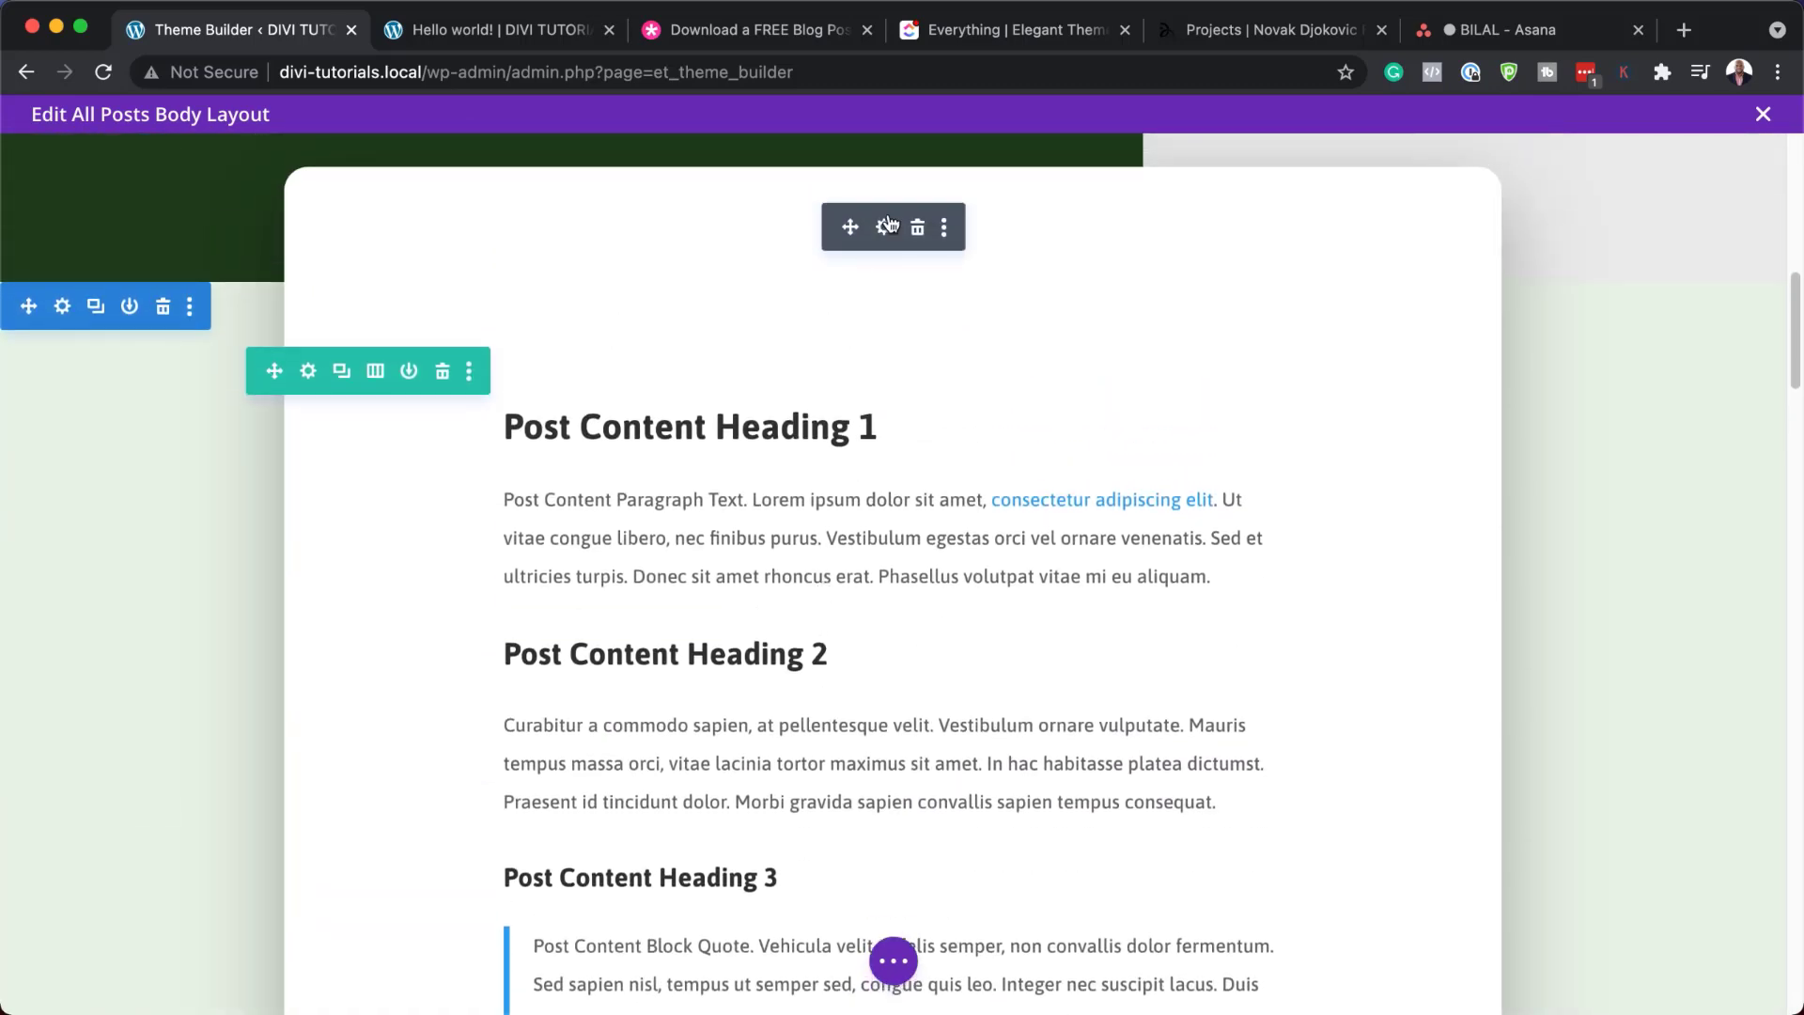
{"action": "left_click", "coordinate": [884, 229]}
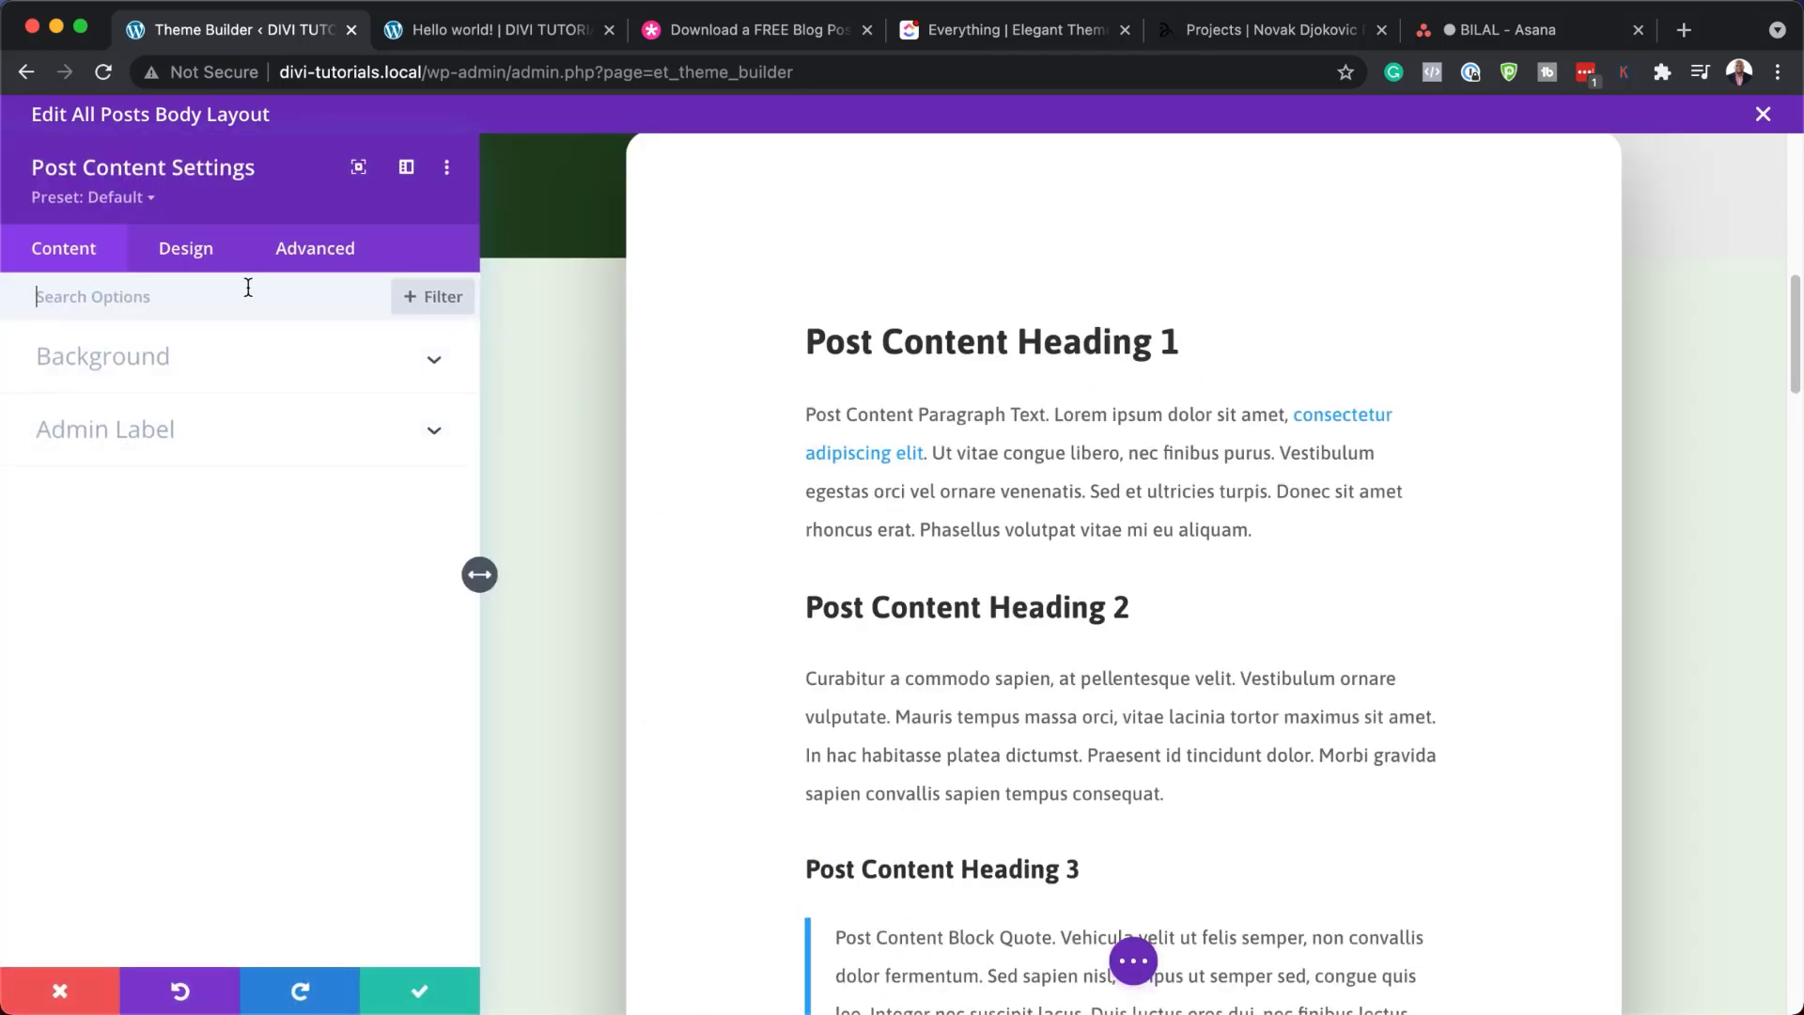
{"action": "mouse_move", "coordinate": [759, 309]}
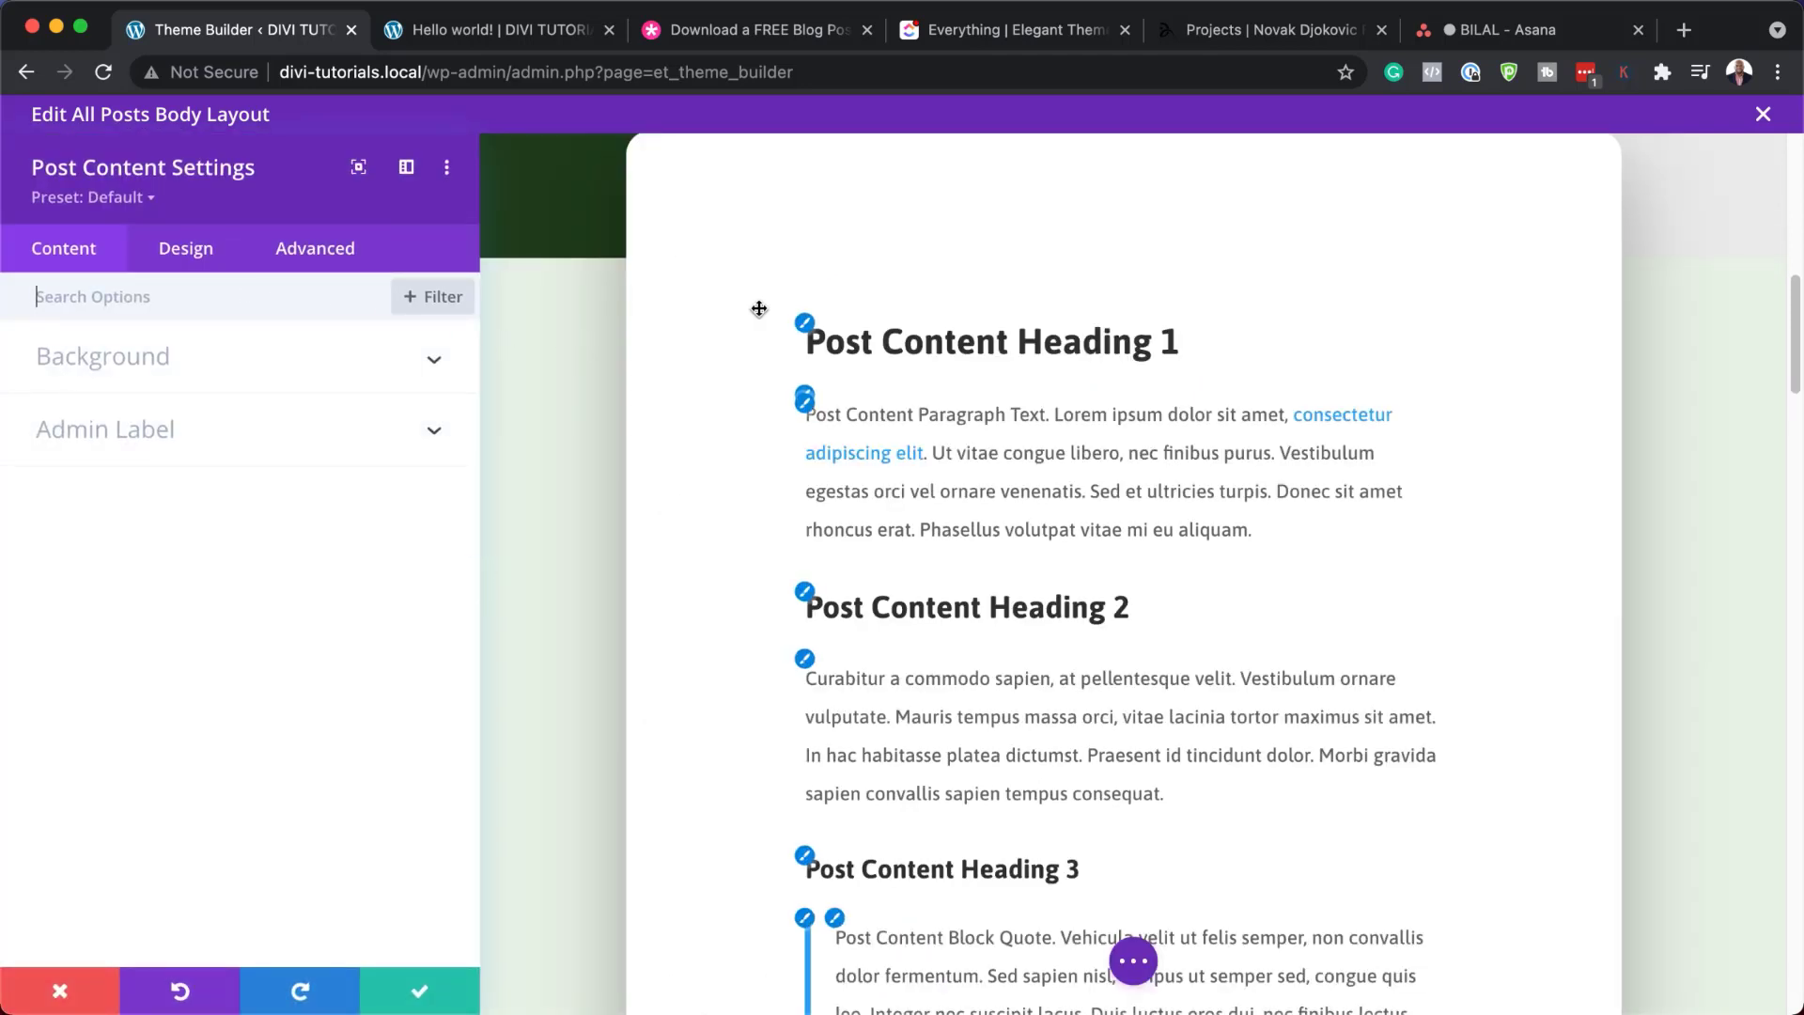
{"action": "left_click", "coordinate": [806, 329]}
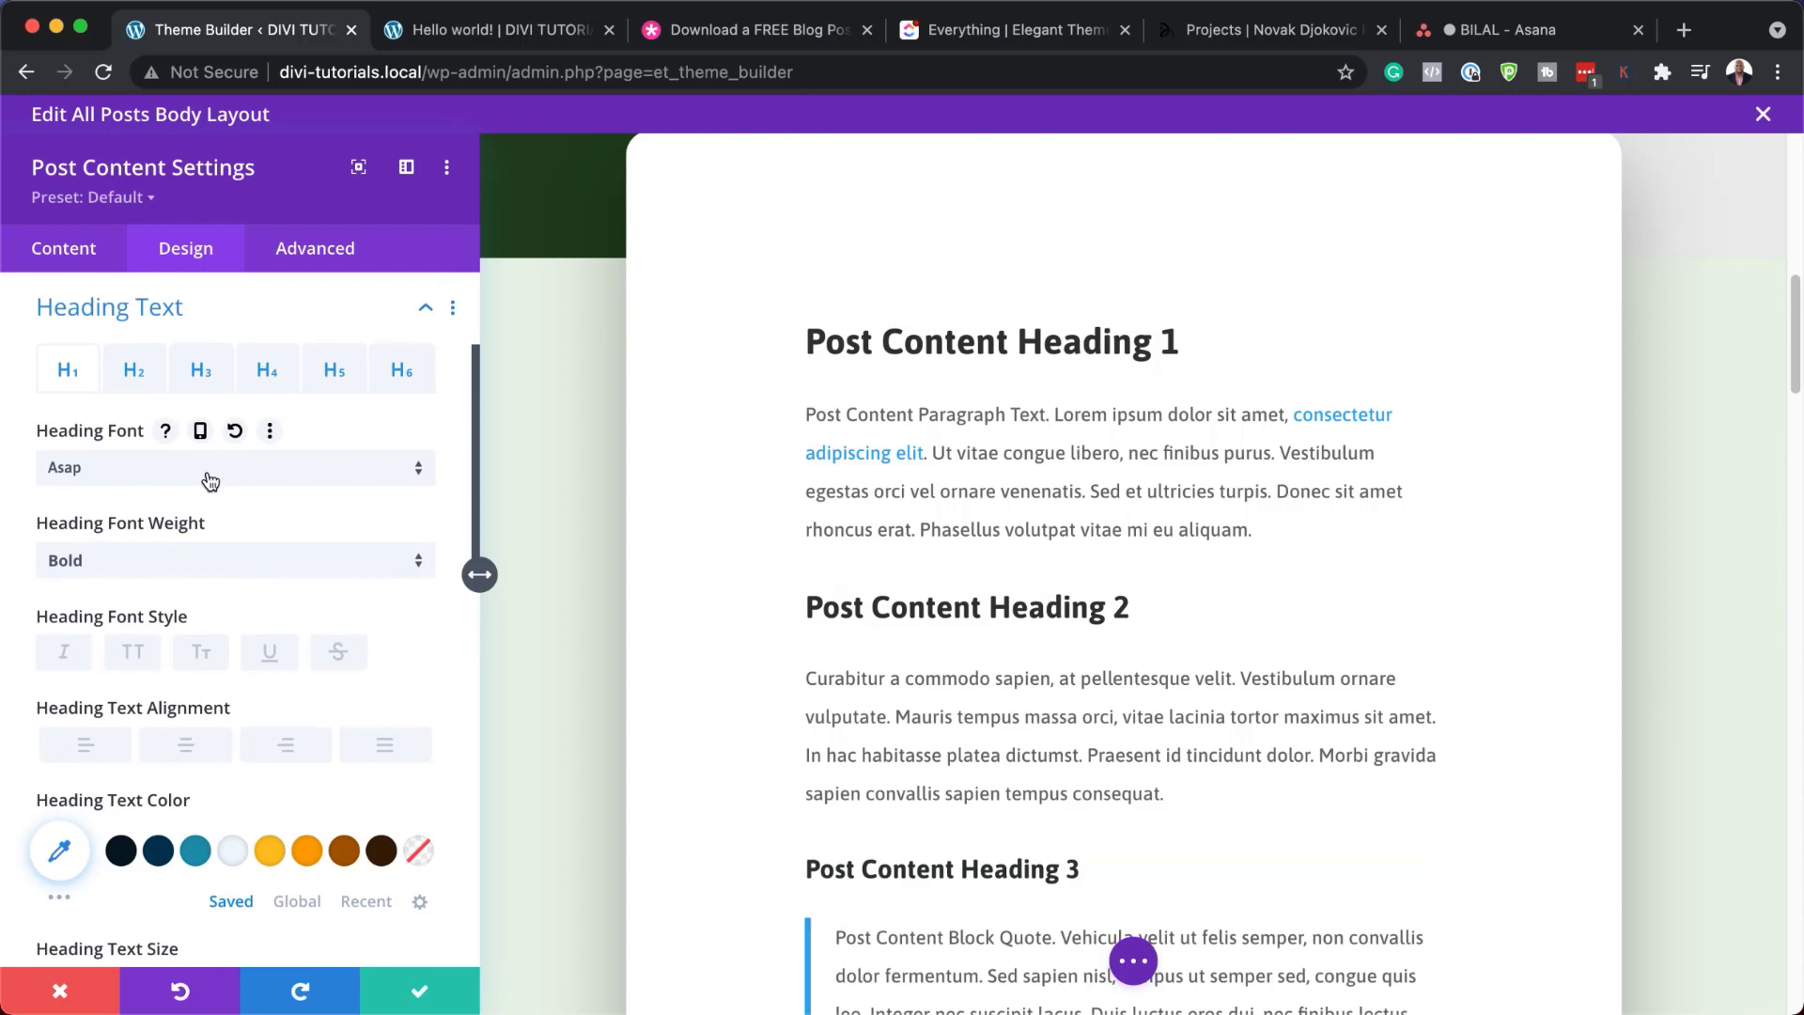
{"action": "left_click", "coordinate": [209, 481]}
{"action": "left_click", "coordinate": [230, 391]}
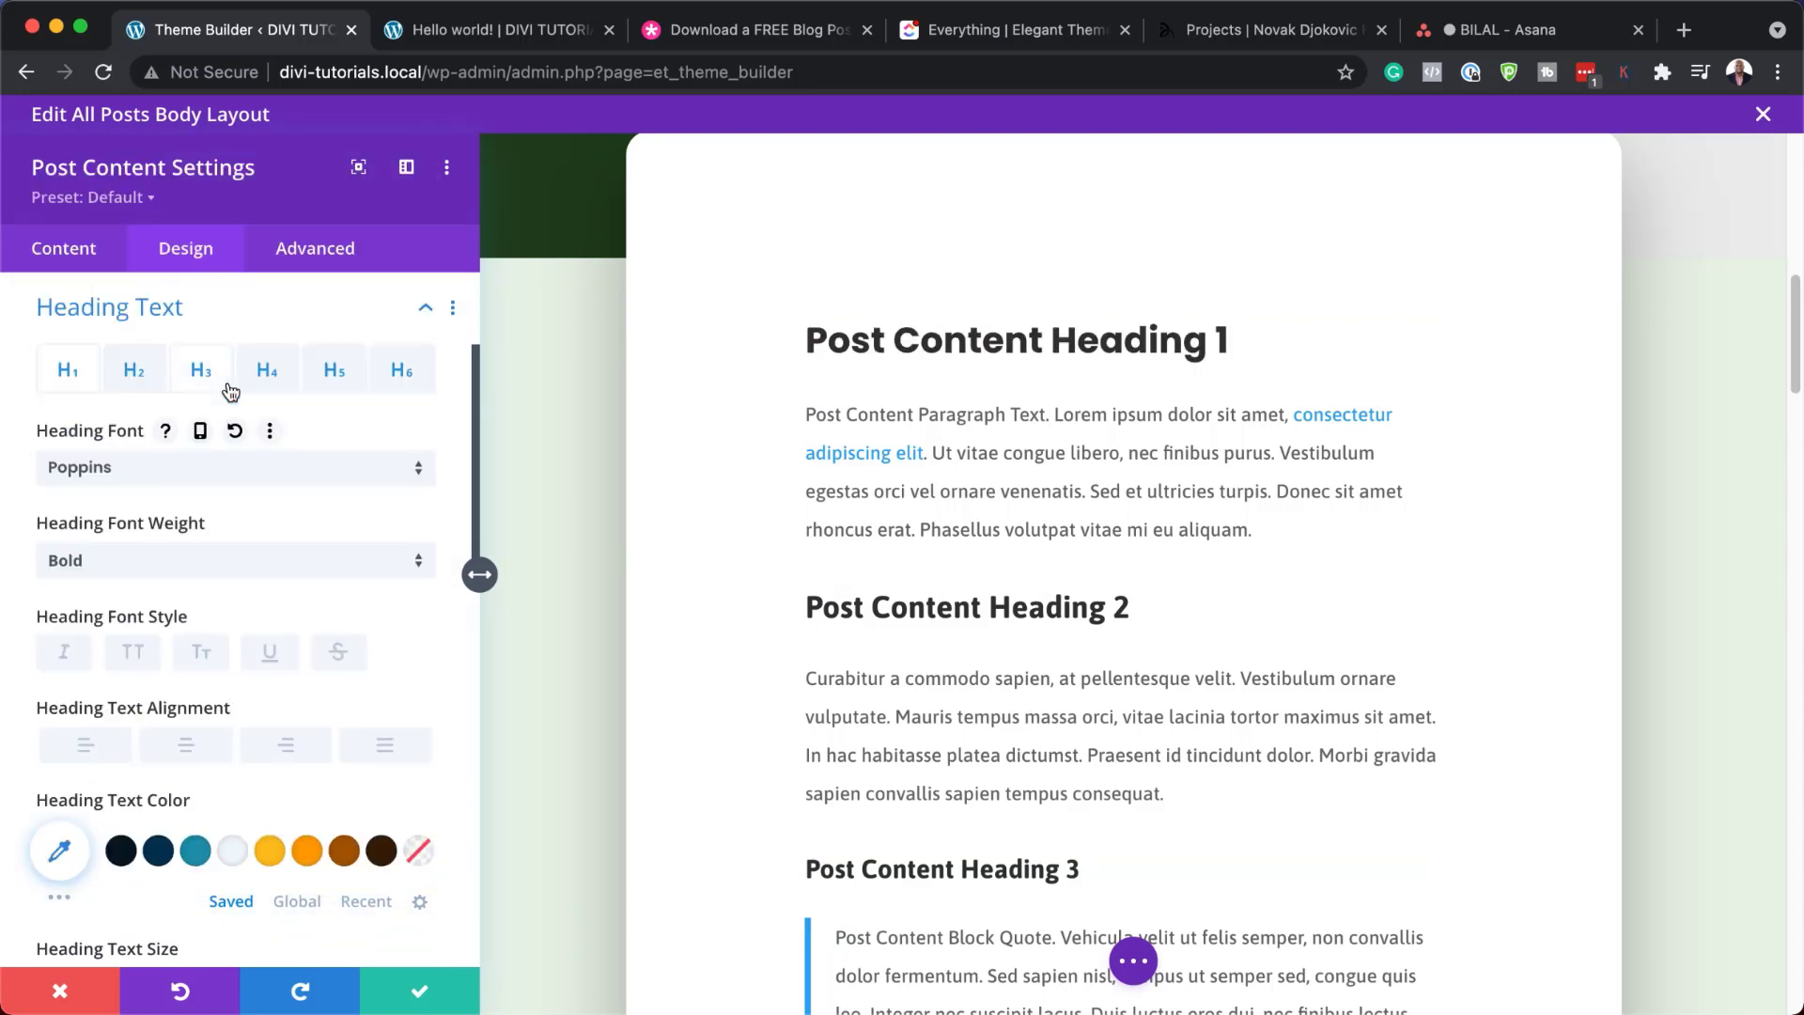
{"action": "left_click", "coordinate": [308, 853]}
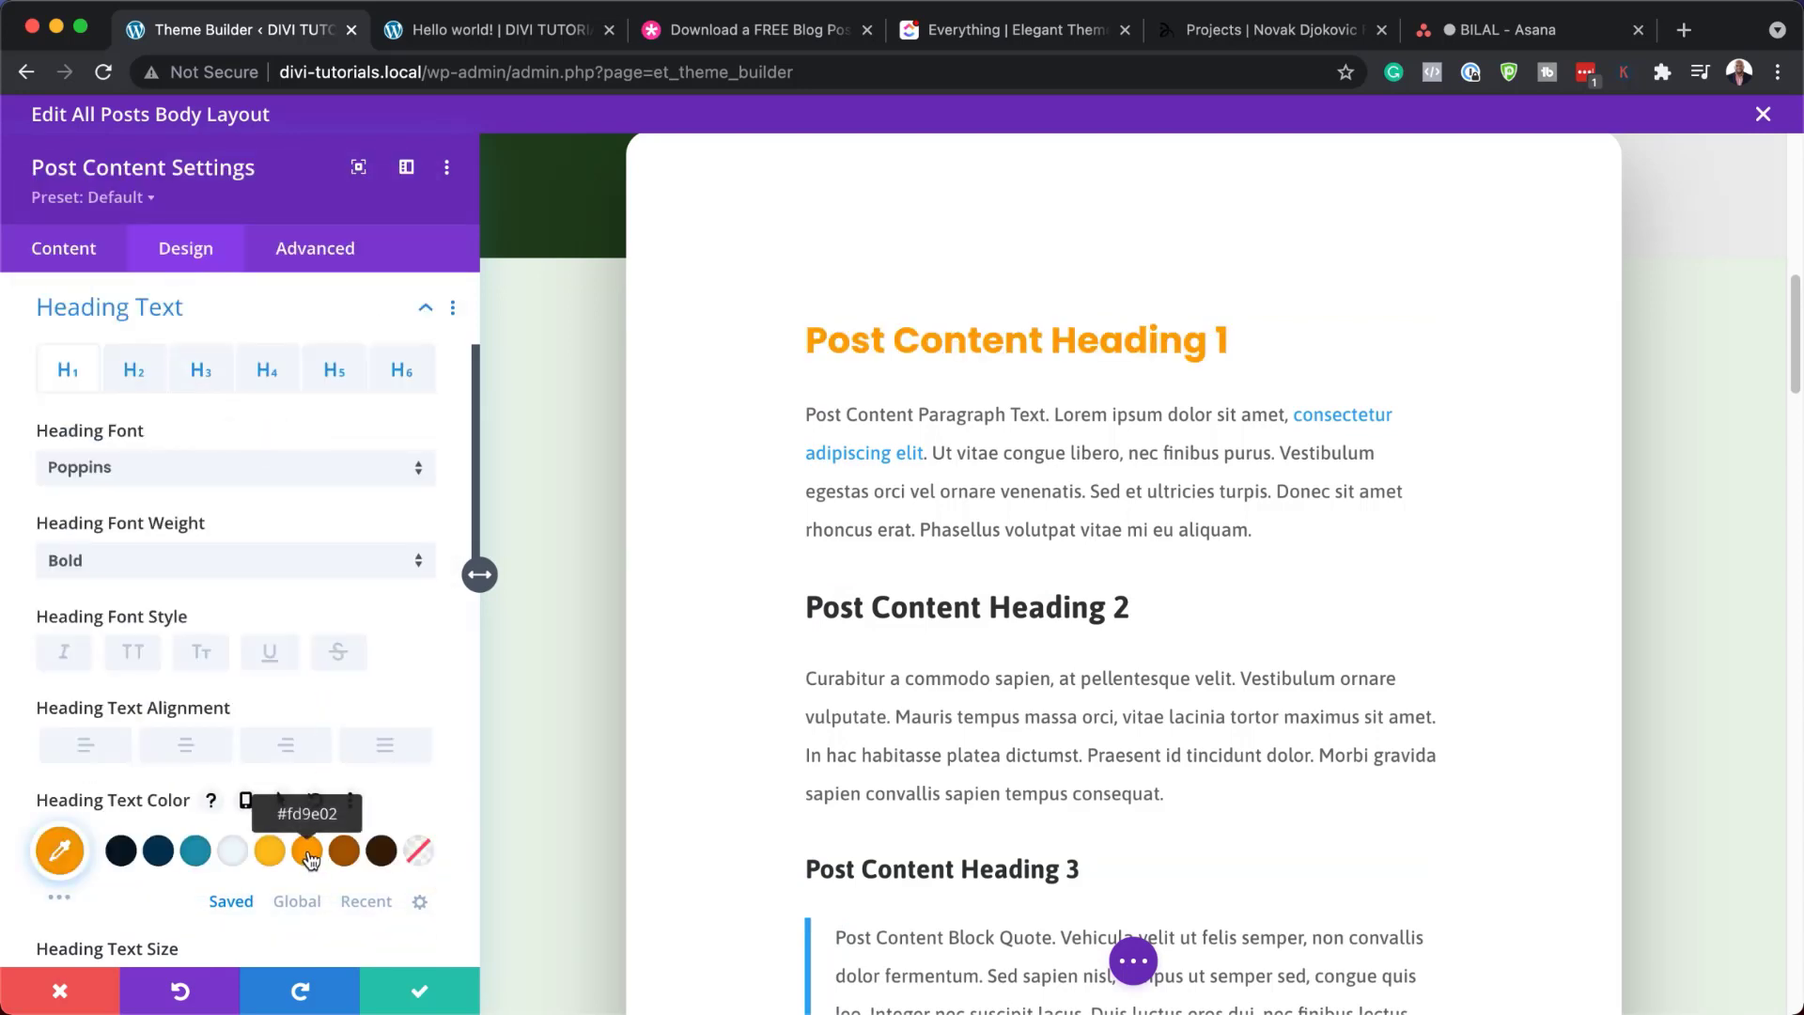
{"action": "left_click", "coordinate": [345, 851]}
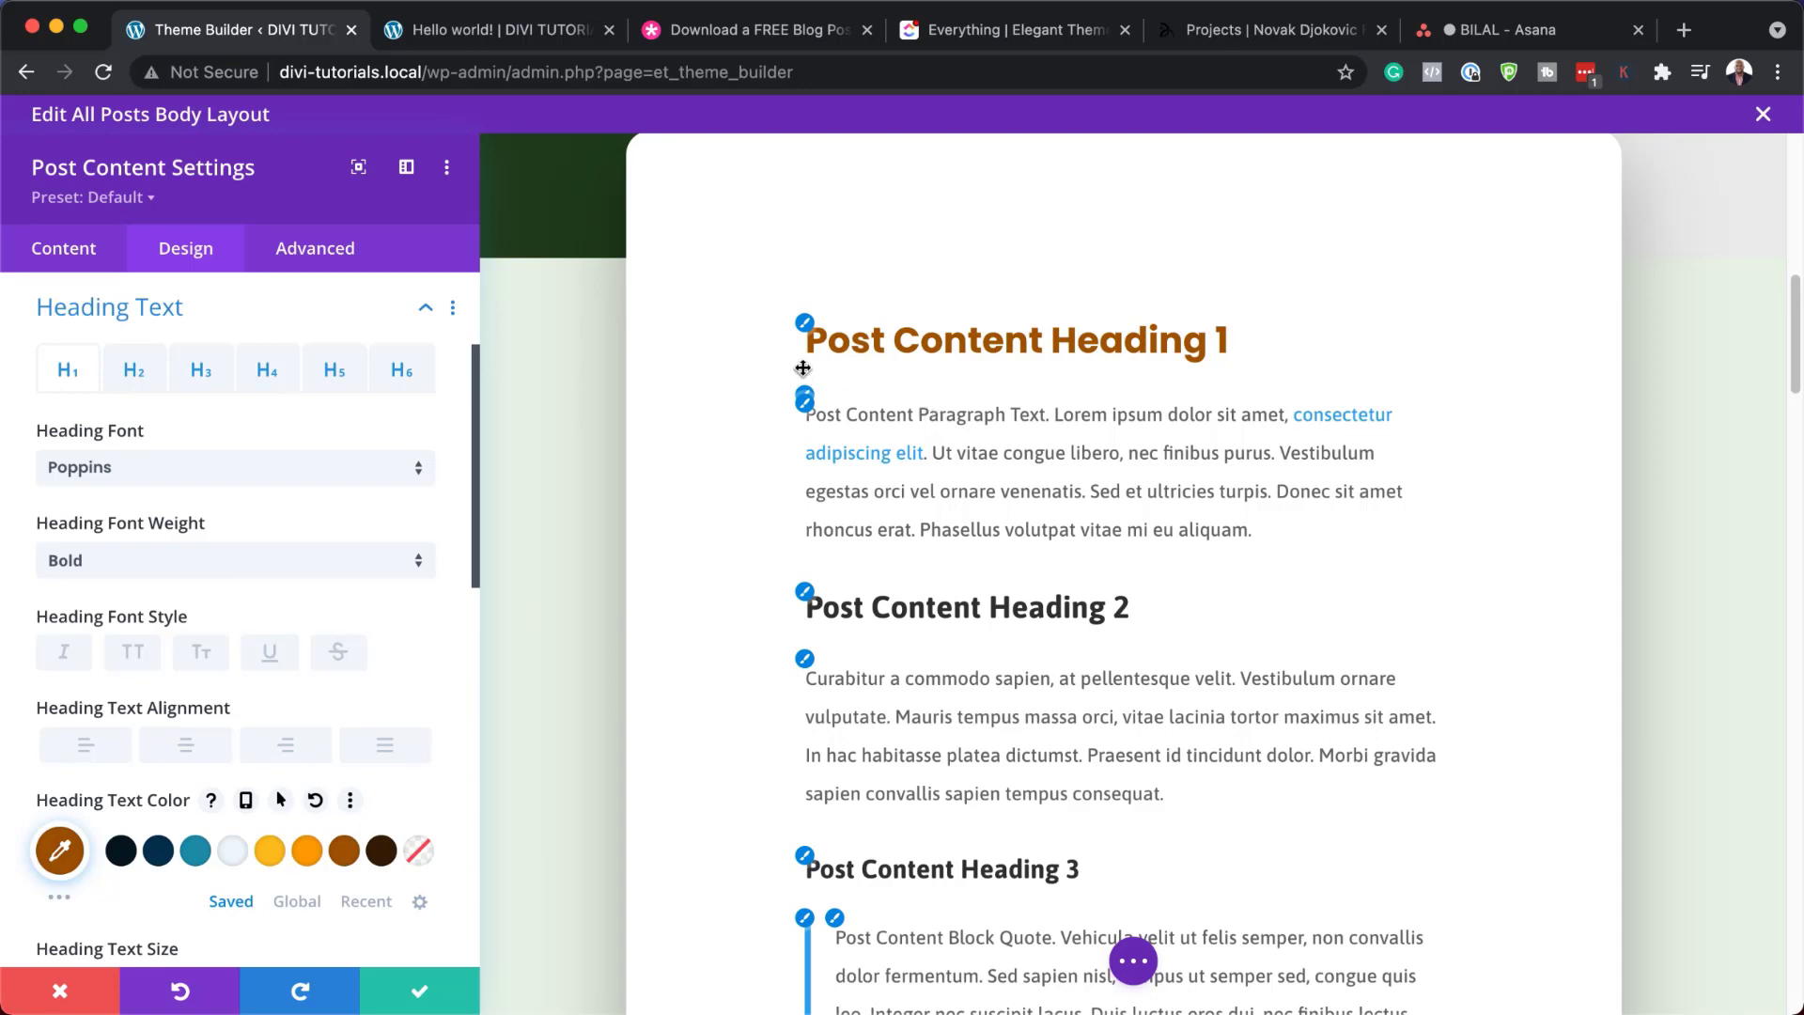
Set the paragraph text font to Poppins, then discard the post content styling changes
{"action": "left_click", "coordinate": [805, 660]}
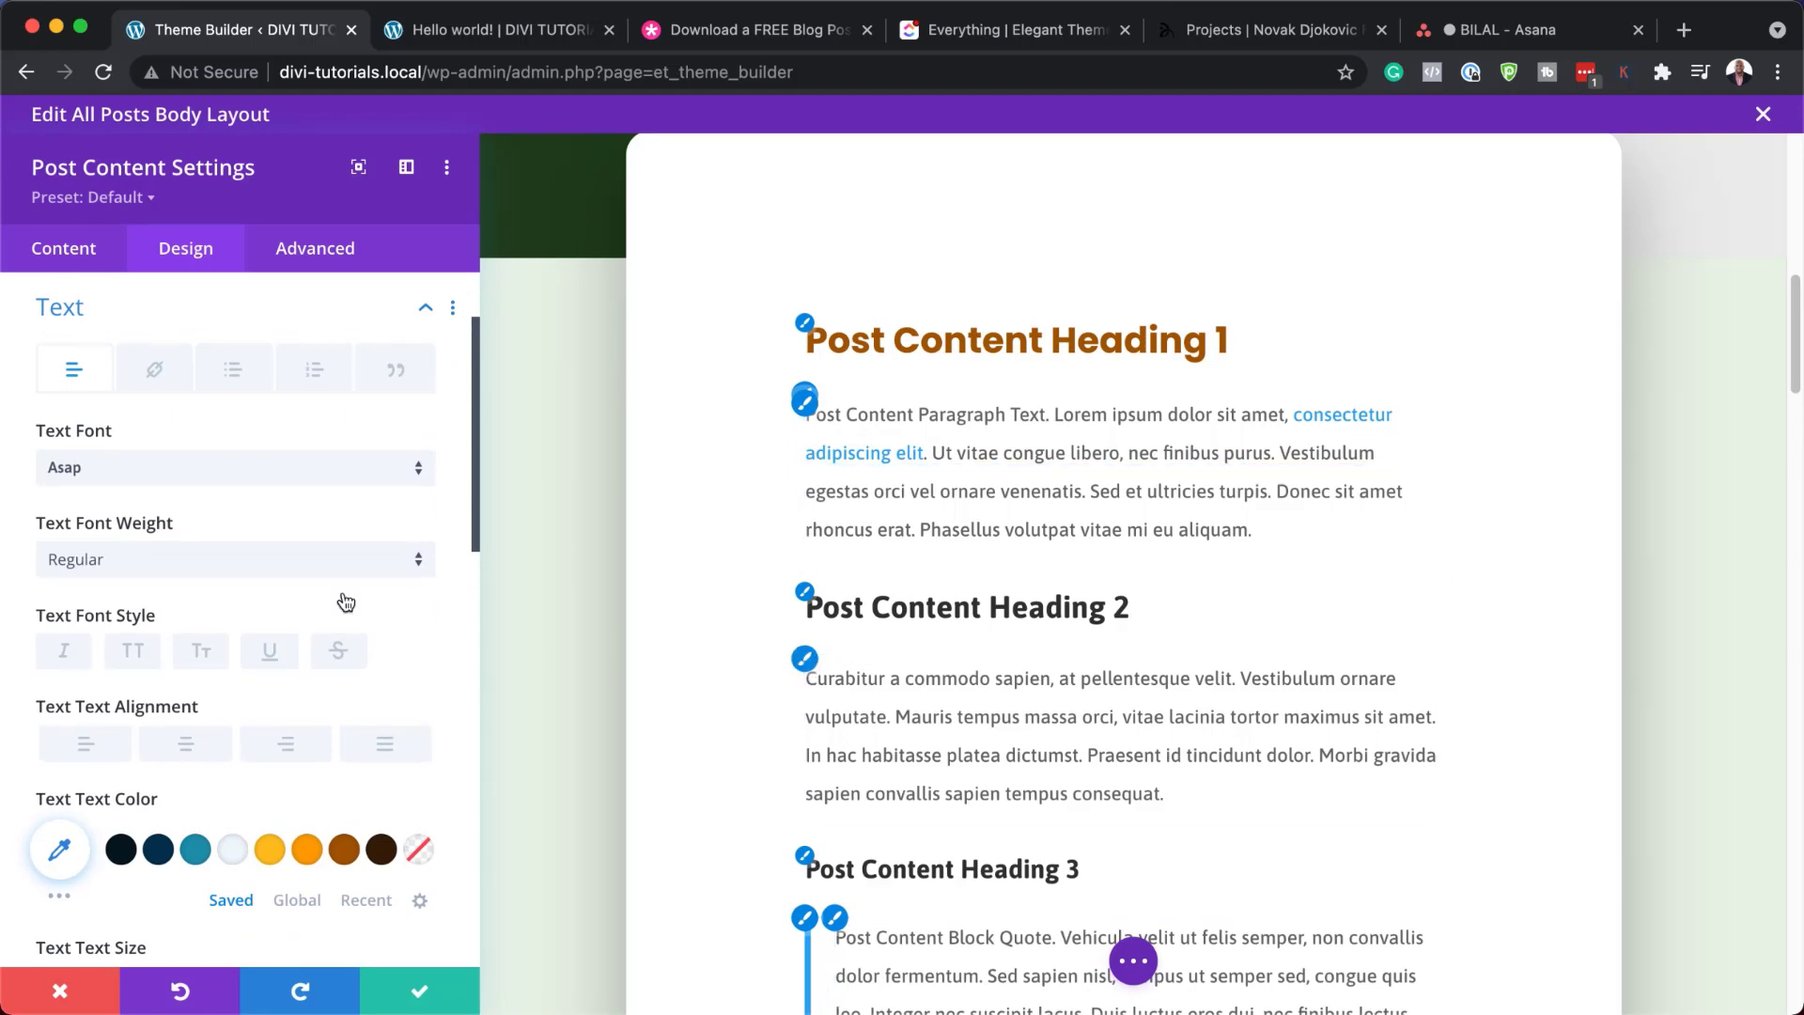
{"action": "left_click", "coordinate": [156, 470]}
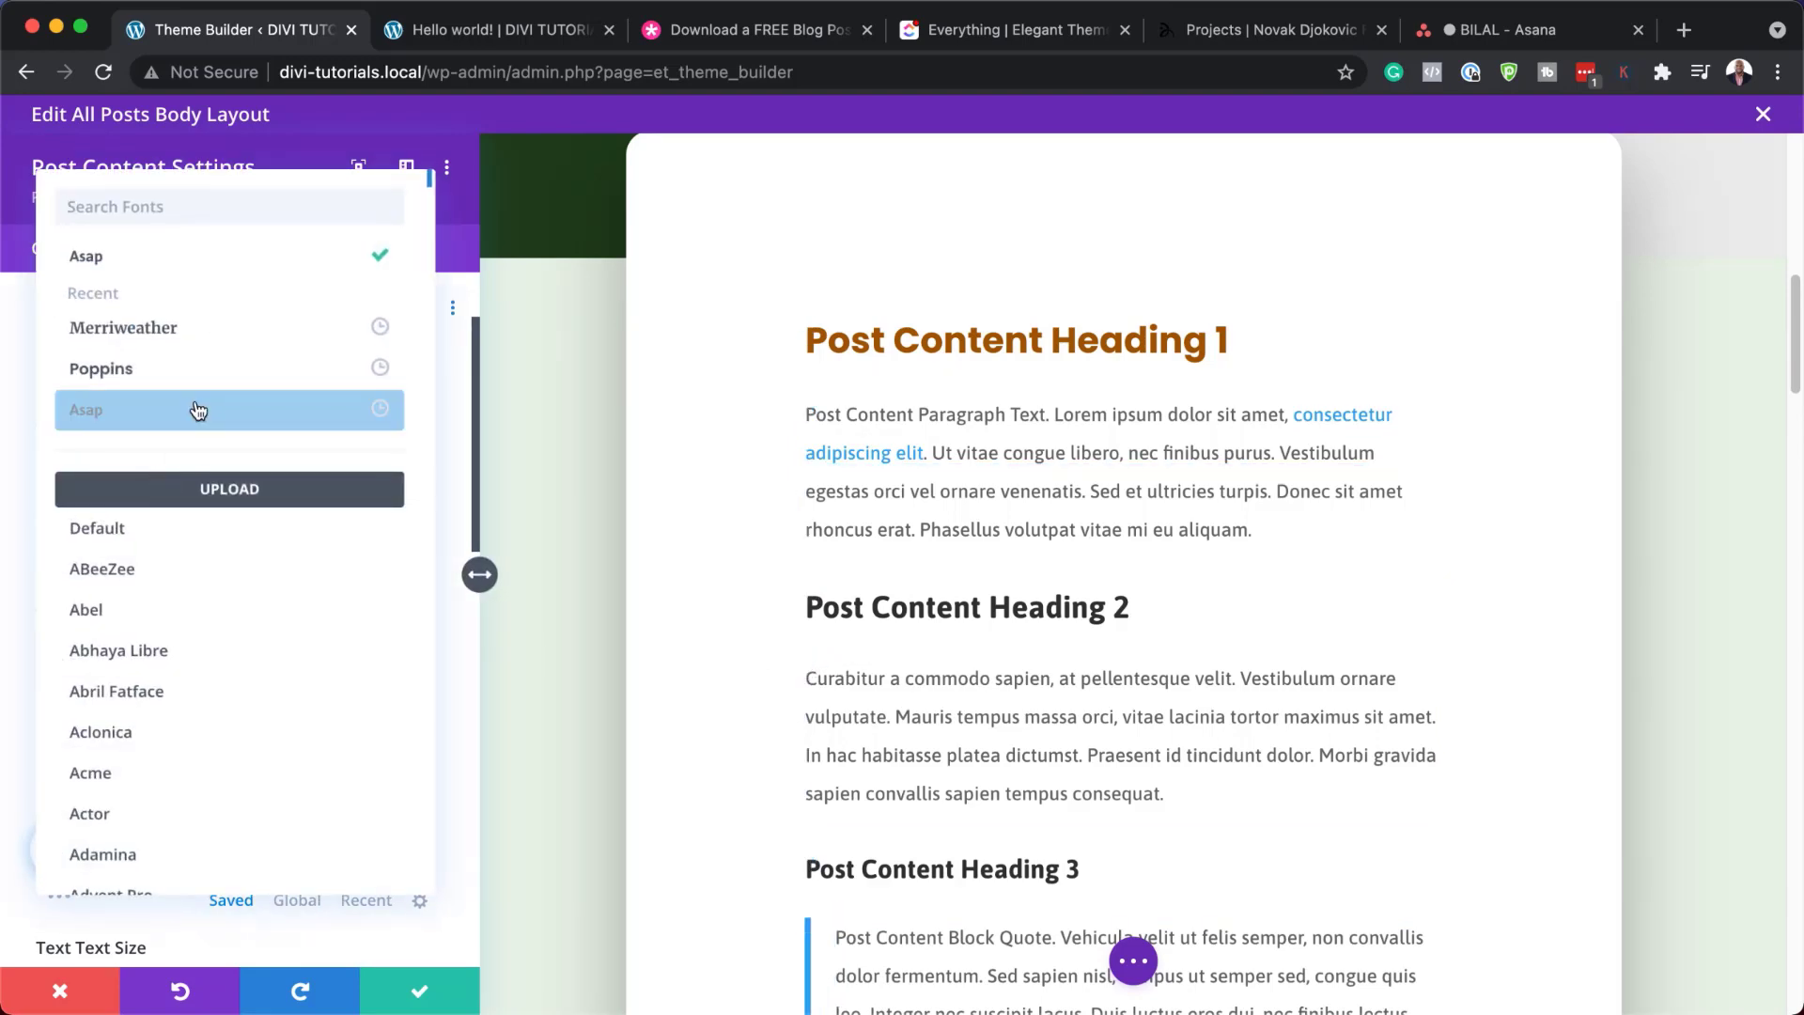
{"action": "left_click", "coordinate": [211, 375]}
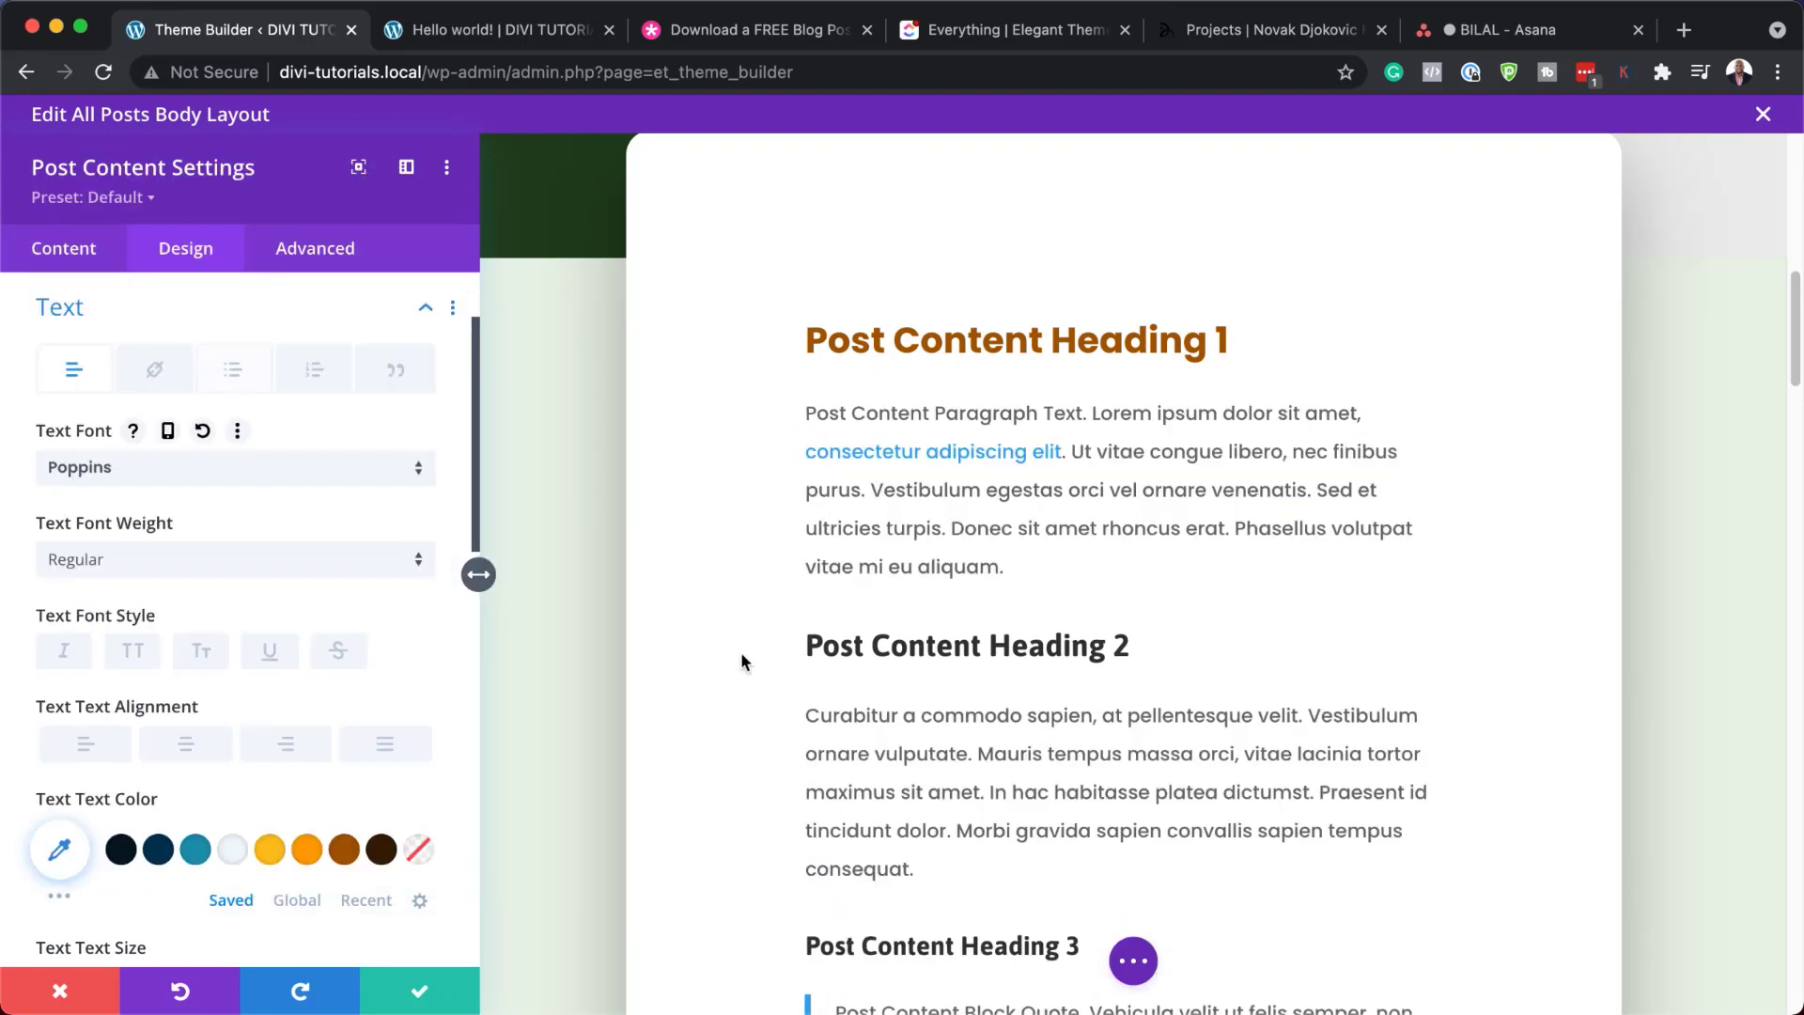
{"action": "scroll", "coordinate": [999, 949], "scroll_direction": "down", "scroll_amount": 4}
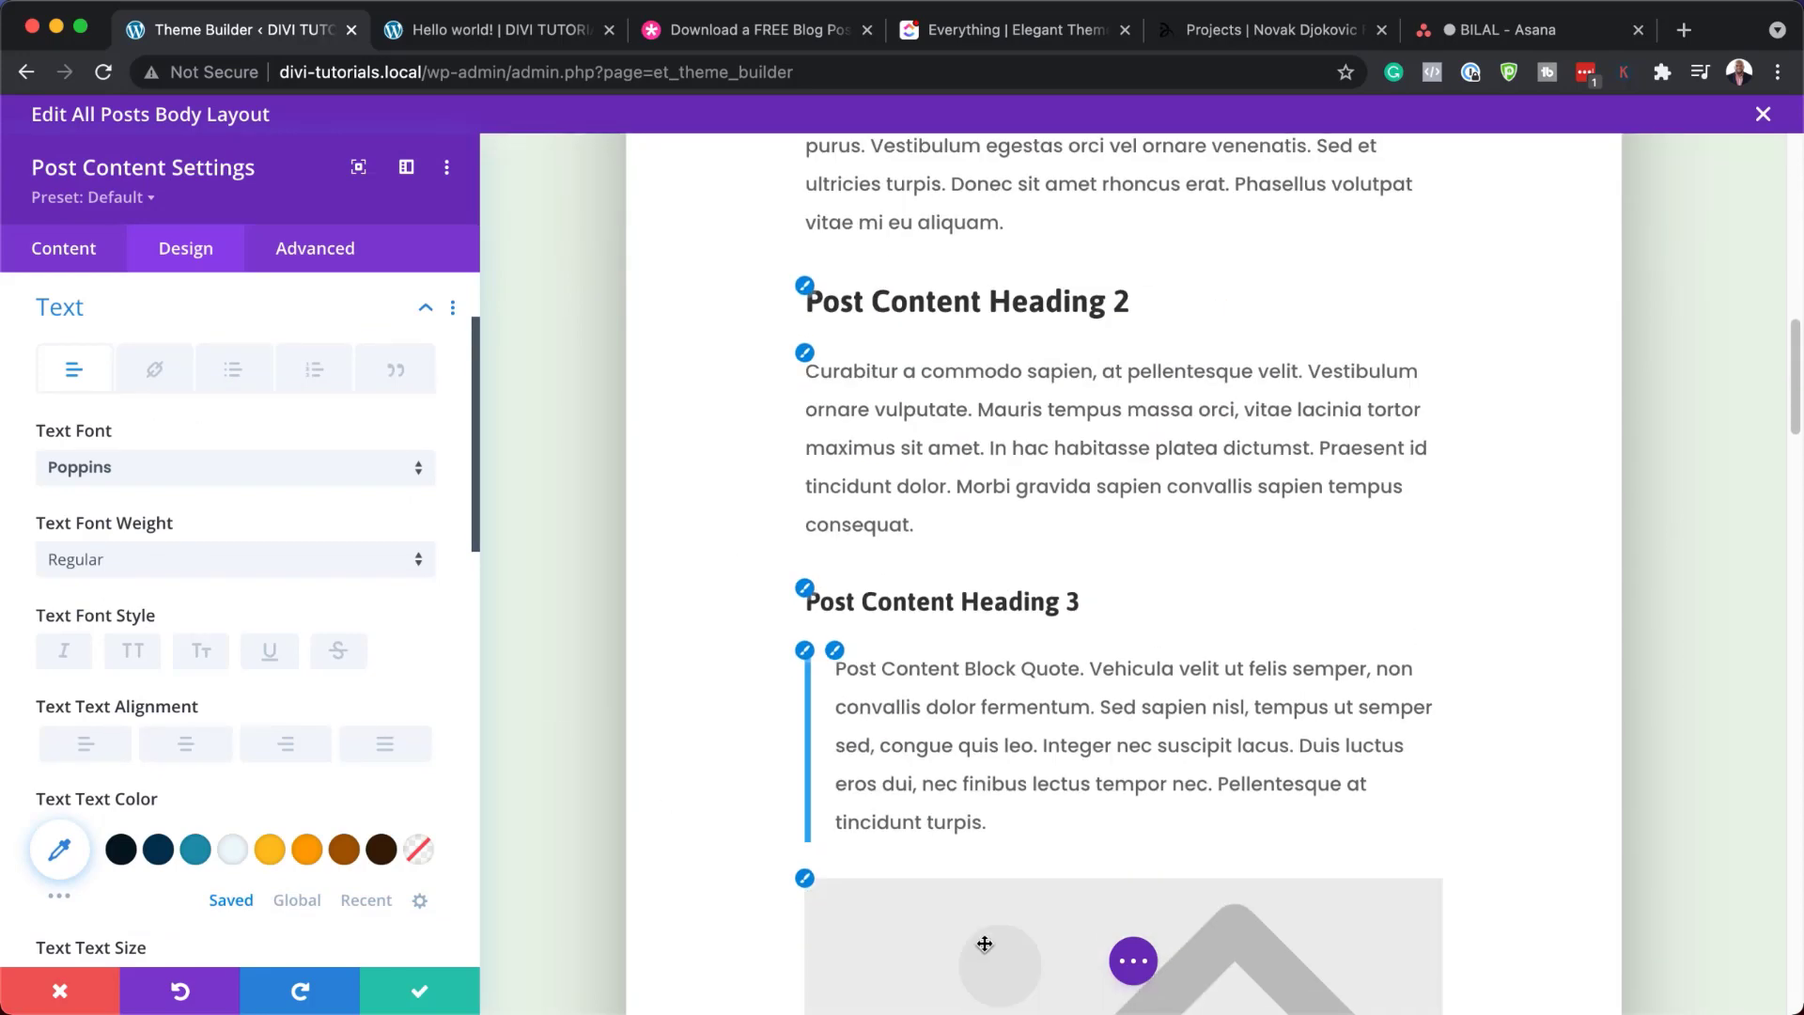
{"action": "scroll", "coordinate": [986, 942], "scroll_direction": "up", "scroll_amount": 4}
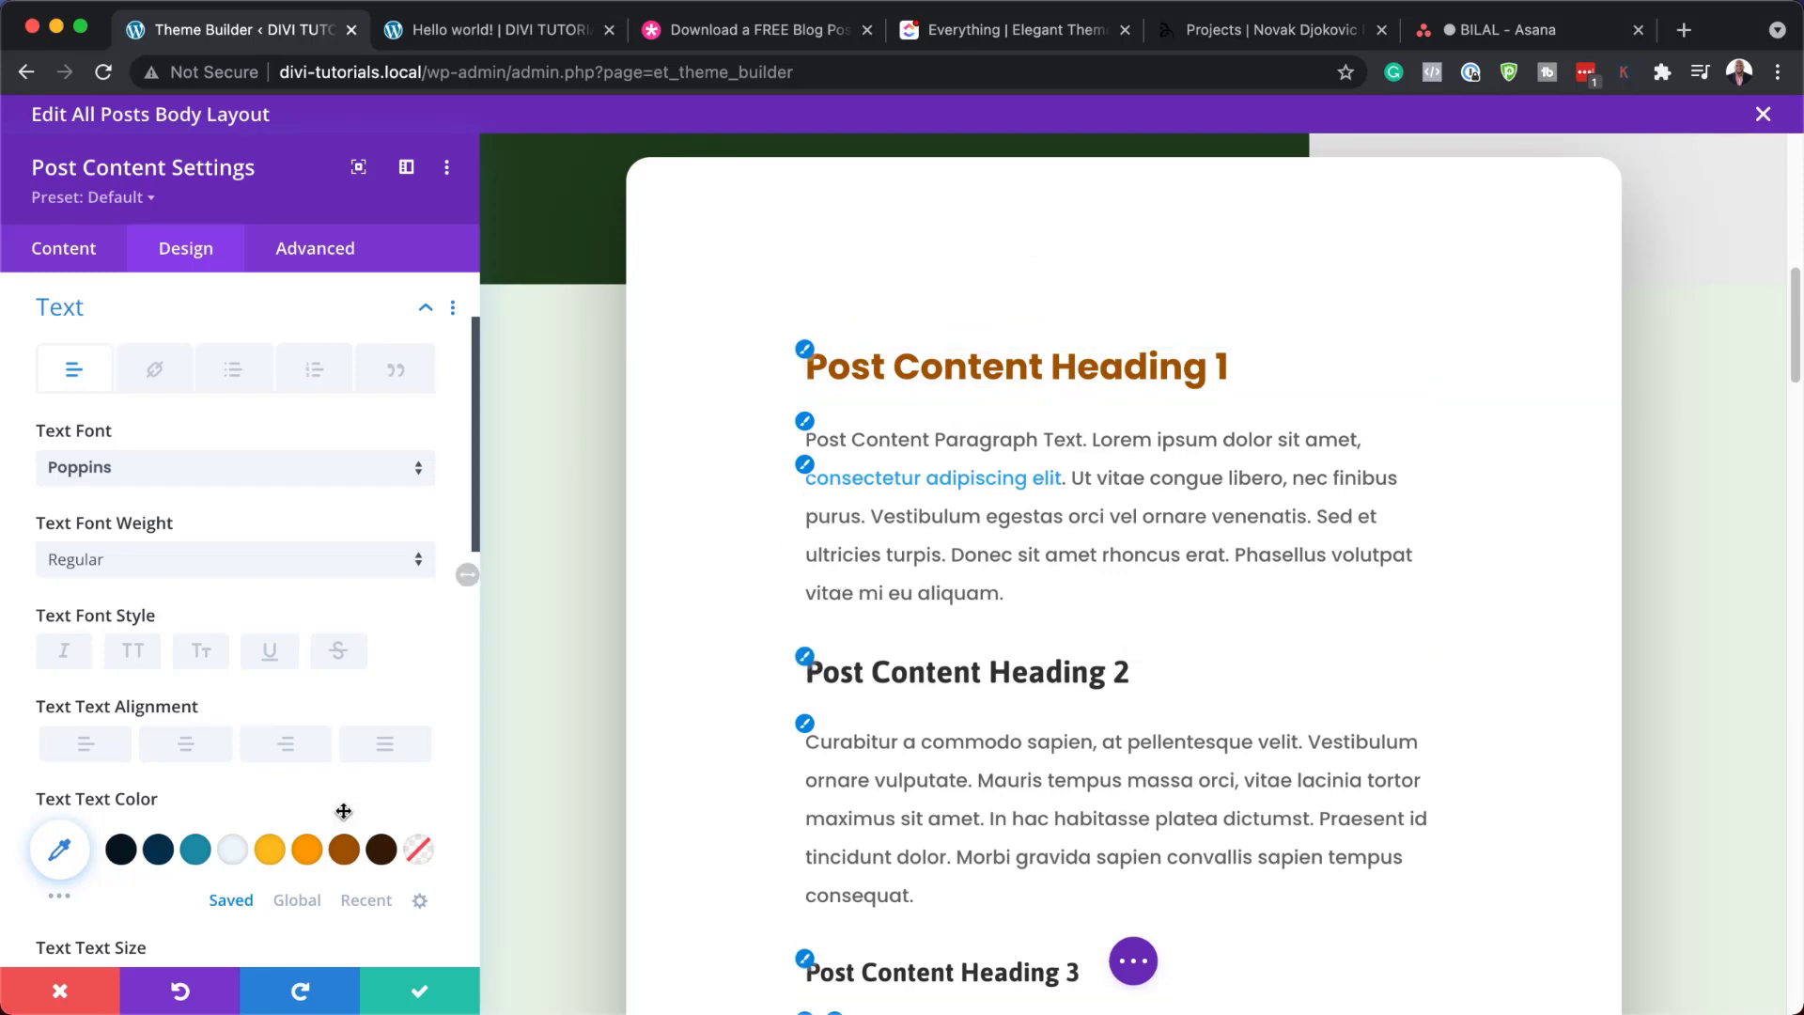
{"action": "left_click", "coordinate": [62, 991]}
{"action": "scroll", "coordinate": [839, 815], "scroll_direction": "down", "scroll_amount": 15}
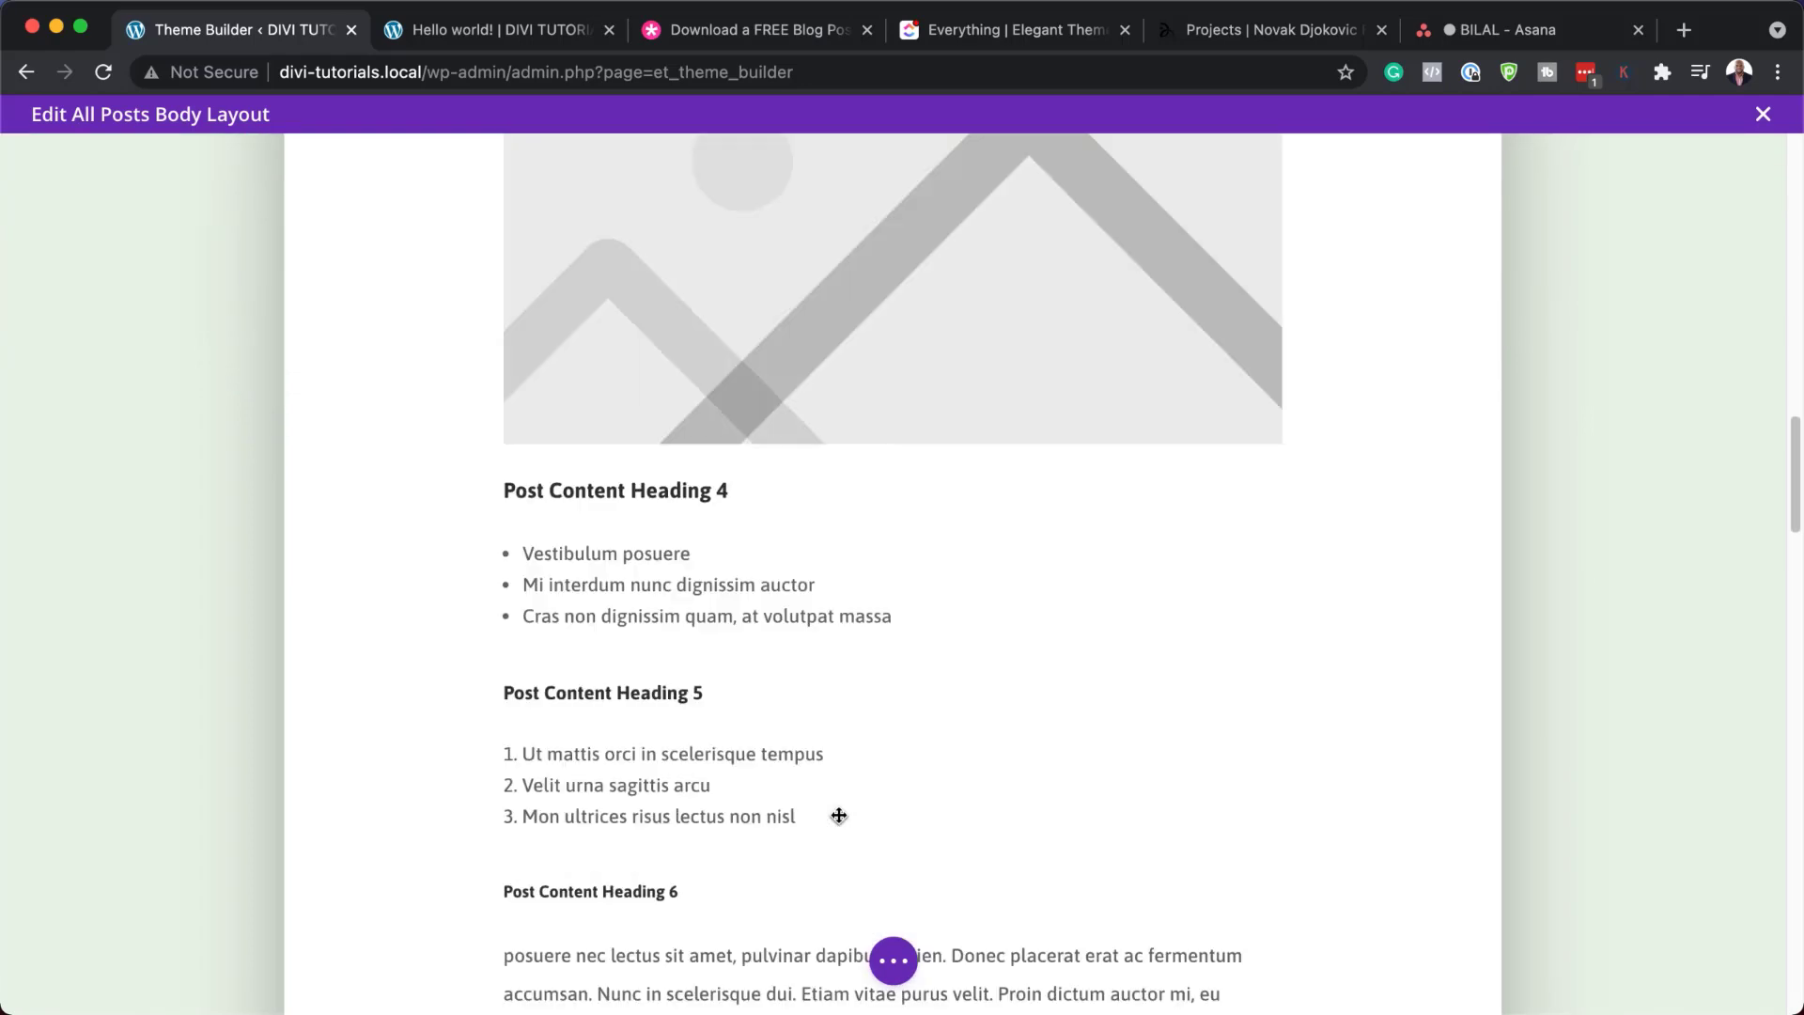
Open the Subscribe email optin settings and expand its email account options
{"action": "scroll", "coordinate": [839, 815], "scroll_direction": "down", "scroll_amount": 2}
{"action": "scroll", "coordinate": [840, 815], "scroll_direction": "up", "scroll_amount": 2}
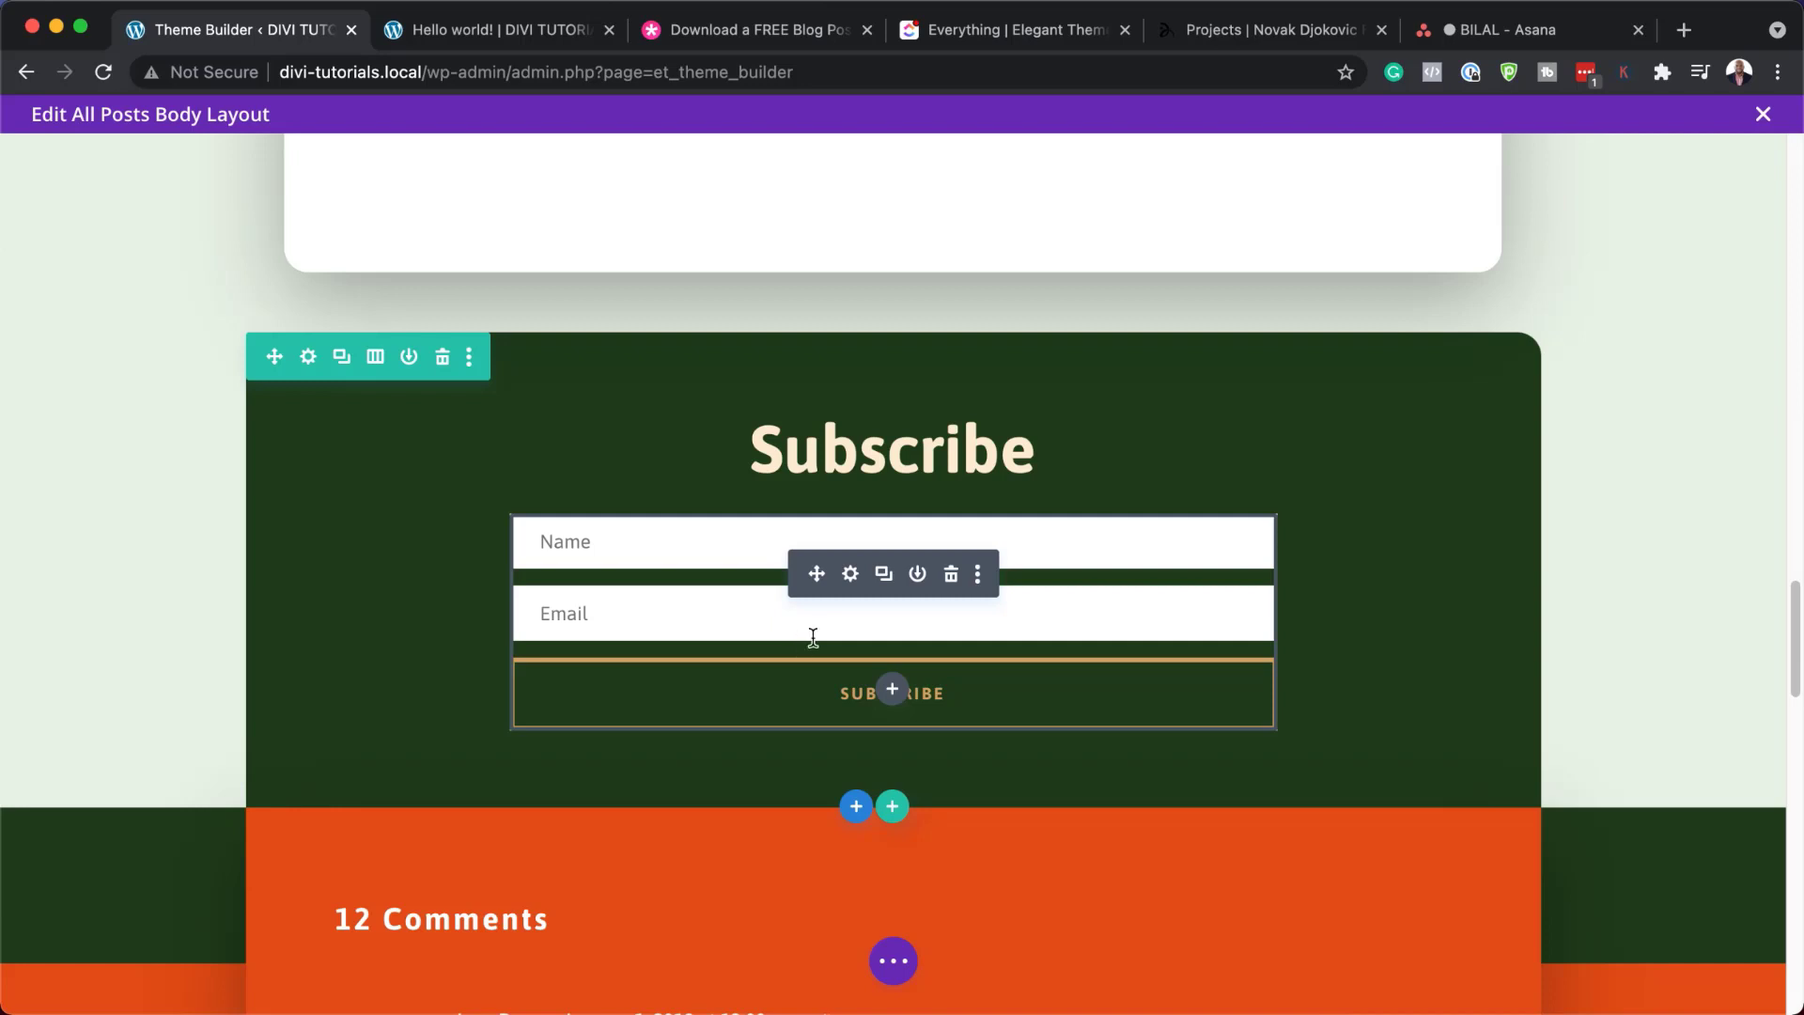
{"action": "left_click", "coordinate": [852, 575]}
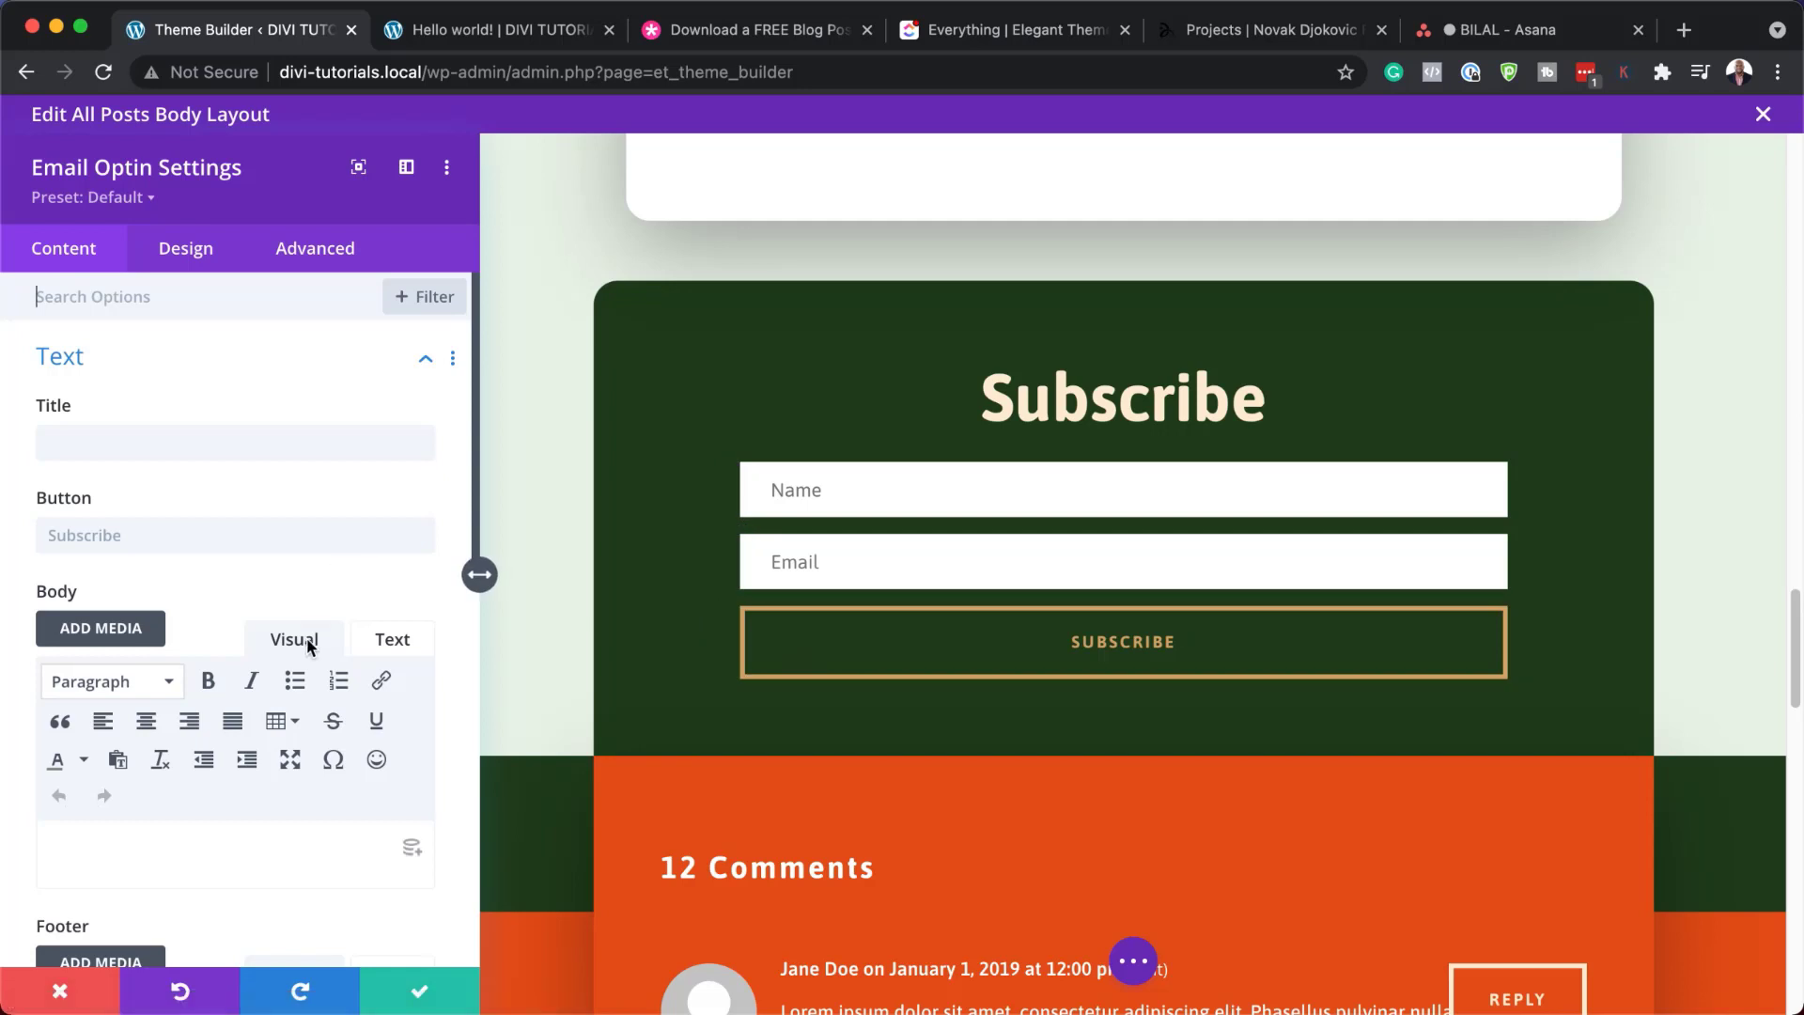
{"action": "scroll", "coordinate": [308, 644], "scroll_direction": "down", "scroll_amount": 1}
{"action": "scroll", "coordinate": [309, 644], "scroll_direction": "down", "scroll_amount": 5}
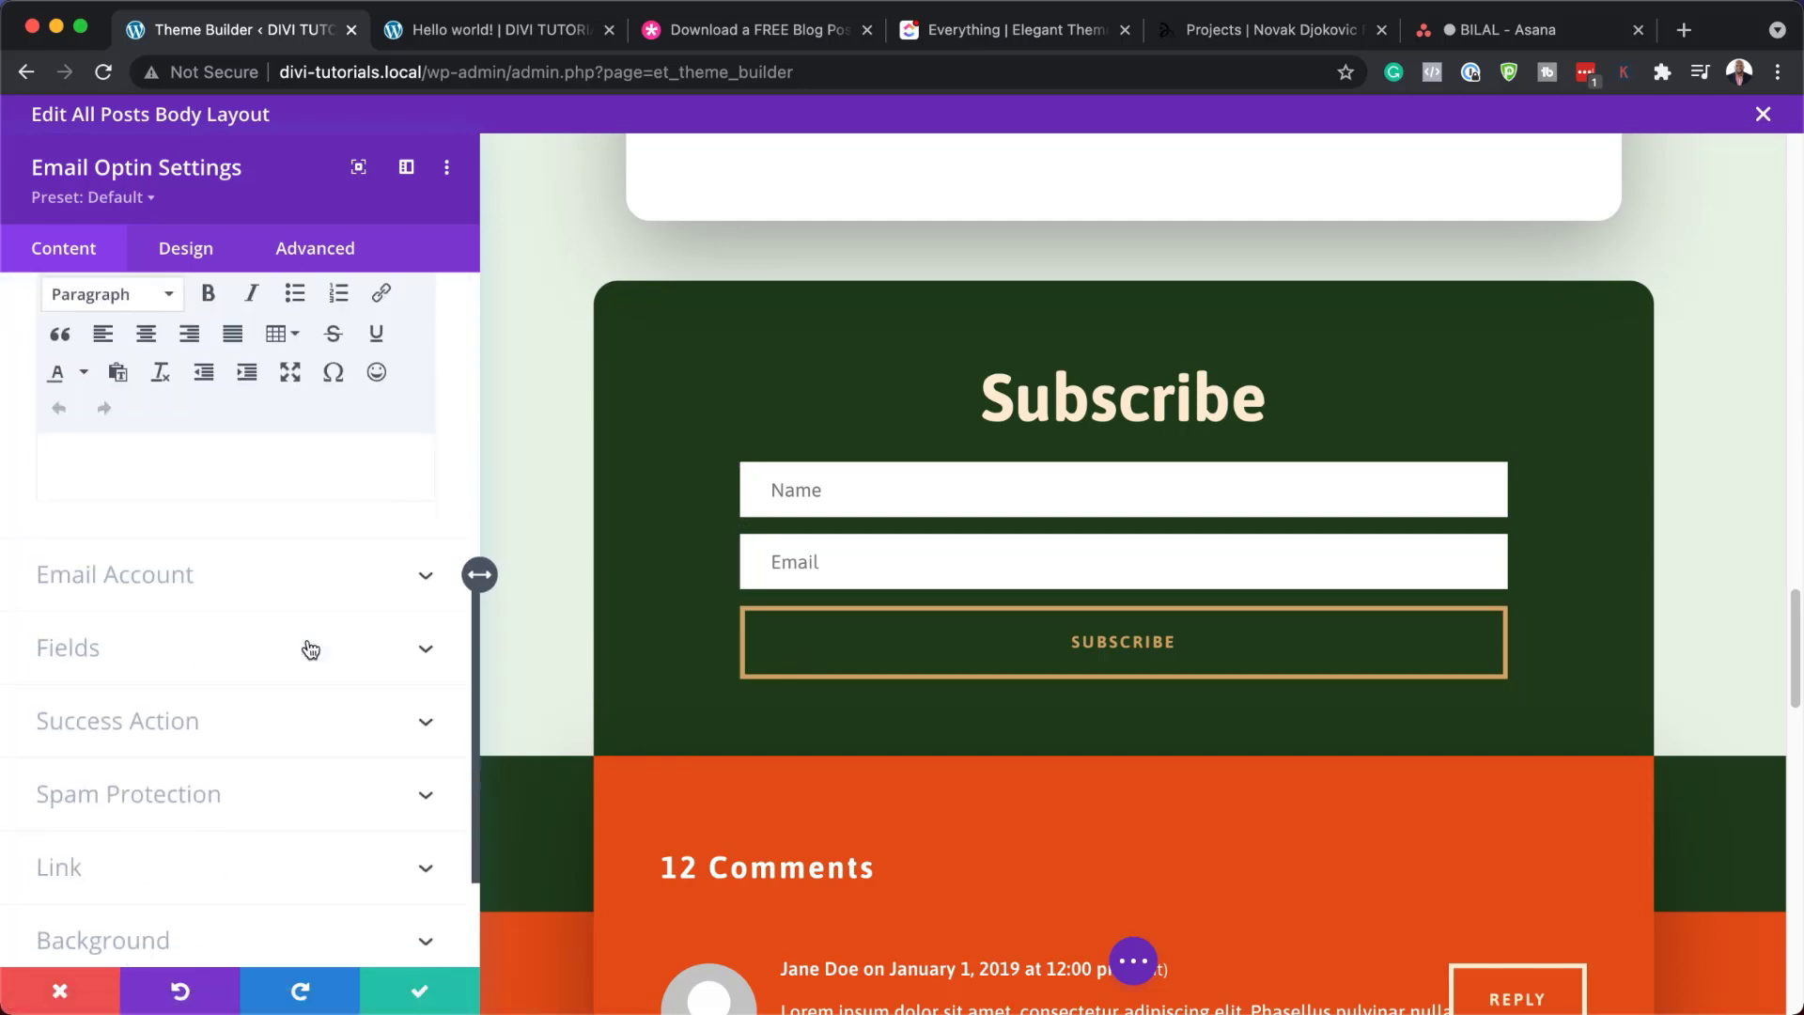
{"action": "left_click", "coordinate": [212, 568]}
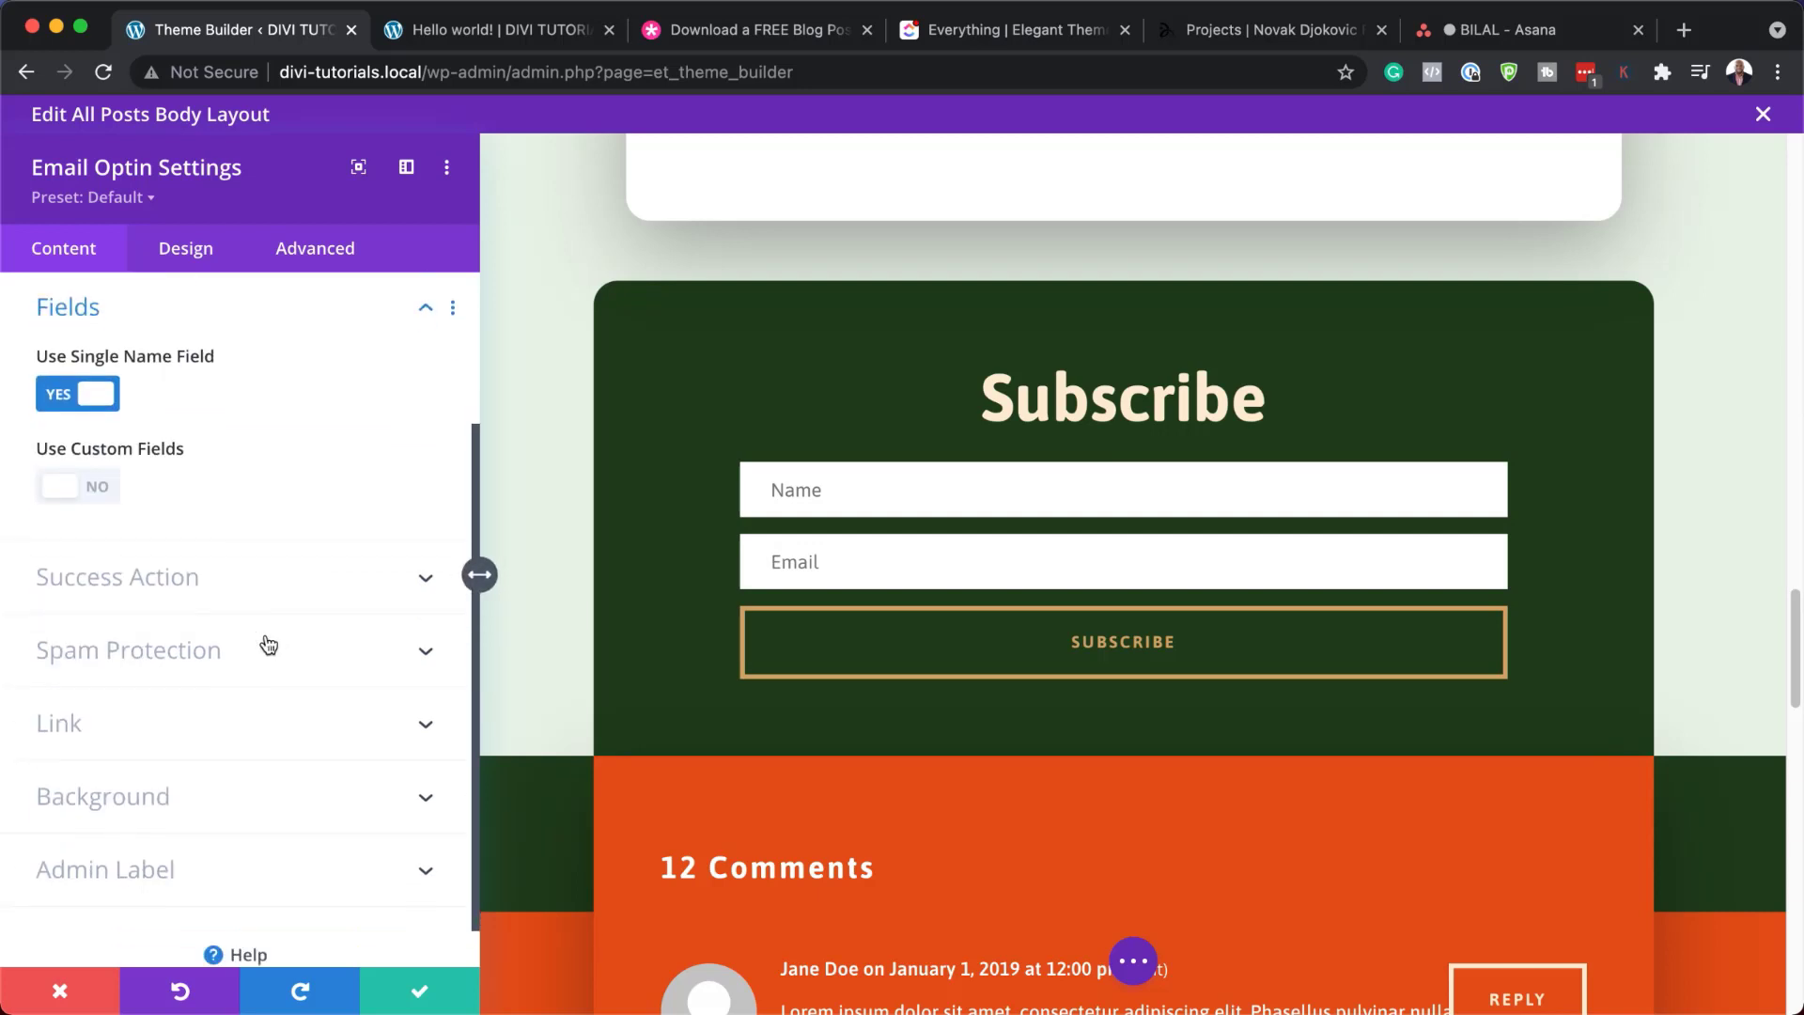
Turn off the Single Name, First Name and Last Name fields, then expand Success Action
{"action": "left_click", "coordinate": [57, 396]}
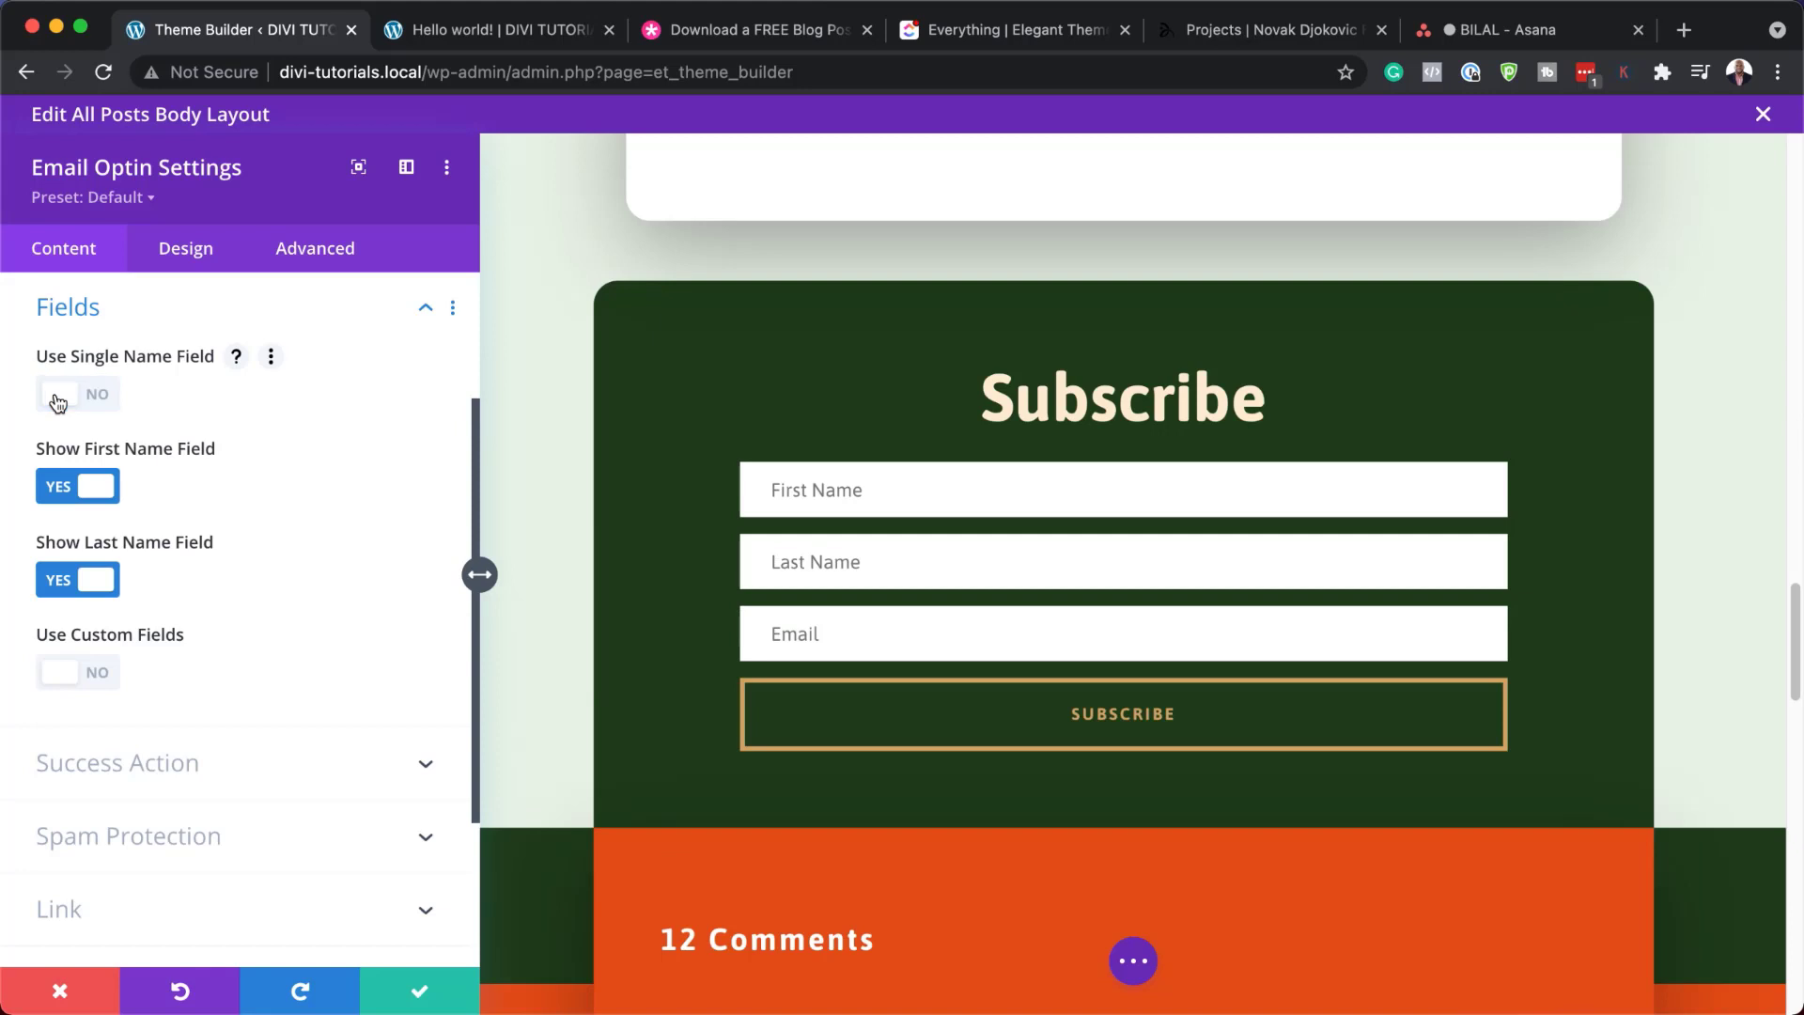
{"action": "left_click", "coordinate": [60, 490]}
{"action": "left_click", "coordinate": [59, 583]}
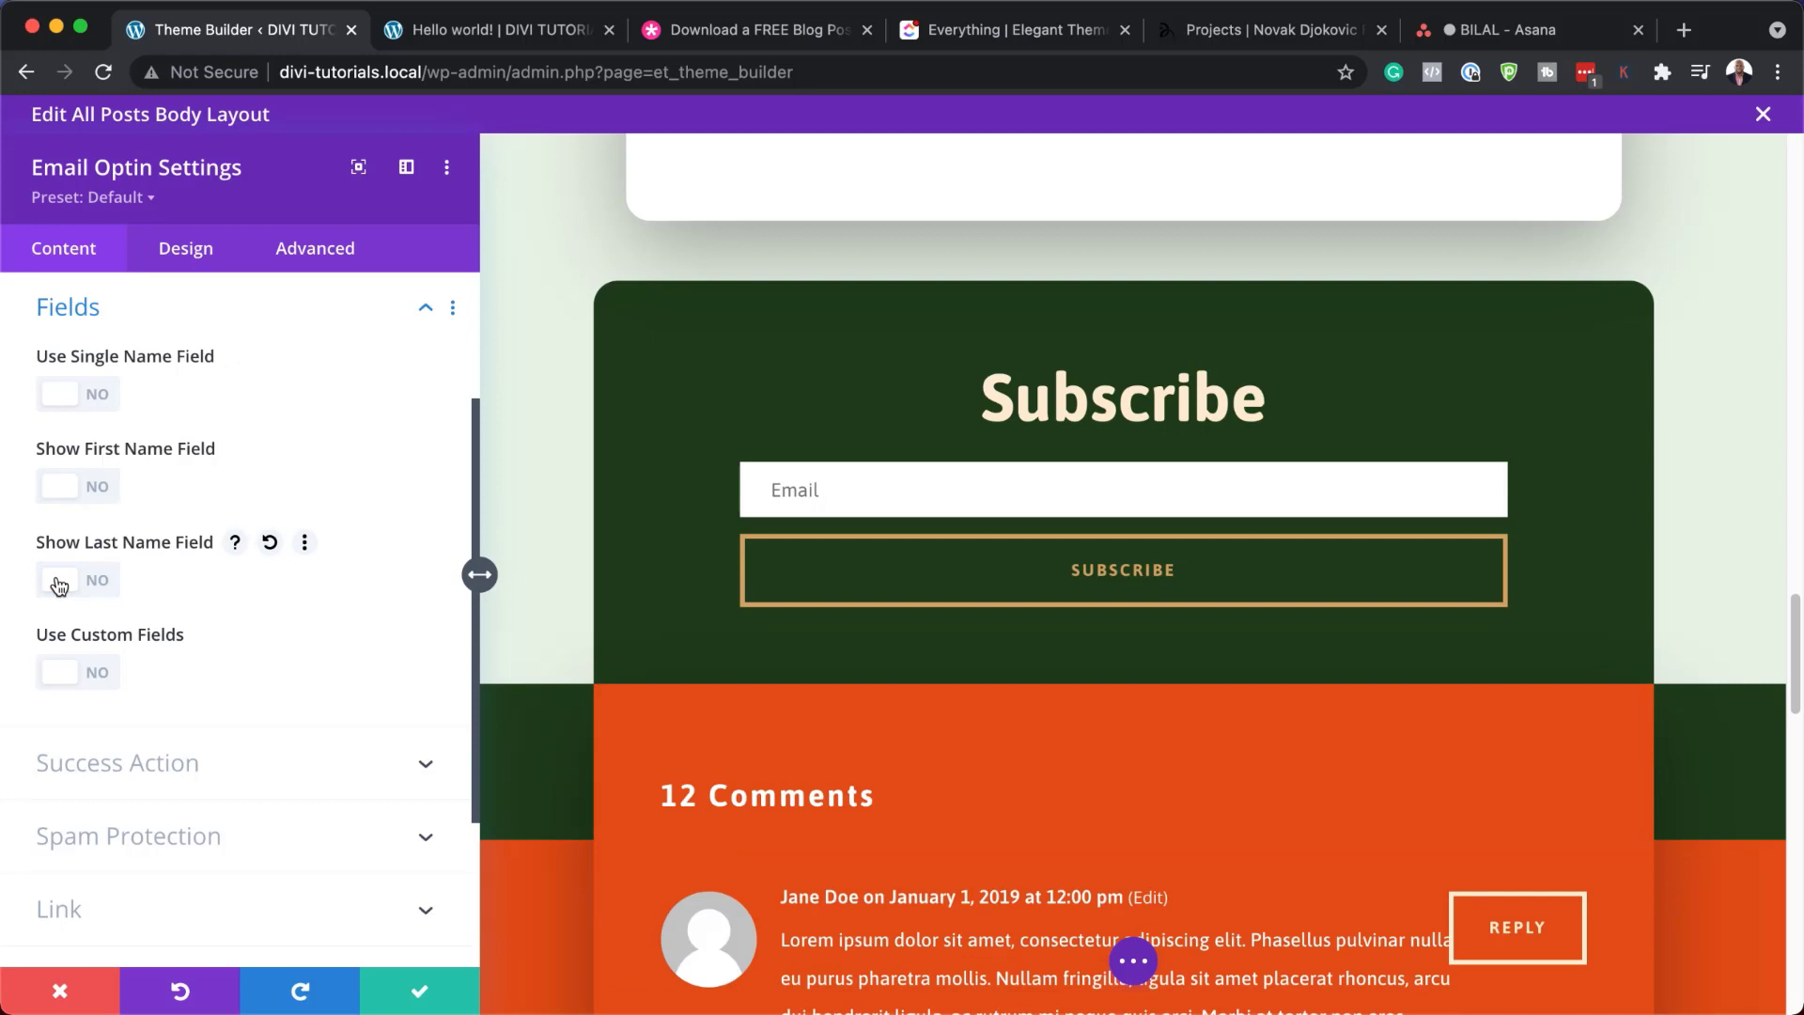
{"action": "left_click", "coordinate": [111, 678]}
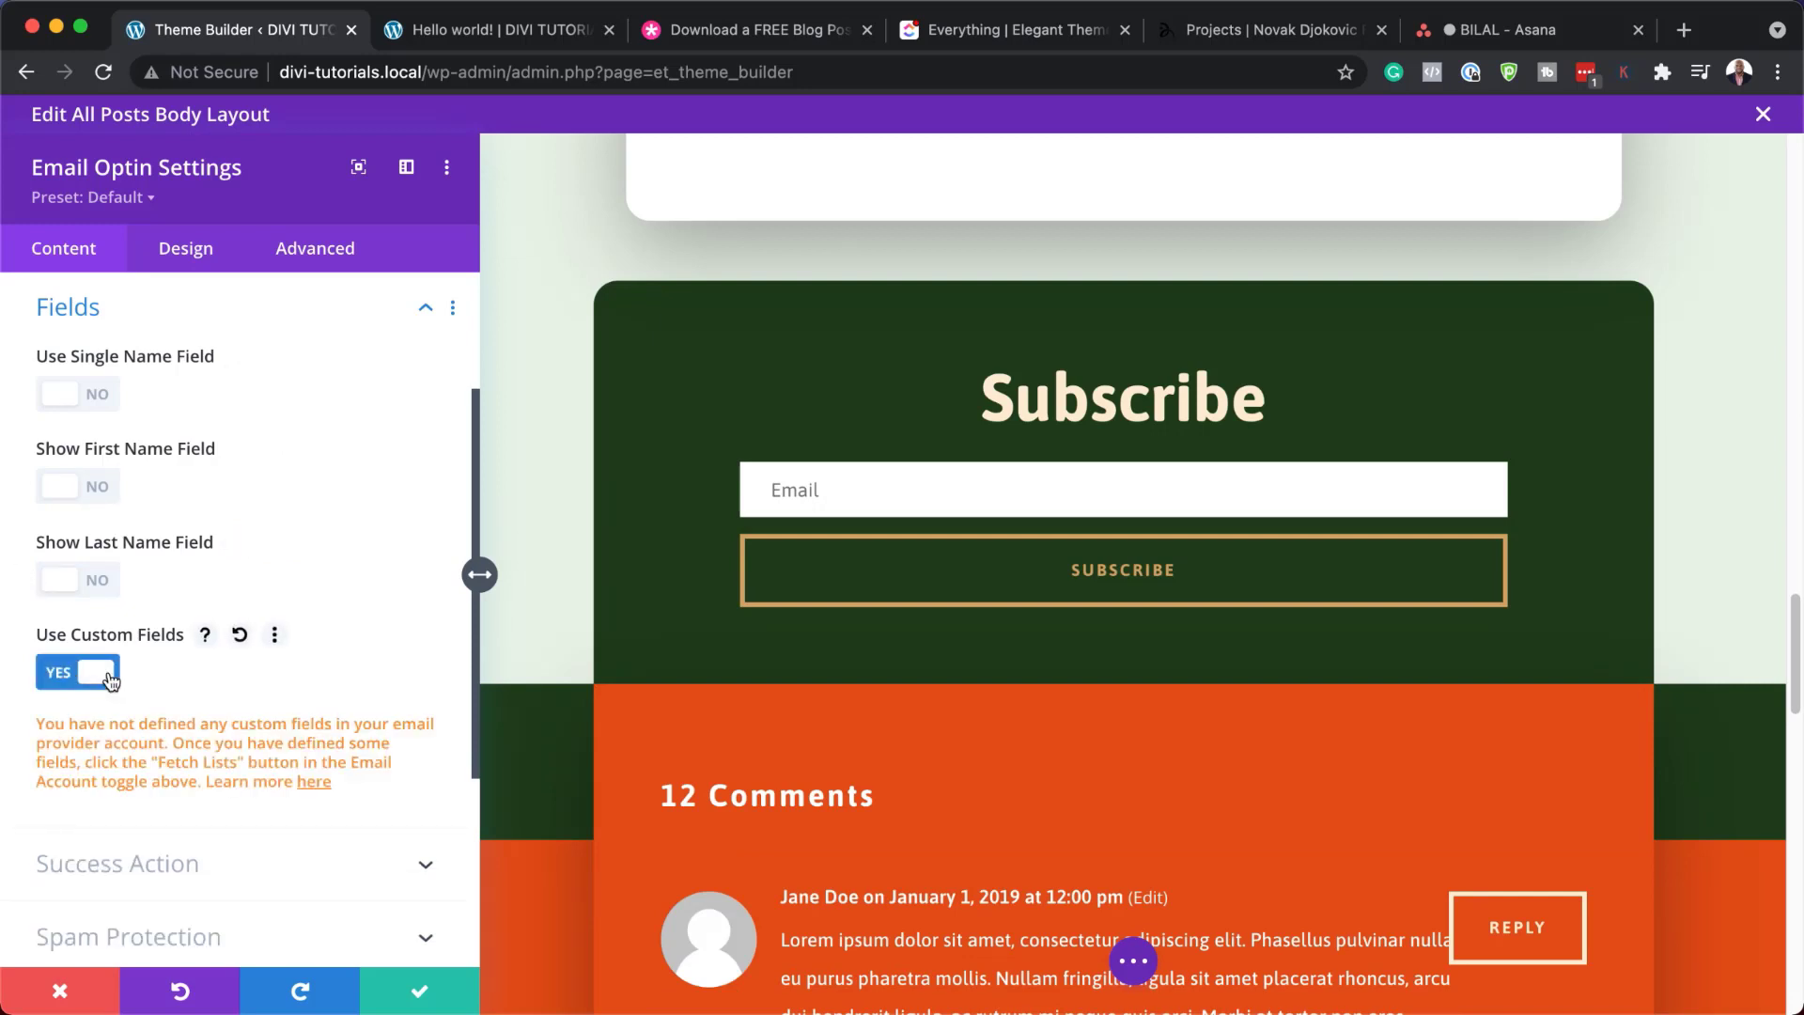
{"action": "left_click", "coordinate": [51, 677]}
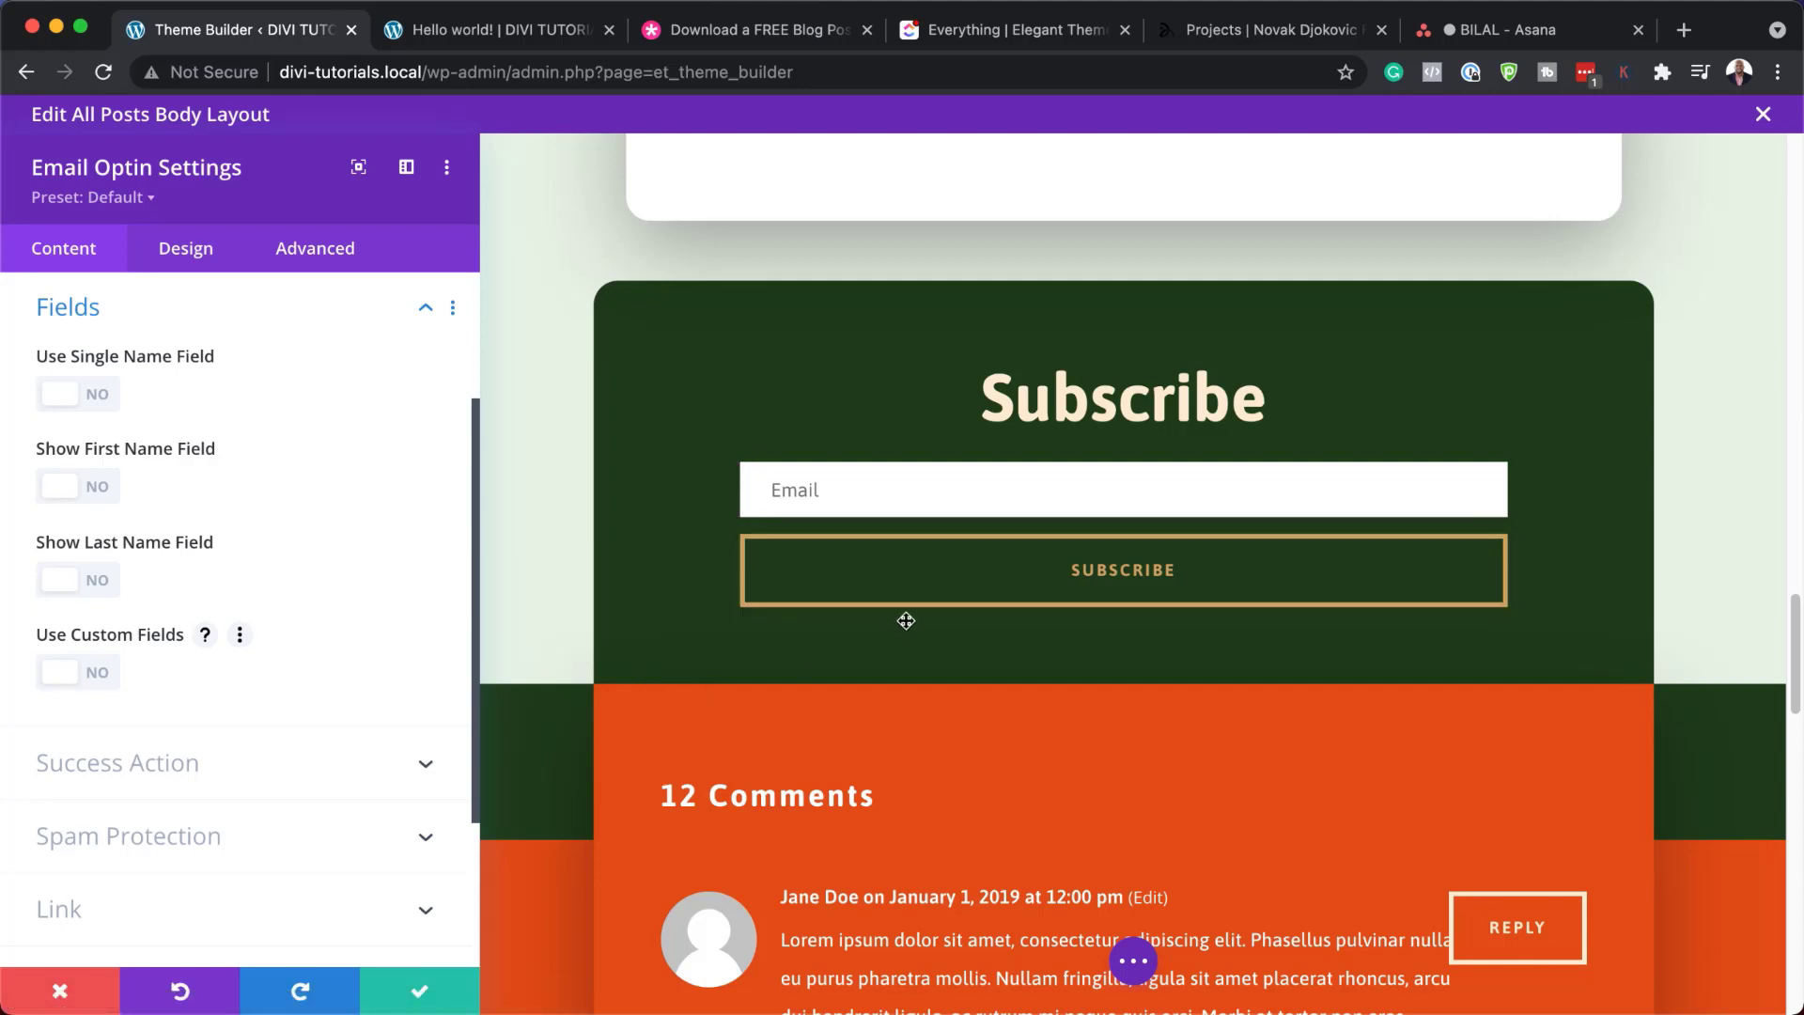
{"action": "left_click", "coordinate": [252, 770]}
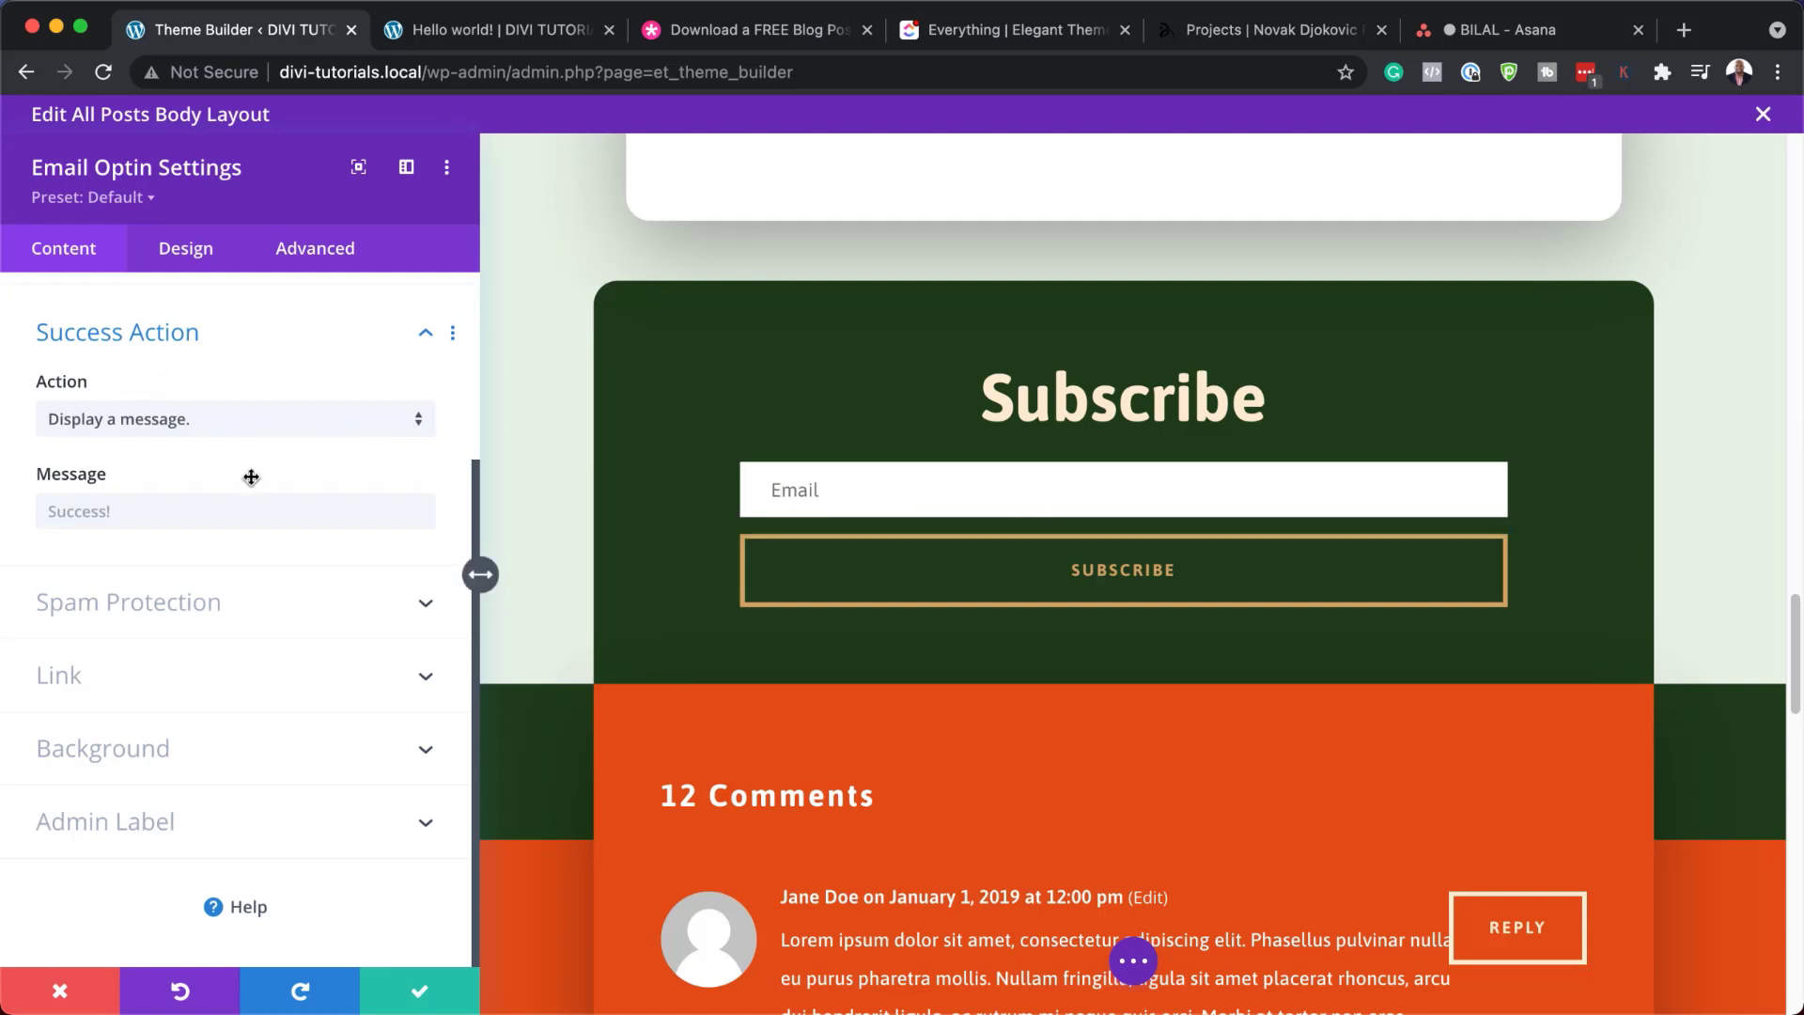
Switch the success action to redirect to a custom URL, then discard all Subscribe form changes
{"action": "left_click", "coordinate": [255, 431]}
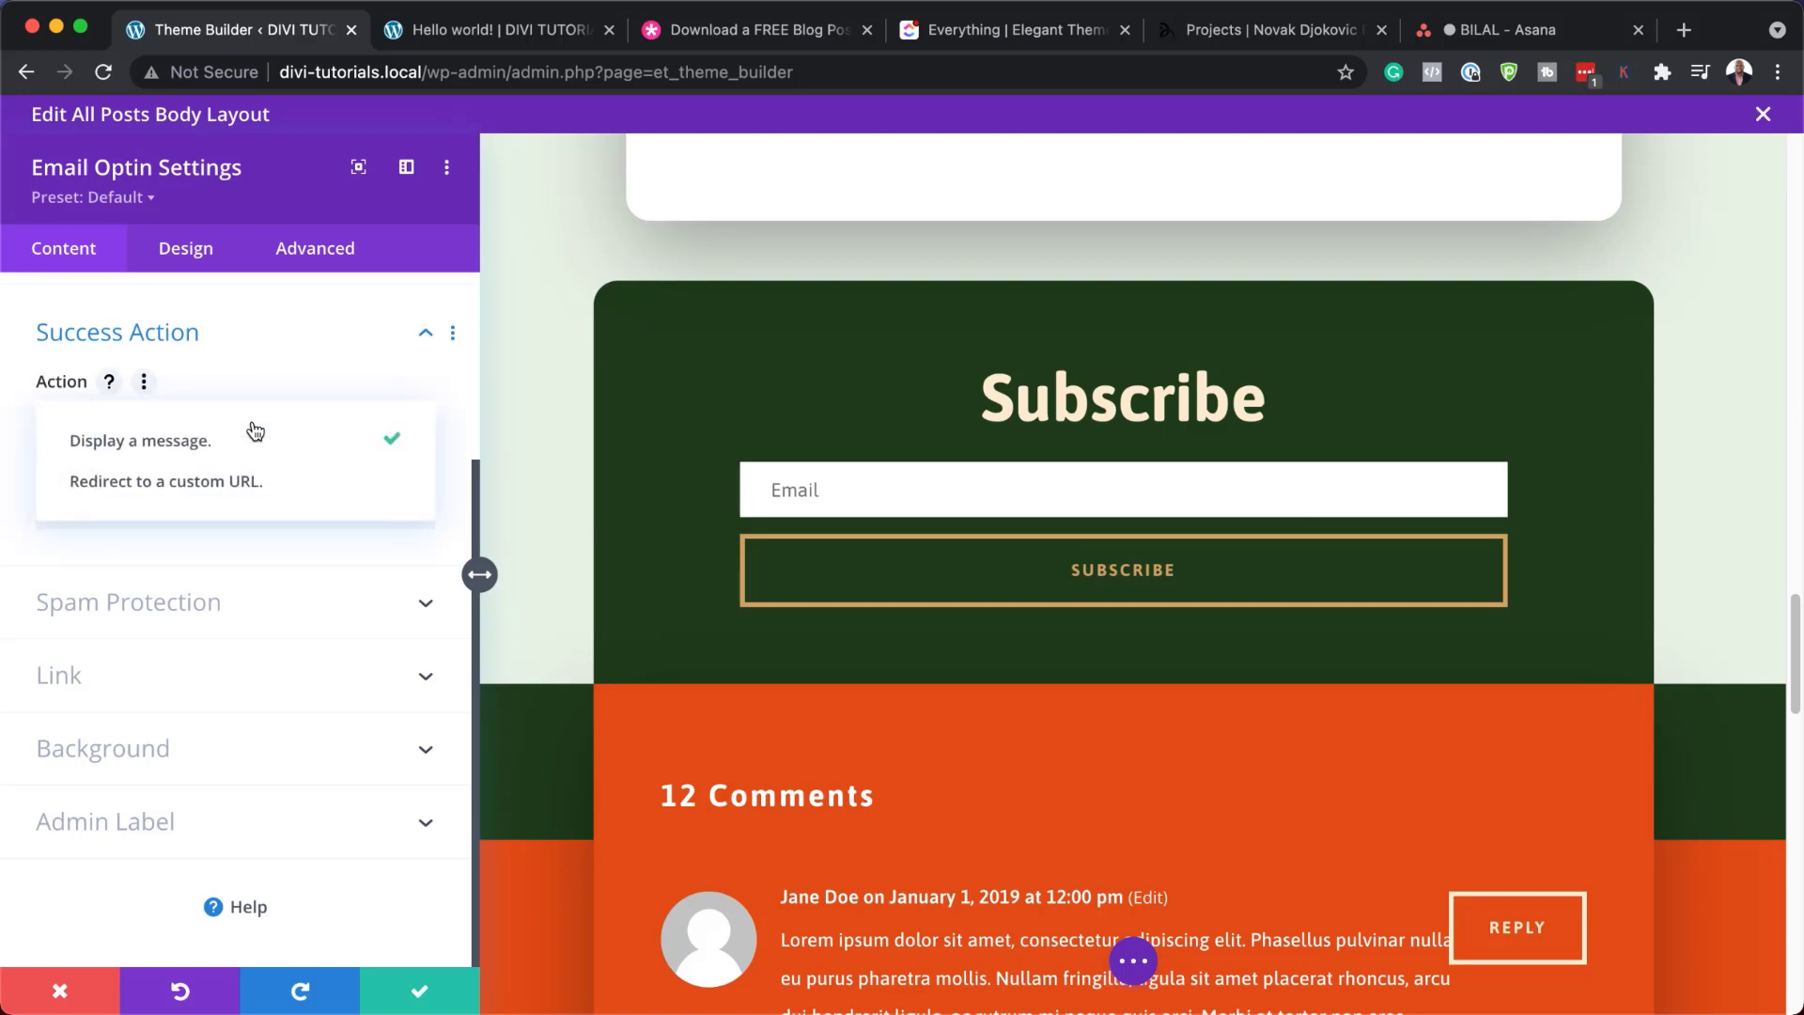
{"action": "left_click", "coordinate": [311, 495]}
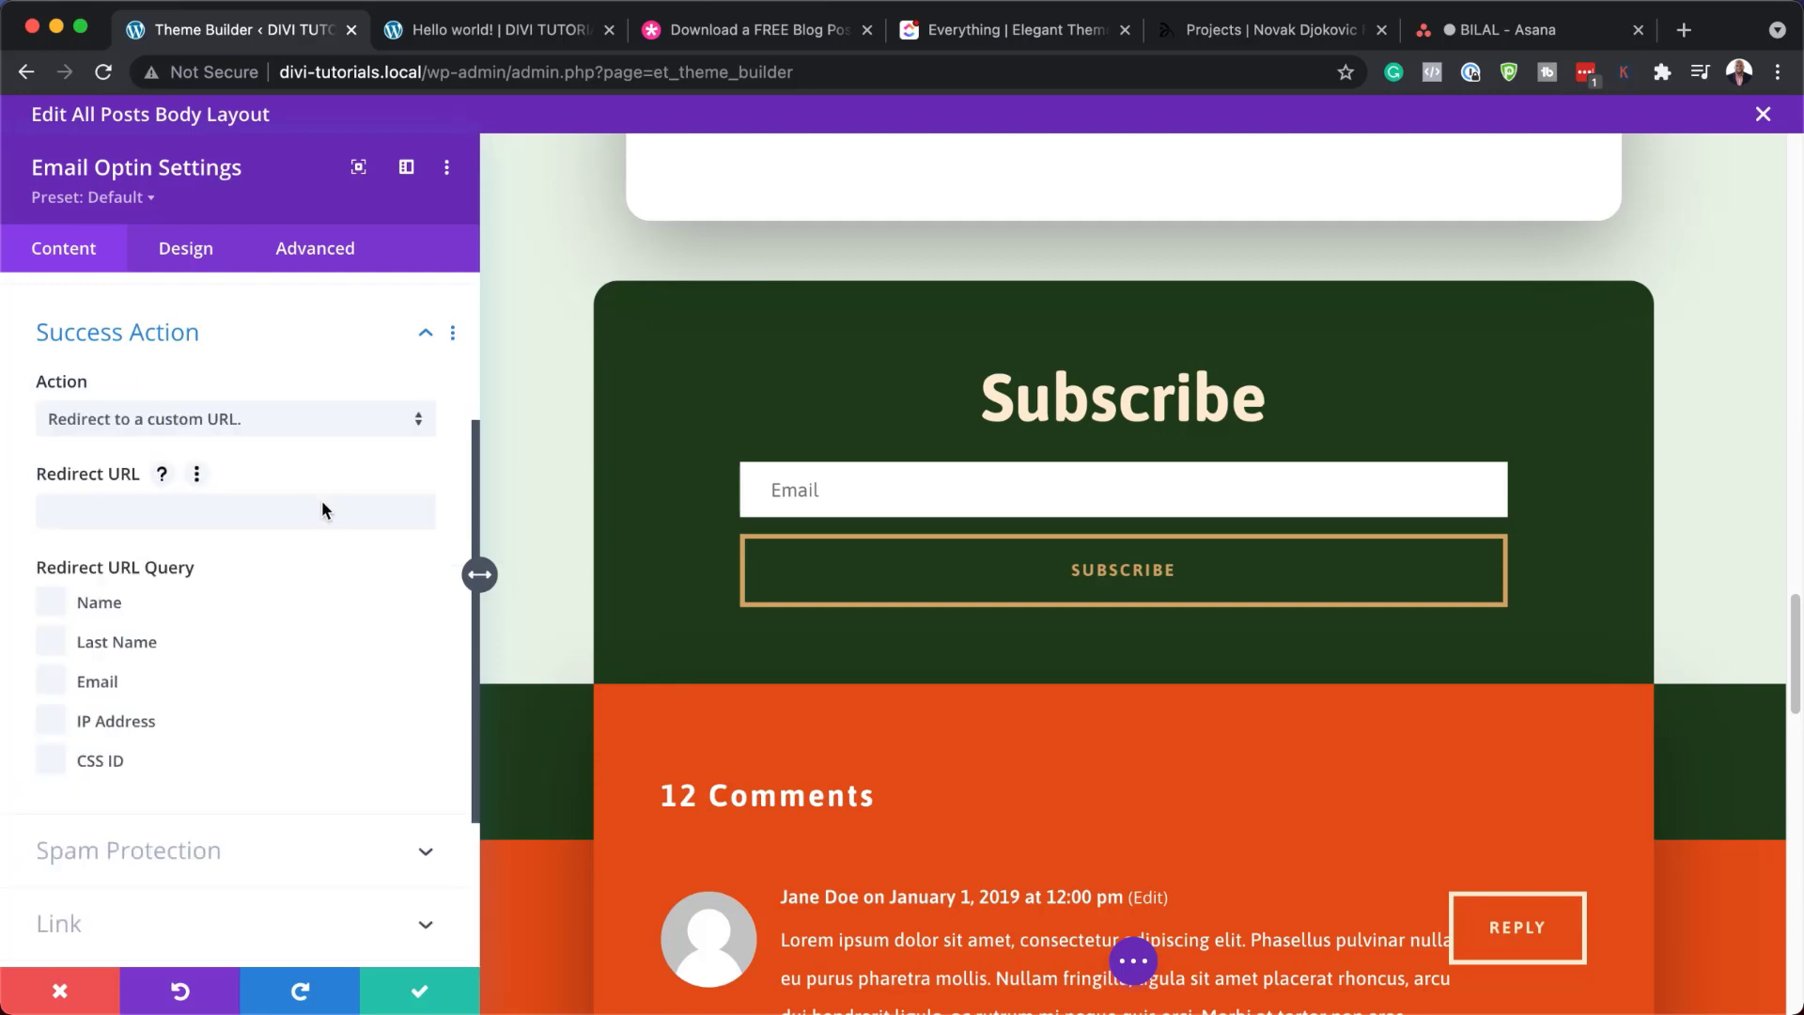
{"action": "left_click", "coordinate": [353, 509]}
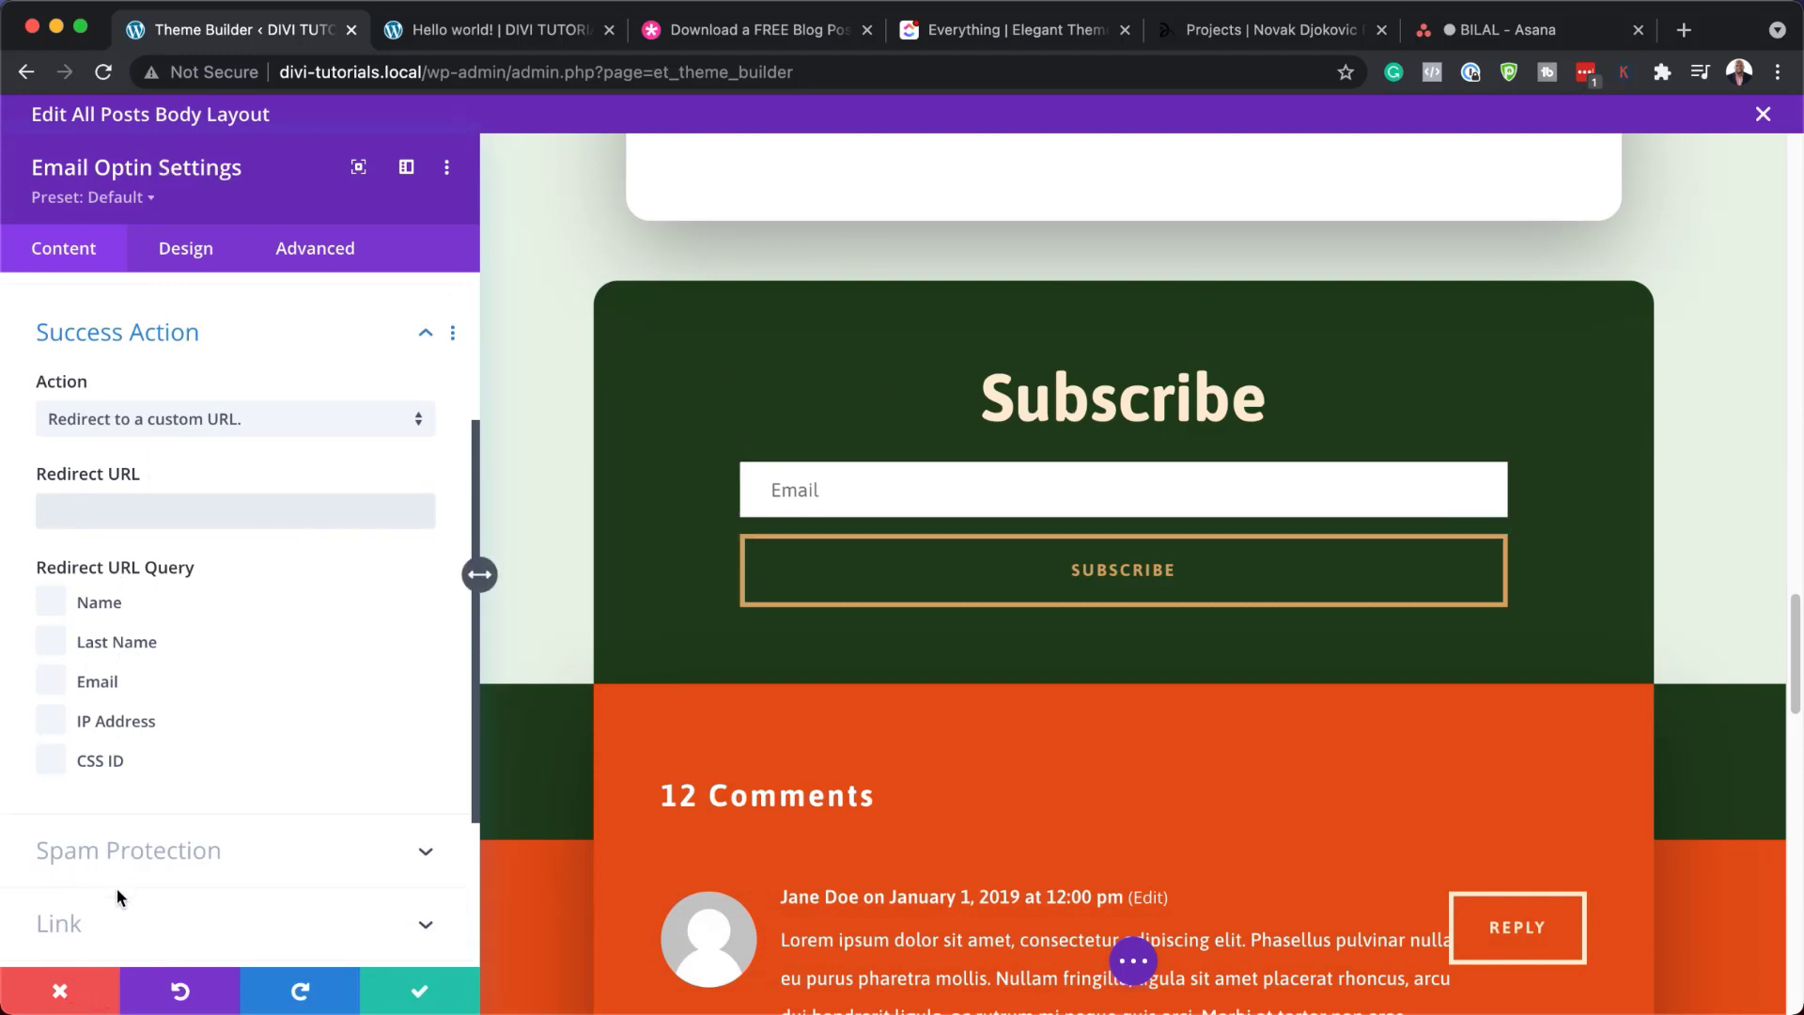
{"action": "left_click", "coordinate": [63, 993]}
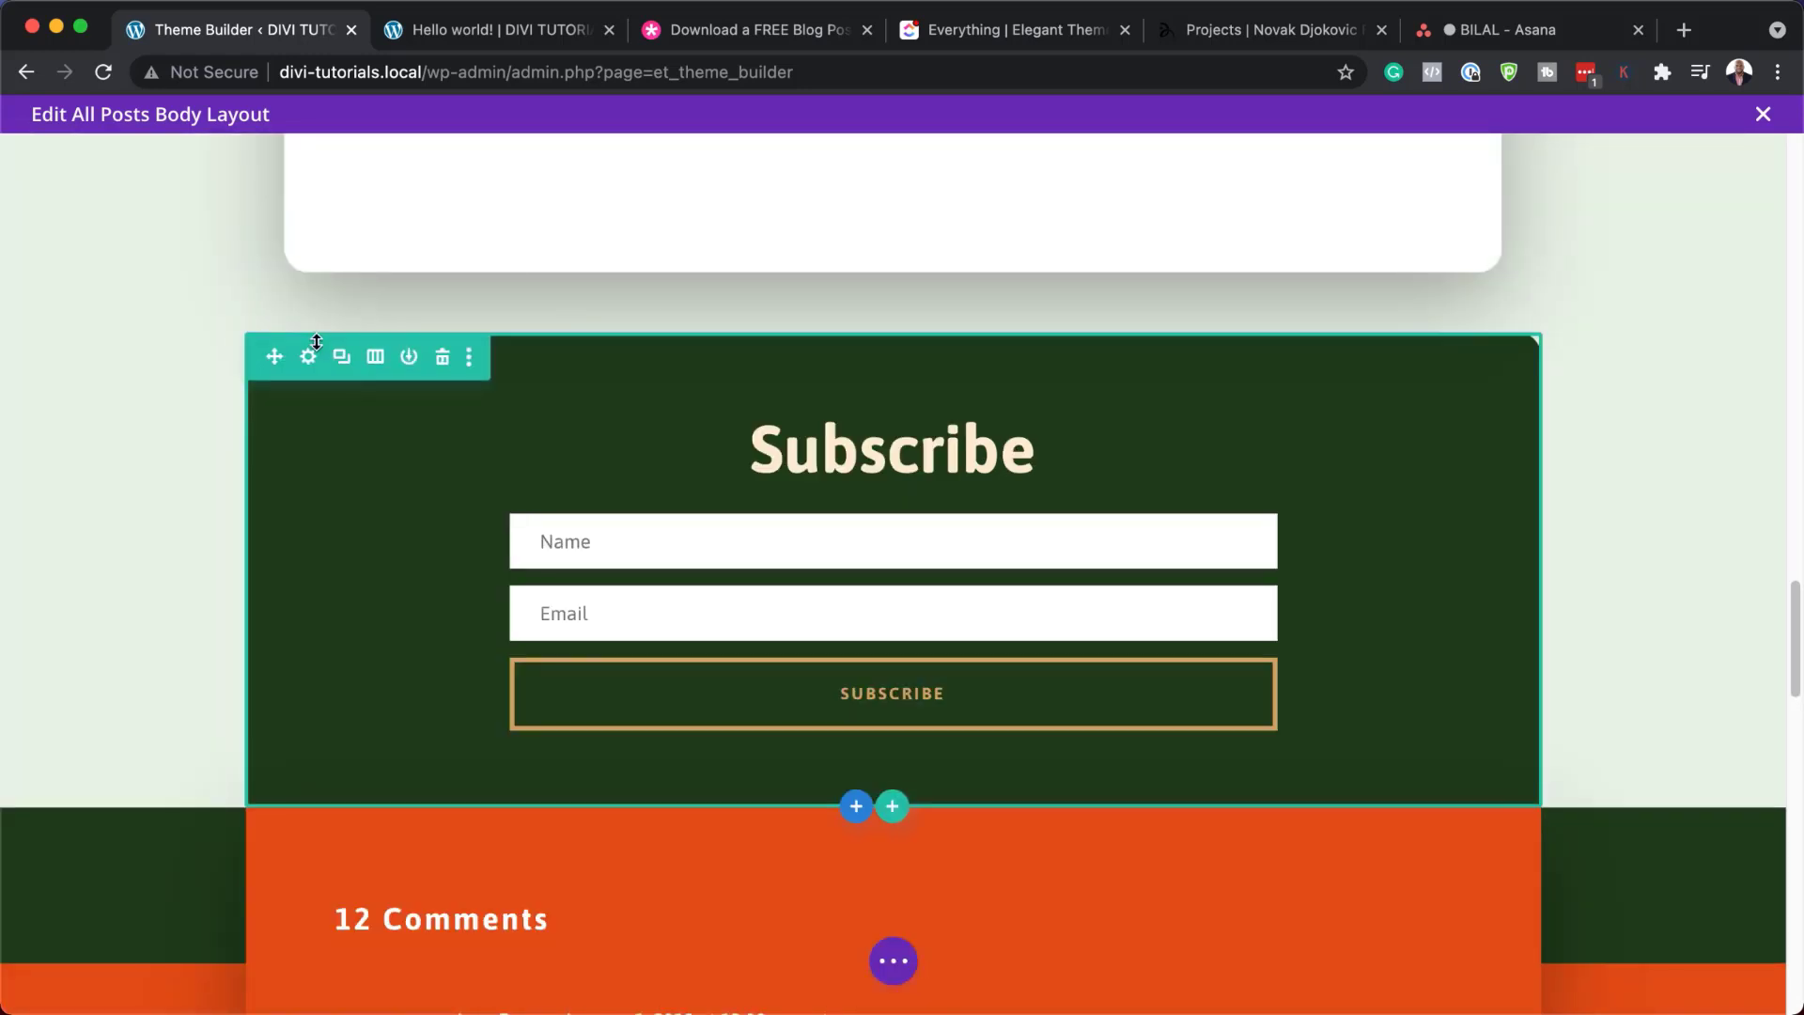
Try orange, dark brown and navy backgrounds on the Subscribe row, then discard them
{"action": "left_click", "coordinate": [308, 356]}
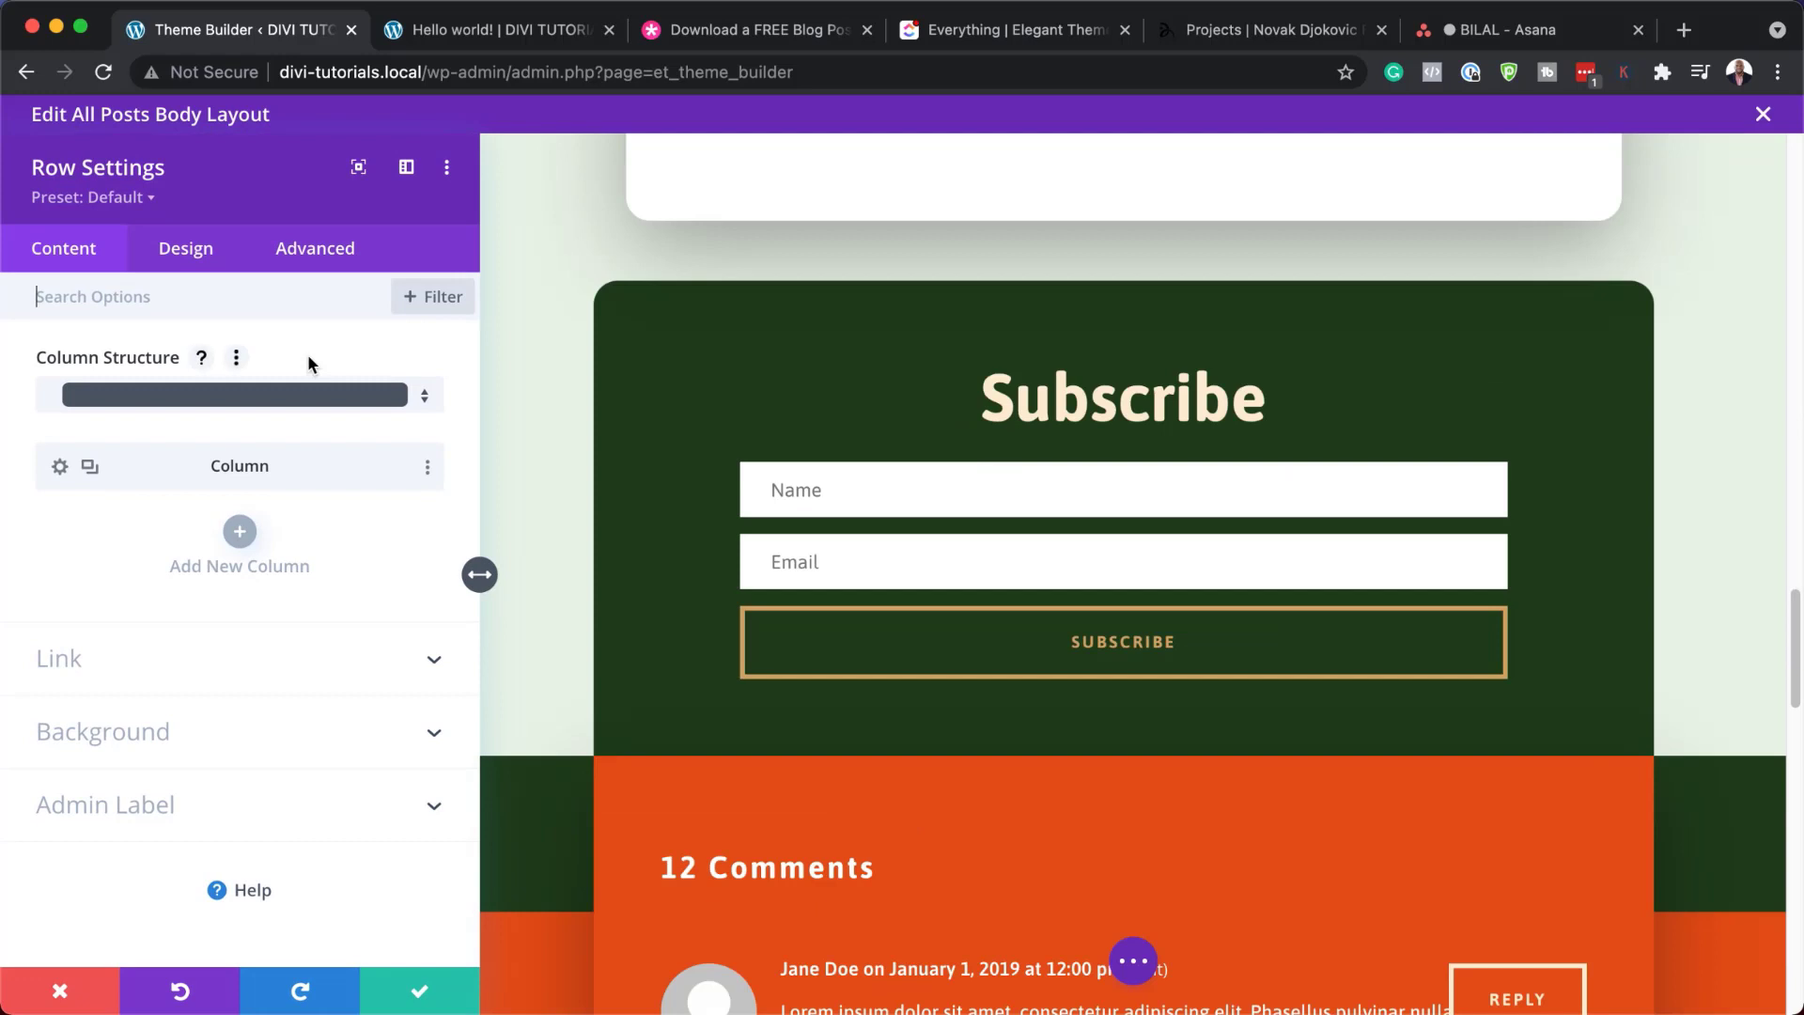
{"action": "left_click", "coordinate": [143, 732]}
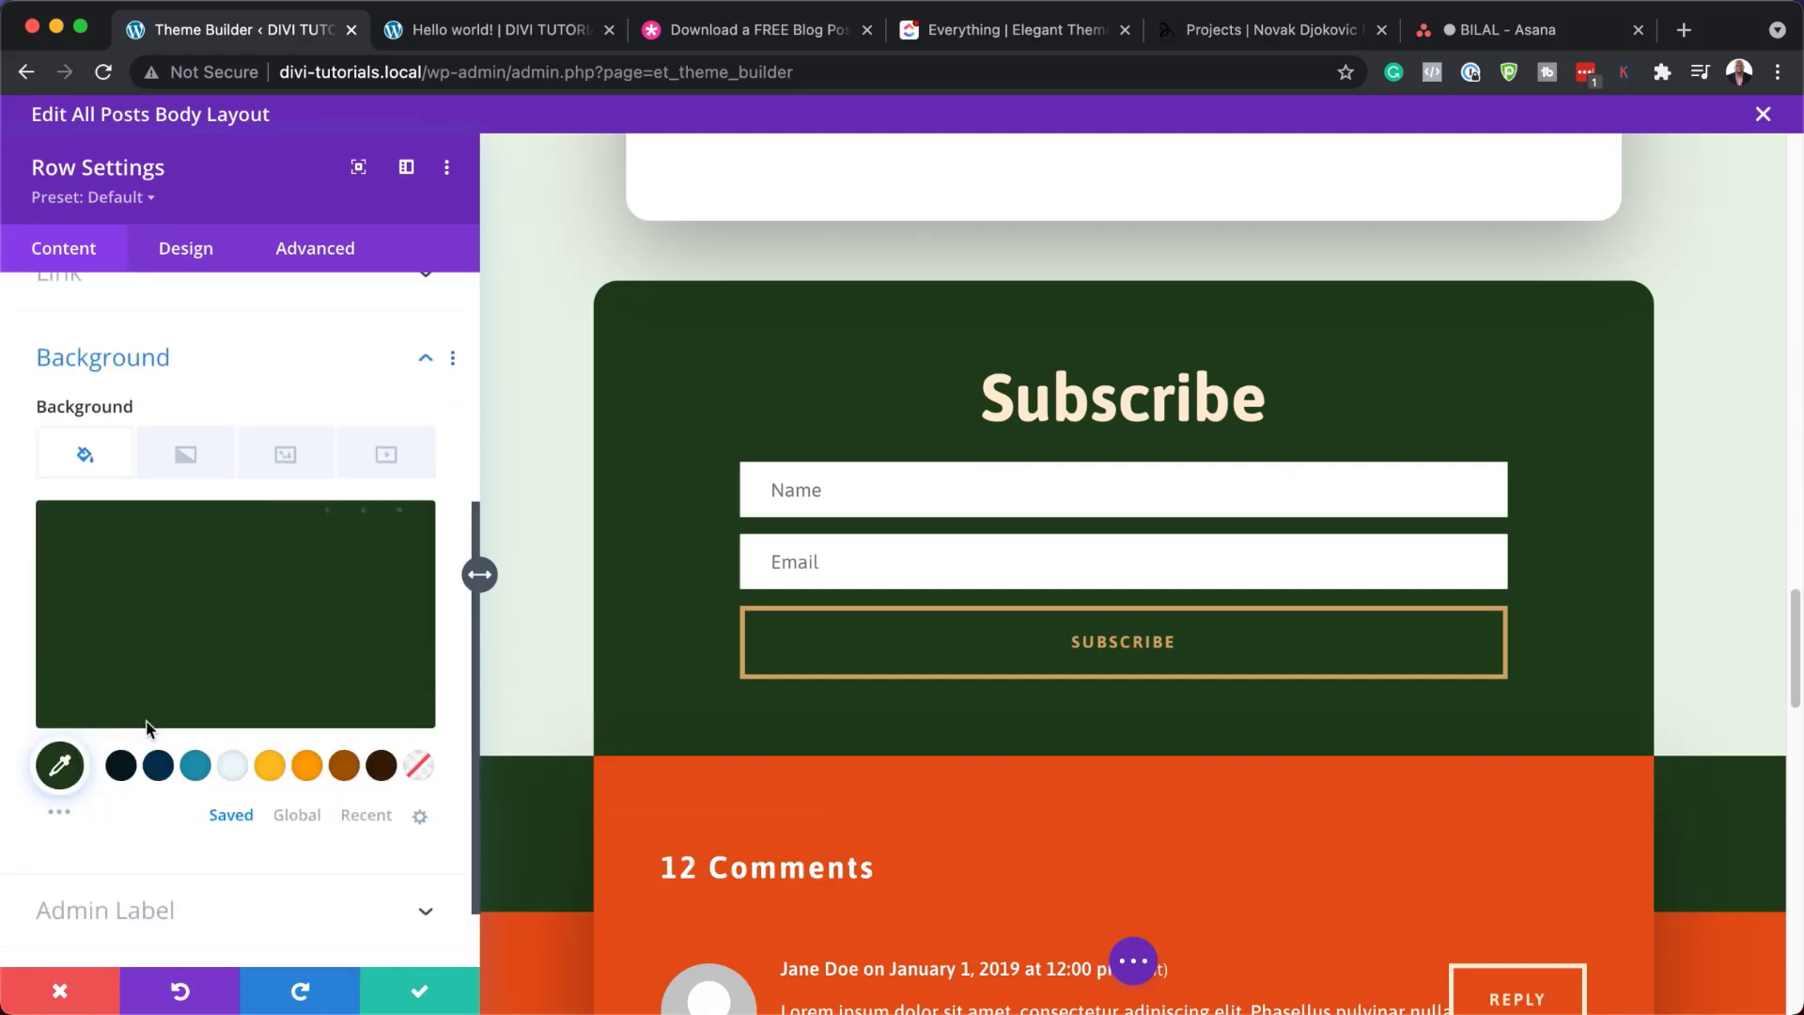
{"action": "left_click", "coordinate": [307, 766]}
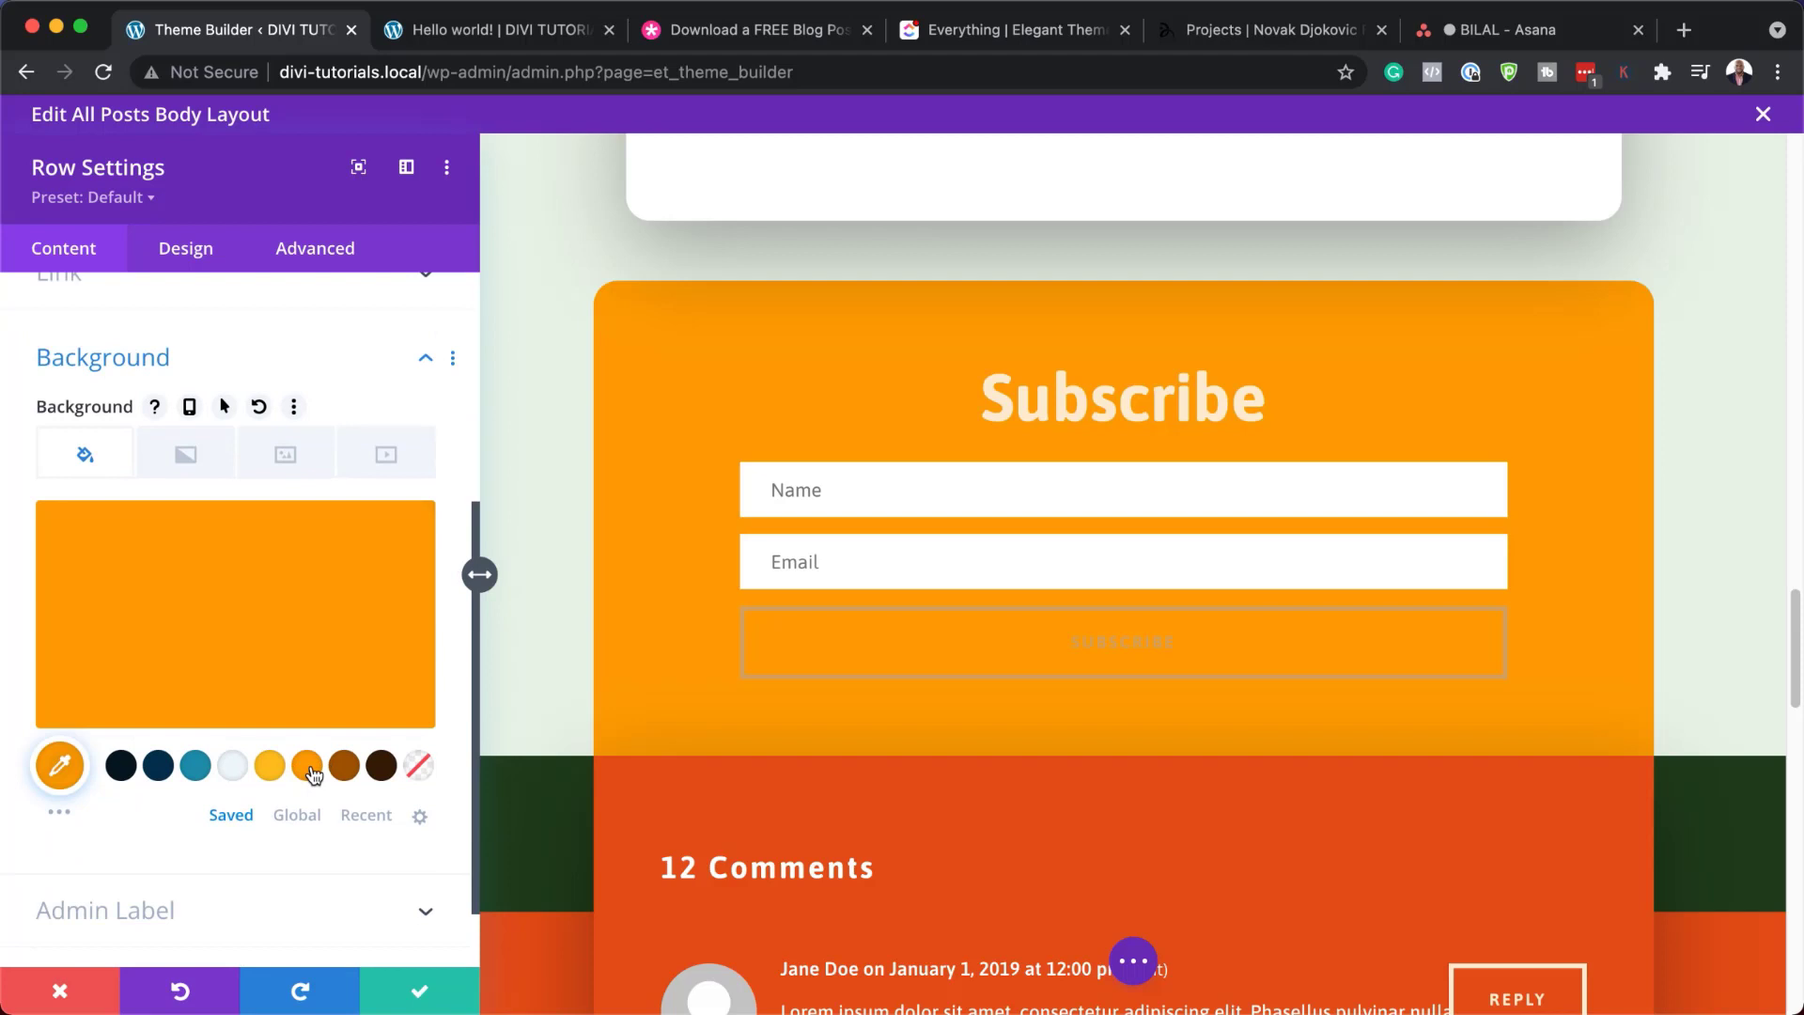
{"action": "left_click", "coordinate": [378, 769]}
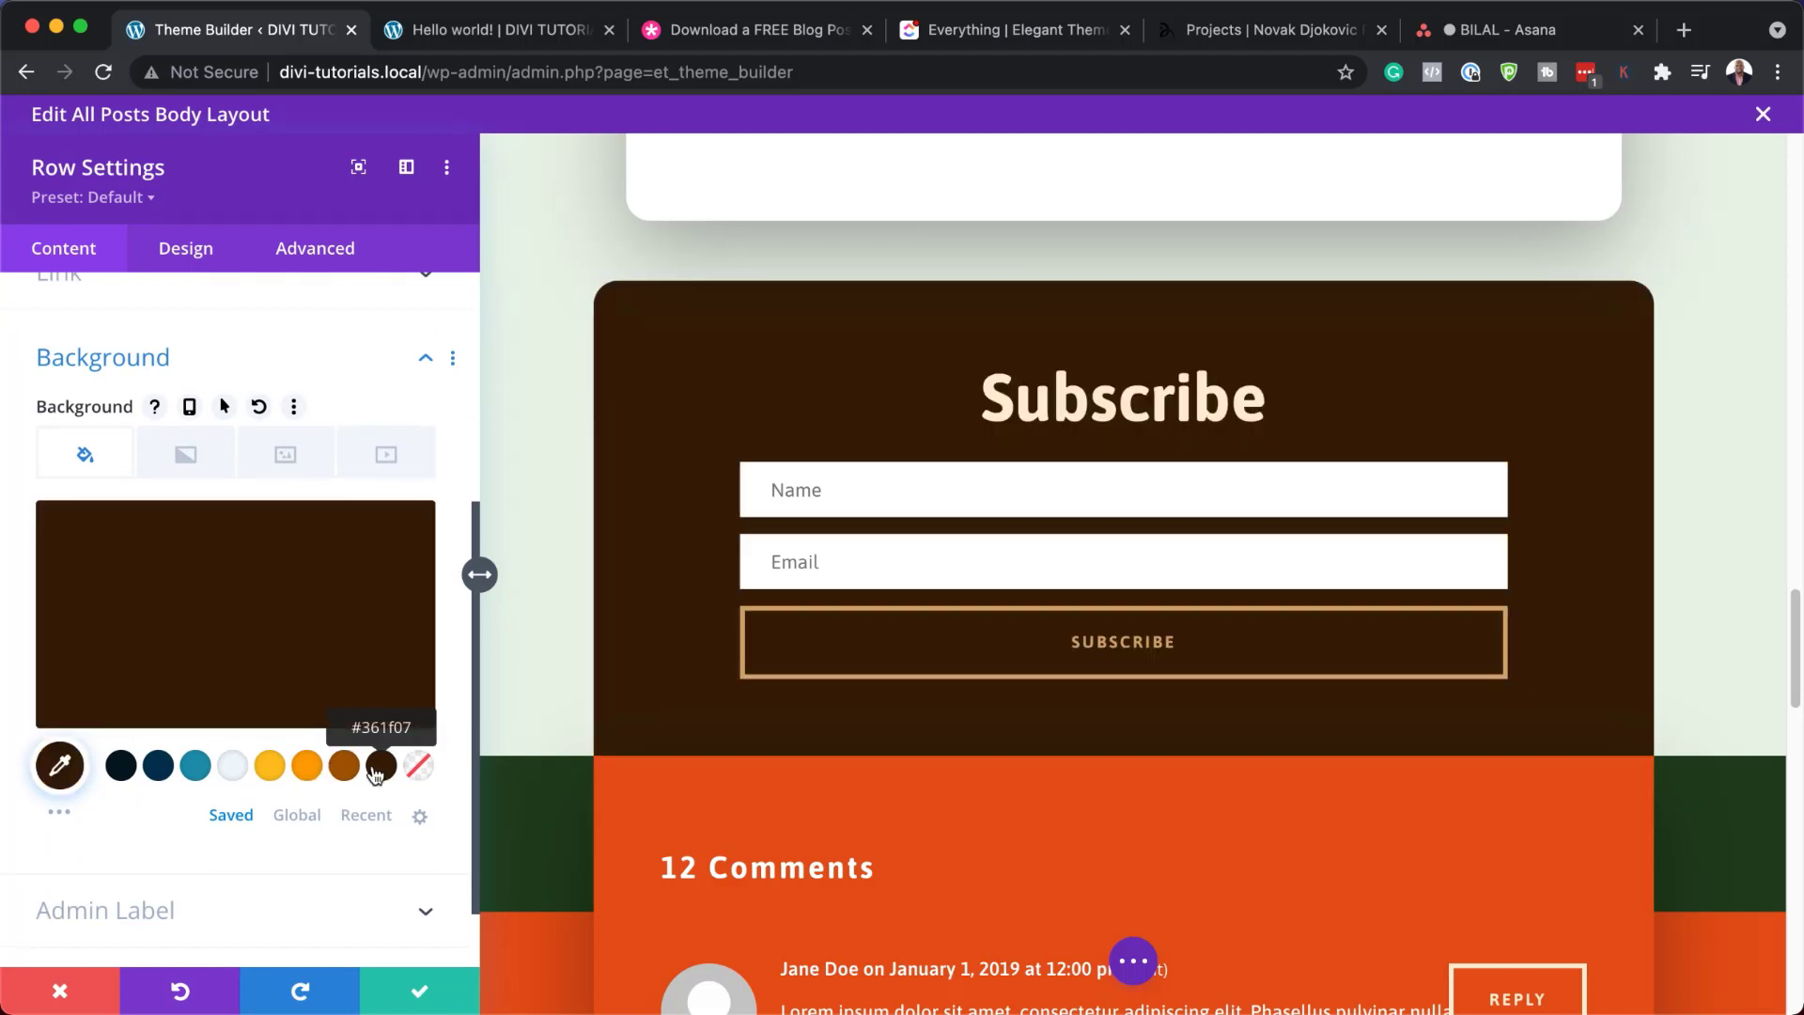
{"action": "left_click", "coordinate": [157, 769]}
{"action": "left_click", "coordinate": [61, 1006]}
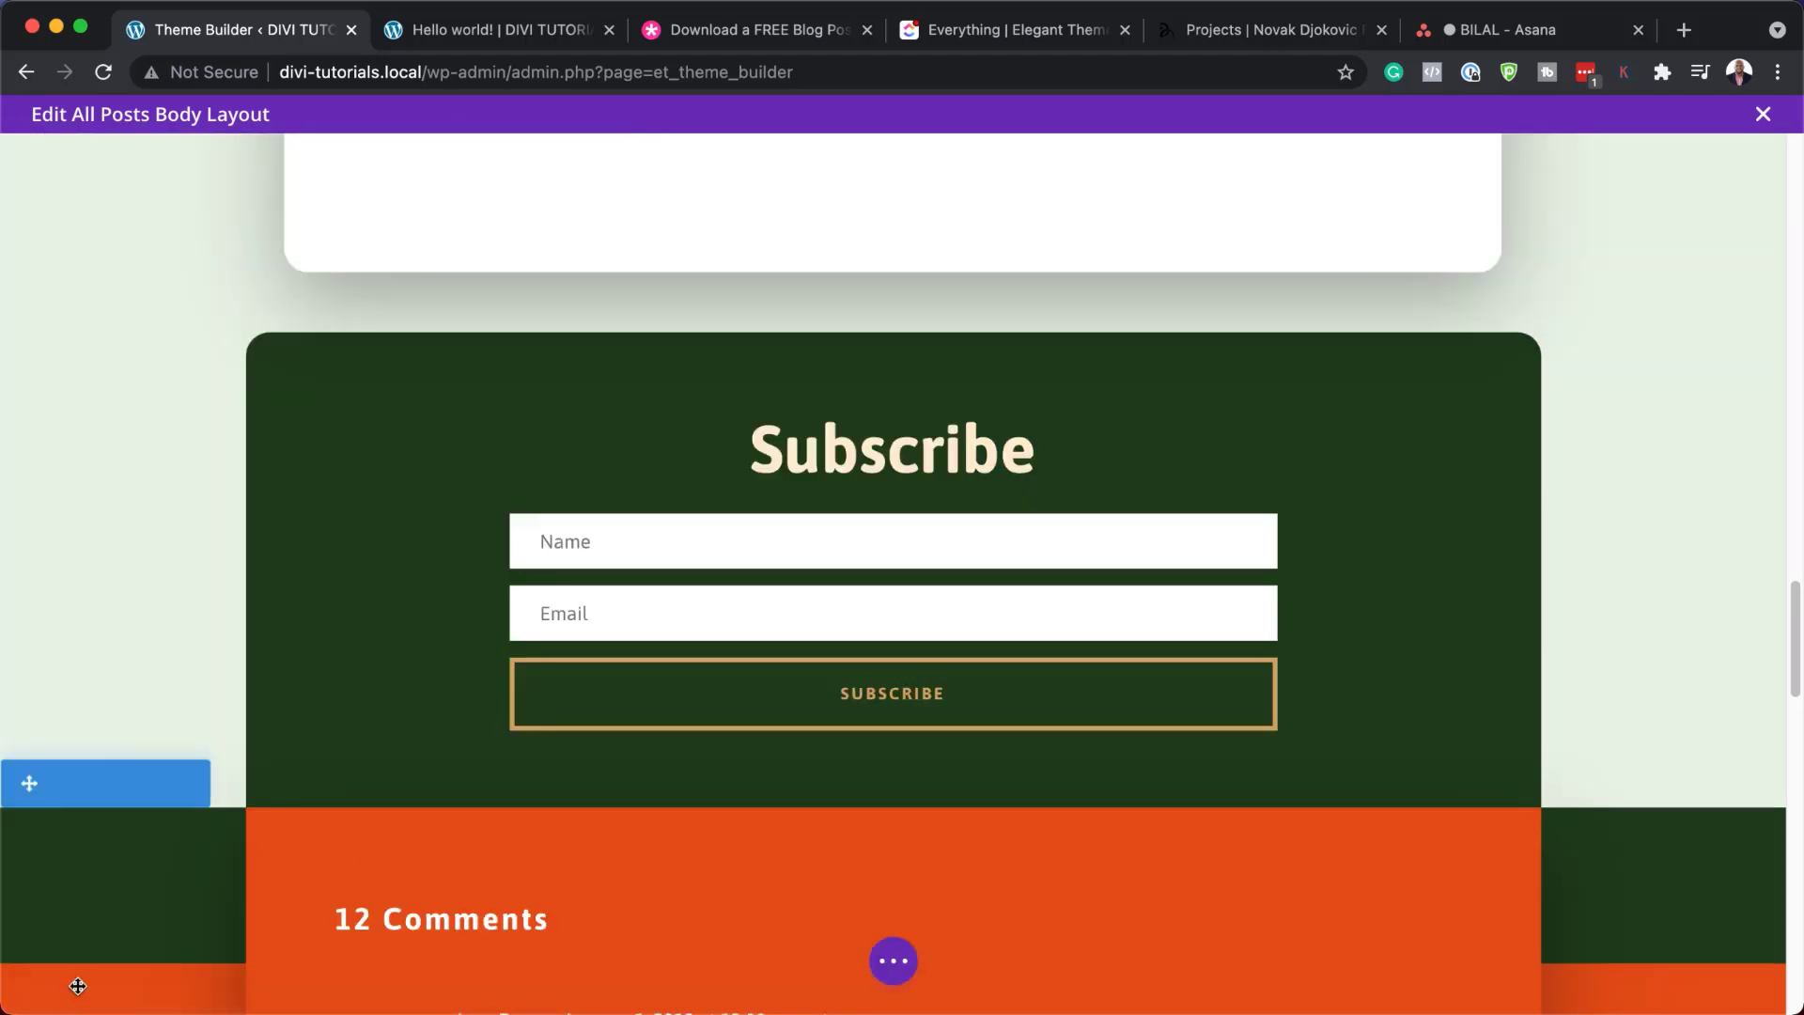
{"action": "scroll", "coordinate": [452, 847], "scroll_direction": "down", "scroll_amount": 5}
{"action": "scroll", "coordinate": [452, 846], "scroll_direction": "down", "scroll_amount": 3}
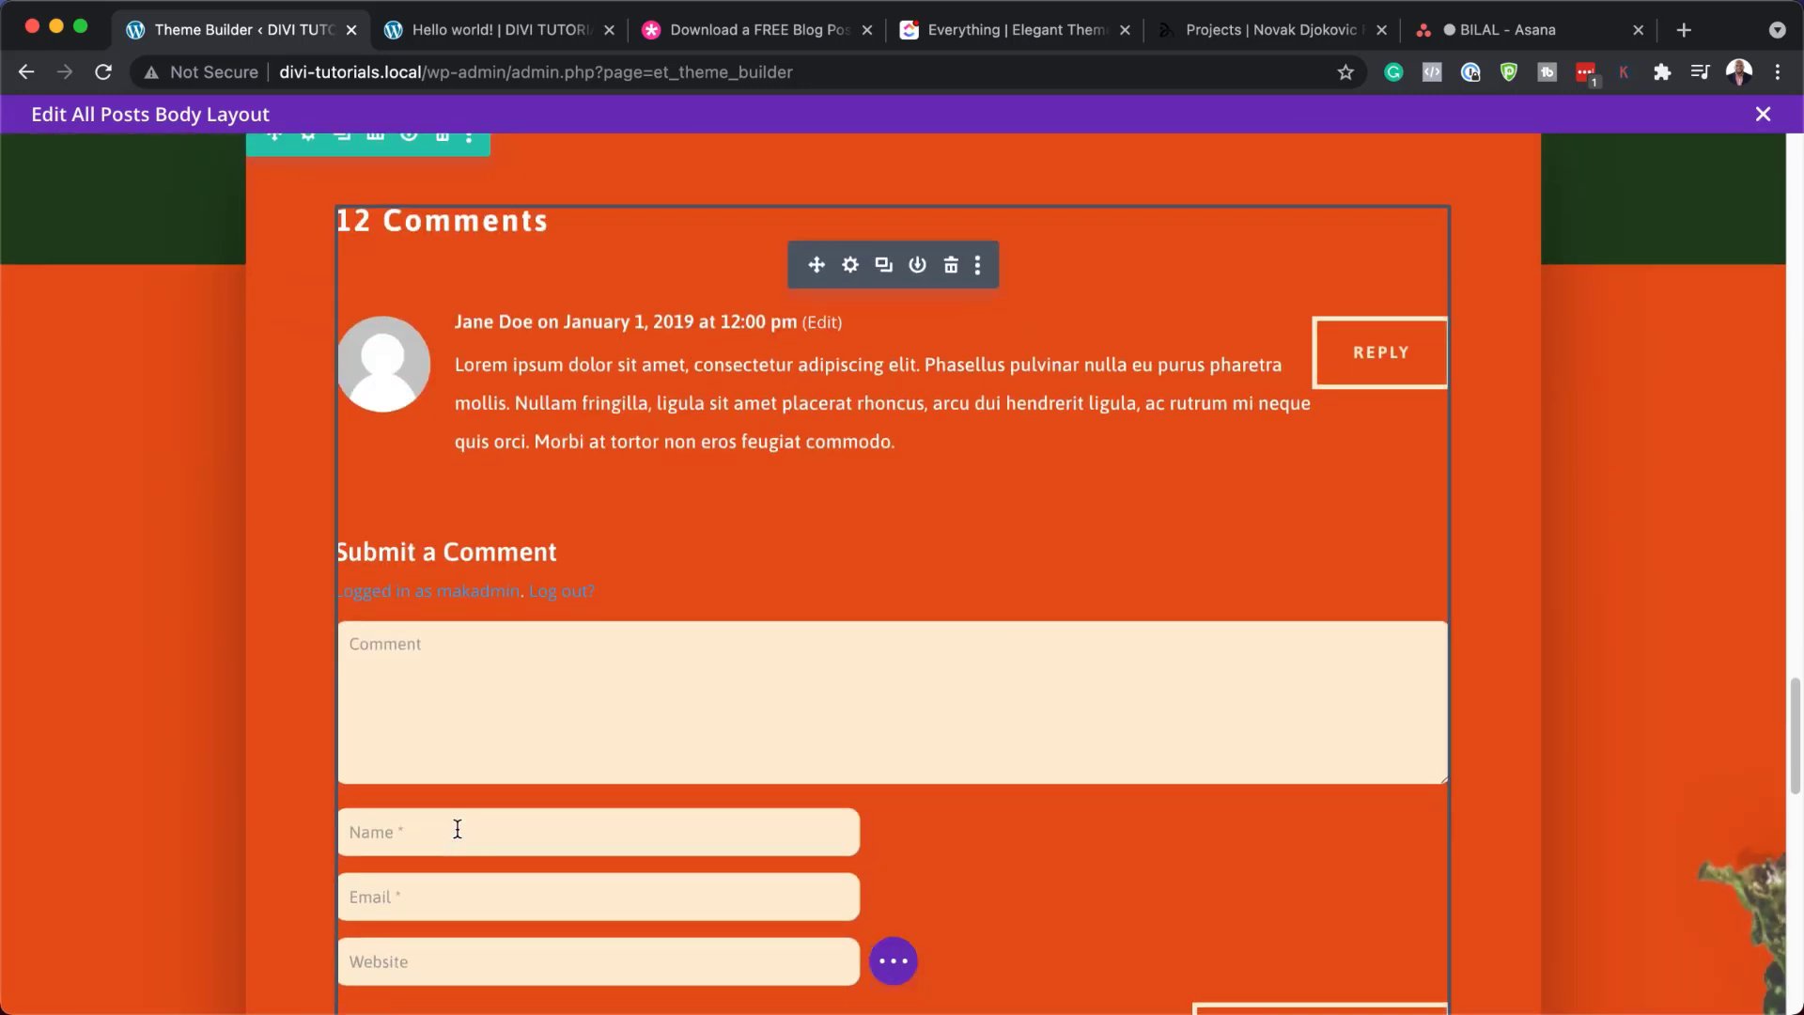
Colour the 12 Comments heading navy and enlarge it to 37px
{"action": "left_click", "coordinate": [852, 266]}
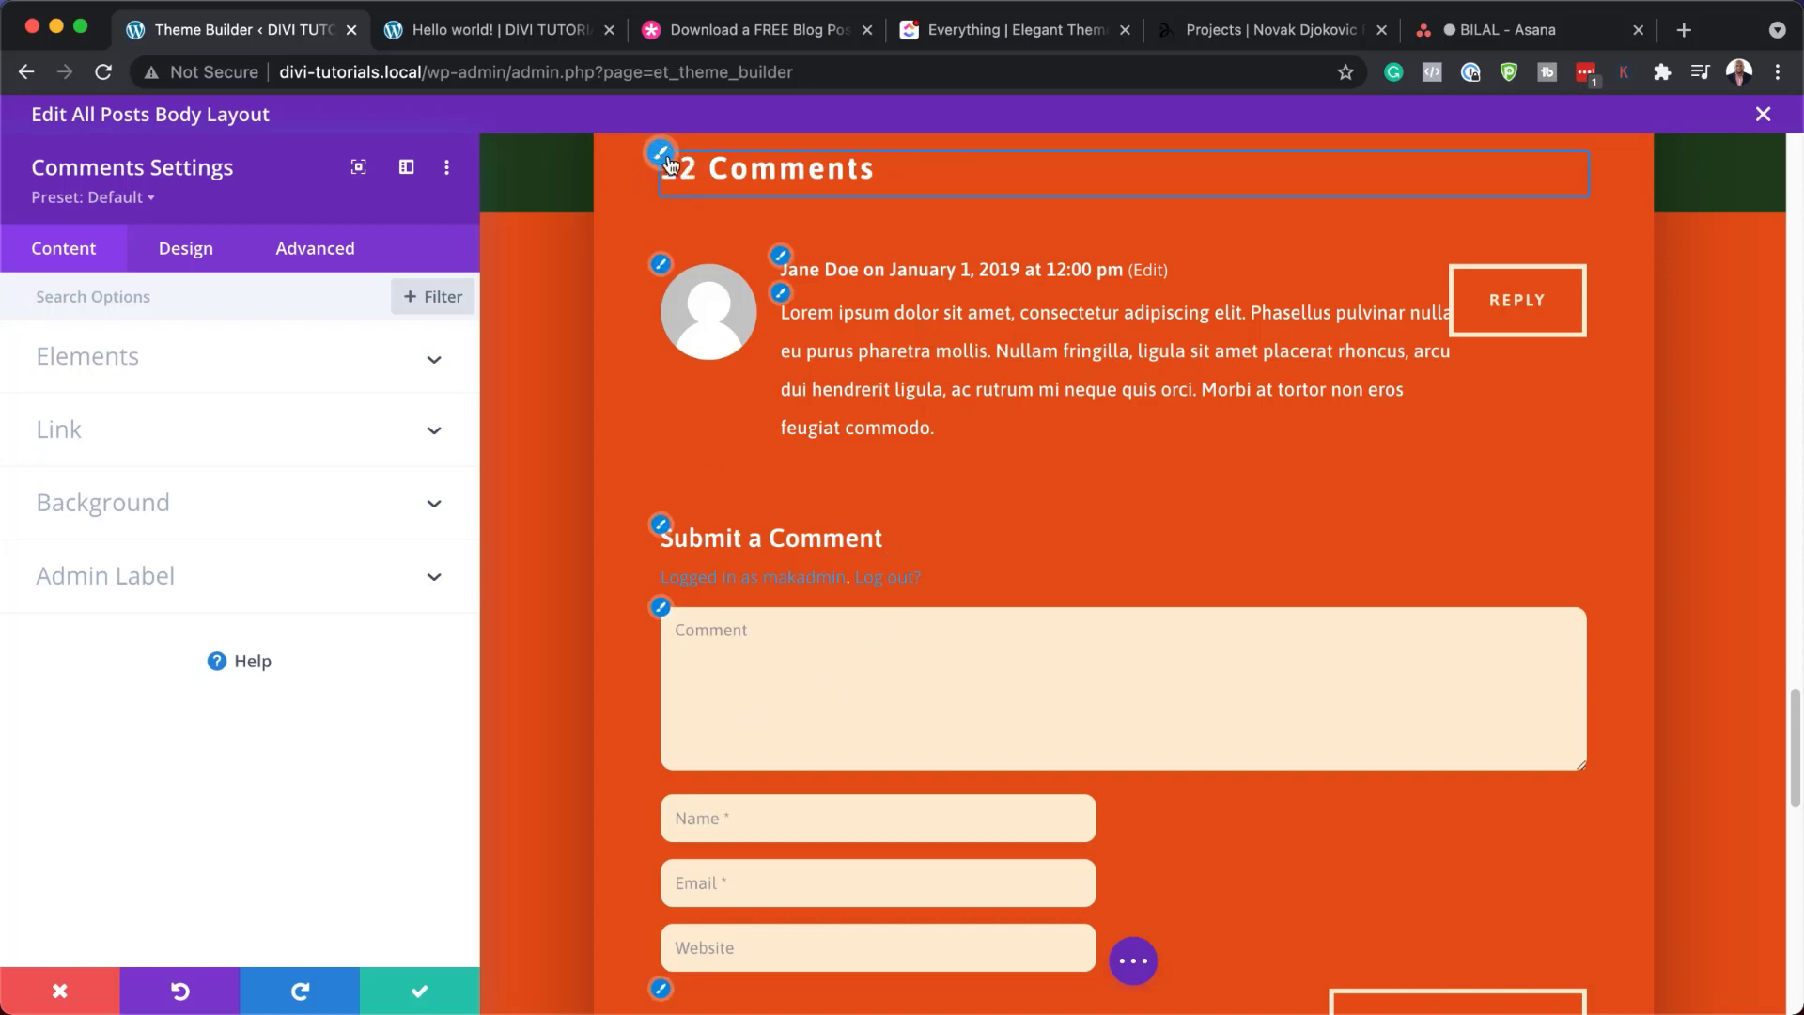
{"action": "left_click", "coordinate": [663, 156]}
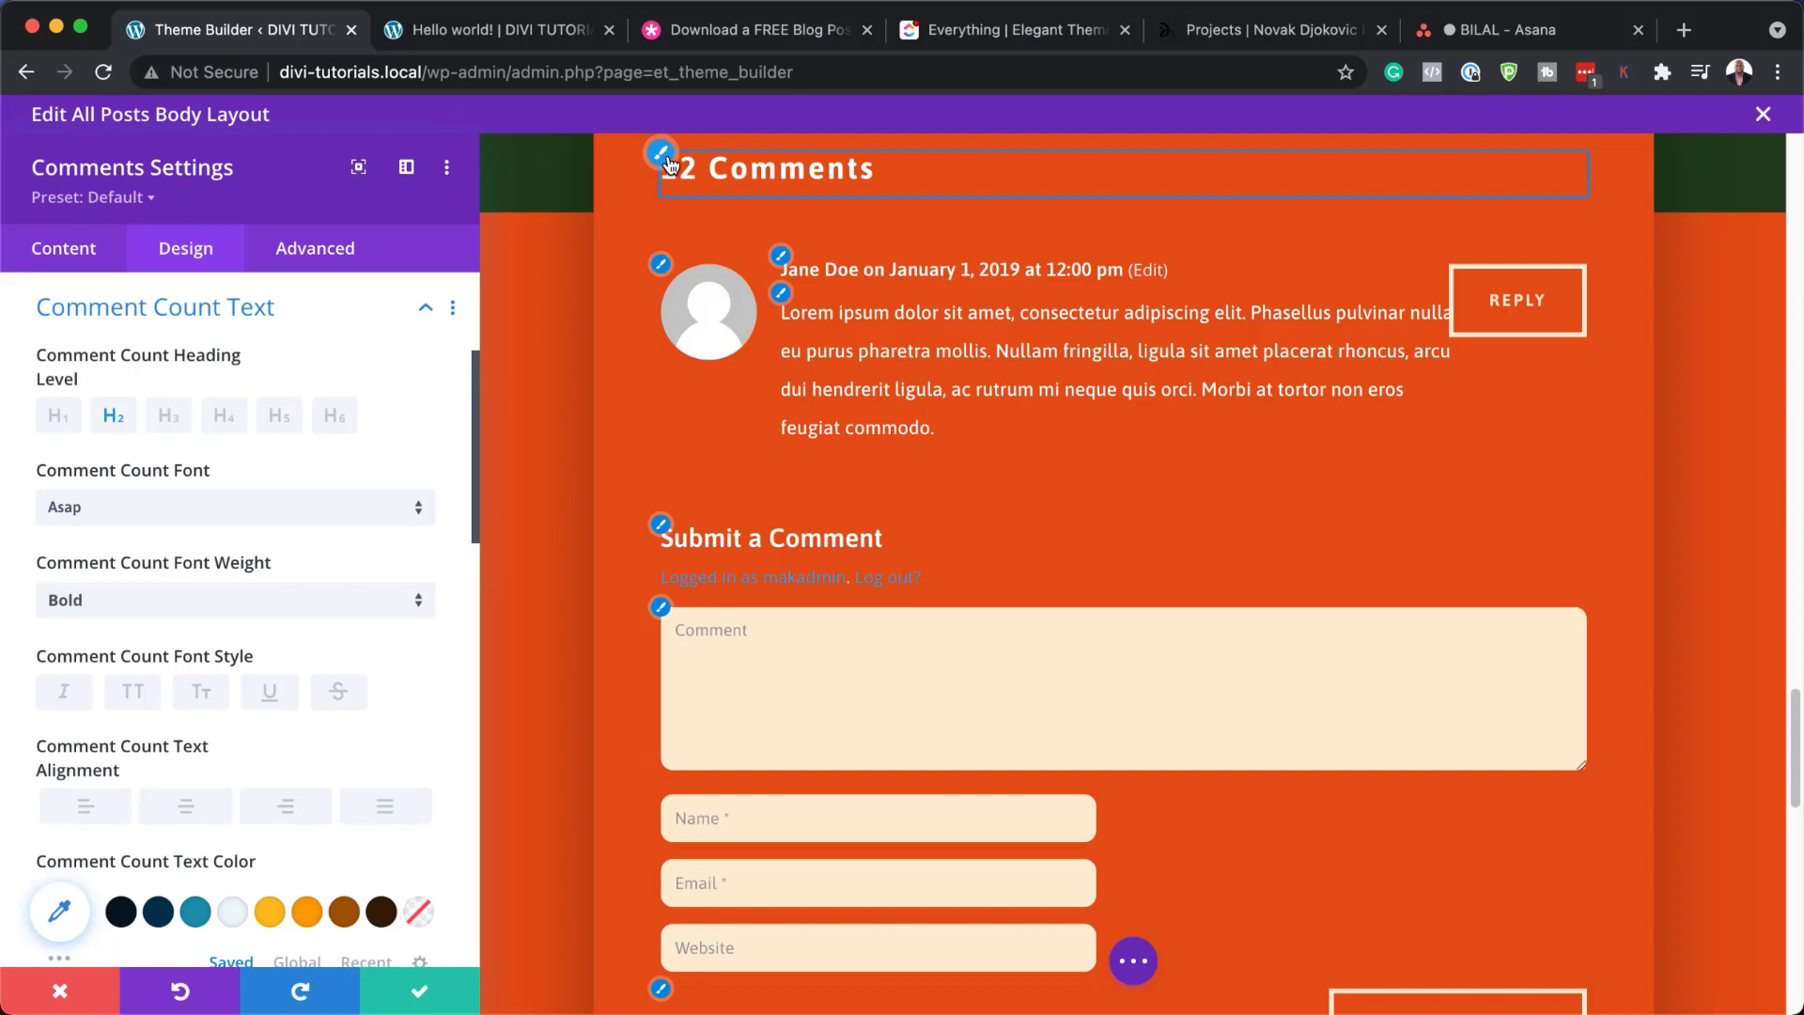
{"action": "left_click", "coordinate": [164, 919]}
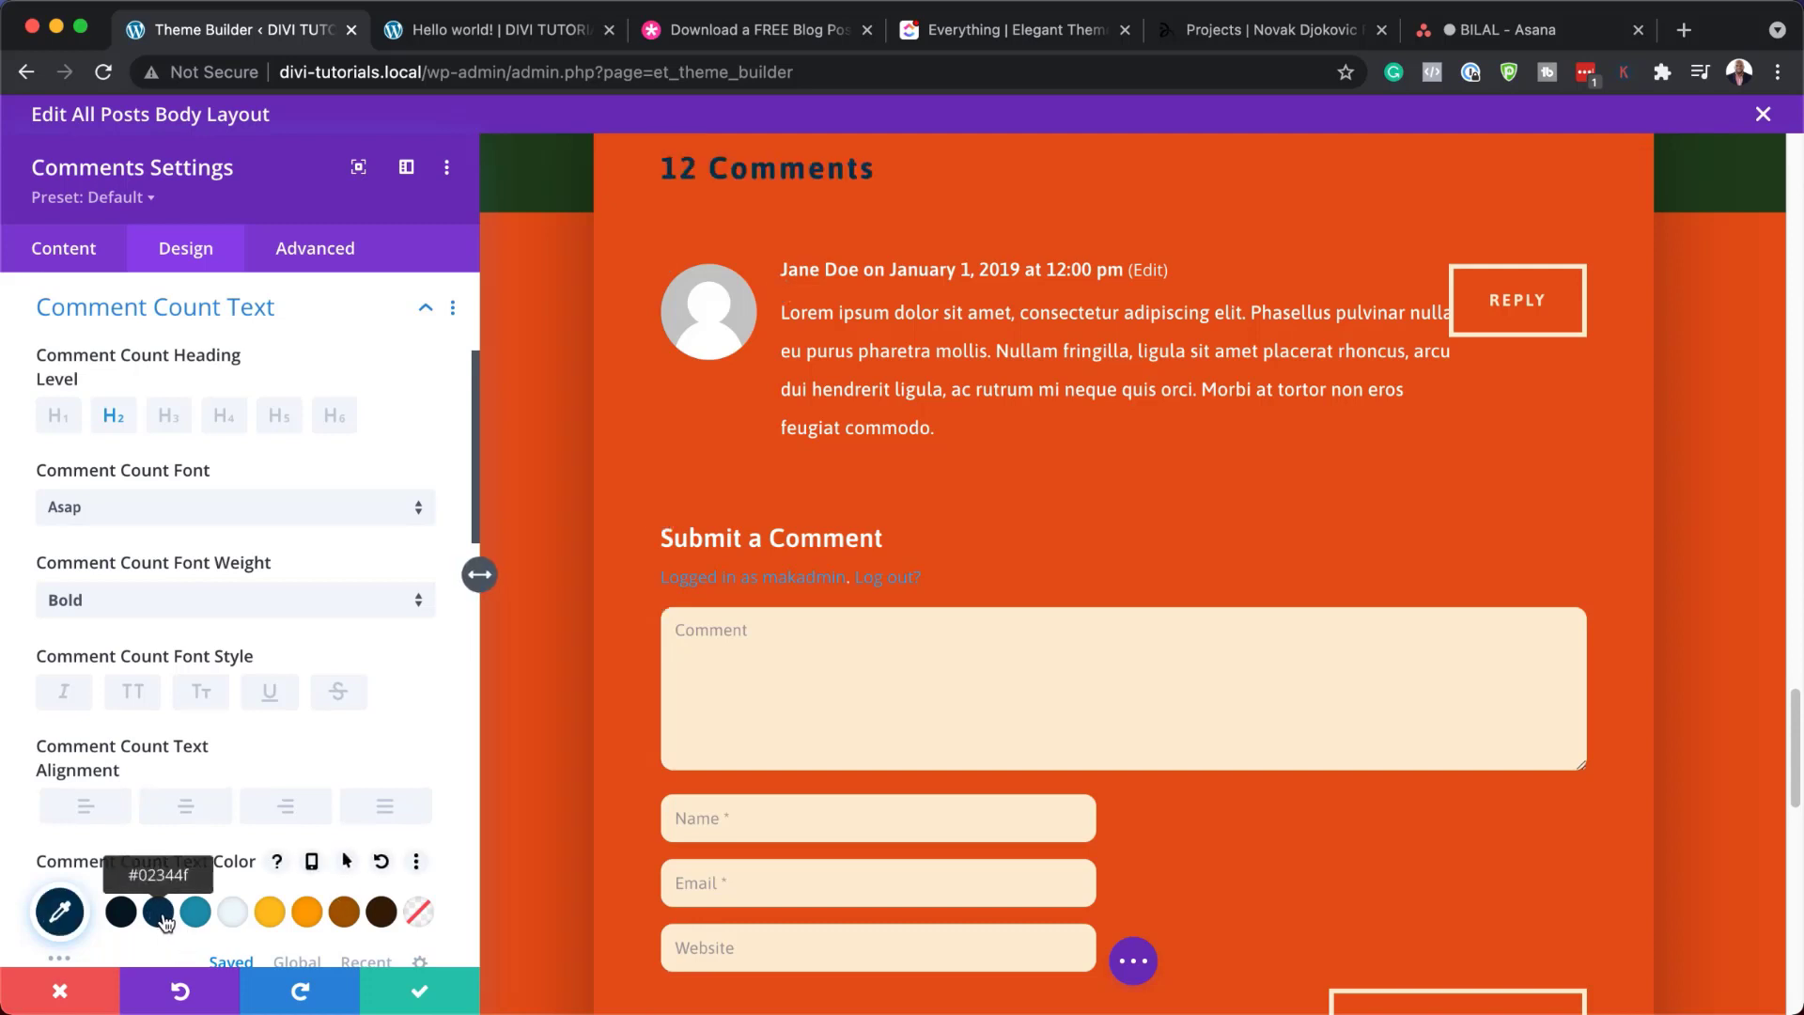
{"action": "left_click", "coordinate": [234, 918]}
{"action": "left_click", "coordinate": [196, 918]}
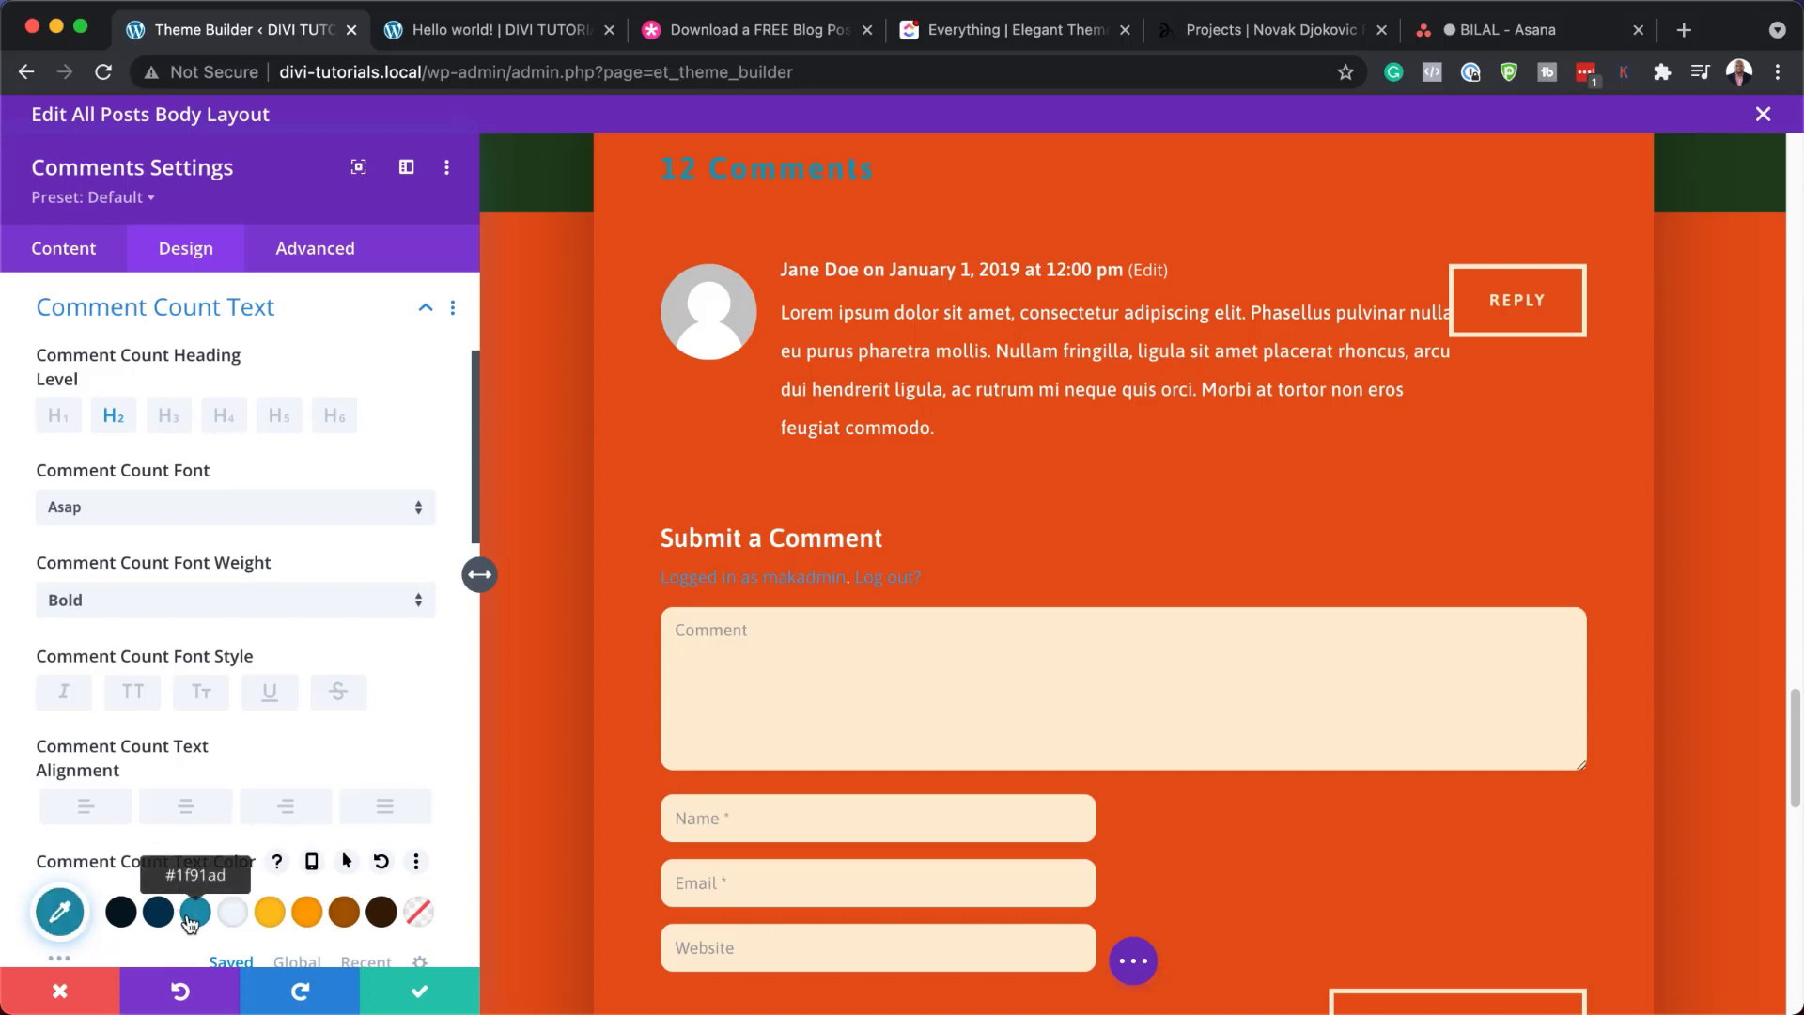
{"action": "left_click", "coordinate": [160, 921]}
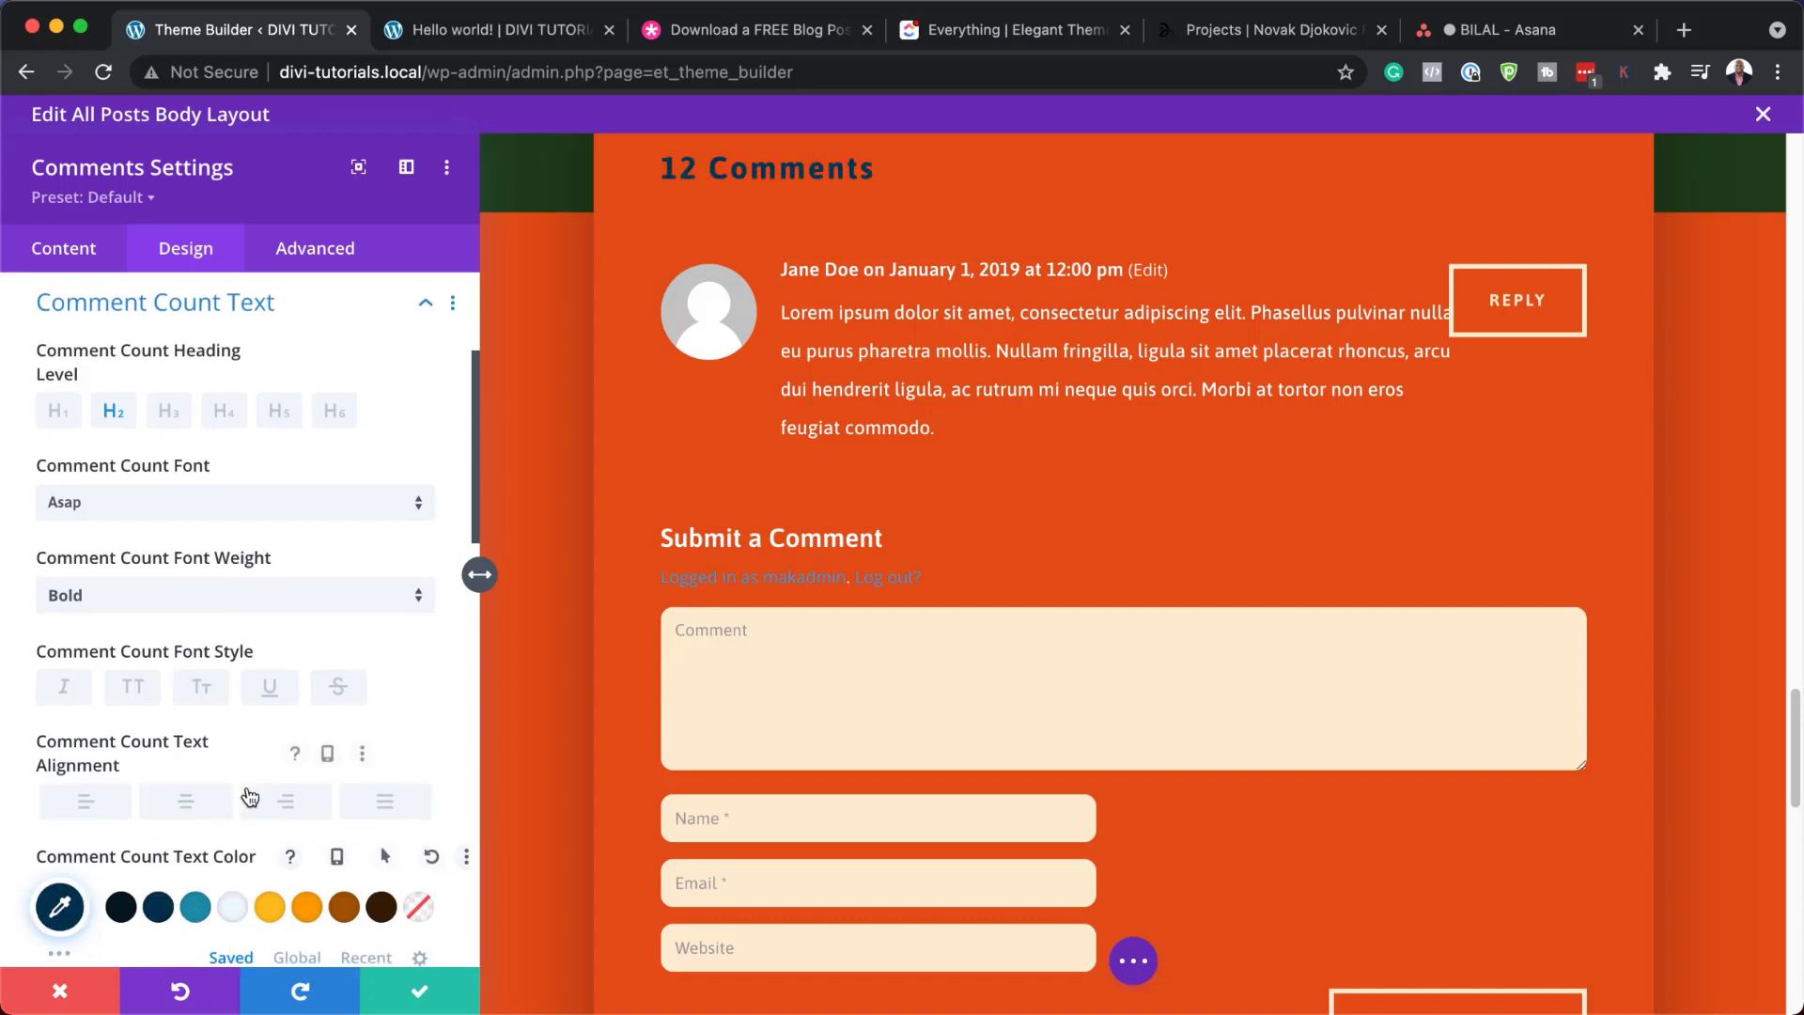
{"action": "scroll", "coordinate": [247, 808], "scroll_direction": "down", "scroll_amount": 5}
{"action": "left_click_drag", "start_coordinate": [105, 641], "coordinate": [131, 638]}
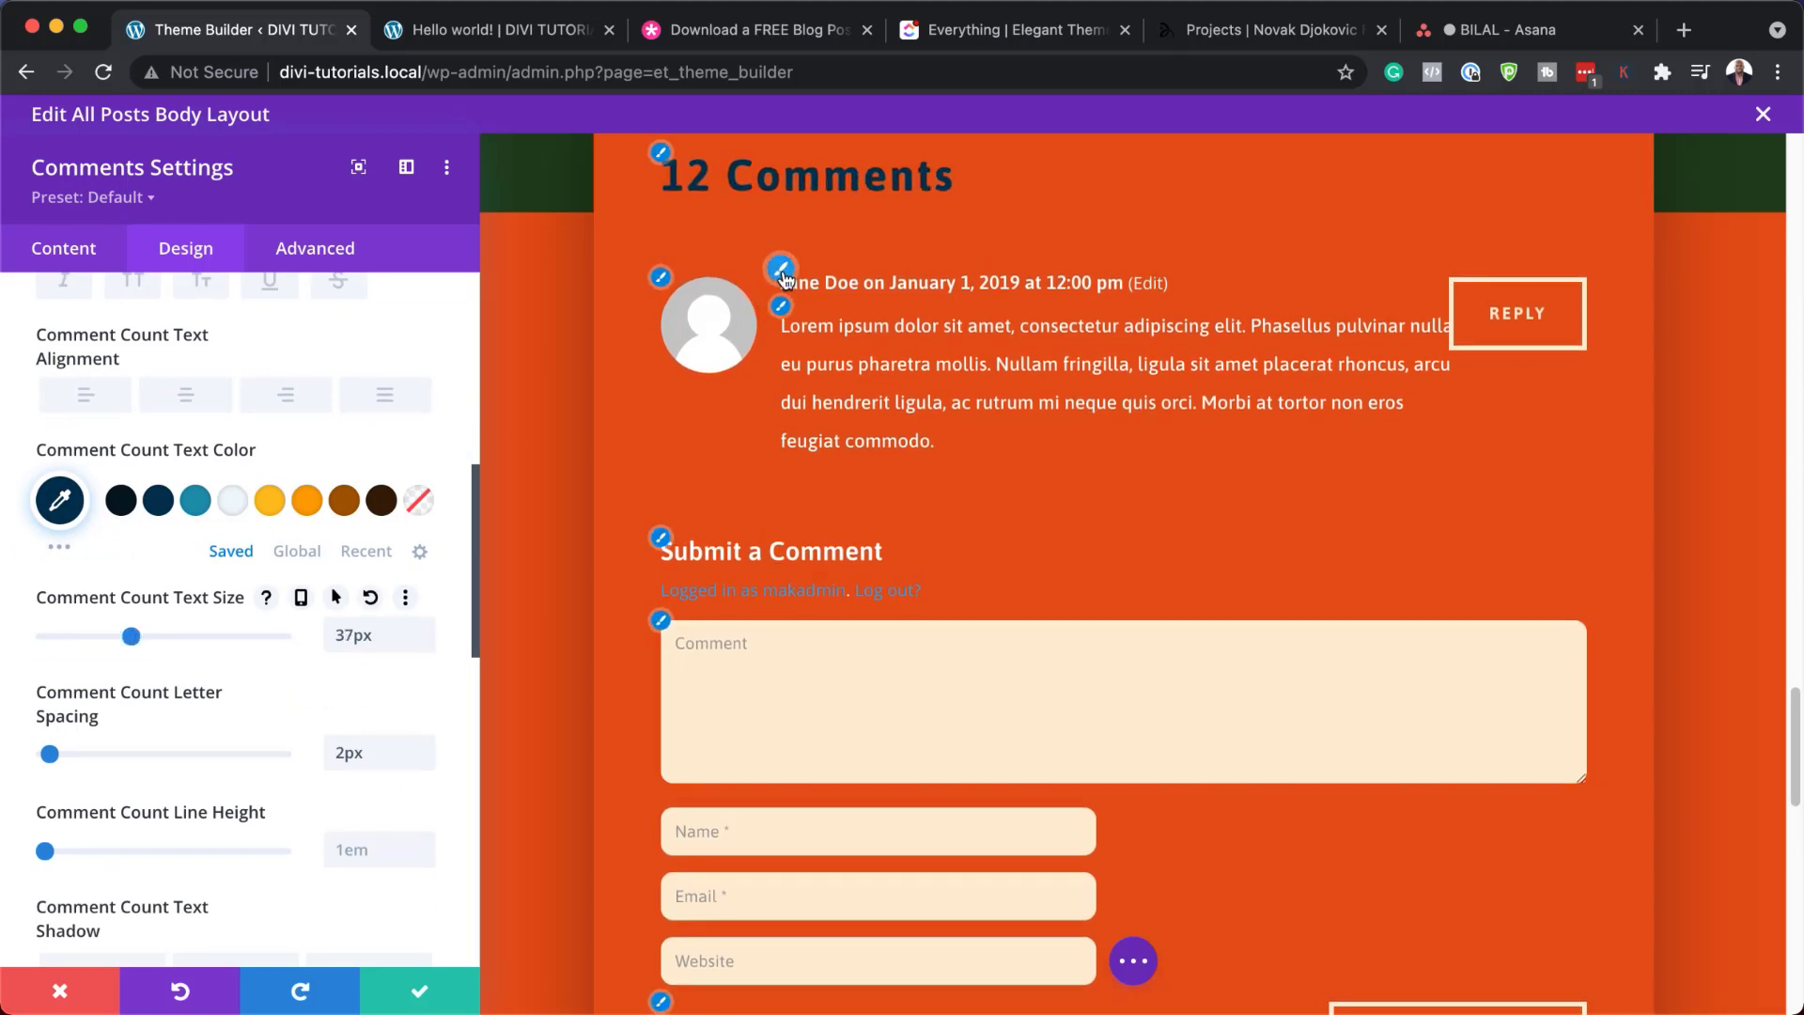
Make the comment author and date byline yellow, then close the comments settings
{"action": "left_click", "coordinate": [780, 269]}
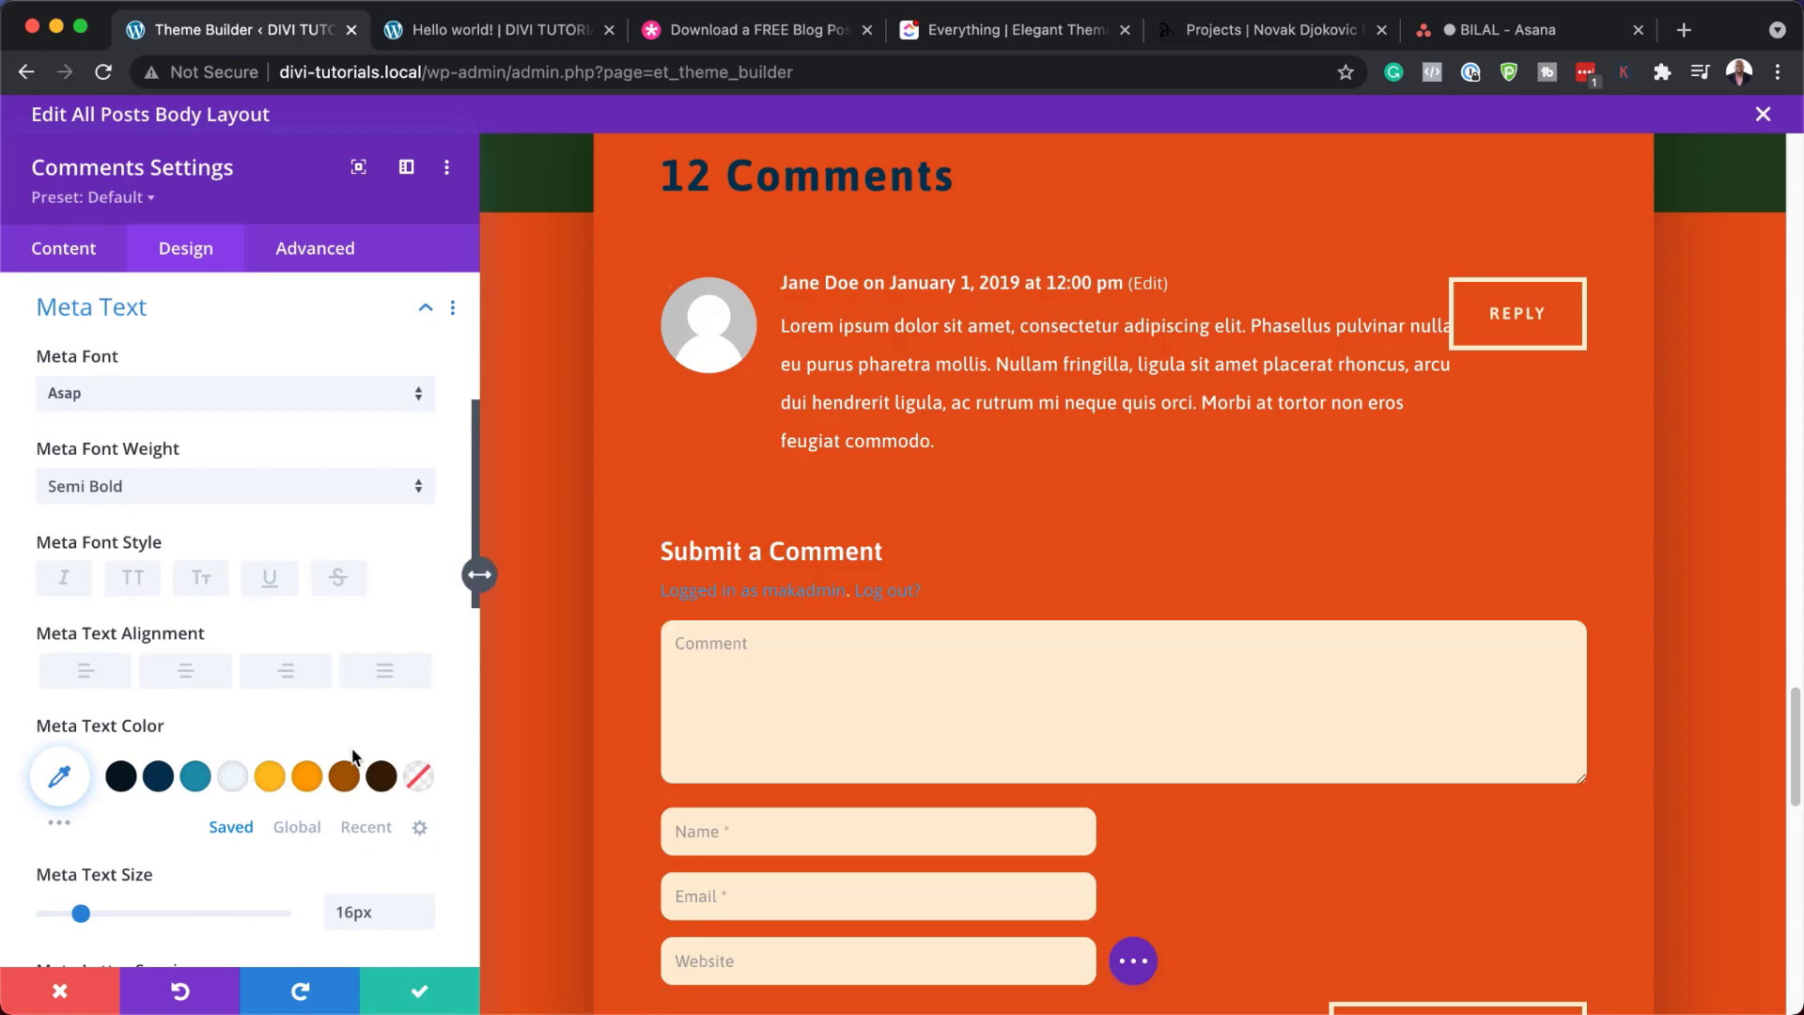
{"action": "left_click", "coordinate": [345, 779]}
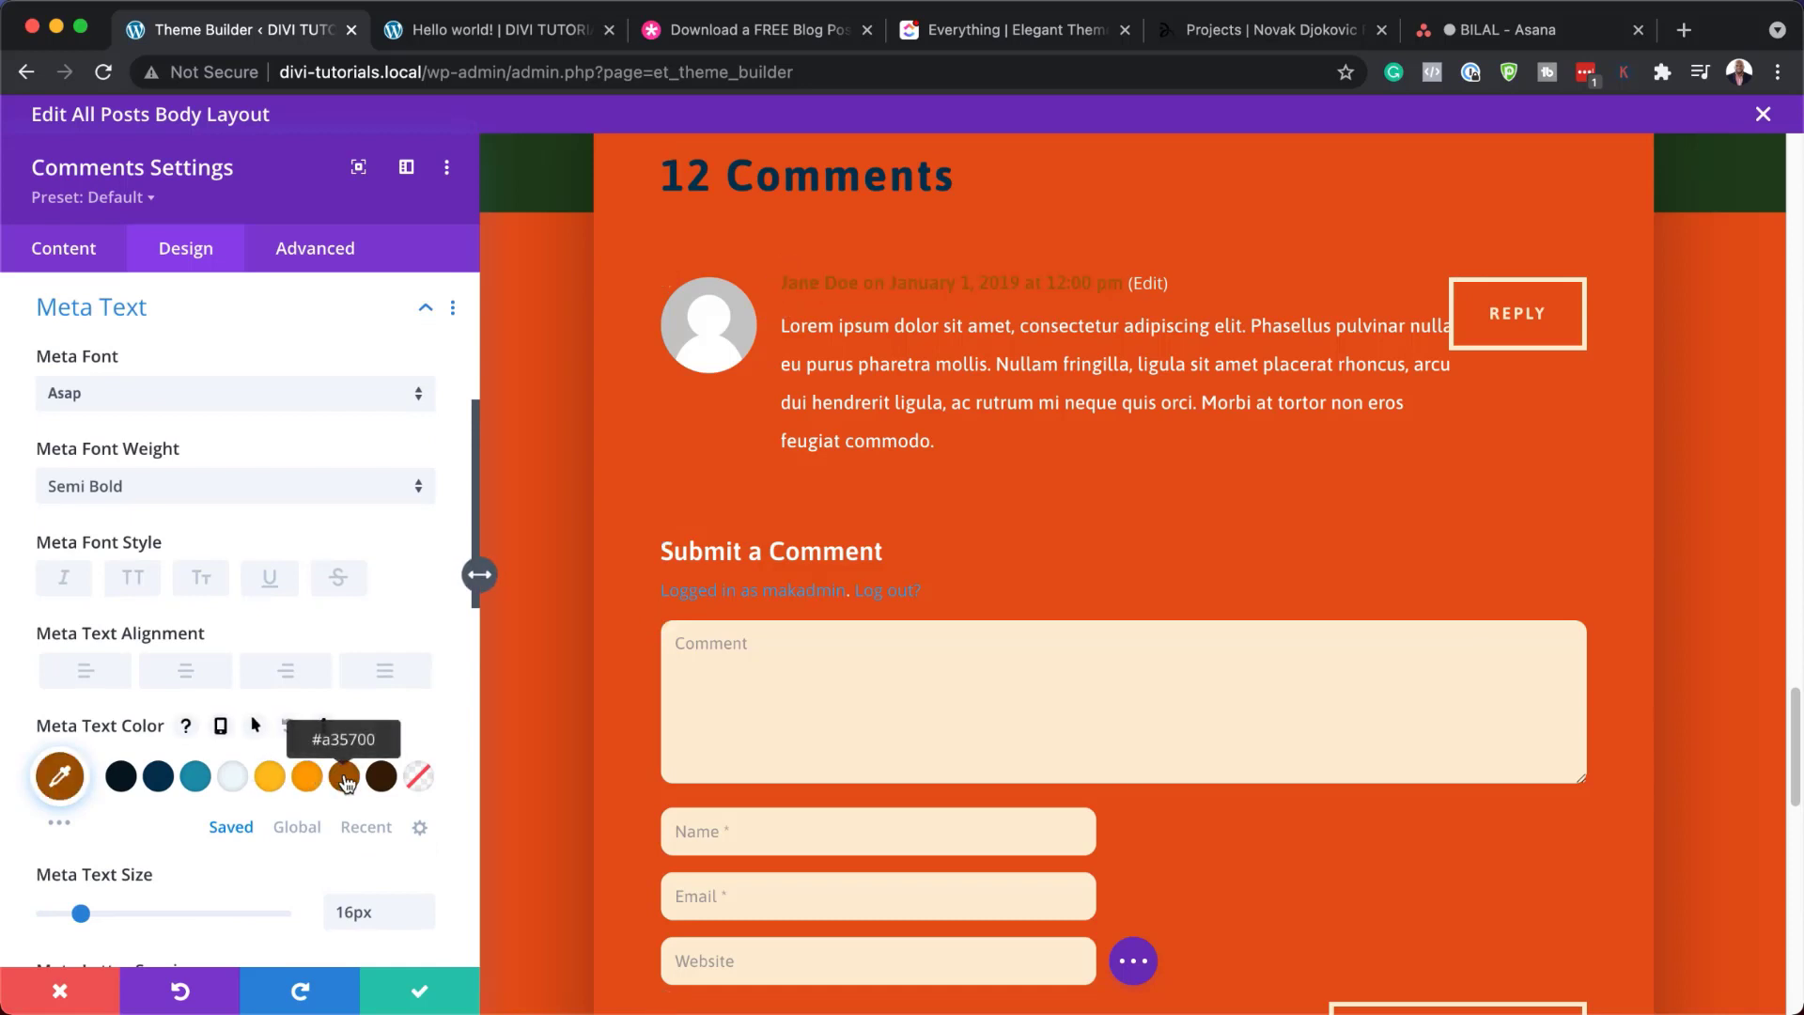
{"action": "left_click", "coordinate": [275, 782]}
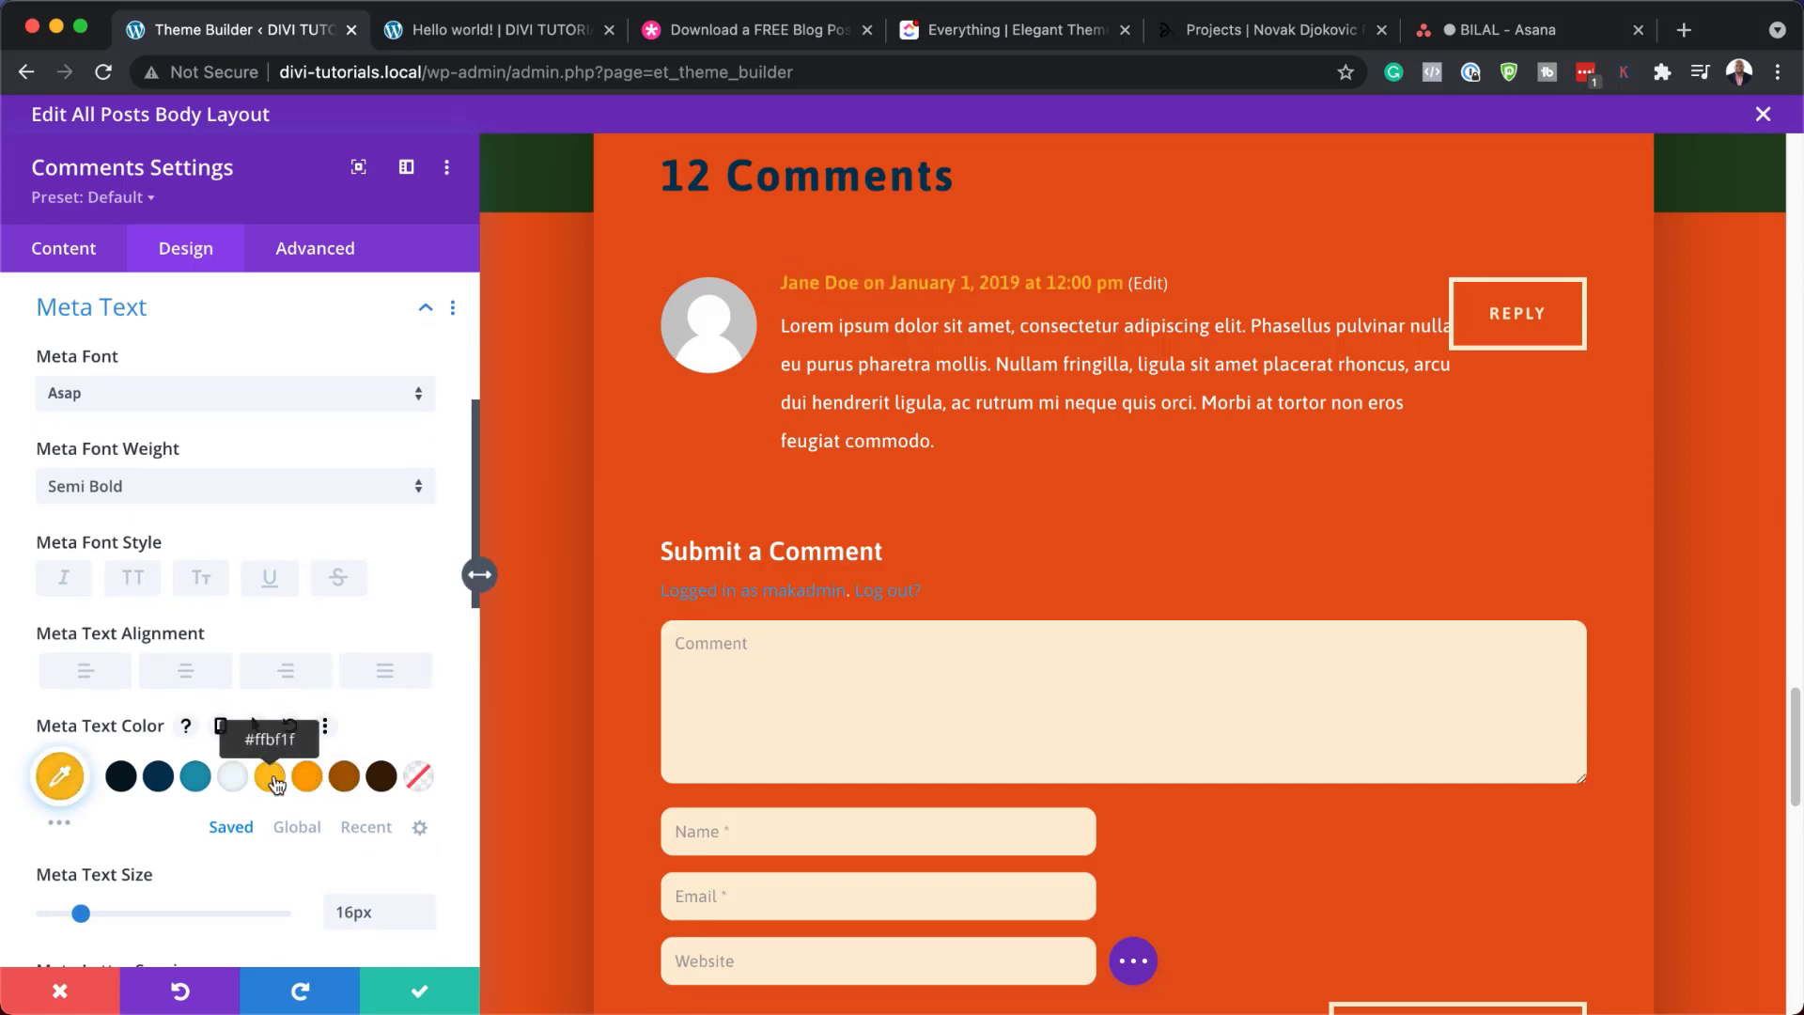
{"action": "left_click", "coordinate": [667, 542]}
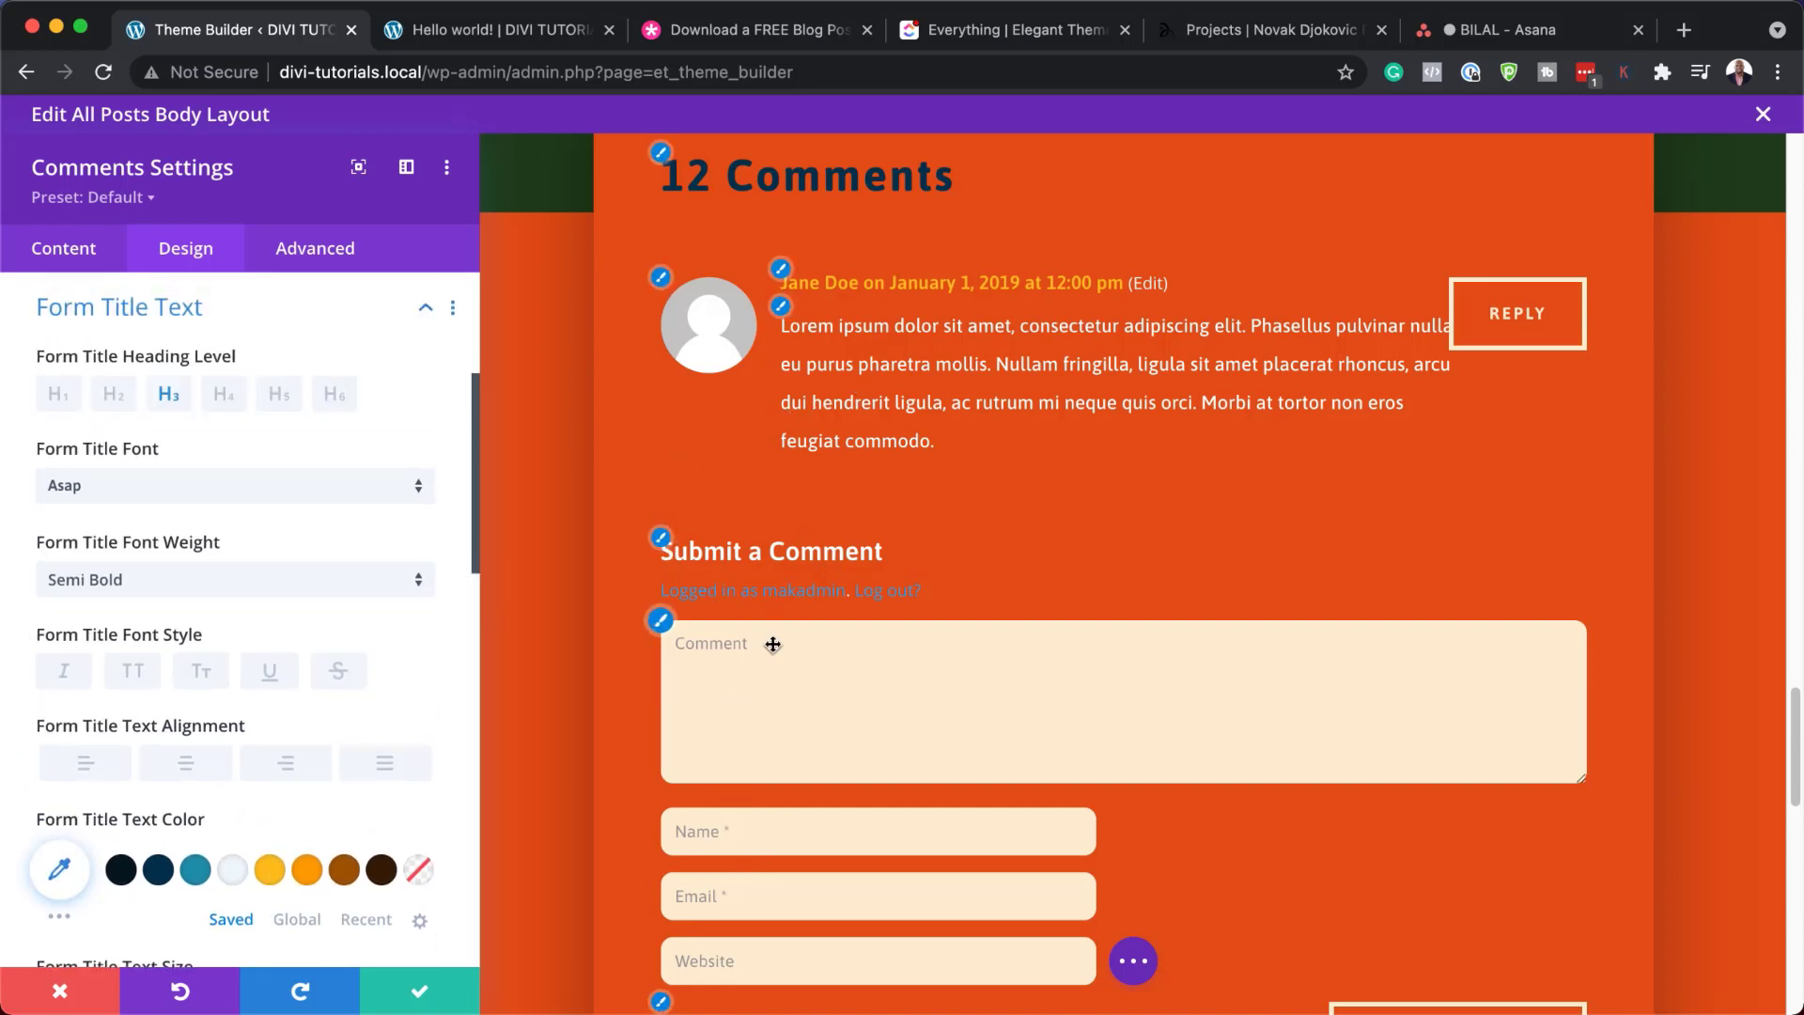
{"action": "scroll", "coordinate": [818, 850], "scroll_direction": "down", "scroll_amount": 10}
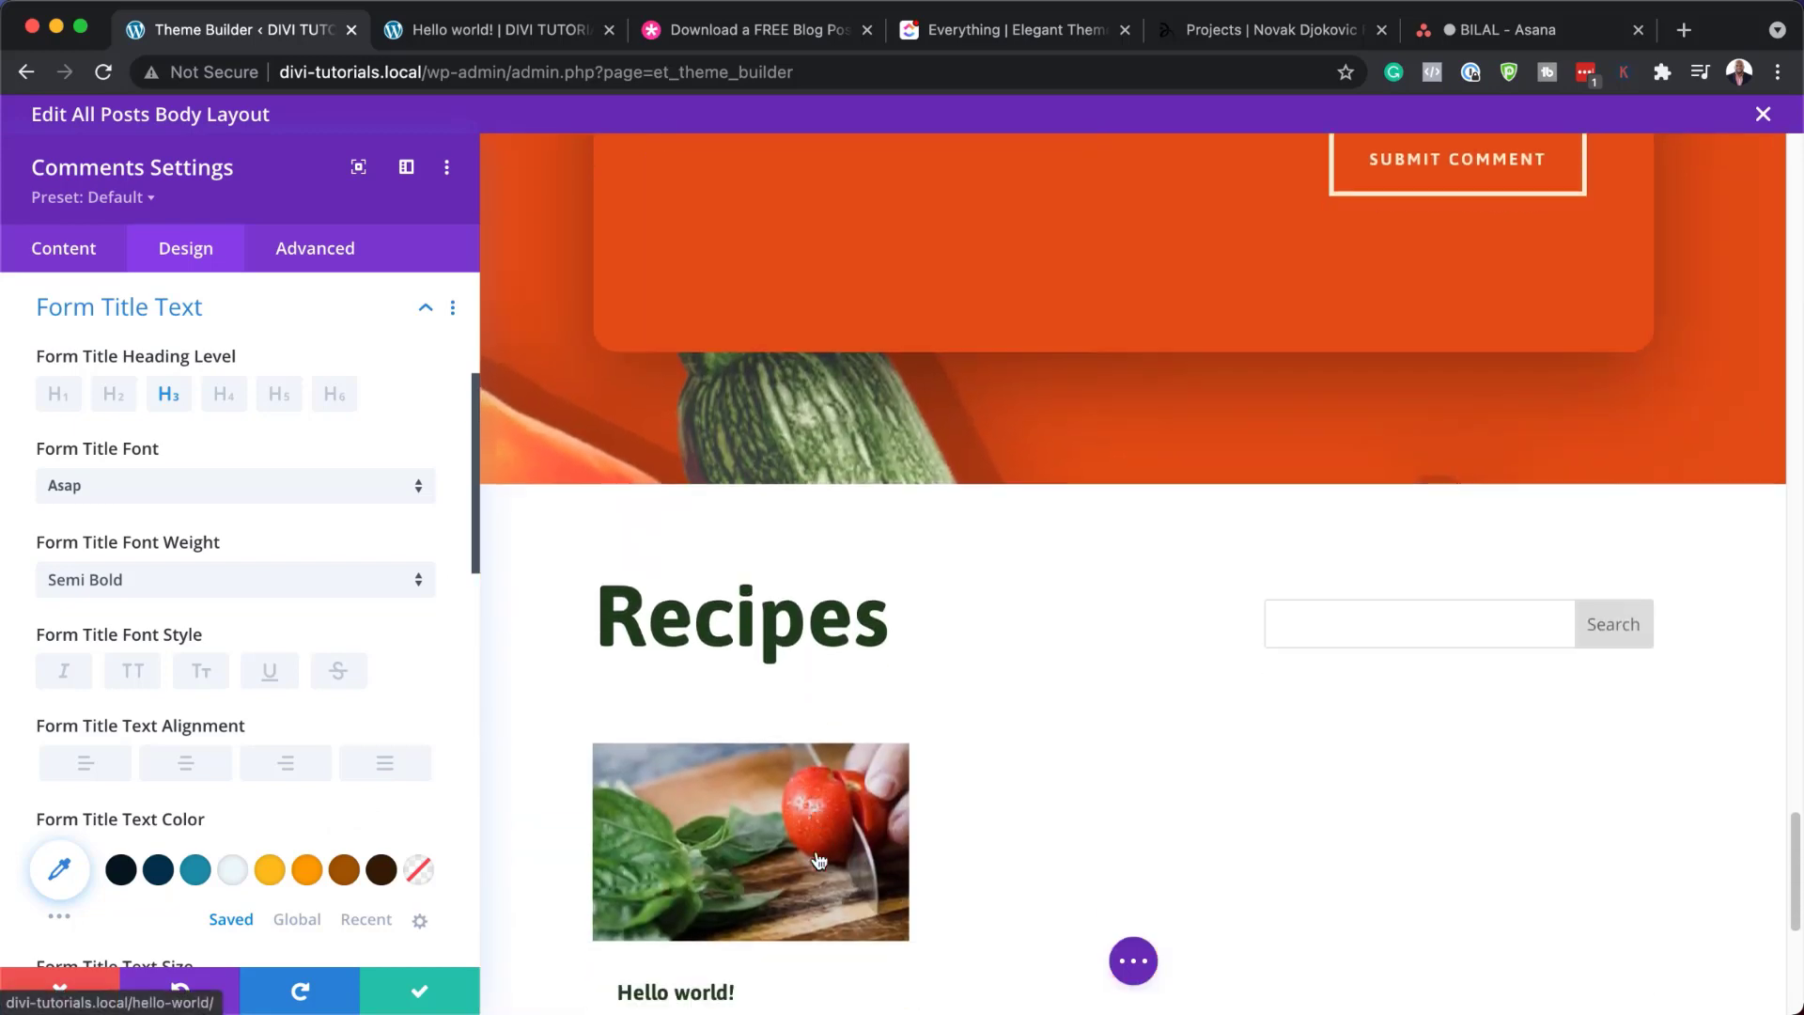
{"action": "scroll", "coordinate": [818, 855], "scroll_direction": "down", "scroll_amount": 5}
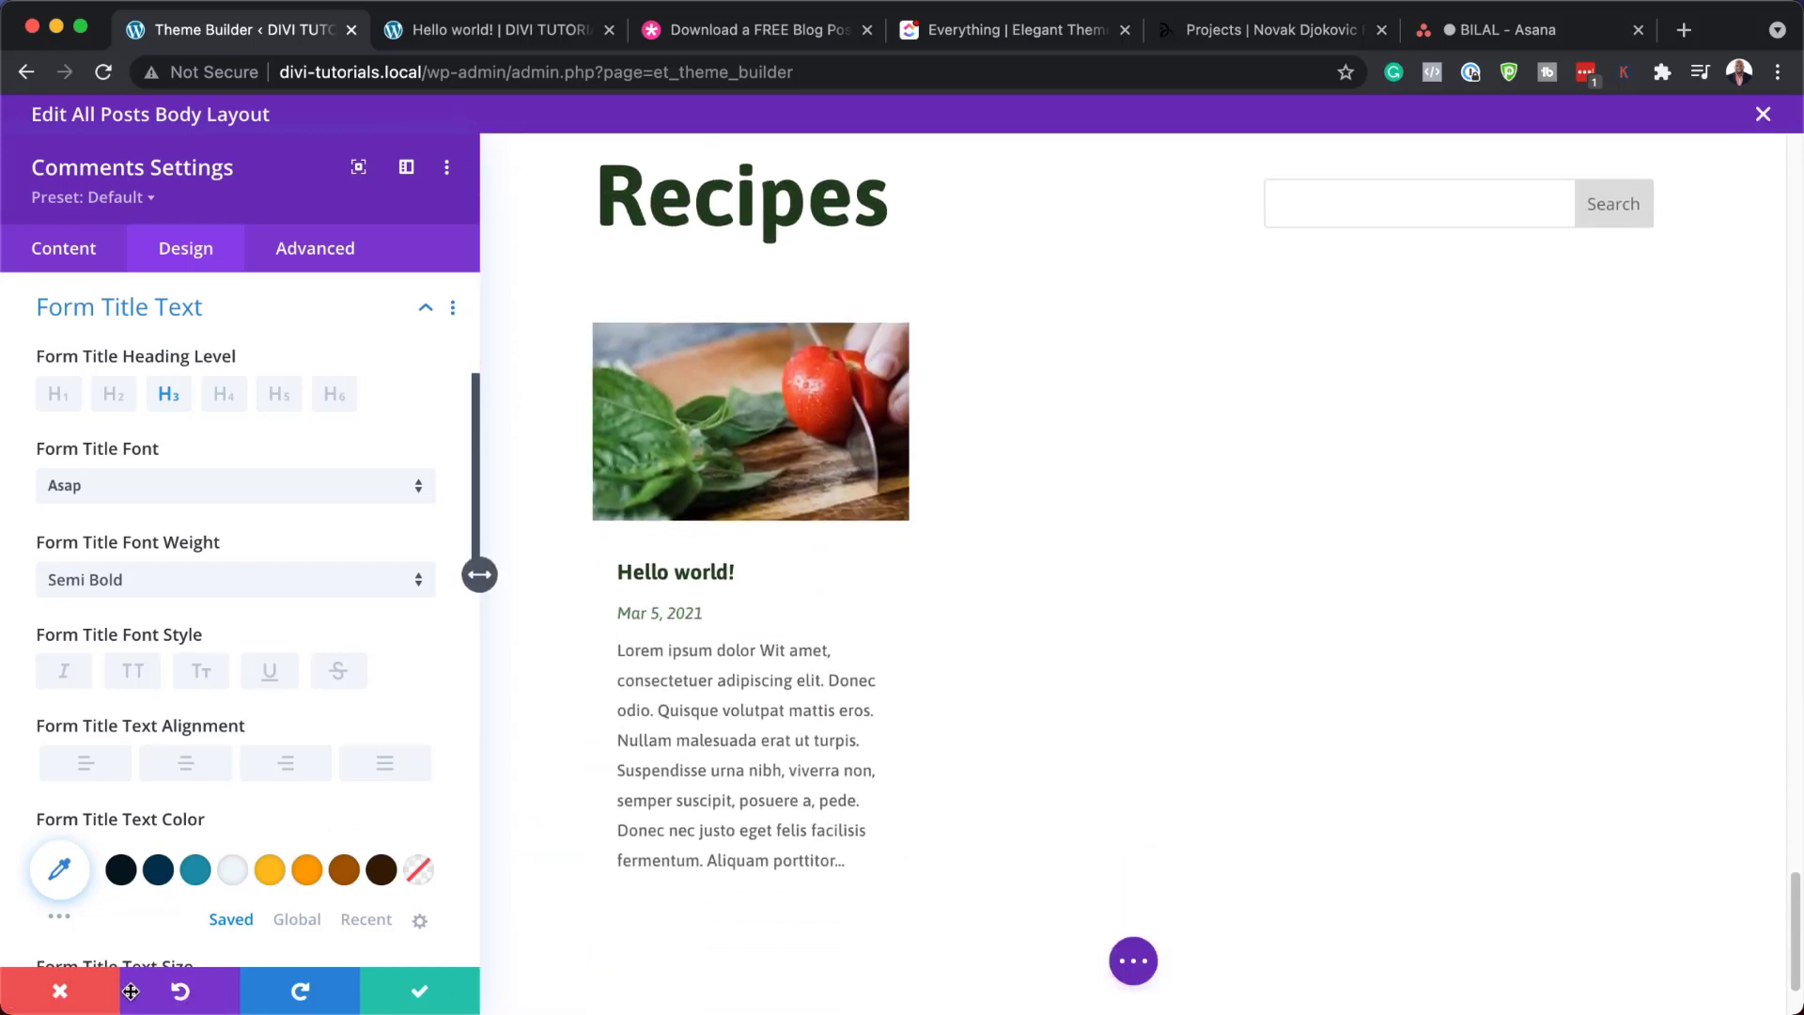
{"action": "left_click", "coordinate": [60, 991]}
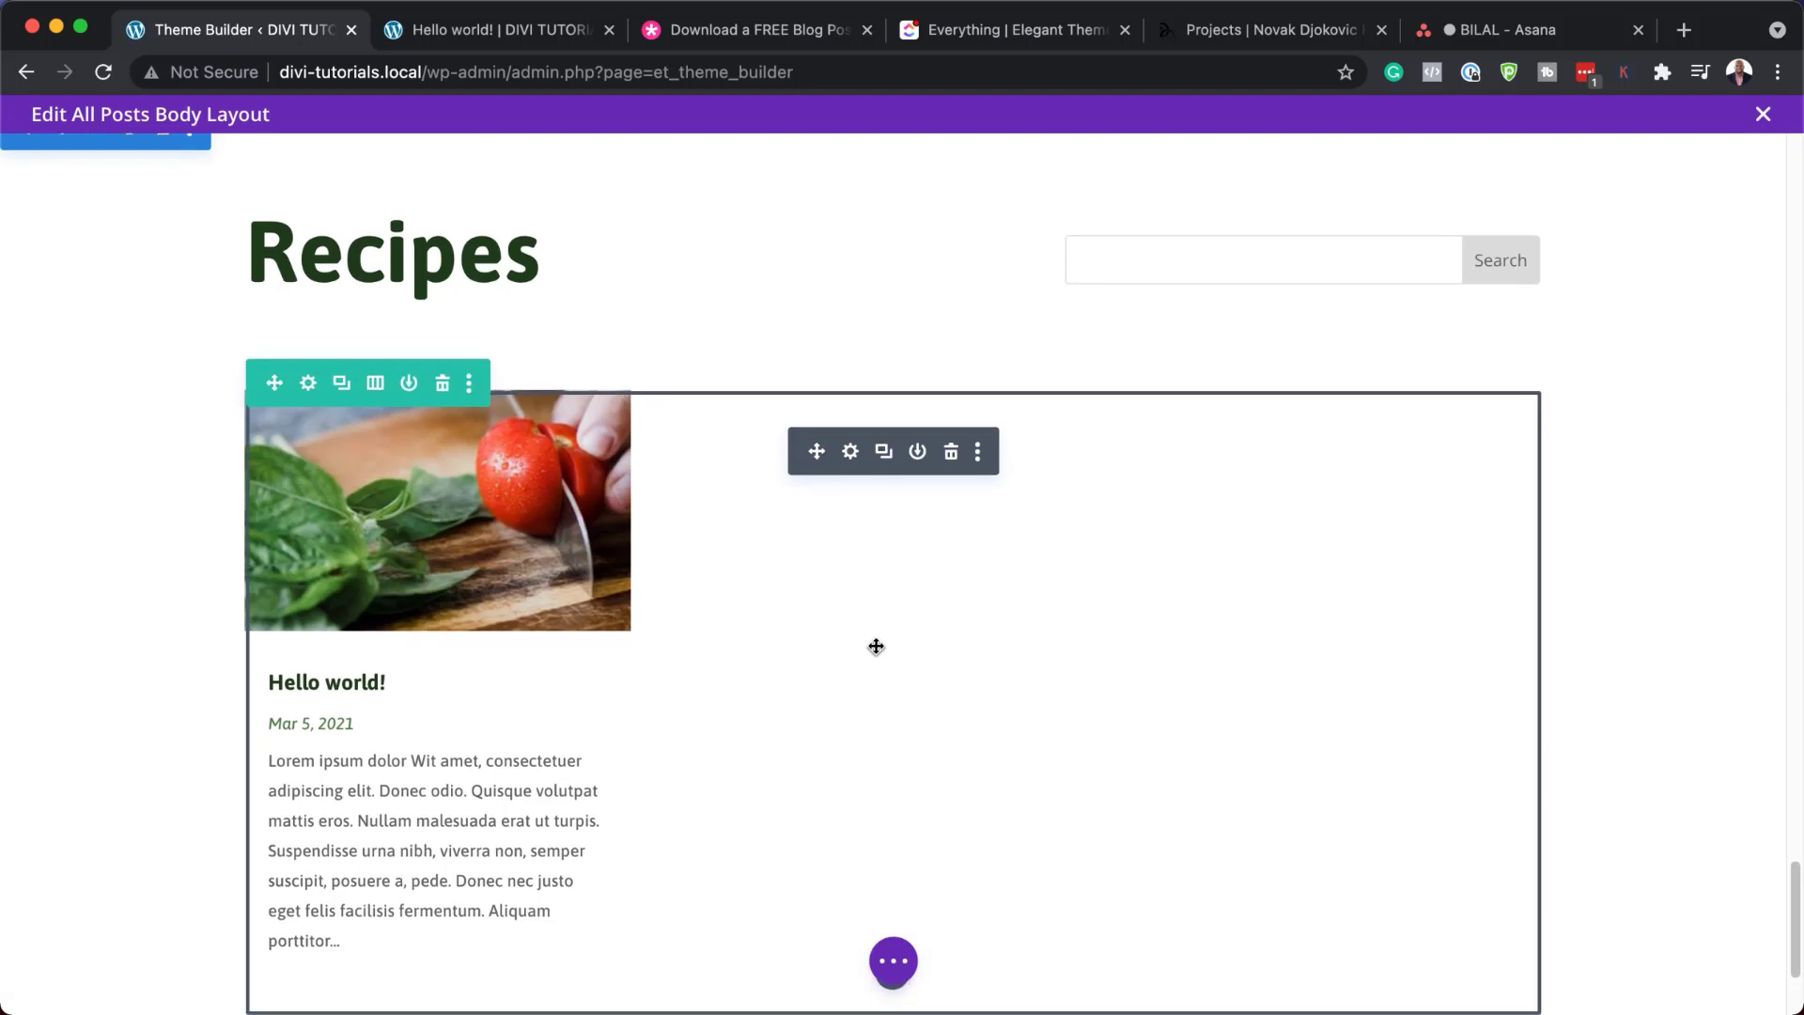
{"action": "scroll", "coordinate": [876, 647], "scroll_direction": "down", "scroll_amount": 1}
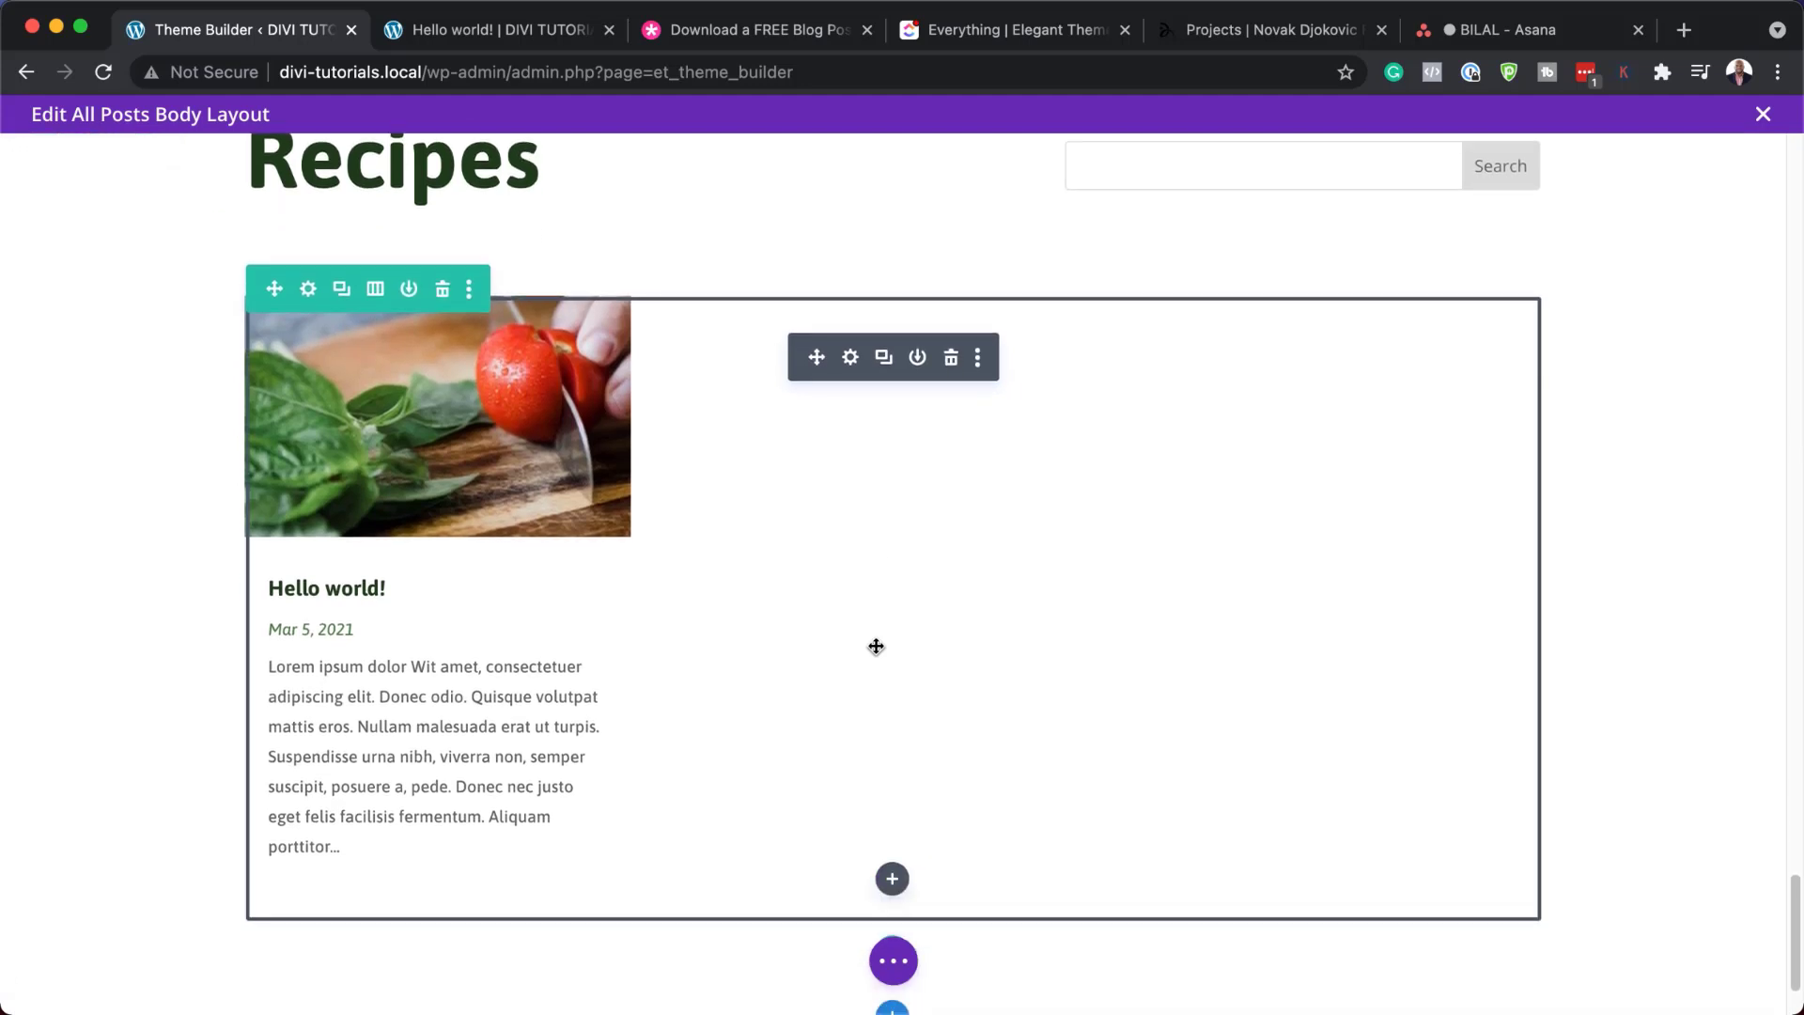
{"action": "left_click", "coordinate": [852, 358]}
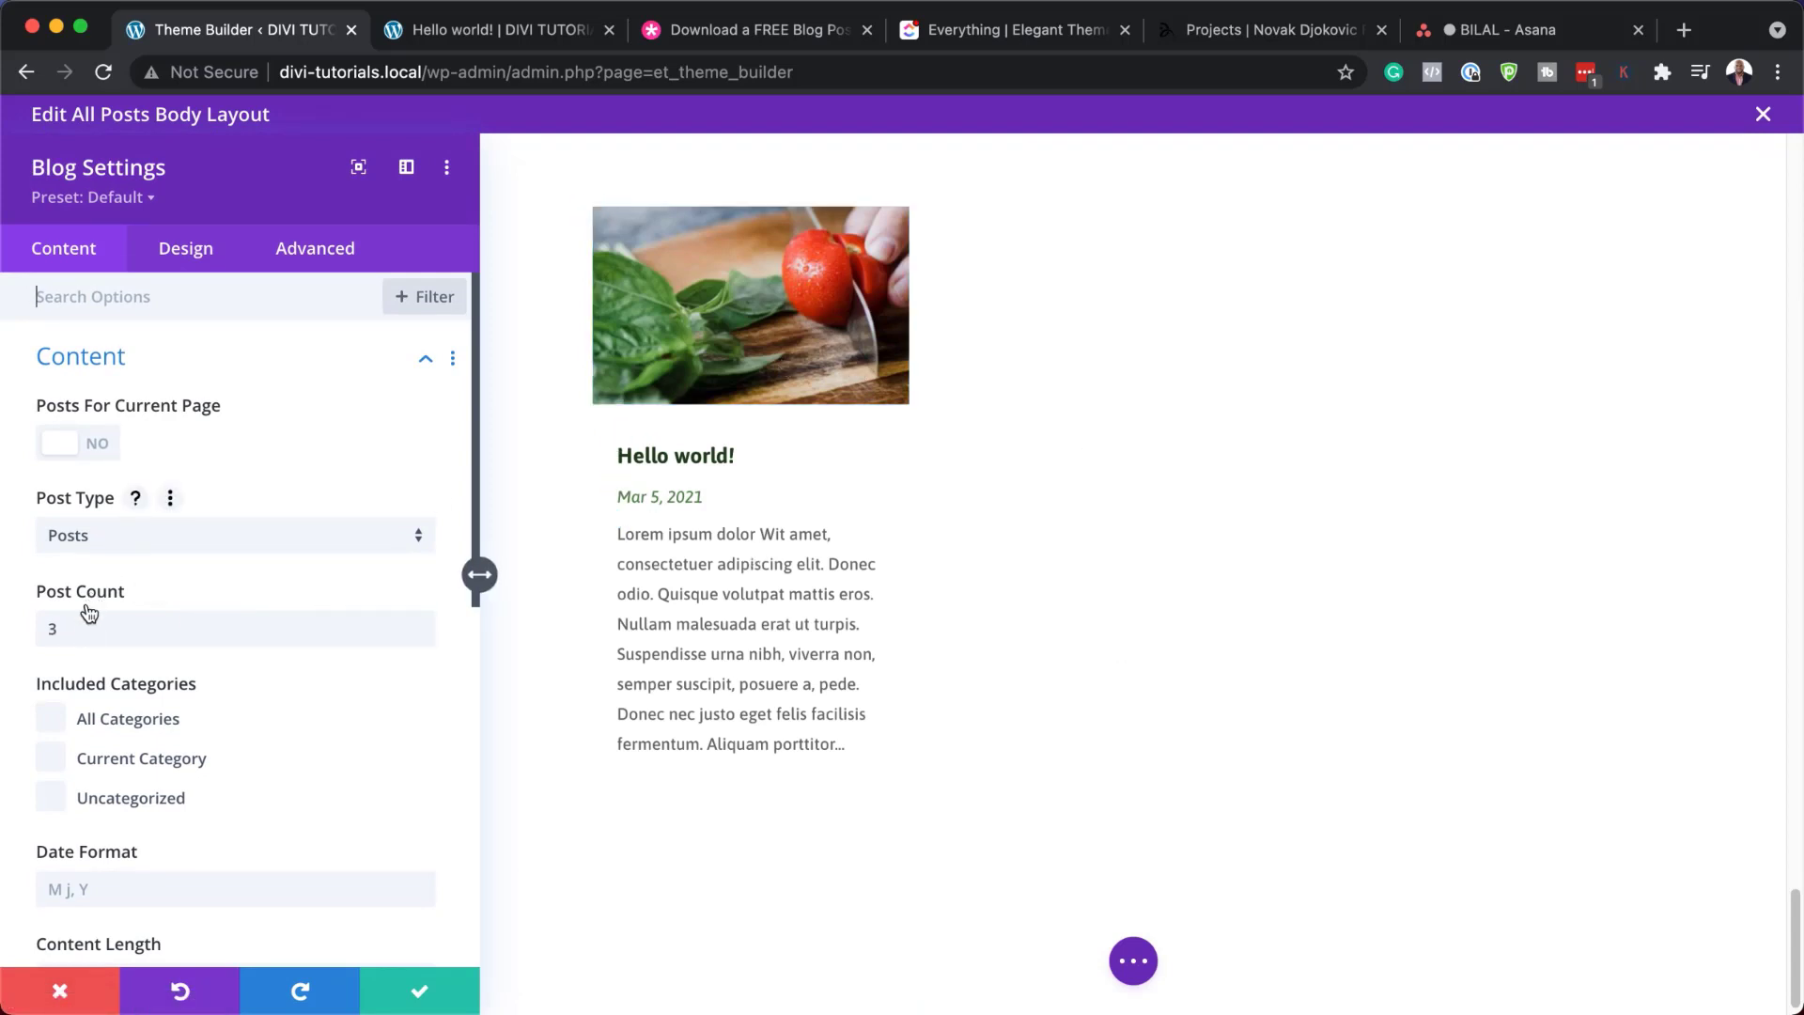
{"action": "left_click", "coordinate": [183, 266]}
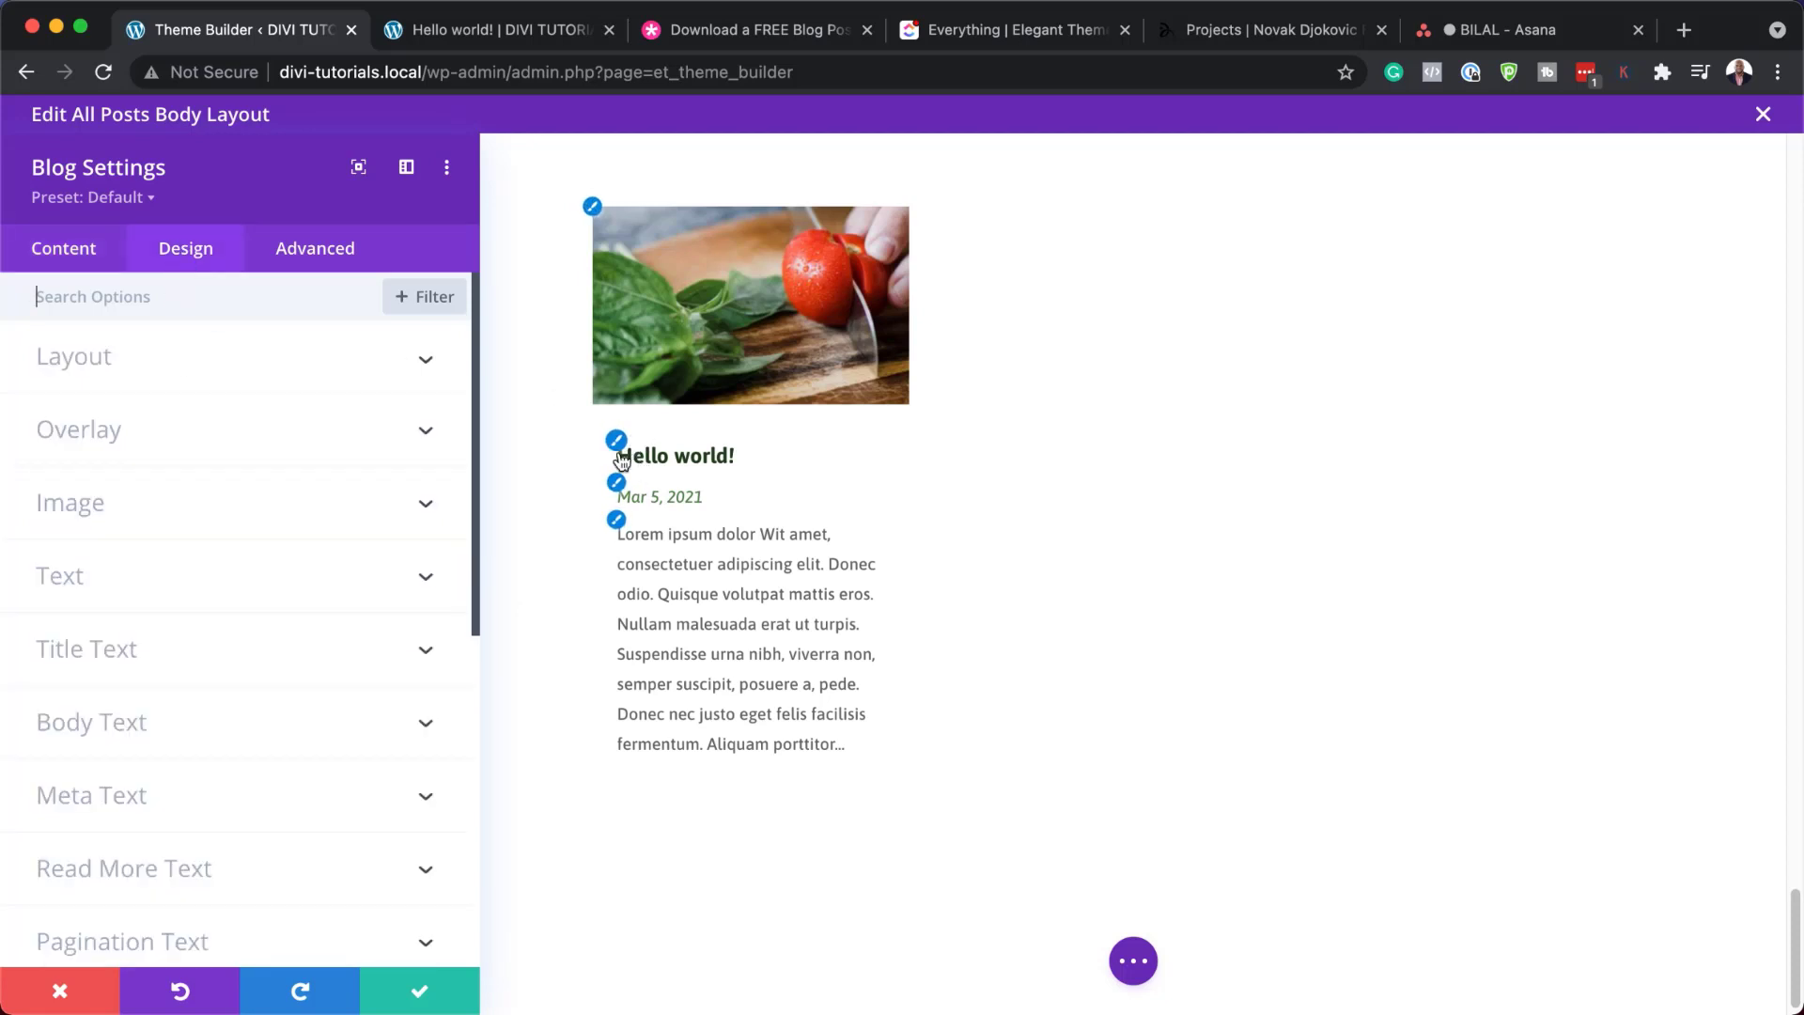
{"action": "left_click", "coordinate": [594, 208]}
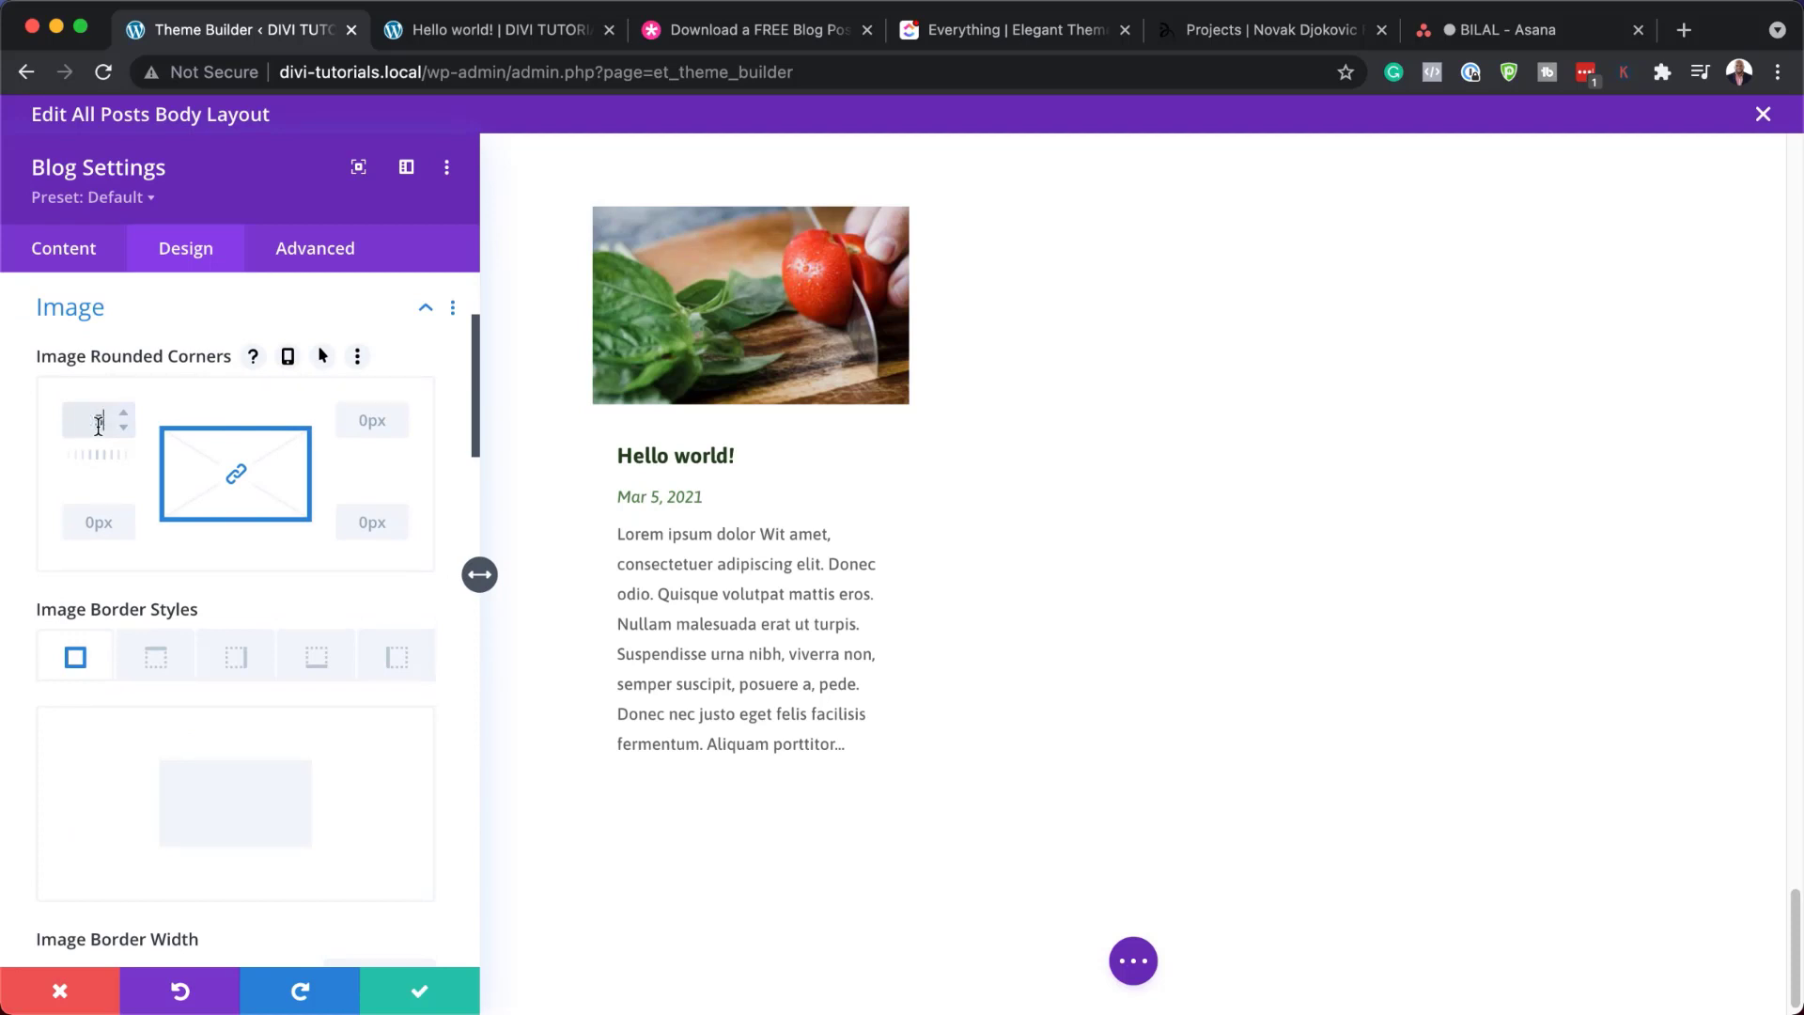
{"action": "type", "text": "5"}
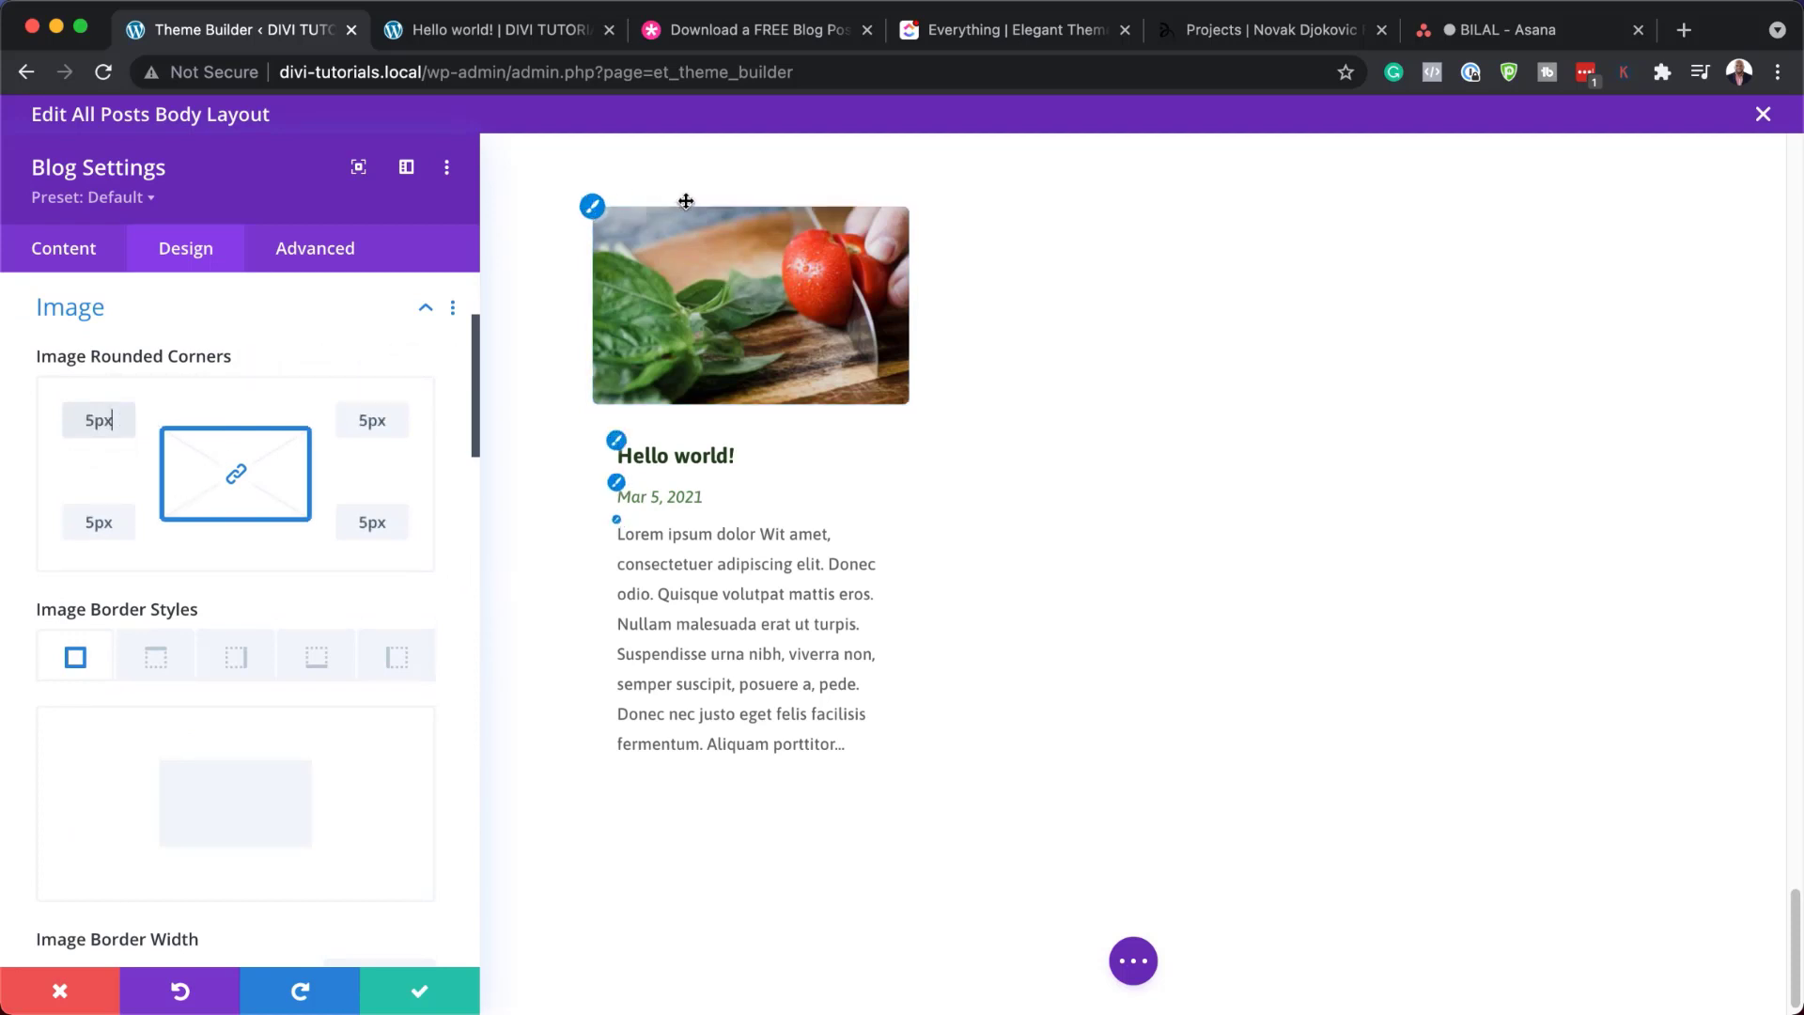
{"action": "left_click", "coordinate": [617, 522]}
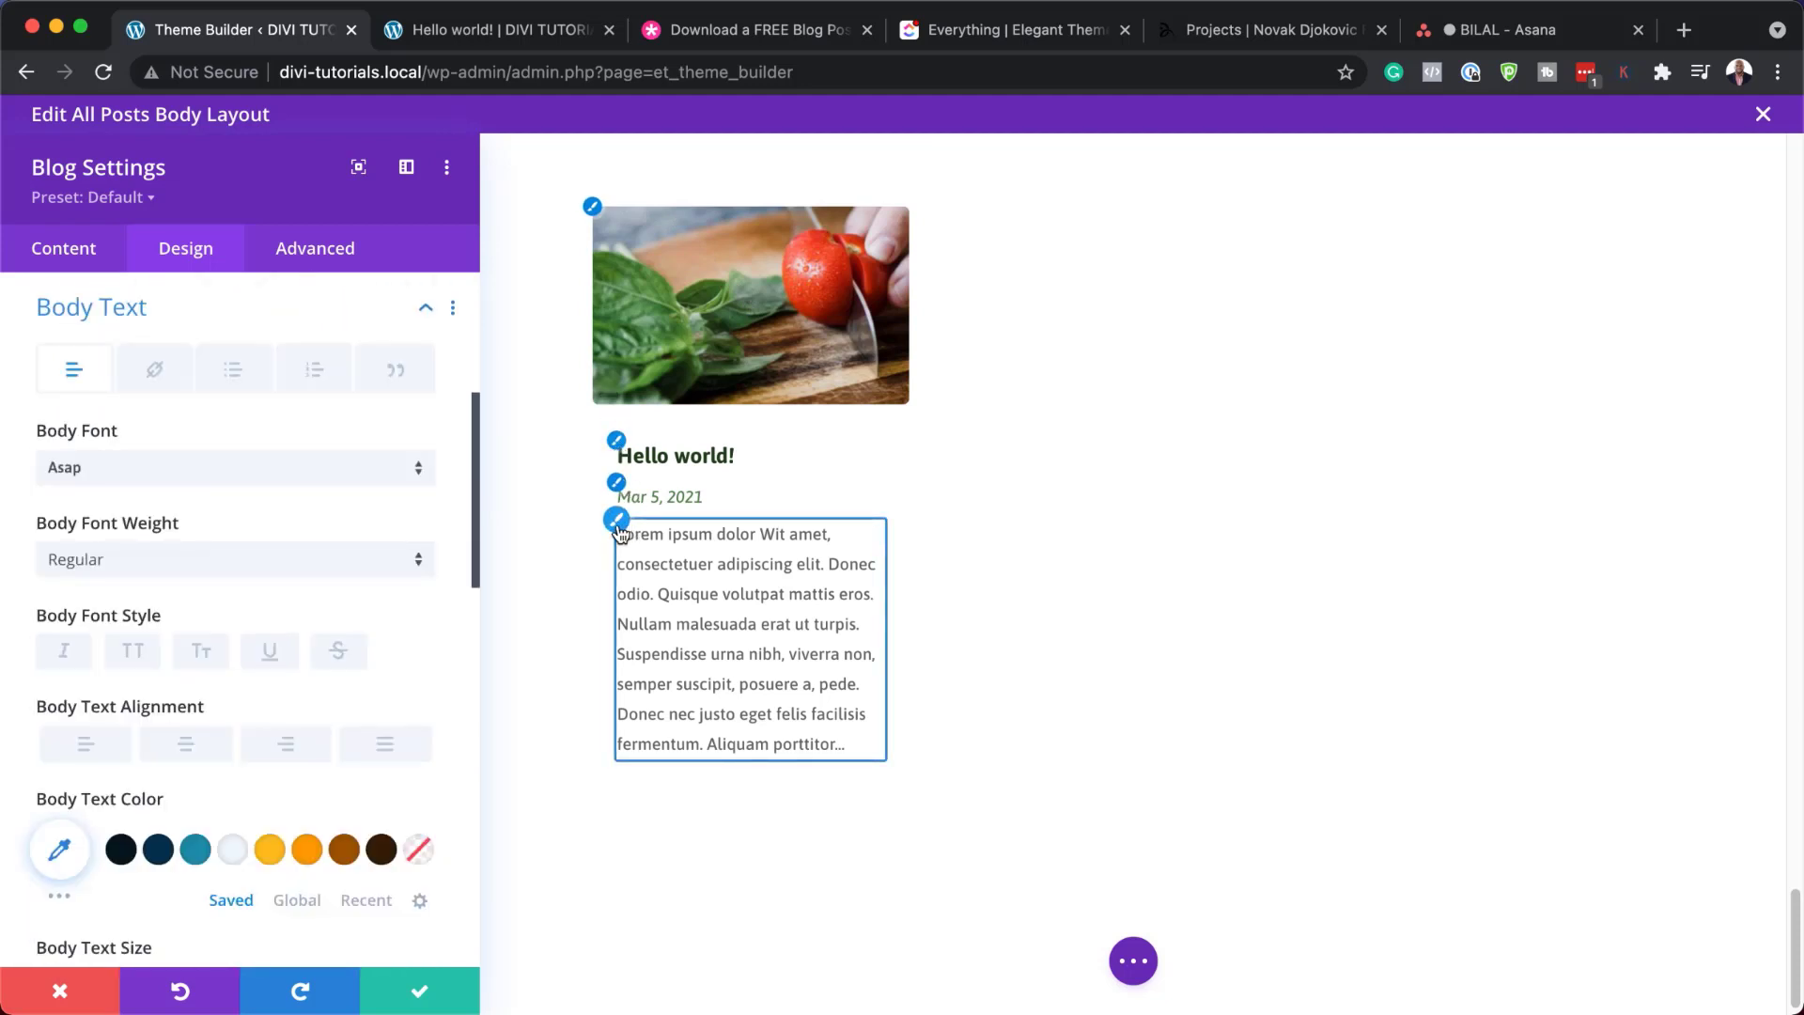
{"action": "left_click", "coordinate": [255, 472]}
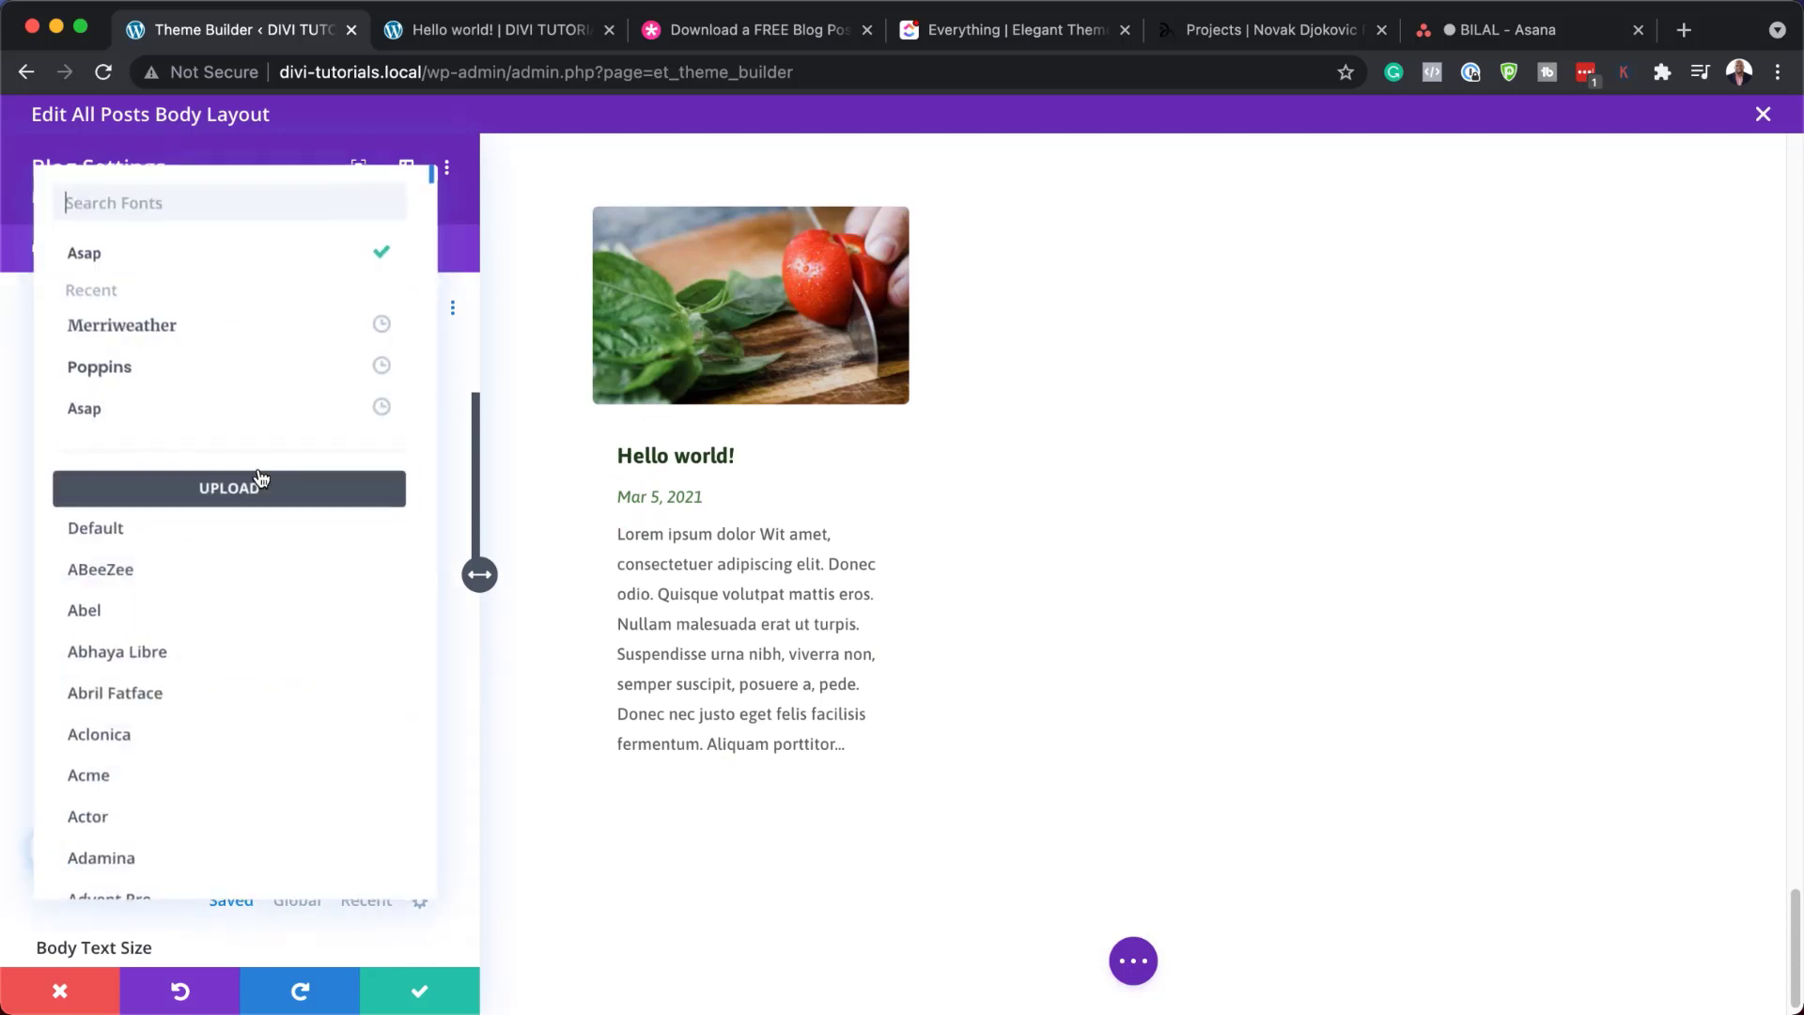
{"action": "left_click", "coordinate": [200, 367]}
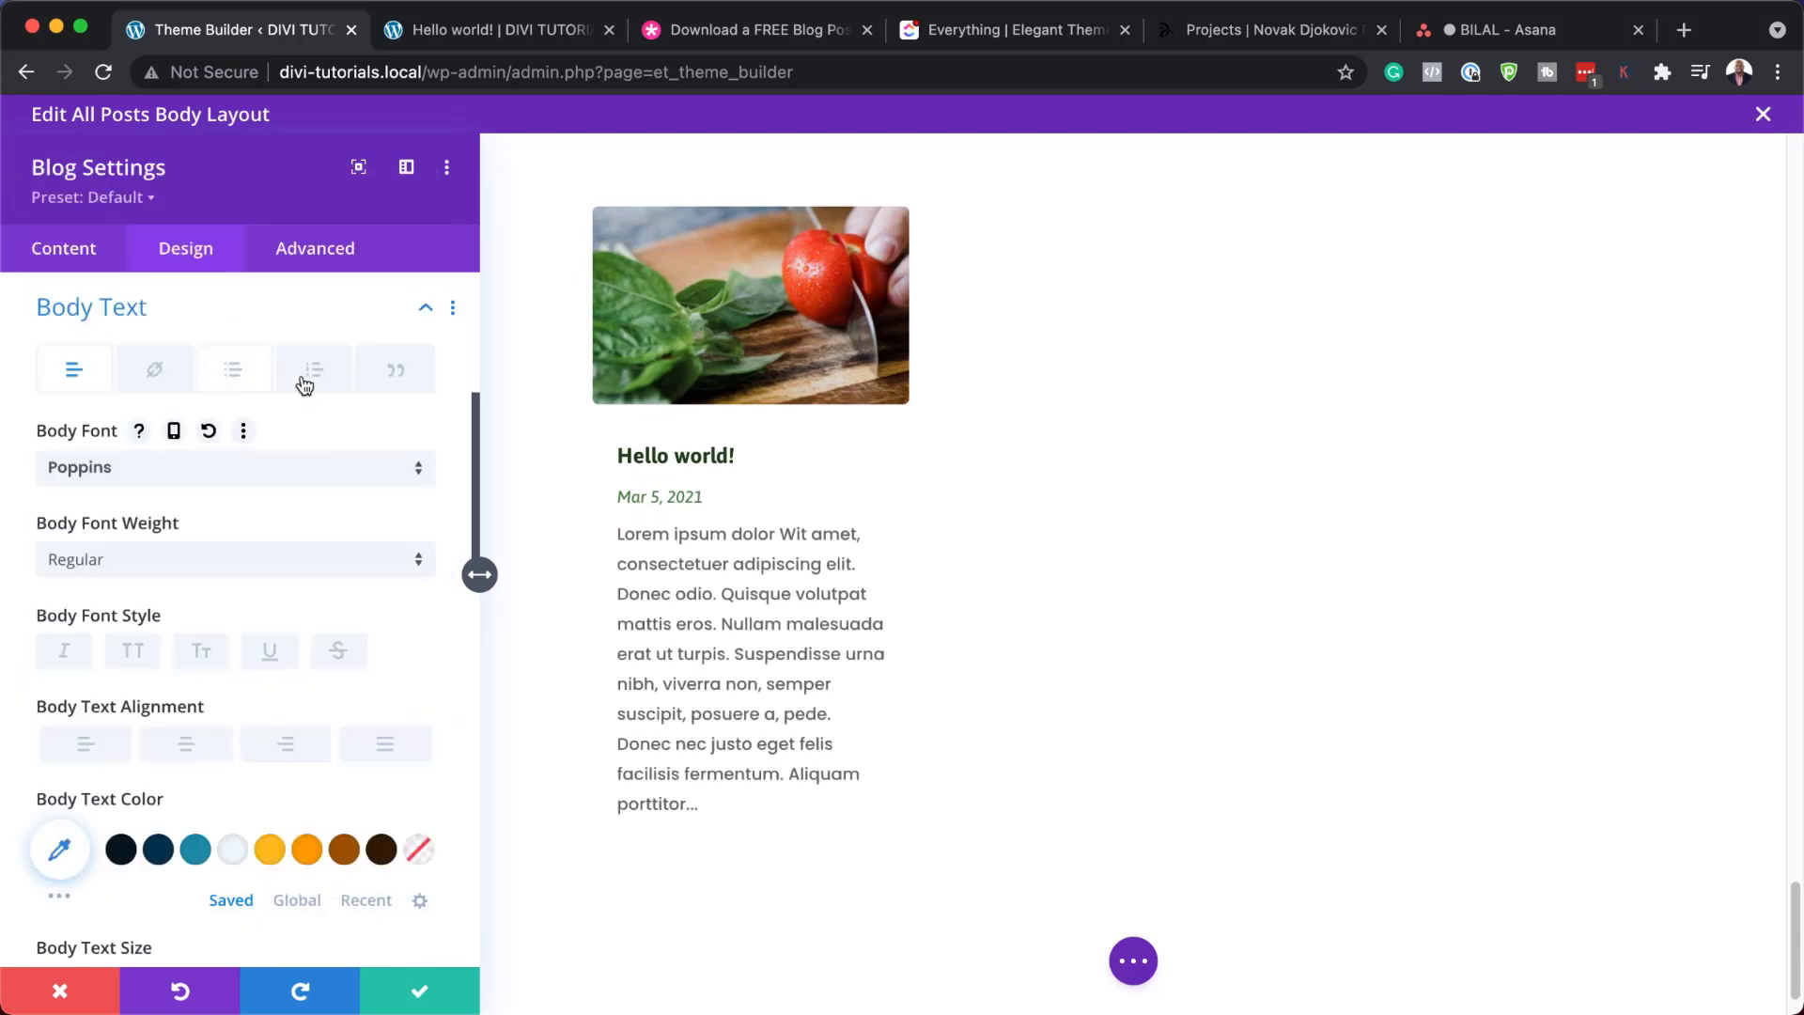
{"action": "left_click", "coordinate": [655, 458]}
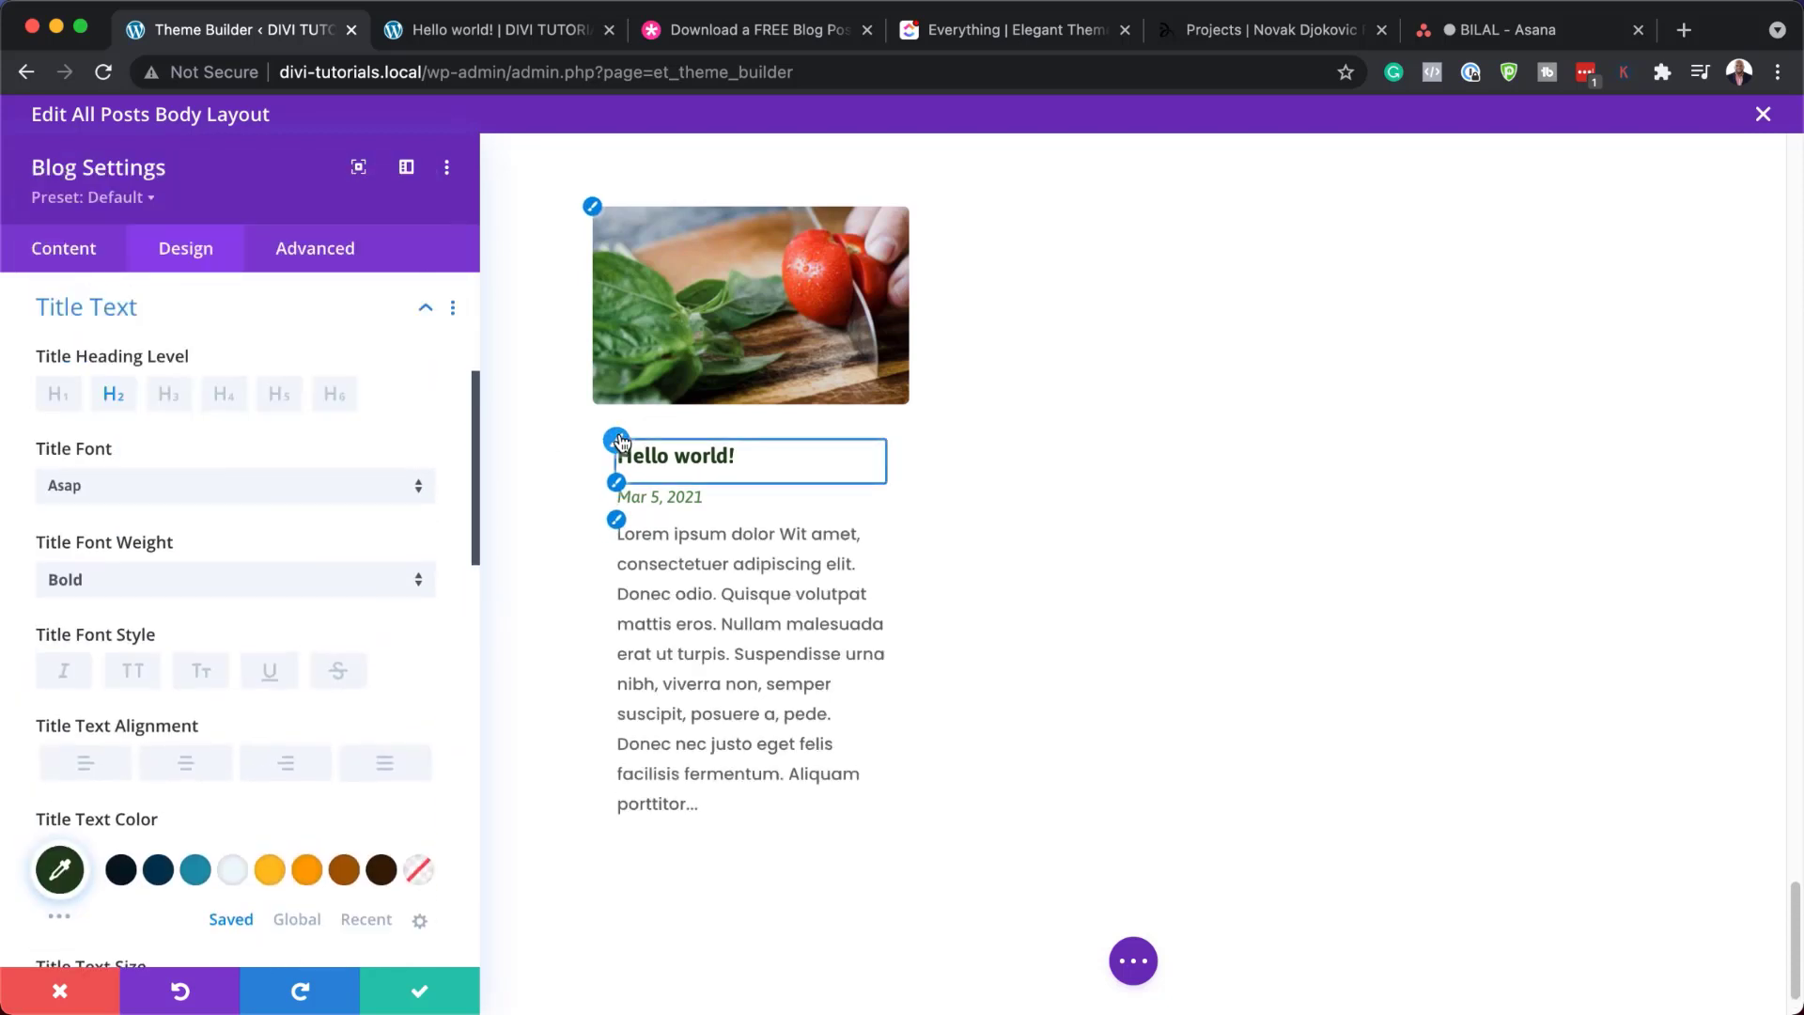
{"action": "left_click", "coordinate": [133, 671]}
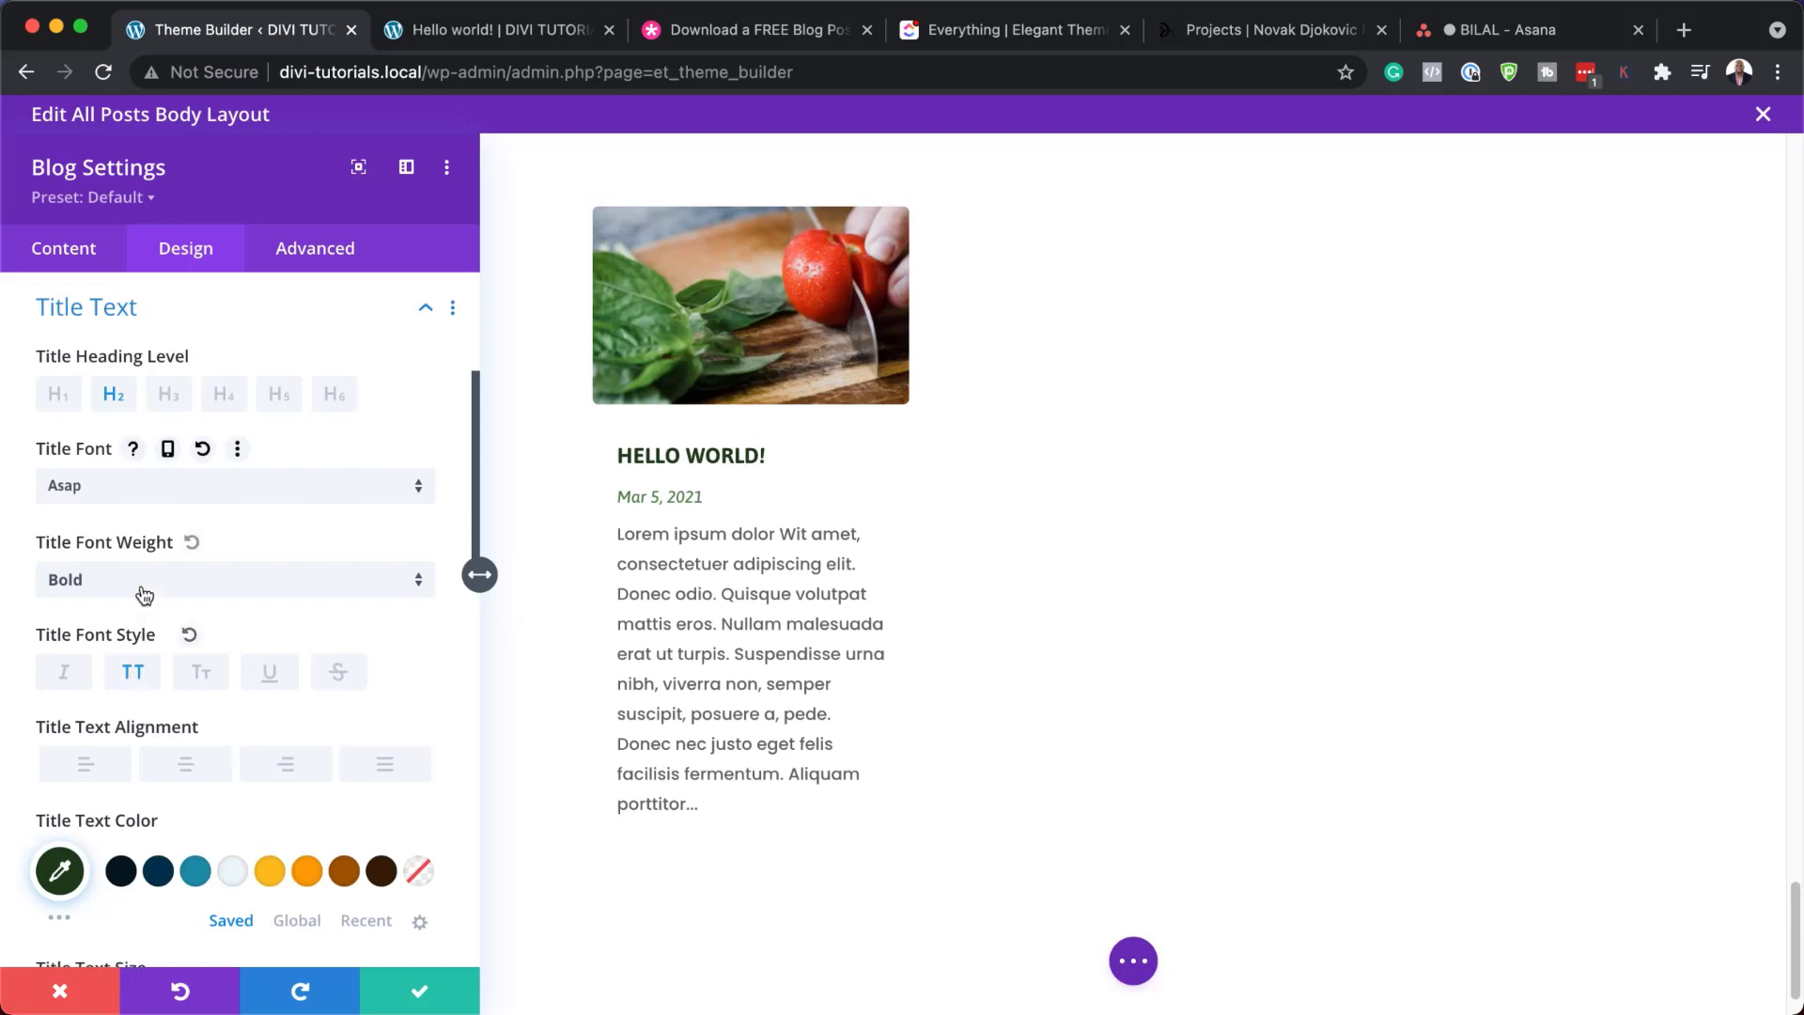
{"action": "left_click", "coordinate": [143, 503]}
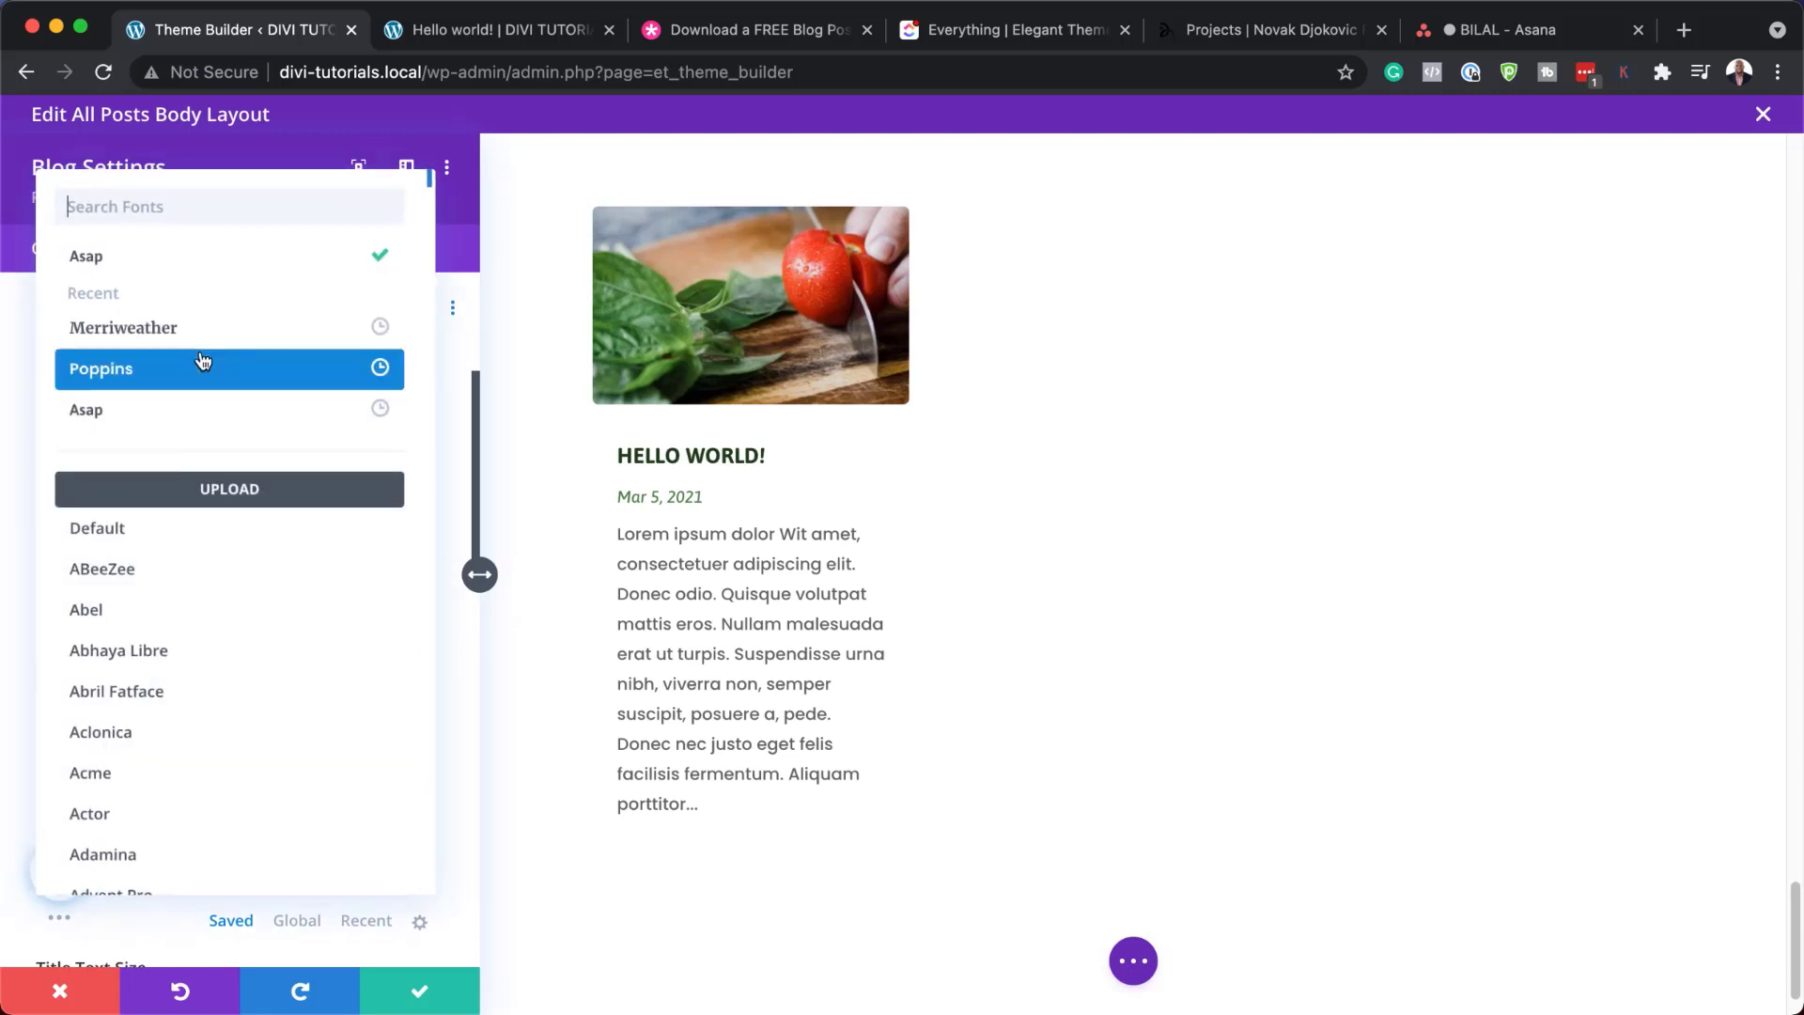
{"action": "left_click", "coordinate": [200, 363]}
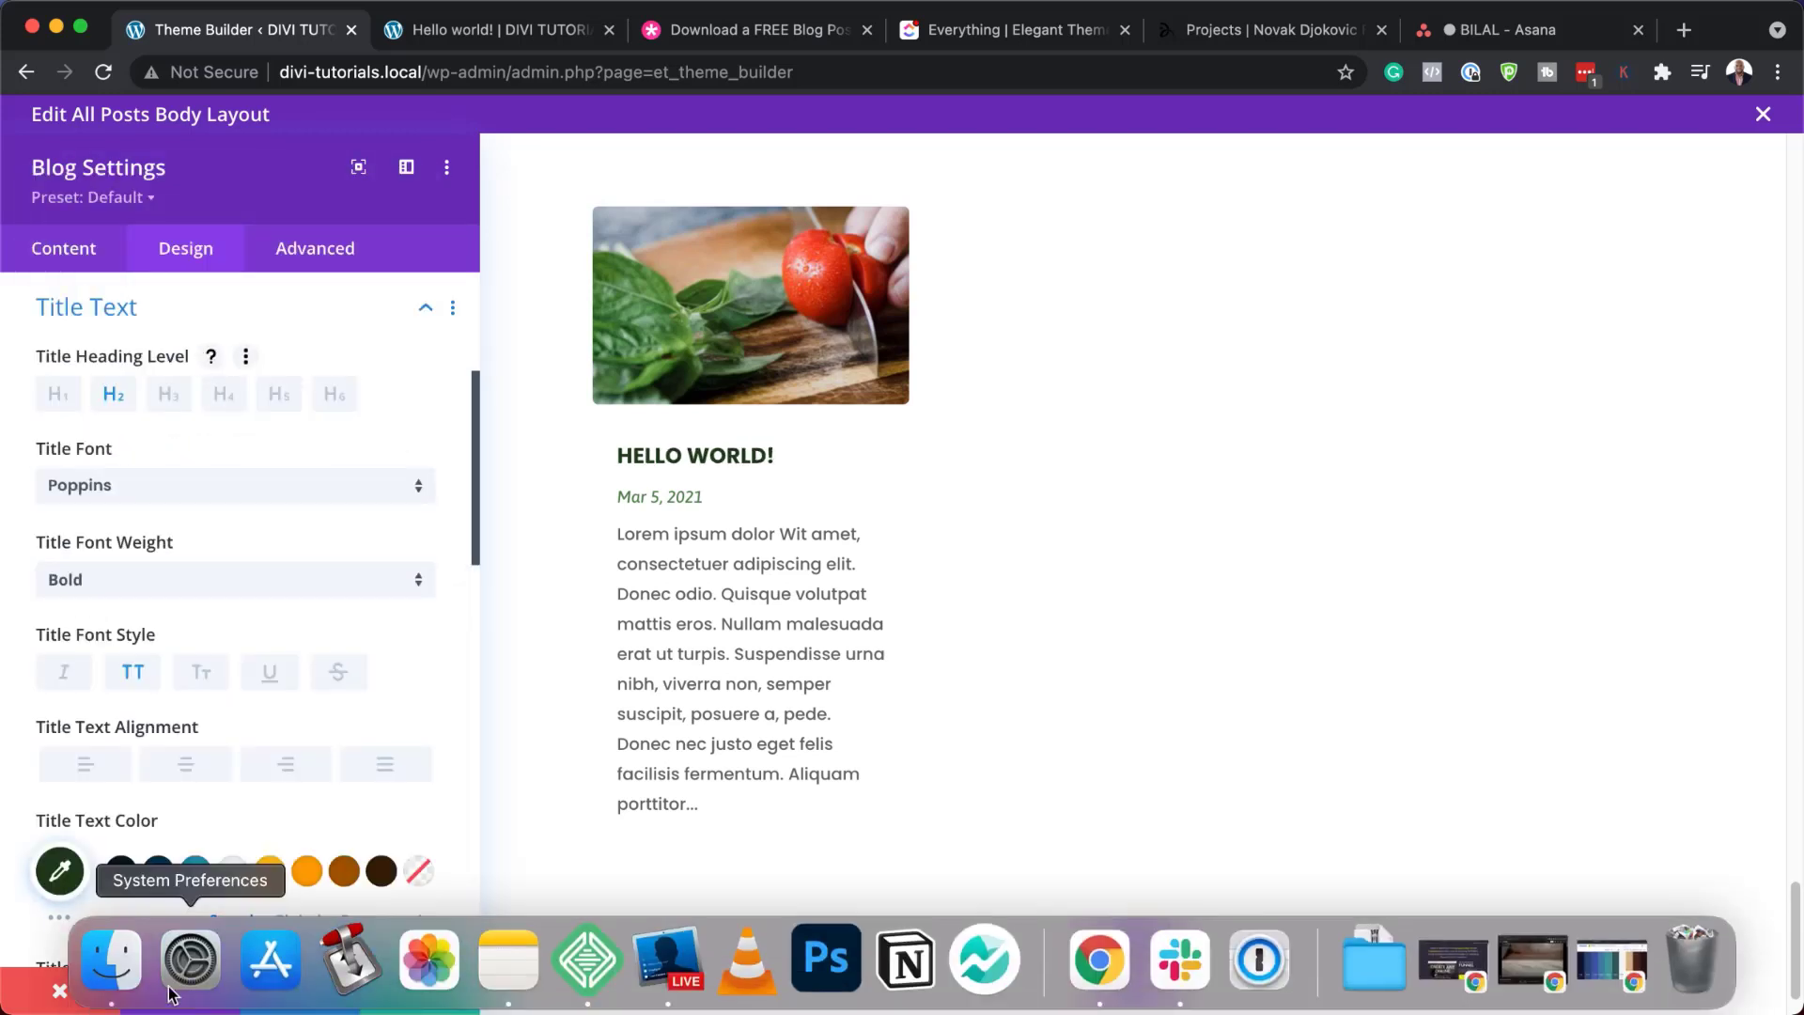
{"action": "left_click", "coordinate": [62, 989]}
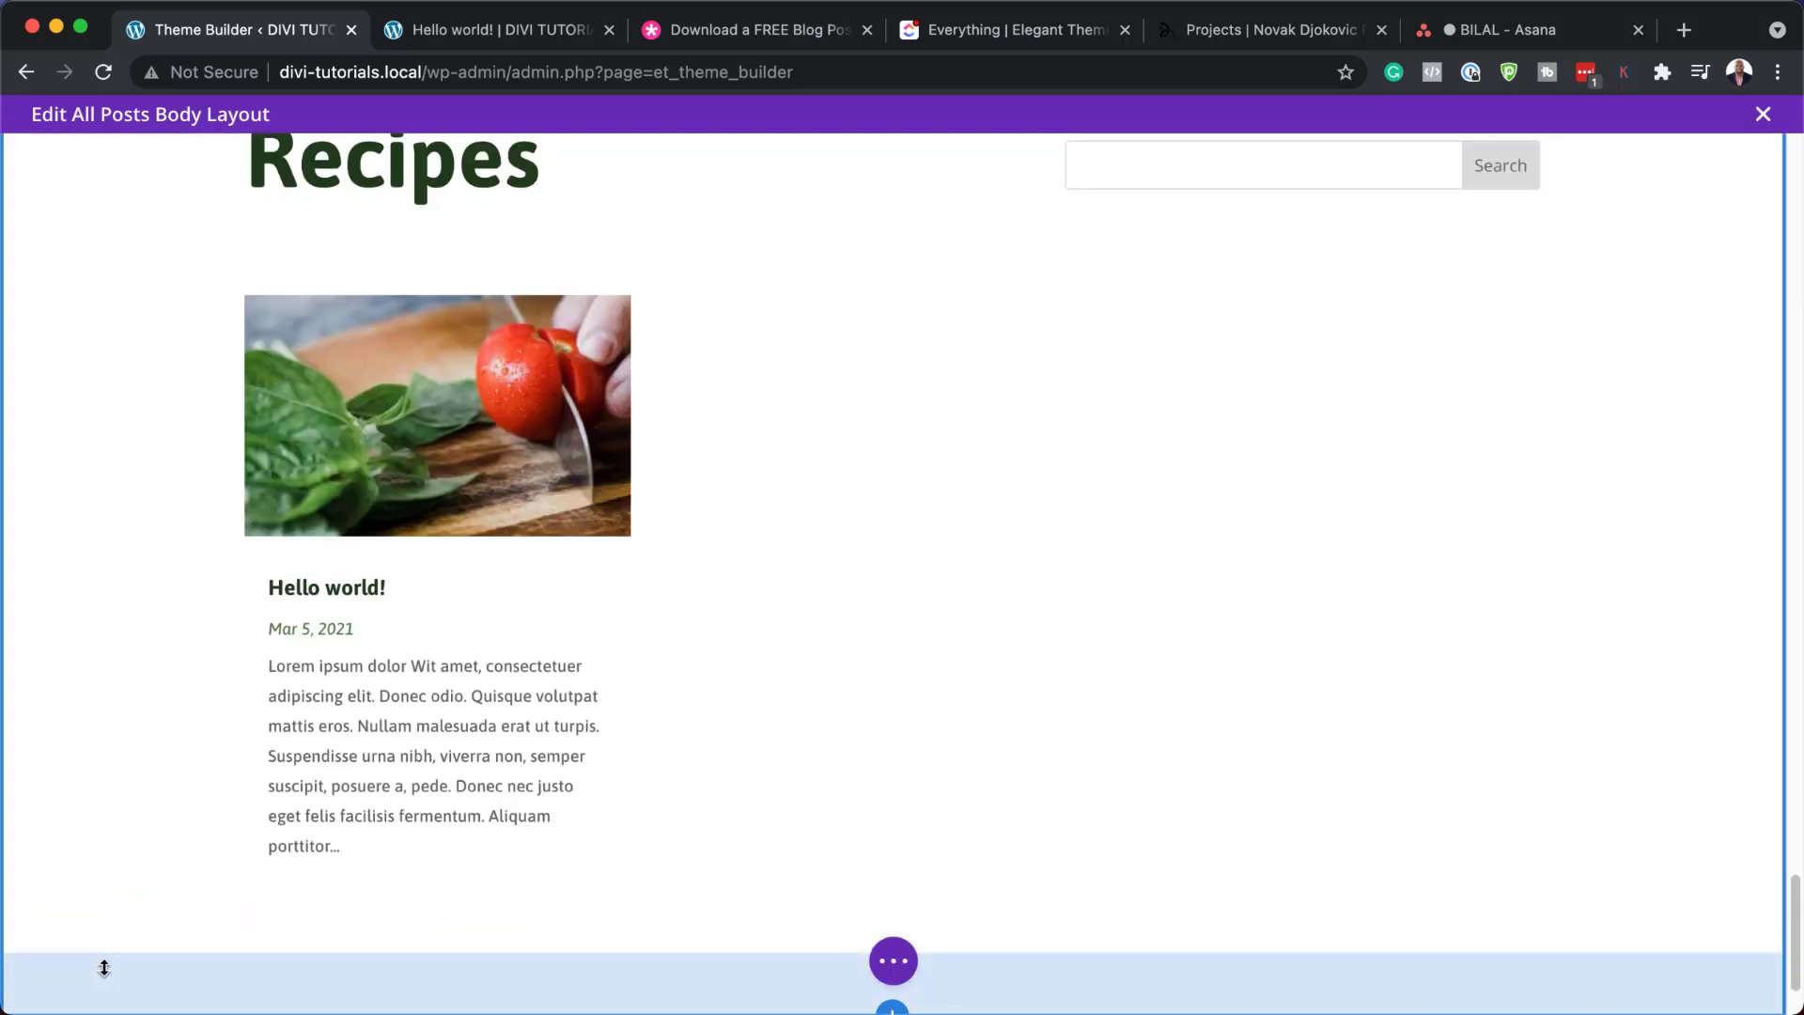
Switch to the live Hello world! post and scroll through its customized body layout
{"action": "left_click", "coordinate": [528, 36]}
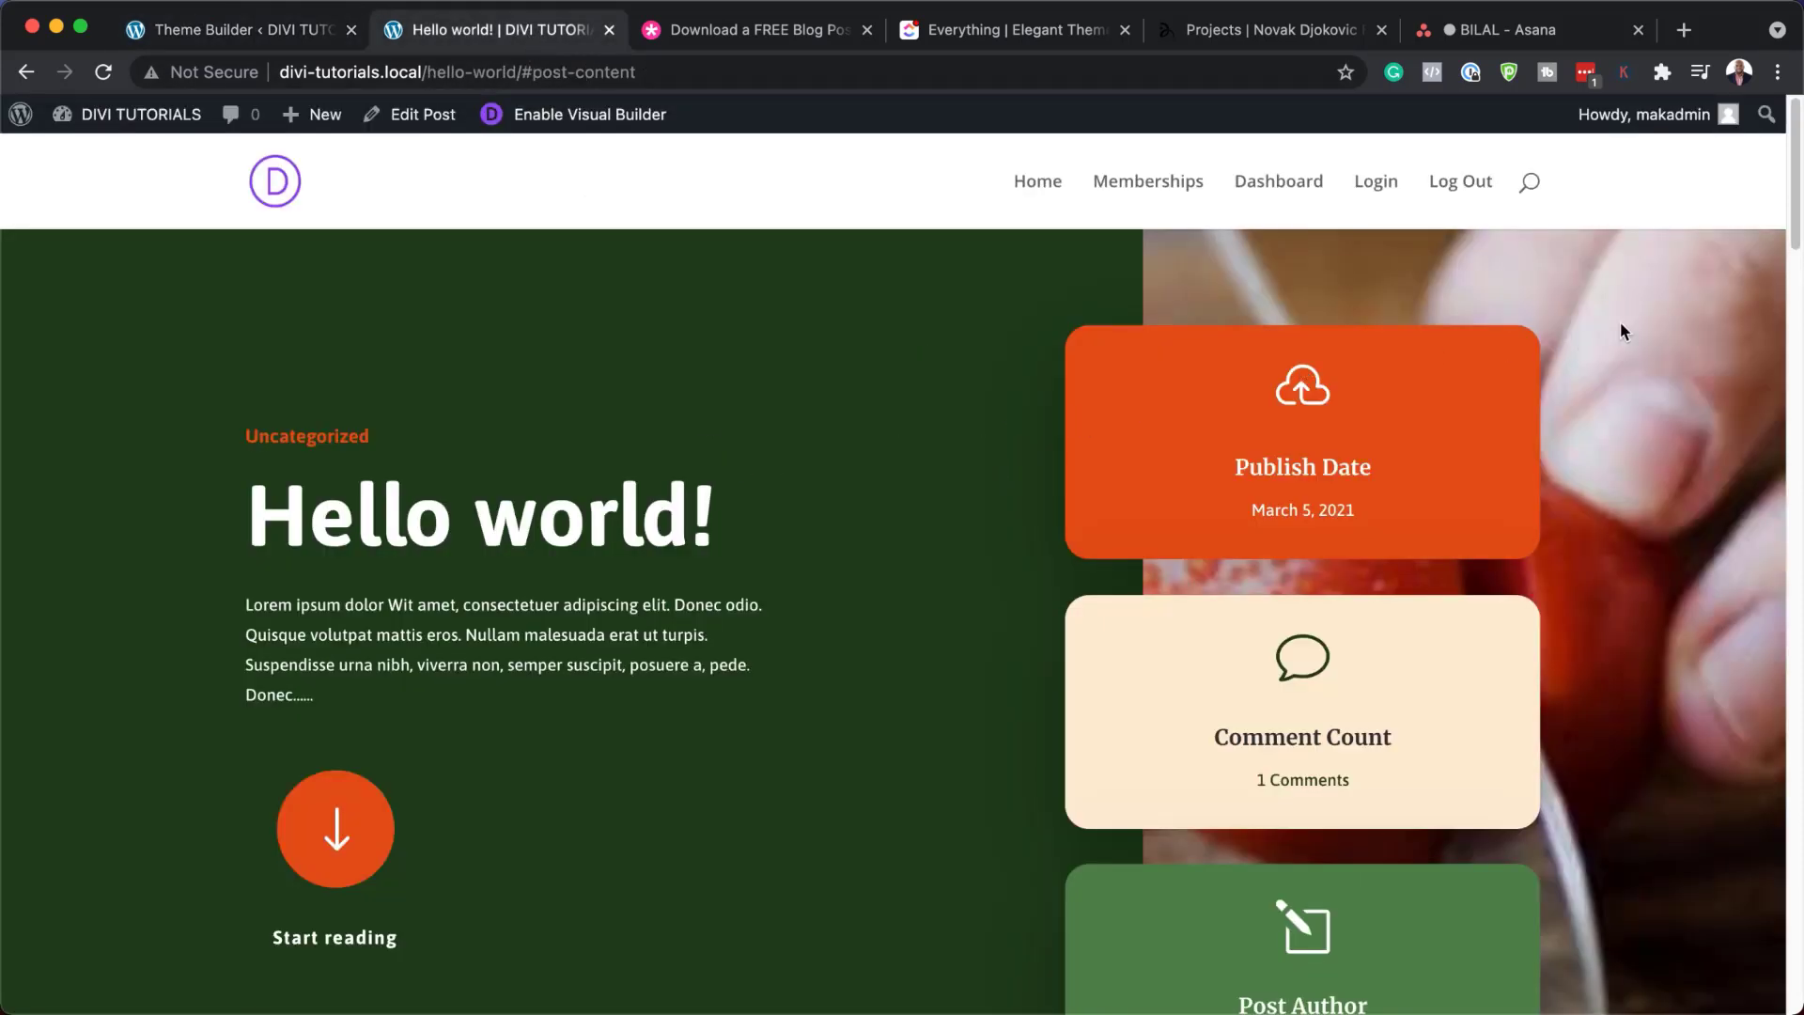
{"action": "left_click_drag", "start_coordinate": [1798, 197], "coordinate": [1782, 904]}
{"action": "scroll", "coordinate": [1688, 789], "scroll_direction": "up", "scroll_amount": 20}
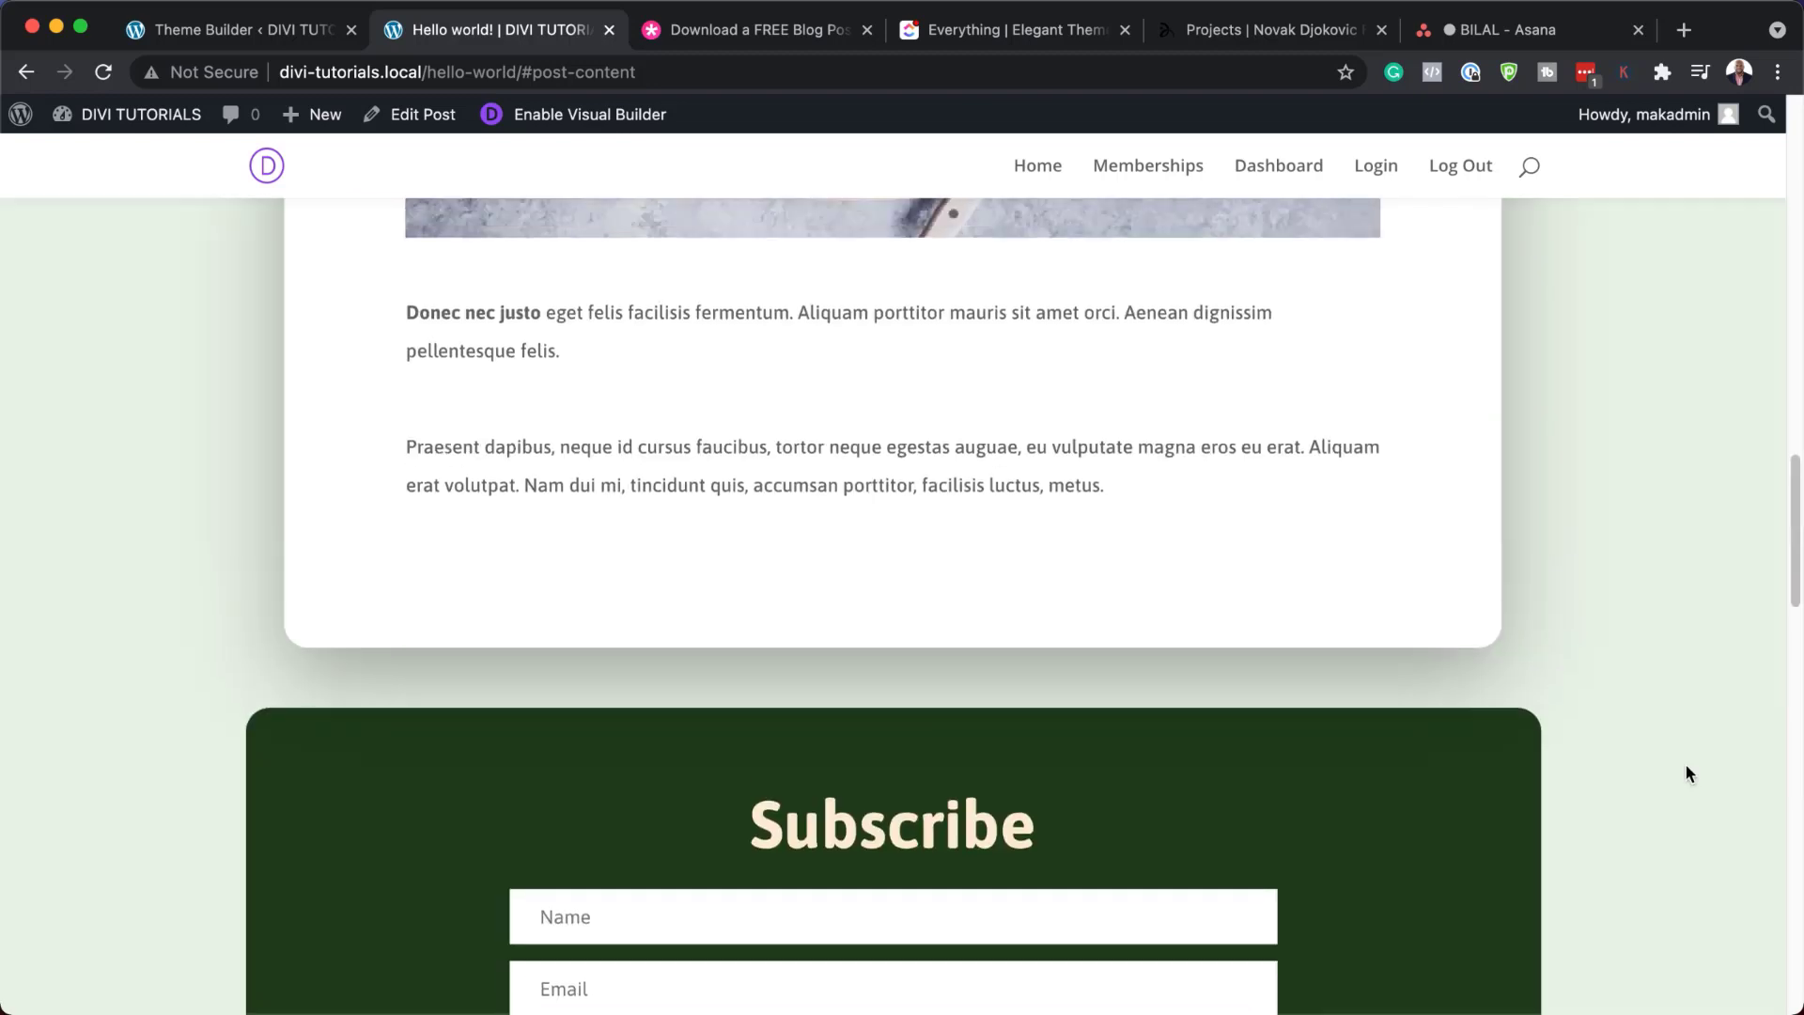